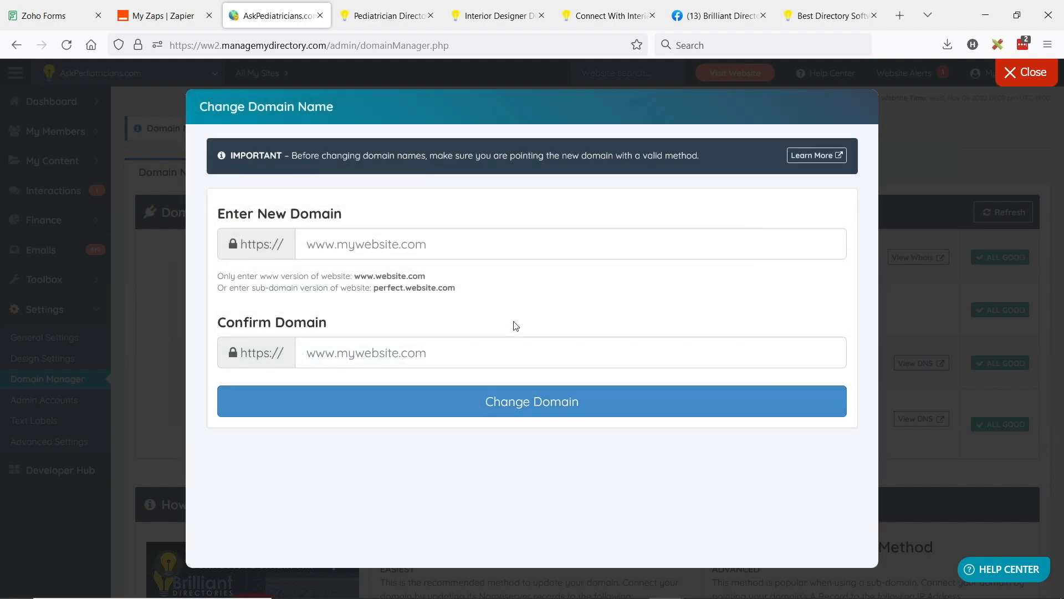
Step: Close the domain change form and examine the domain's connection method, nameservers and the Nameserver and A Record connection instructions
{"action": "left_click", "coordinate": [1010, 81]}
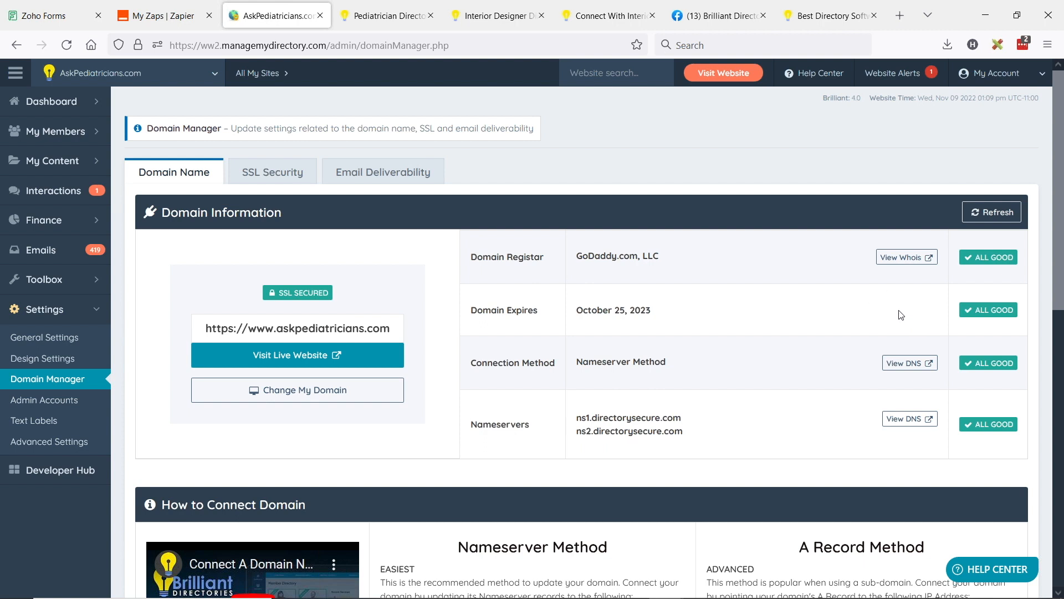
{"action": "scroll", "coordinate": [724, 369], "scroll_direction": "down", "scroll_amount": 1}
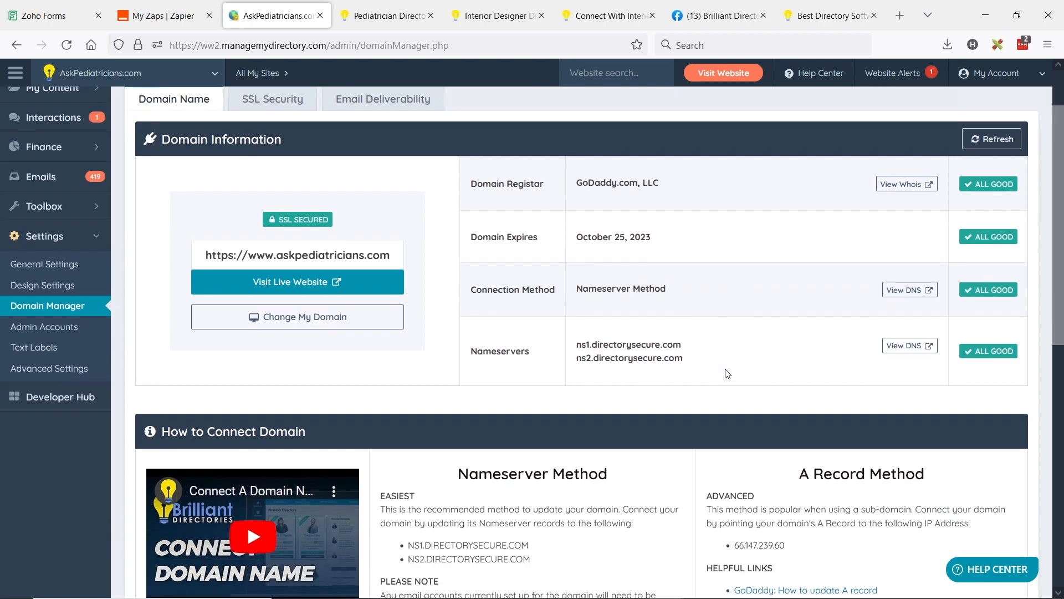
{"action": "scroll", "coordinate": [756, 320], "scroll_direction": "down", "scroll_amount": 1}
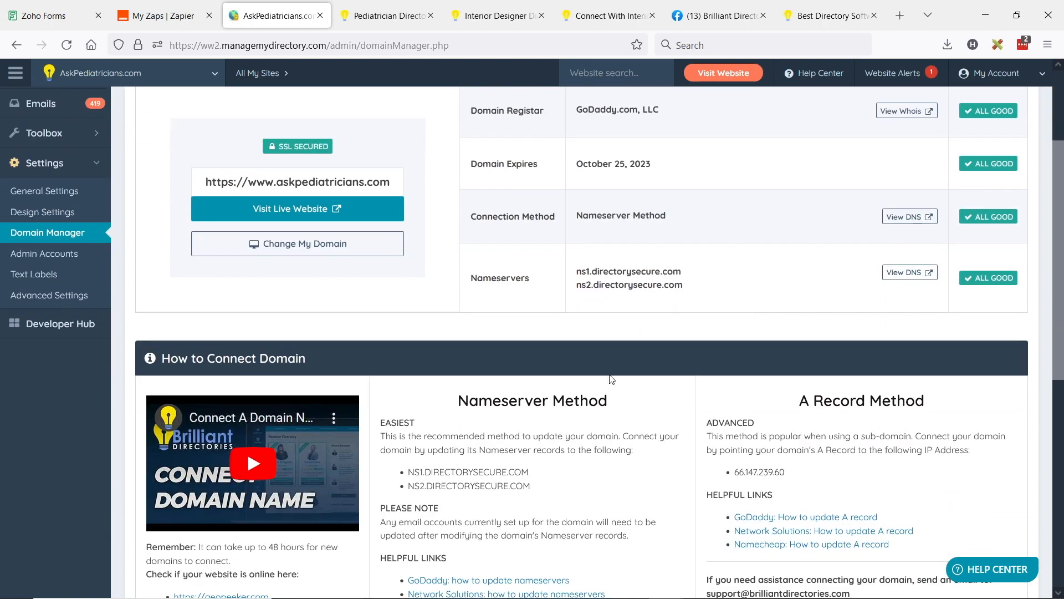
{"action": "left_click_drag", "start_coordinate": [461, 398], "coordinate": [595, 400]}
{"action": "left_click_drag", "start_coordinate": [799, 400], "coordinate": [926, 409]}
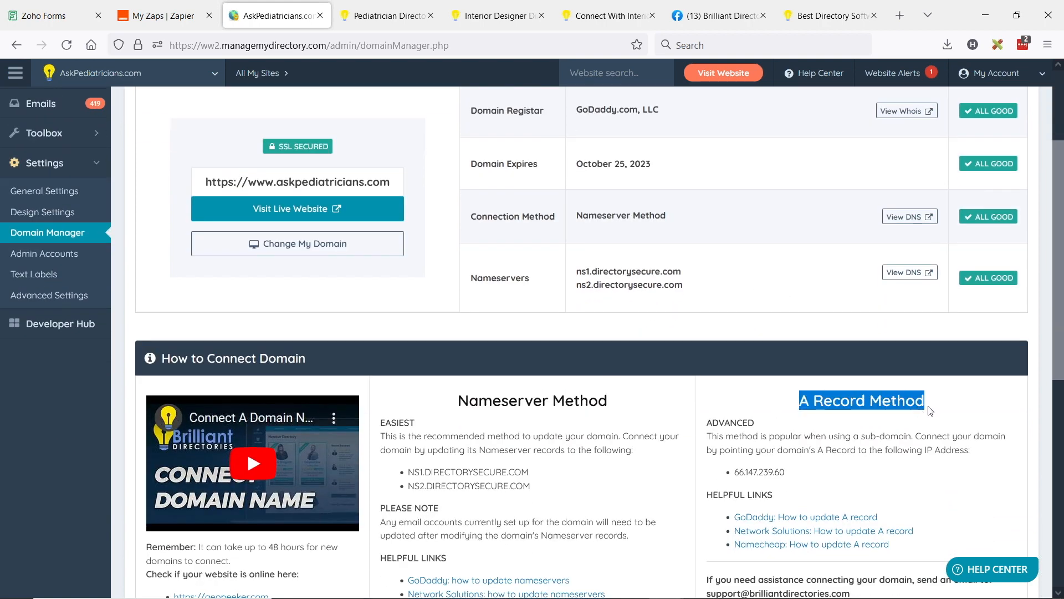
{"action": "left_click", "coordinate": [636, 273]}
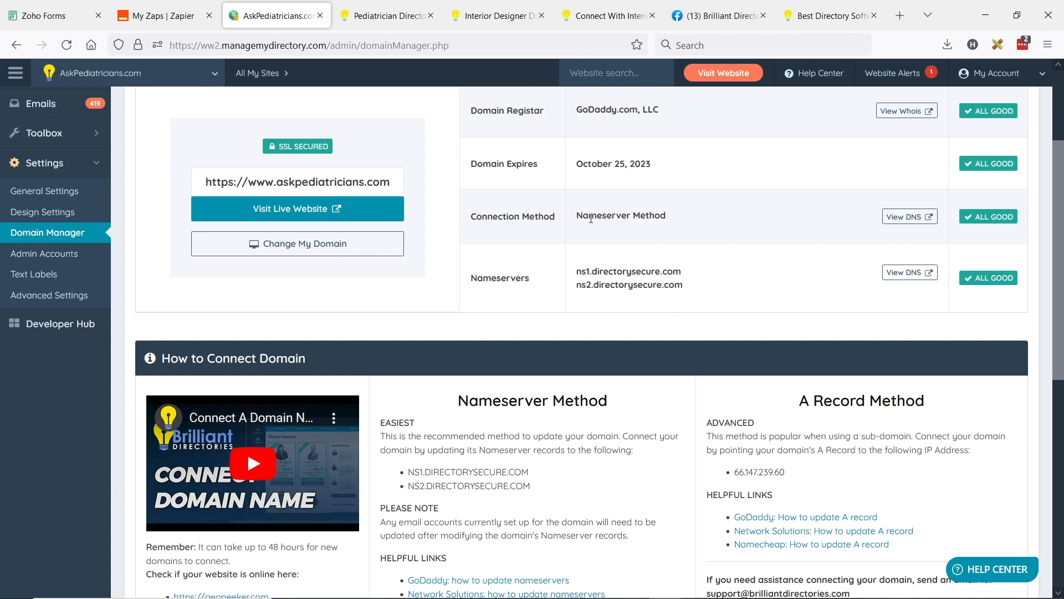
{"action": "left_click_drag", "start_coordinate": [576, 216], "coordinate": [693, 221]}
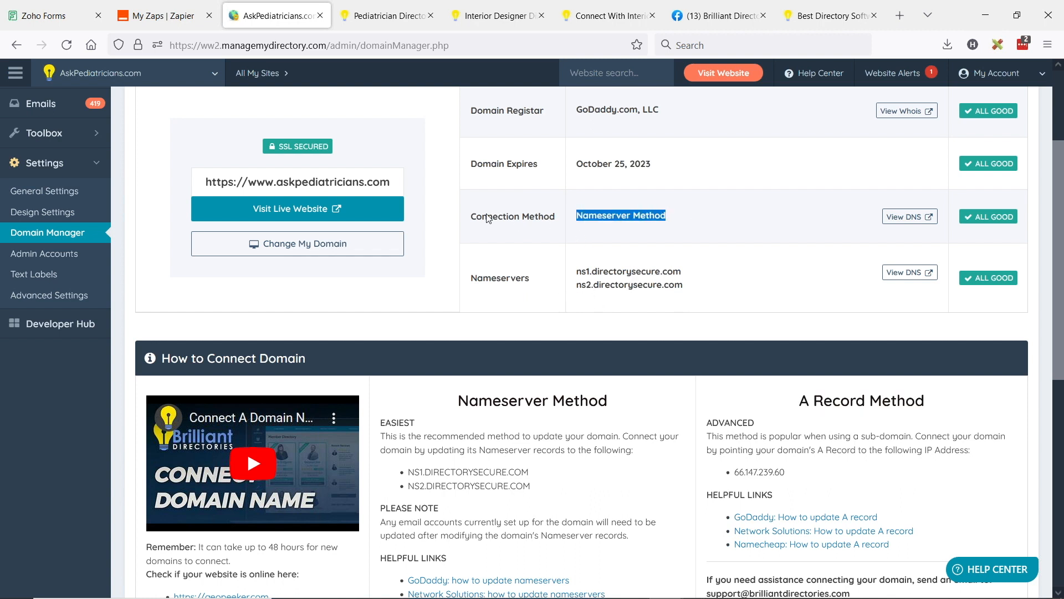
{"action": "left_click_drag", "start_coordinate": [469, 282], "coordinate": [700, 289]}
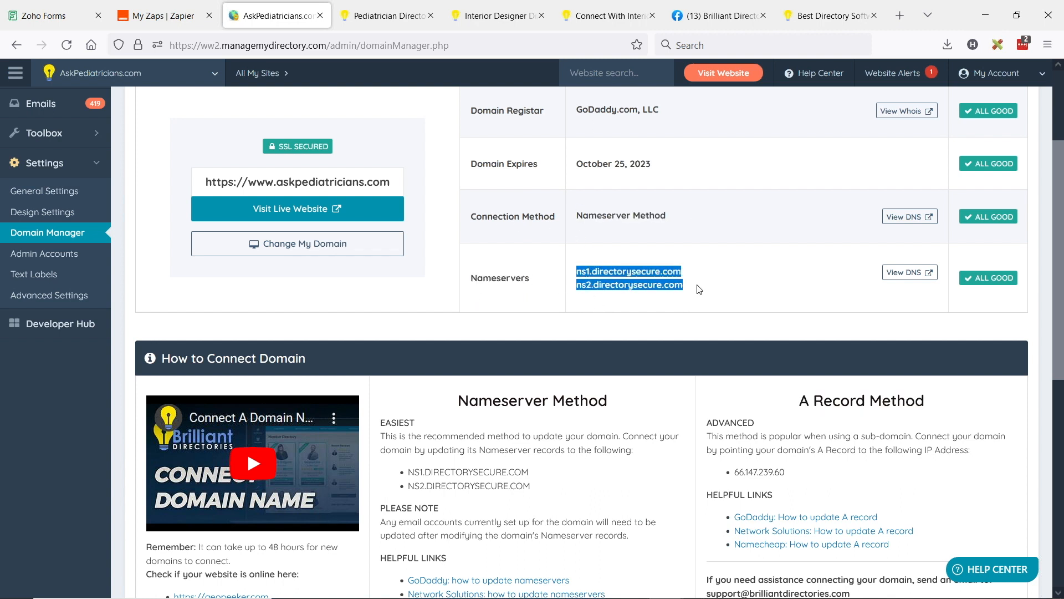
{"action": "left_click_drag", "start_coordinate": [530, 486], "coordinate": [426, 450]}
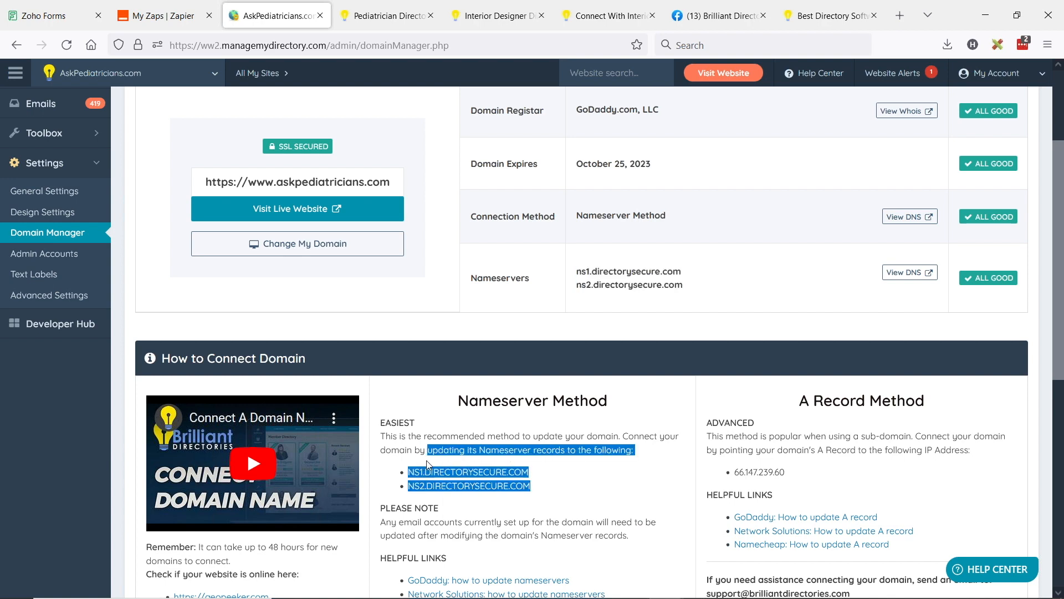
{"action": "left_click", "coordinate": [608, 308]}
{"action": "scroll", "coordinate": [587, 355], "scroll_direction": "up", "scroll_amount": 3}
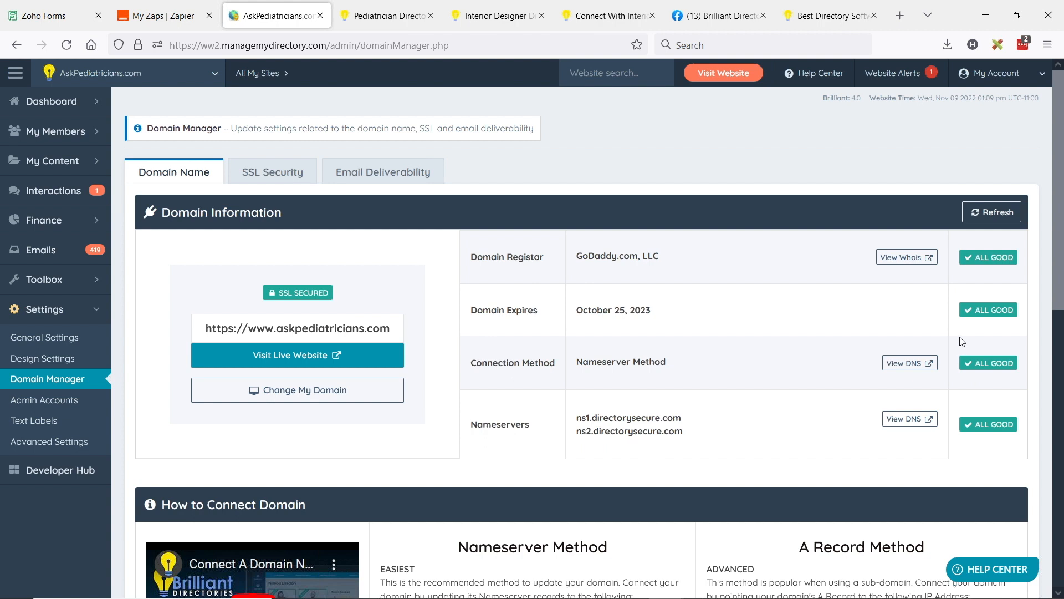
Step: Review the SSL security certificate details, including the SSL provider and the automatic renewal note
{"action": "left_click", "coordinate": [272, 171]}
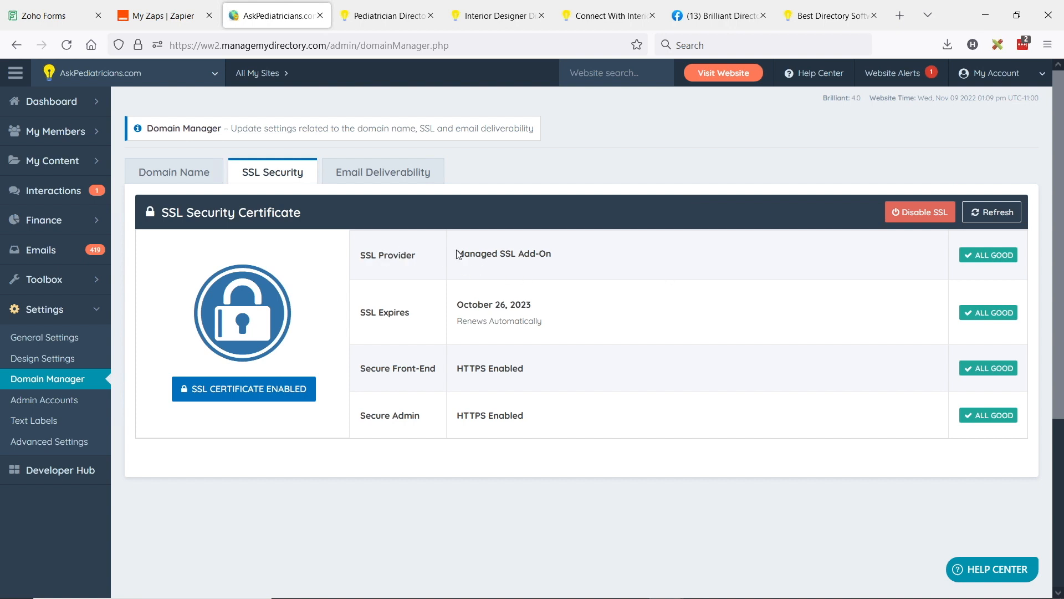
{"action": "left_click_drag", "start_coordinate": [456, 254], "coordinate": [560, 254]}
{"action": "left_click", "coordinate": [534, 255]}
{"action": "left_click", "coordinate": [566, 260]}
{"action": "left_click_drag", "start_coordinate": [459, 322], "coordinate": [545, 320]}
{"action": "left_click", "coordinate": [566, 341]}
Step: View the live AskPediatricians.com homepage and return to the Domain Manager
{"action": "left_click", "coordinate": [380, 6]}
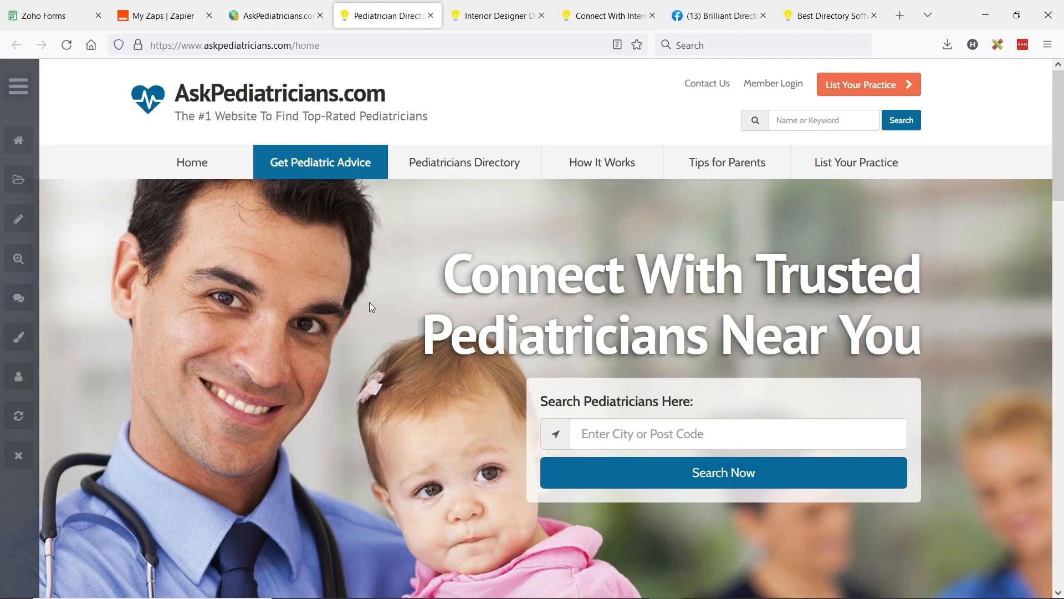
{"action": "scroll", "coordinate": [368, 305], "scroll_direction": "down", "scroll_amount": 6}
{"action": "scroll", "coordinate": [350, 83], "scroll_direction": "up", "scroll_amount": 6}
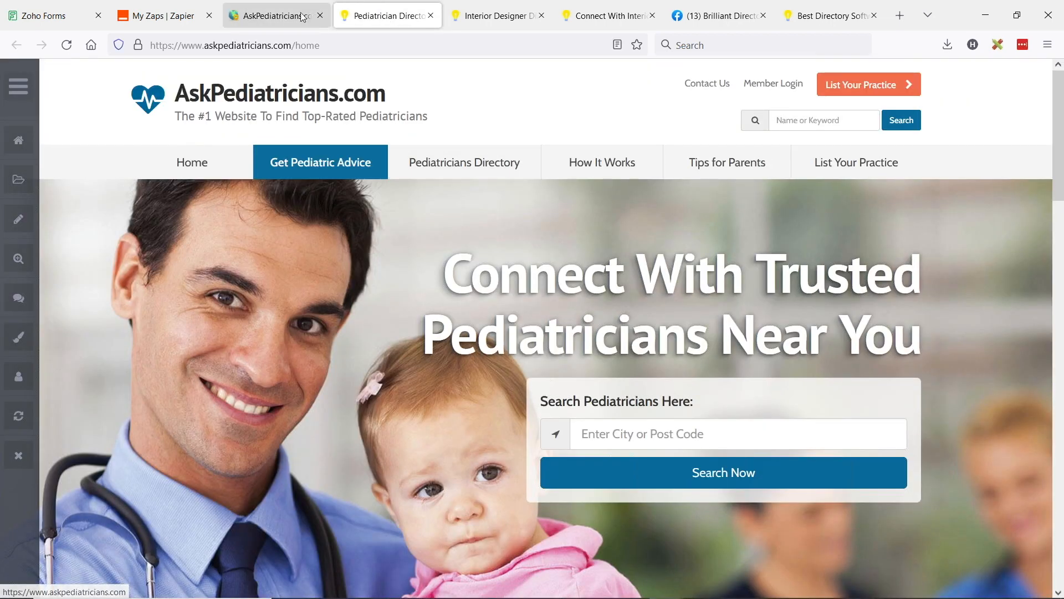
{"action": "left_click", "coordinate": [272, 16]}
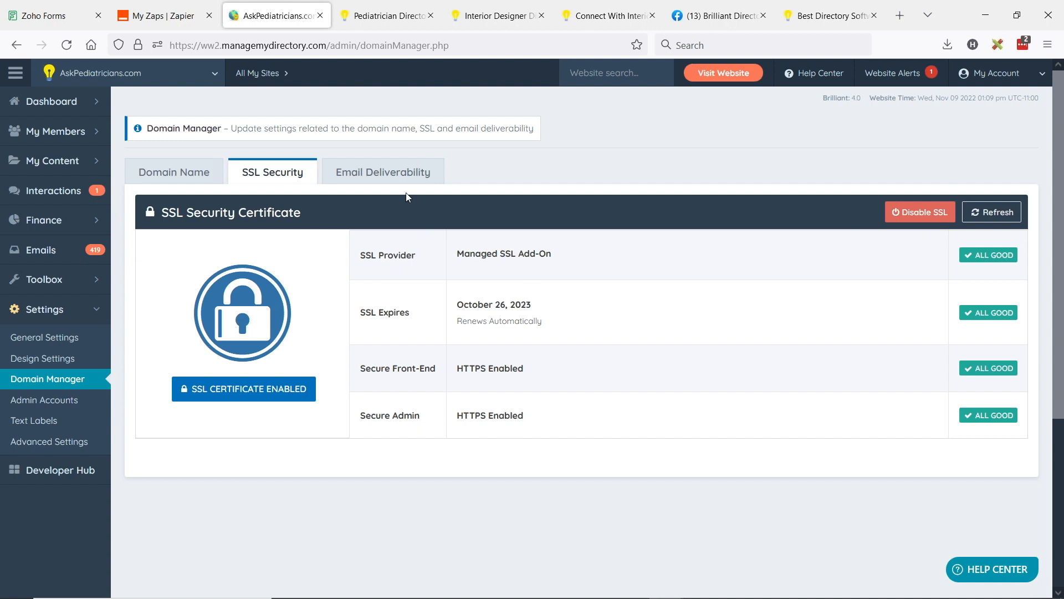
Step: Compare the email deliverability settings with the domain's connection method
{"action": "left_click", "coordinate": [398, 172]}
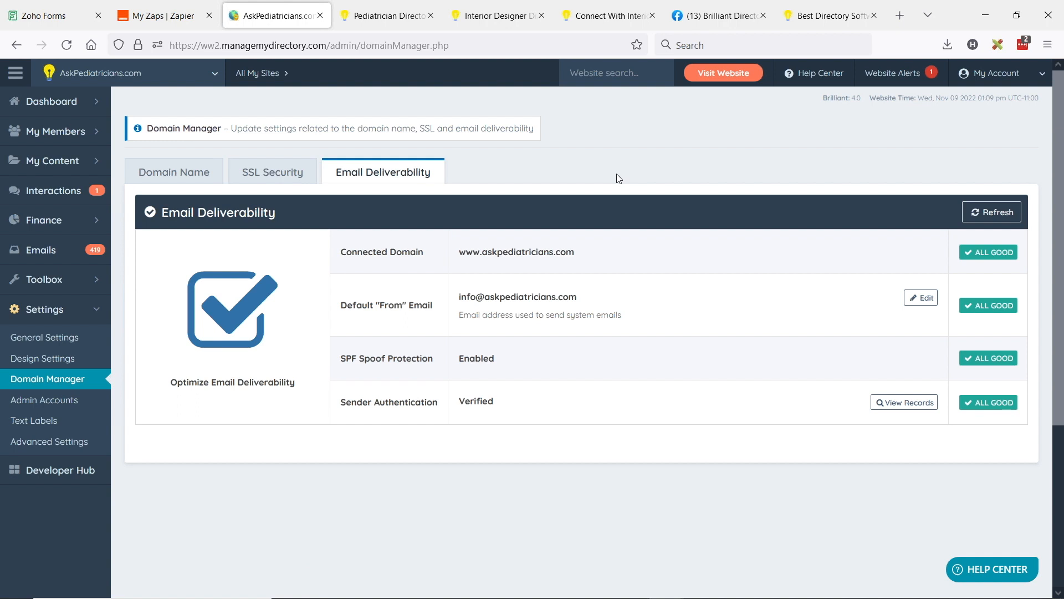
{"action": "left_click", "coordinate": [217, 173]}
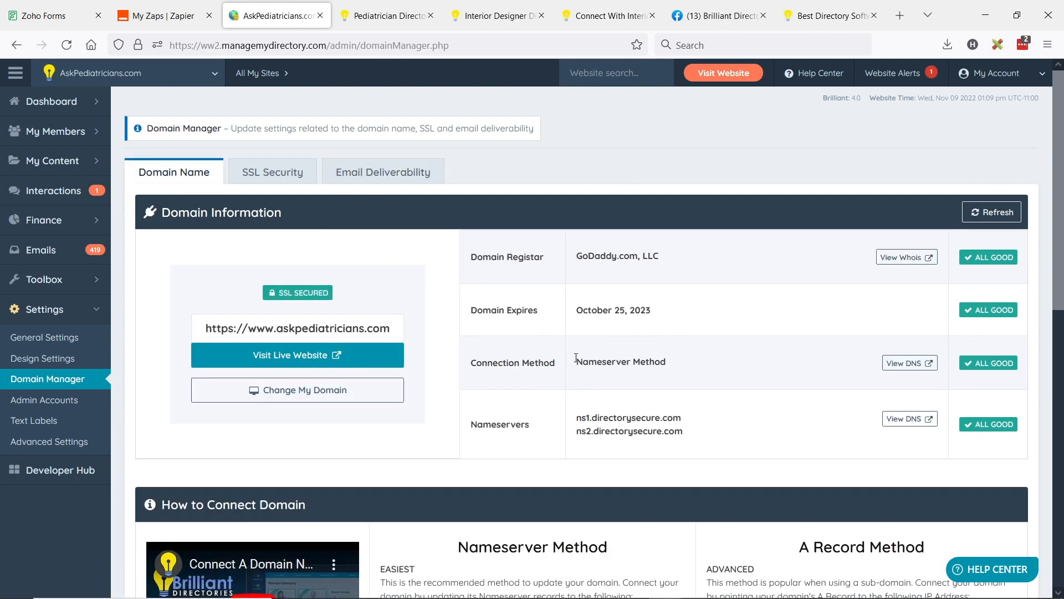
{"action": "left_click_drag", "start_coordinate": [576, 358], "coordinate": [704, 361]}
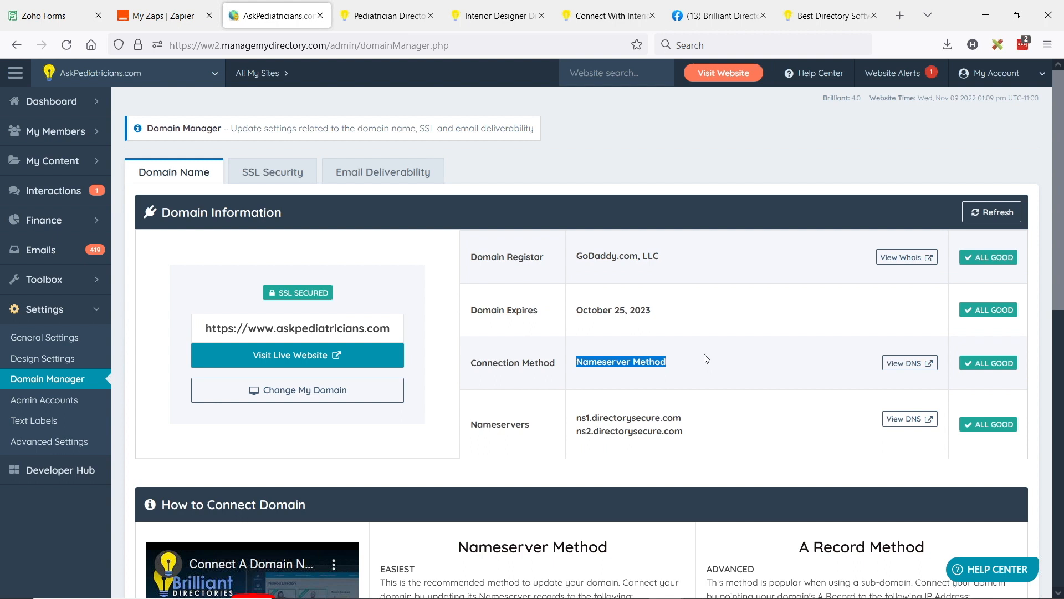
{"action": "left_click", "coordinate": [398, 178]}
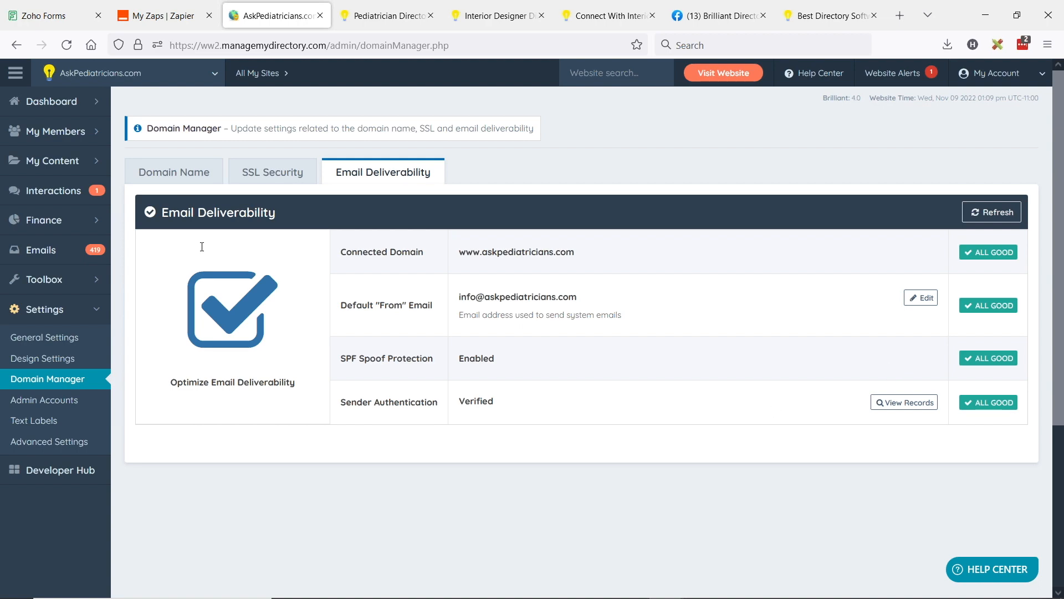
Step: Review the A Record Method in the instructions for connecting the domain
{"action": "left_click", "coordinate": [188, 173]}
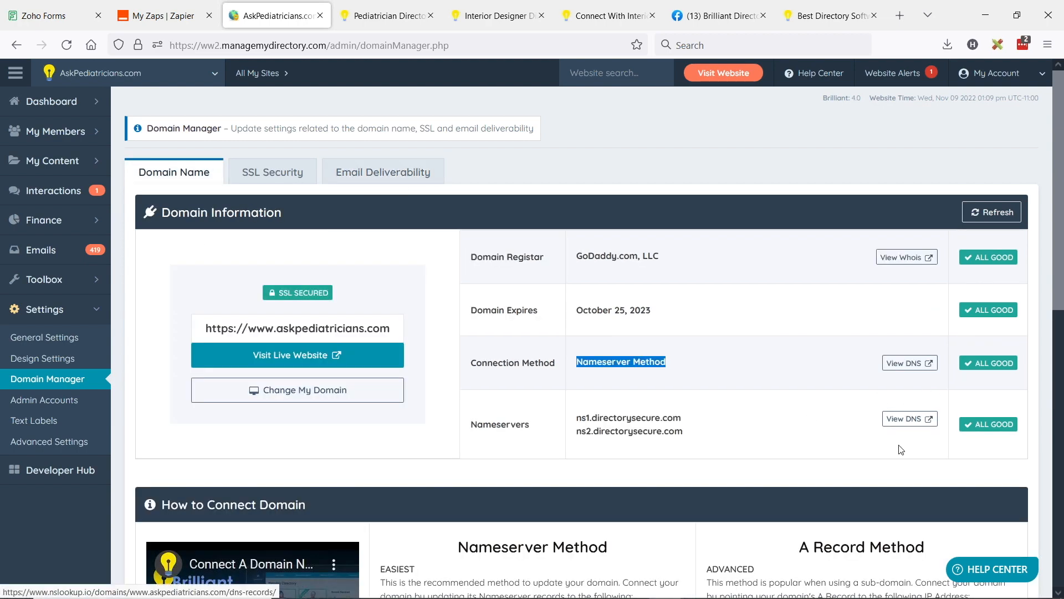
{"action": "scroll", "coordinate": [898, 418], "scroll_direction": "down", "scroll_amount": 3}
{"action": "triple_click", "coordinate": [871, 408]}
{"action": "left_click", "coordinate": [852, 415]}
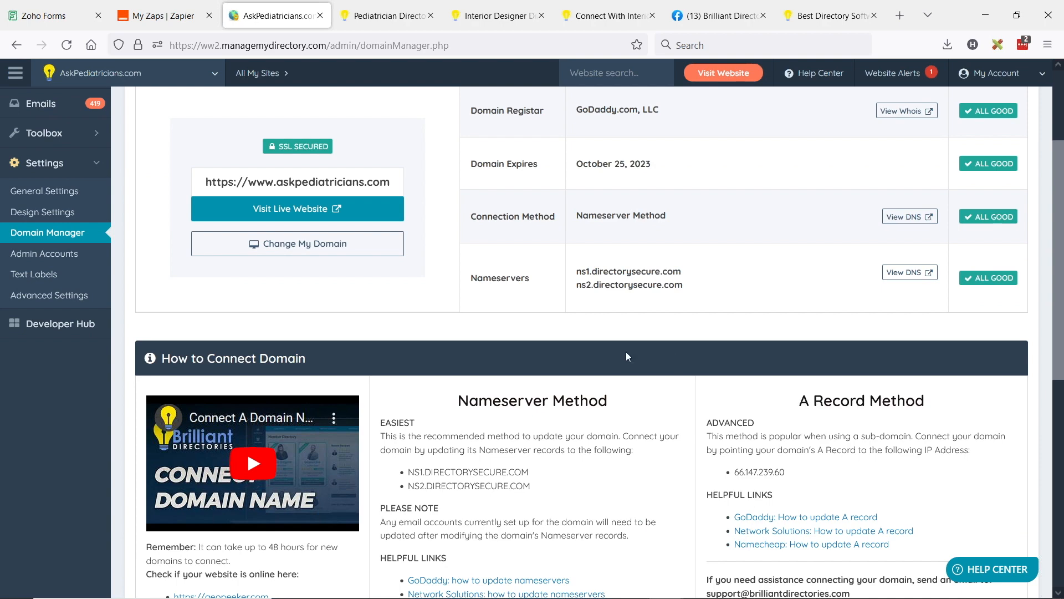
{"action": "scroll", "coordinate": [632, 413], "scroll_direction": "up", "scroll_amount": 3}
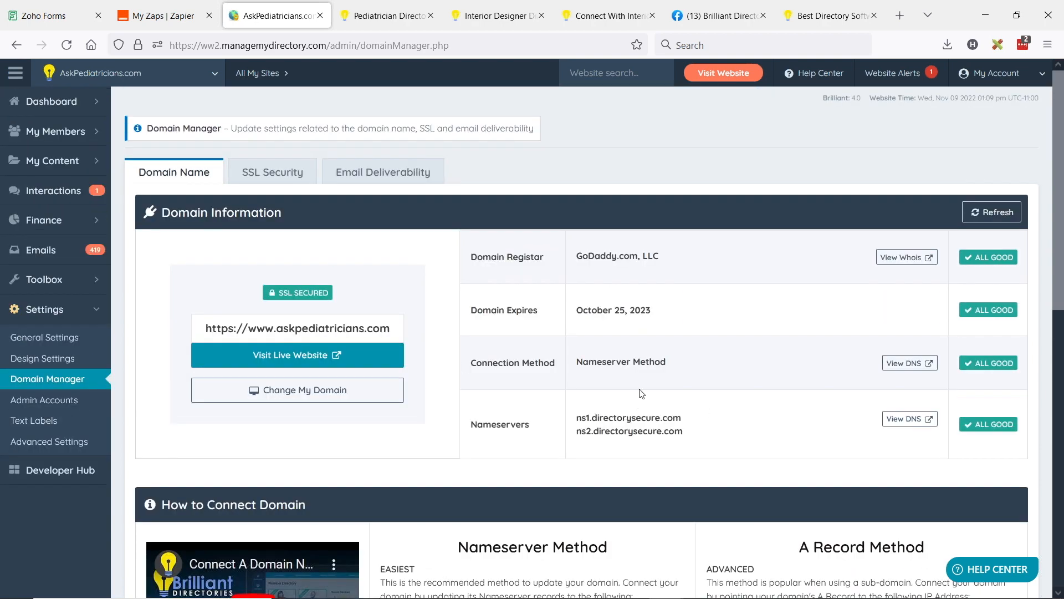
Step: Open the sender authentication records under Email Deliverability and examine the listed CNAME records and the SPF and authentication status
{"action": "left_click", "coordinate": [415, 177]}
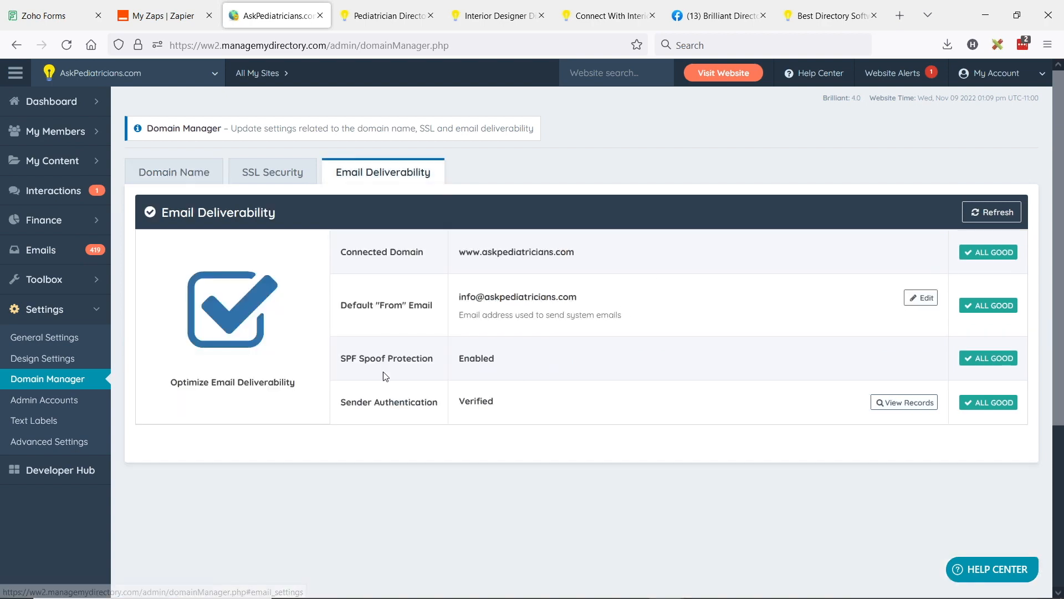
{"action": "left_click", "coordinate": [890, 409]}
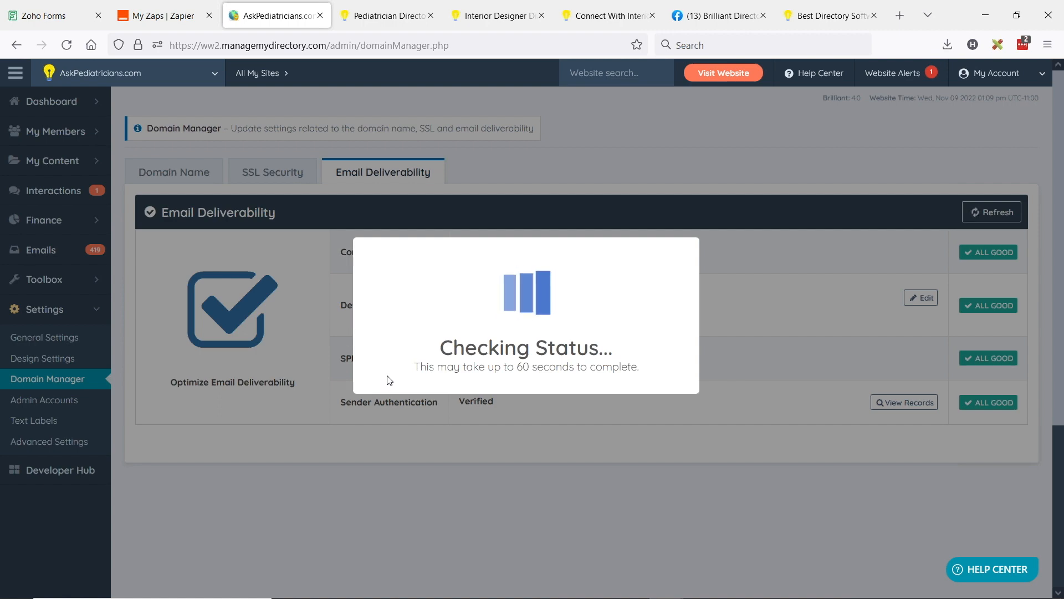
{"action": "scroll", "coordinate": [463, 330], "scroll_direction": "down", "scroll_amount": 4}
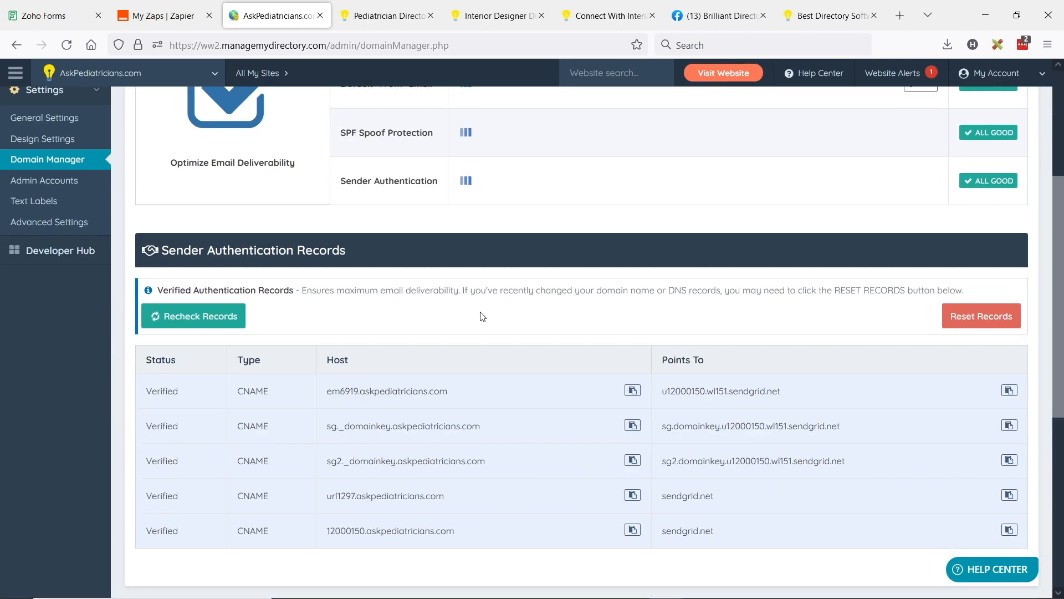
{"action": "scroll", "coordinate": [419, 438], "scroll_direction": "up", "scroll_amount": 3}
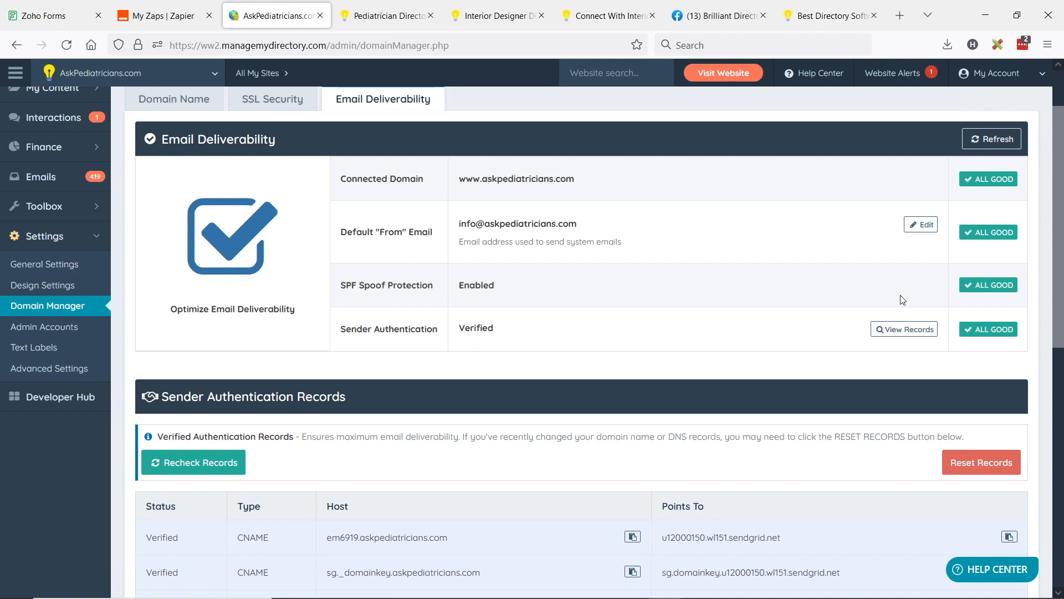
{"action": "scroll", "coordinate": [726, 310], "scroll_direction": "down", "scroll_amount": 1}
{"action": "scroll", "coordinate": [730, 309], "scroll_direction": "up", "scroll_amount": 1}
Step: Switch to the Webinar Wednesday Lite presentation in Google Slides
{"action": "key", "text": "alt+Tab"}
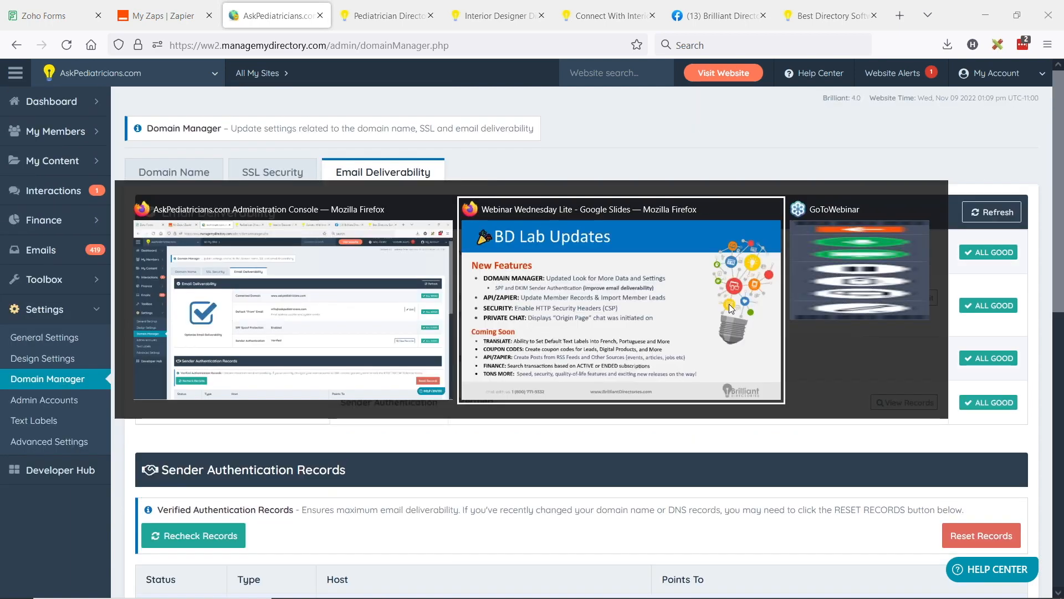
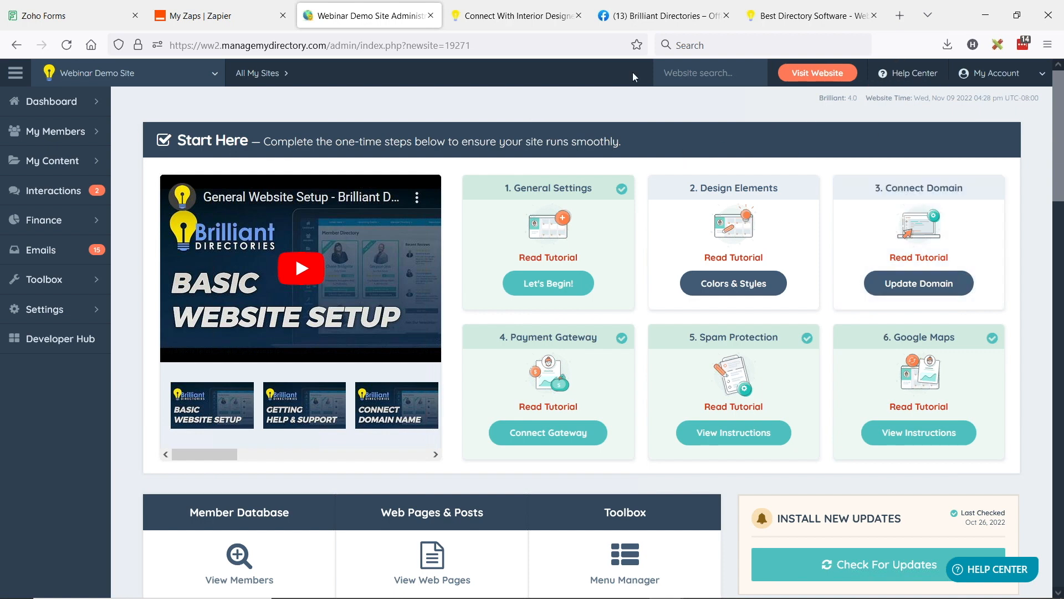
Step: Switch to Zoho Forms, open the Lead Form for editing and copy its public permalink from the sharing settings
{"action": "left_click", "coordinate": [91, 15]}
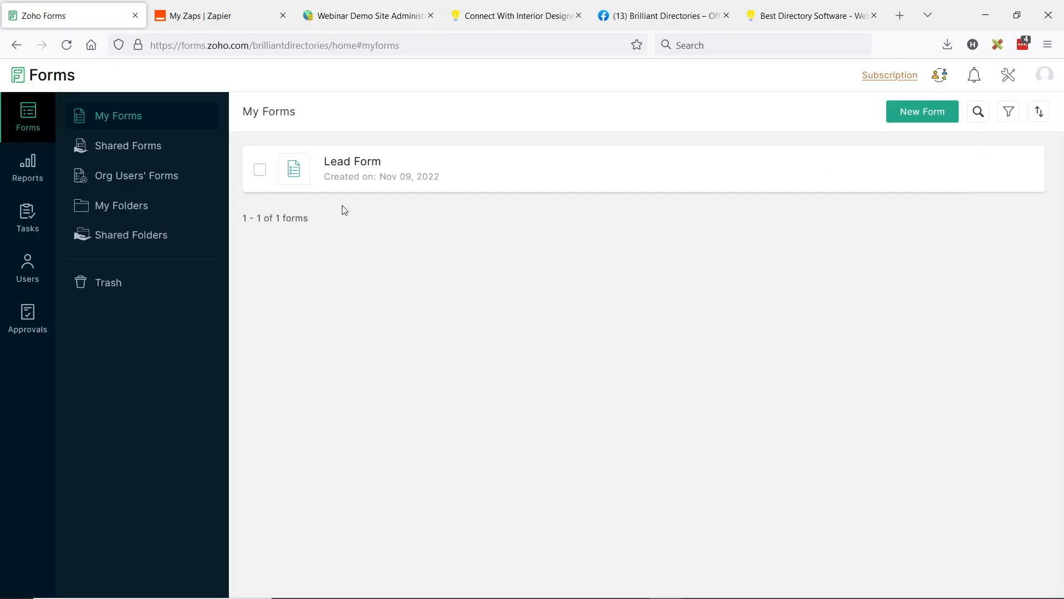
{"action": "left_click", "coordinate": [339, 166]}
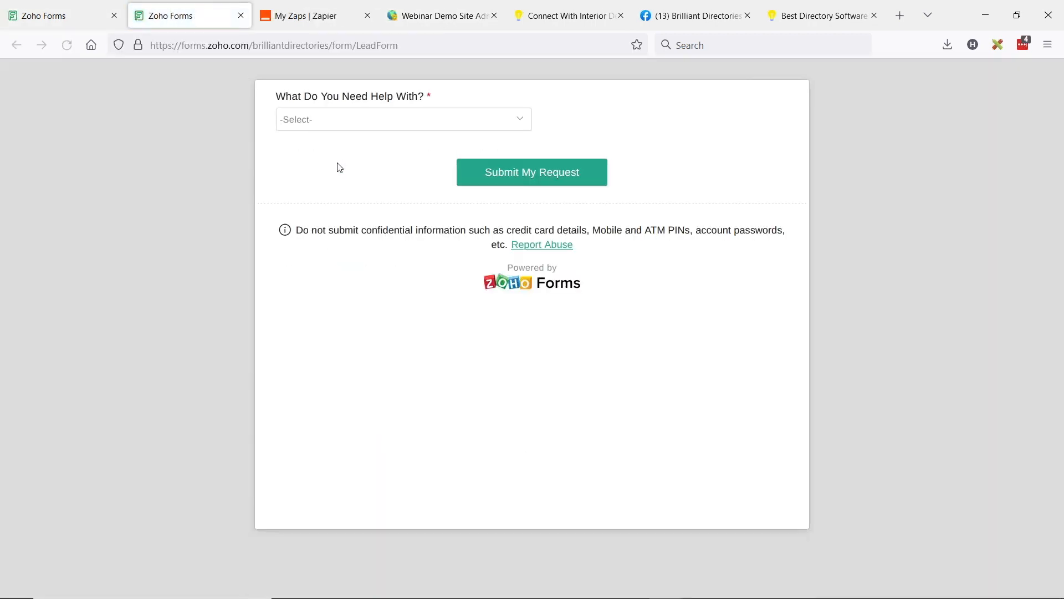
{"action": "key", "text": "ctrl+shift+Tab"}
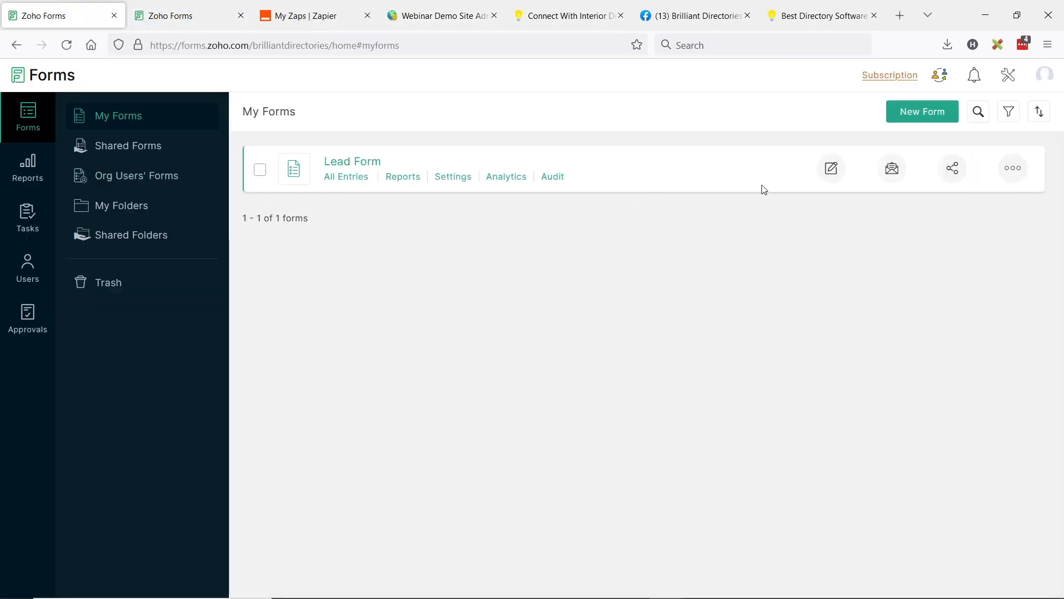
{"action": "left_click", "coordinate": [831, 169]}
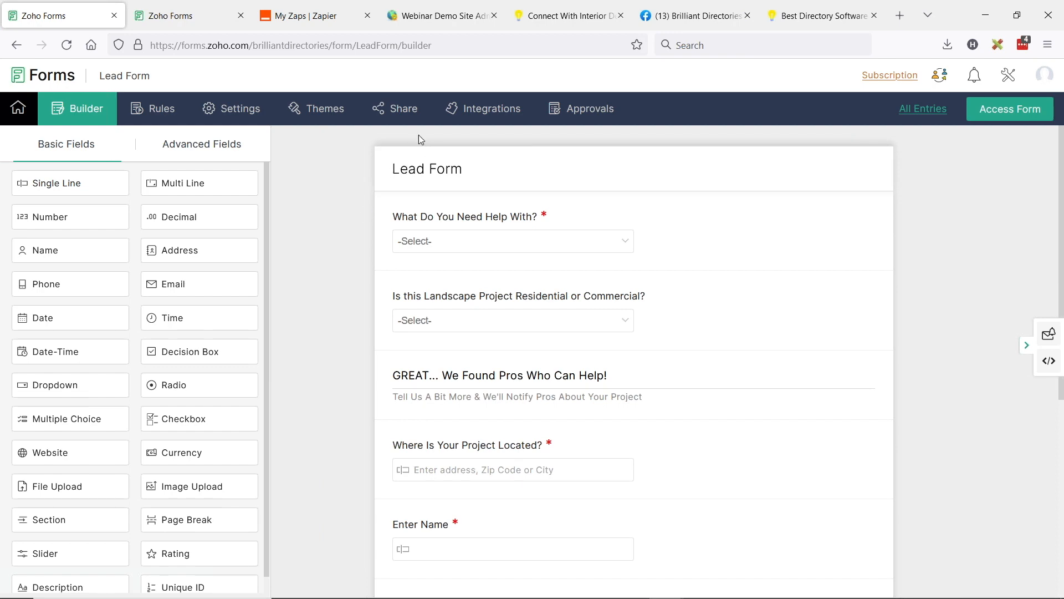
{"action": "left_click", "coordinate": [408, 117]}
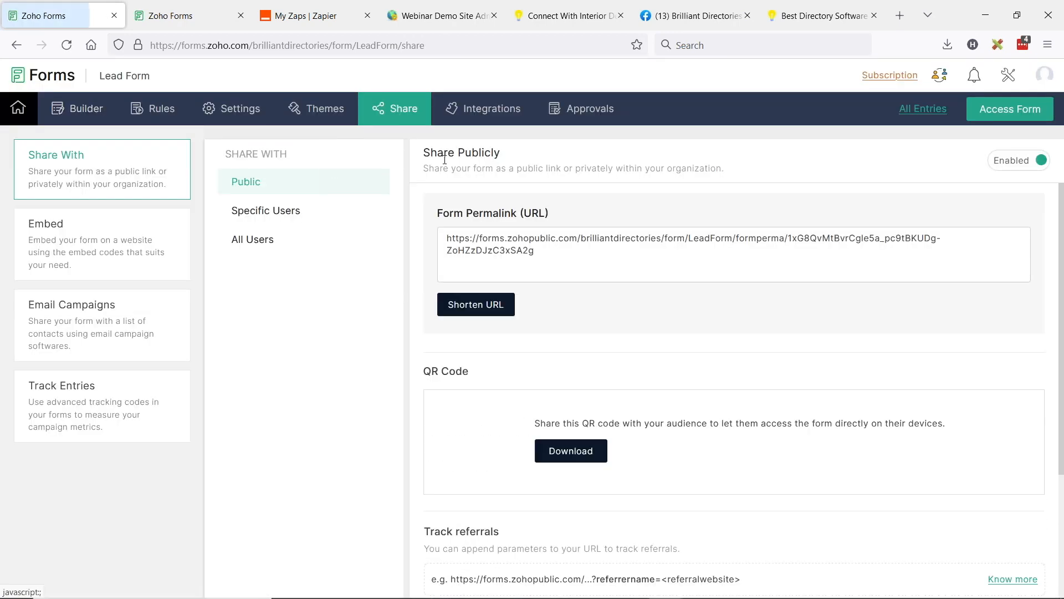
{"action": "left_click", "coordinate": [525, 250]}
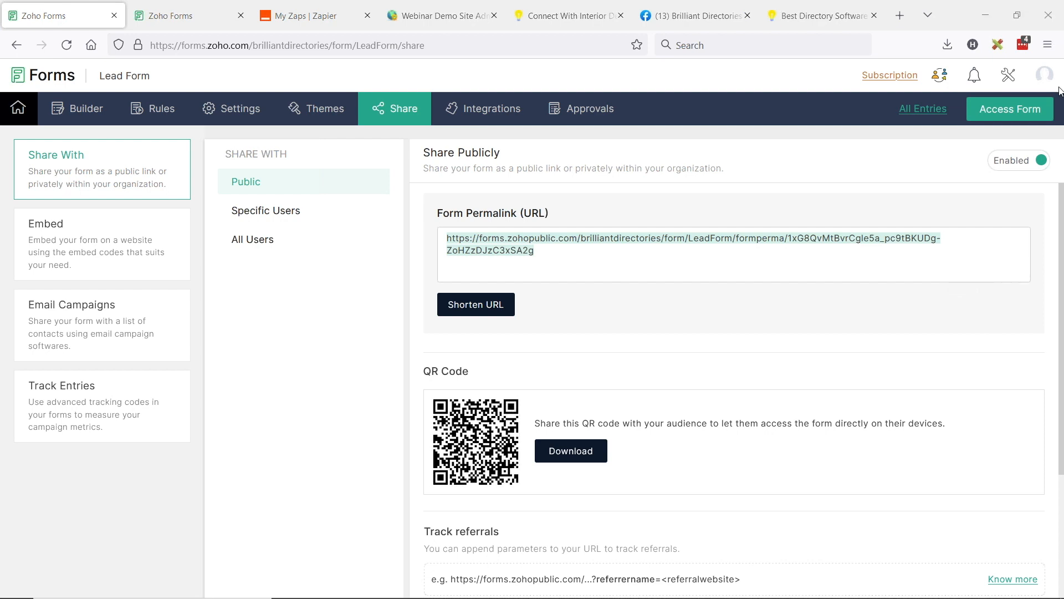
Step: Load the copied Lead Form permalink in a new private browser window
{"action": "left_click", "coordinate": [1048, 44]}
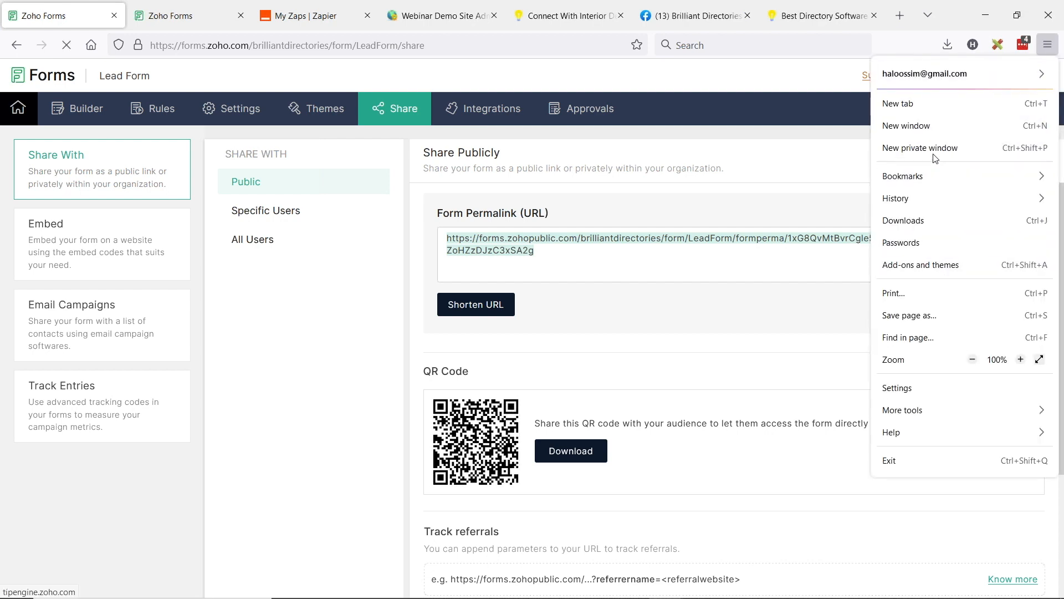
{"action": "left_click", "coordinate": [956, 147]}
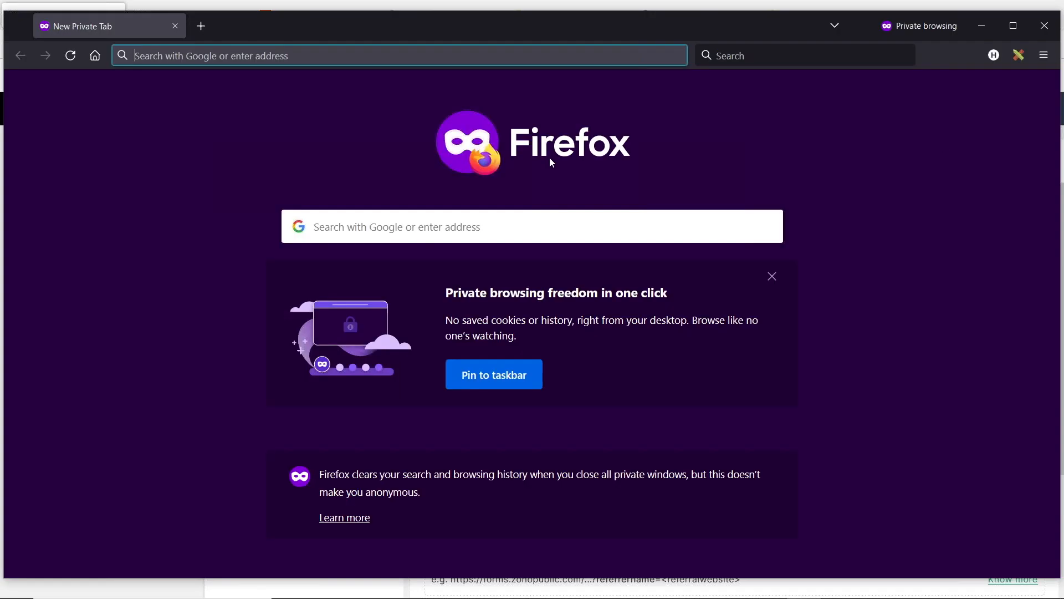
{"action": "key", "text": "ctrl+v"}
{"action": "key", "text": "Return"}
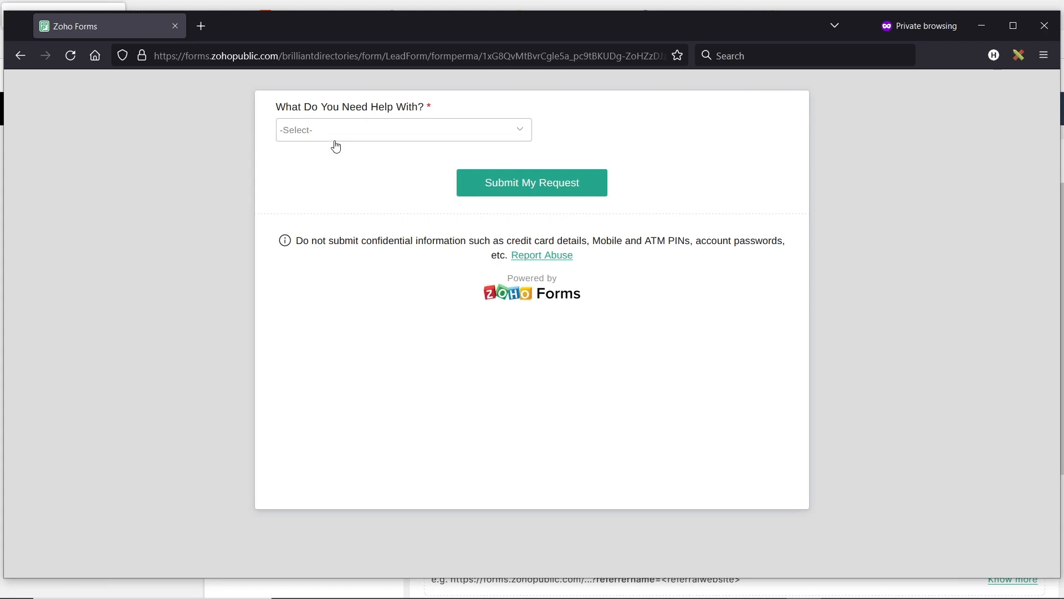
Step: Choose Landscaping as the help needed and Residential as the landscape project type
{"action": "left_click", "coordinate": [375, 133]}
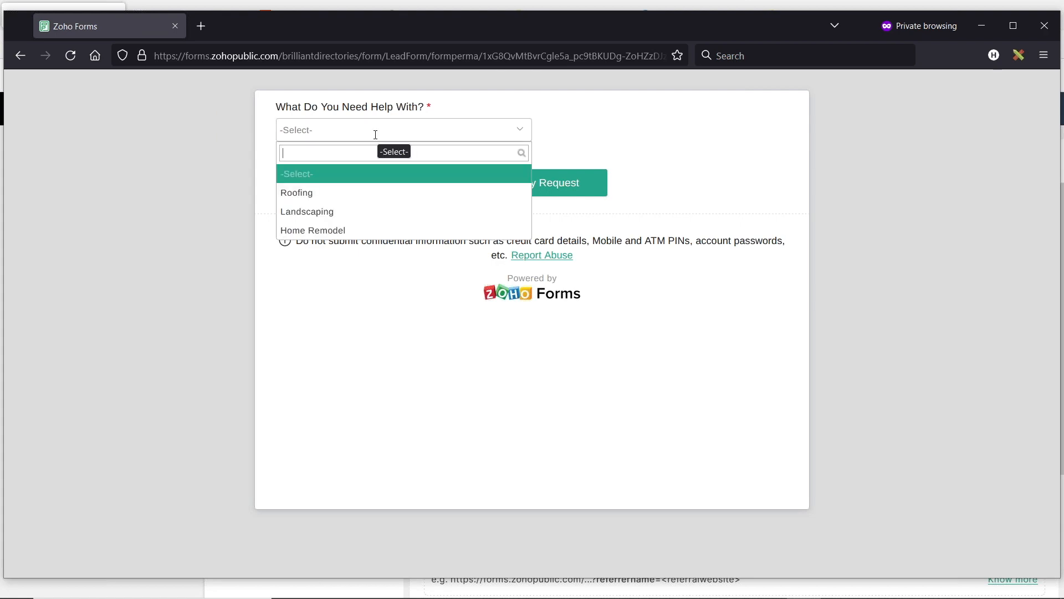
{"action": "left_click", "coordinate": [331, 219]}
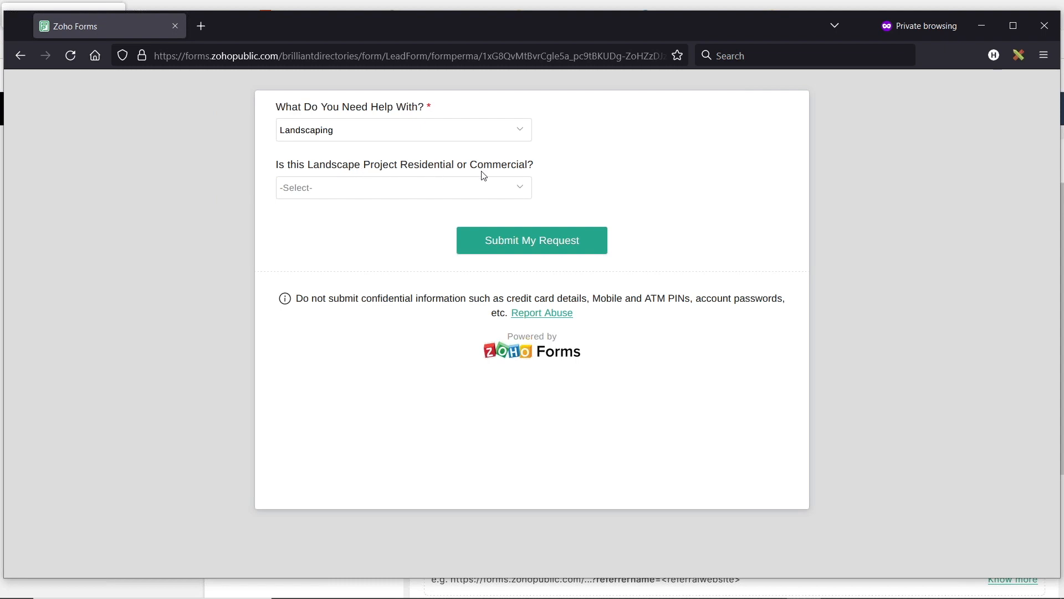
{"action": "left_click", "coordinate": [459, 191]}
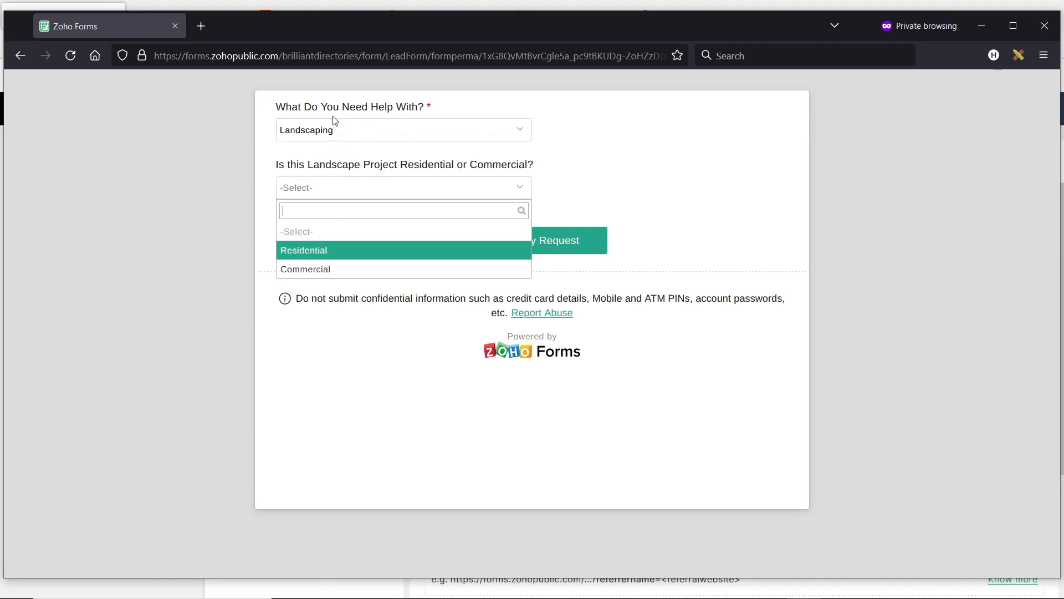
{"action": "left_click", "coordinate": [317, 253]}
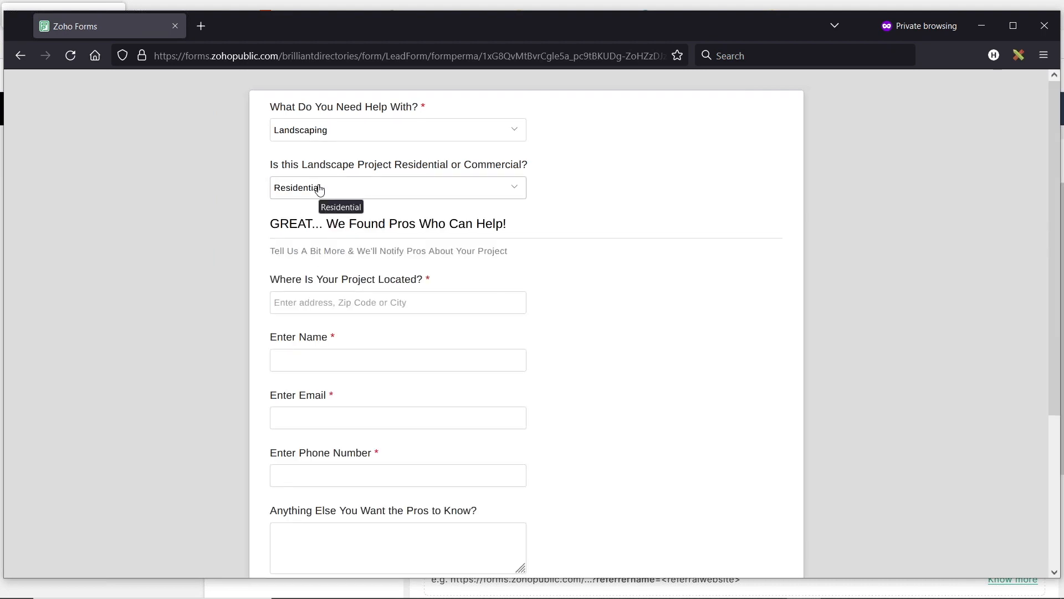
Step: Enter Los Angeles as the project location and fill in the submitter's name
{"action": "scroll", "coordinate": [333, 283], "scroll_direction": "down", "scroll_amount": 2}
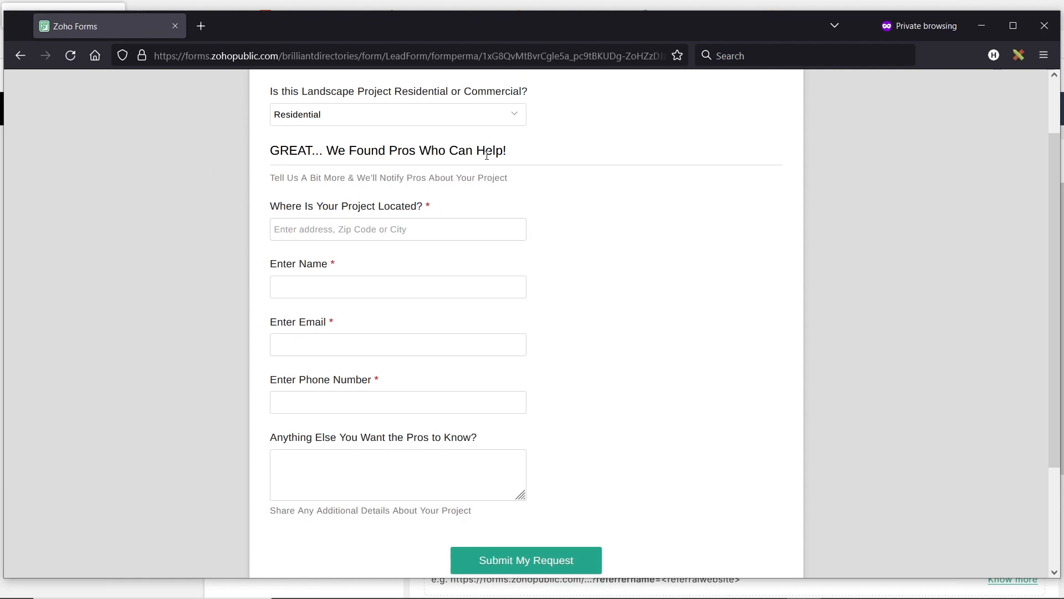
{"action": "left_click", "coordinate": [336, 229]}
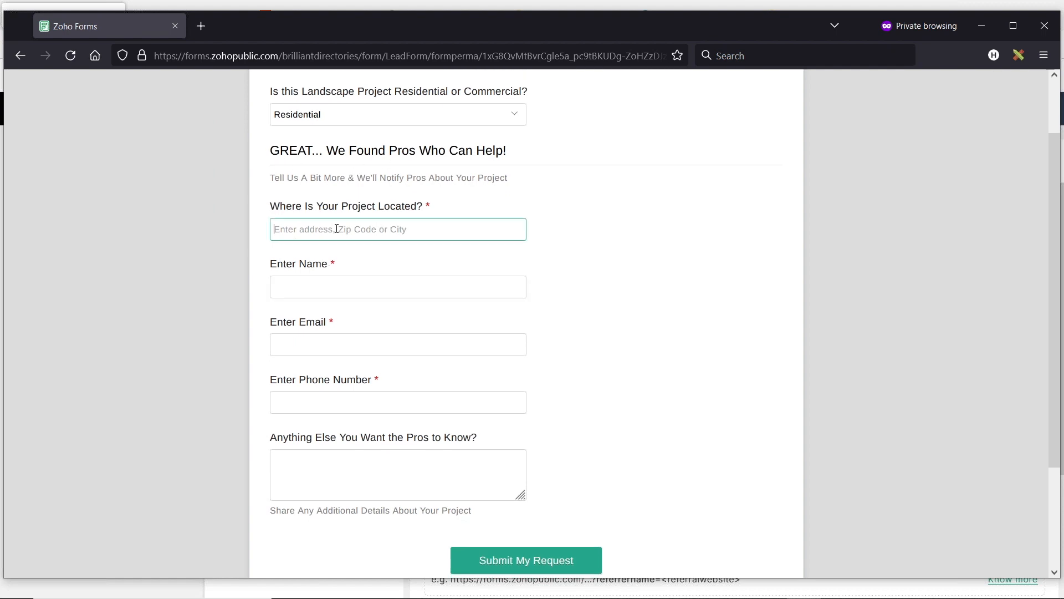
{"action": "type", "text": "Los Angeles"}
{"action": "left_click", "coordinate": [333, 281]}
{"action": "type", "text": "Jason"}
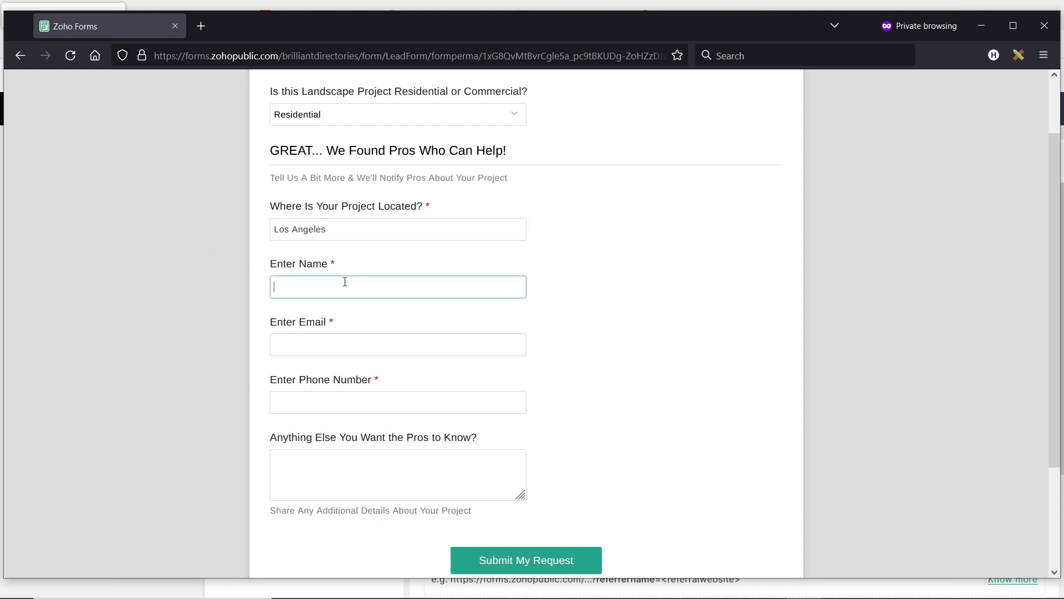
Step: Fill in the submitter's email address and phone number
{"action": "key", "text": "Tab"}
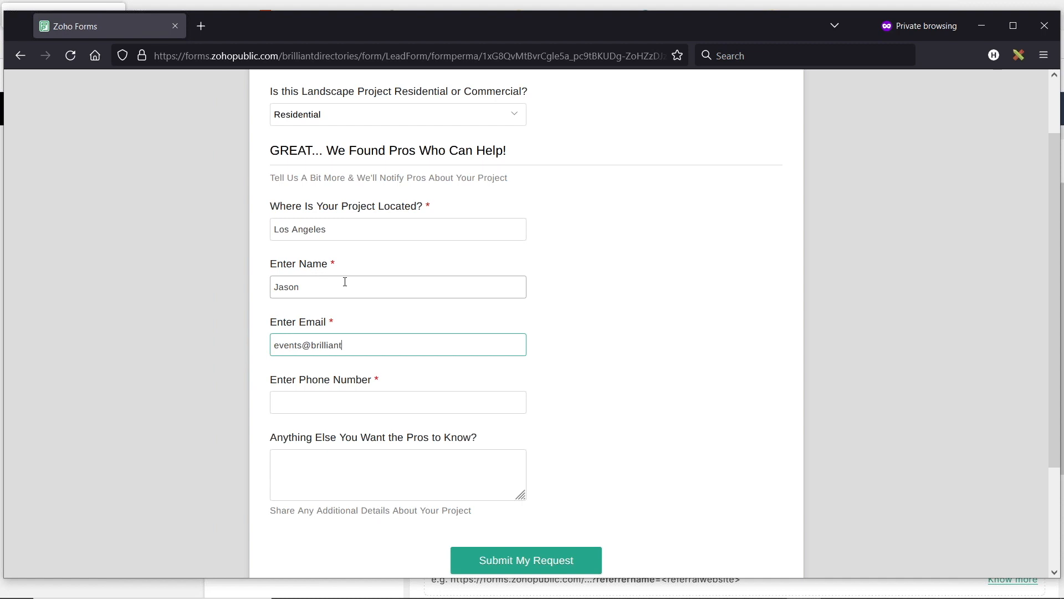
{"action": "key", "text": "Tab"}
{"action": "type", "text": "310-555-5555"}
Step: Add the message "THIS IS THE WEBINAR TEST" for the pros
{"action": "key", "text": "Tab"}
{"action": "type", "text": "THIS I"}
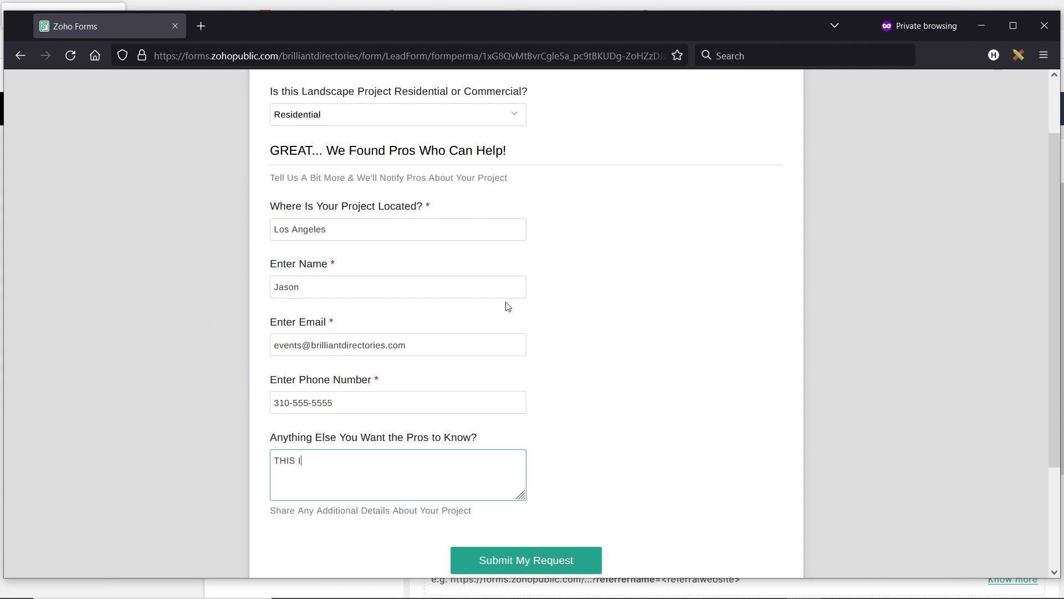
{"action": "type", "text": "S THE WEBINAR TEST"}
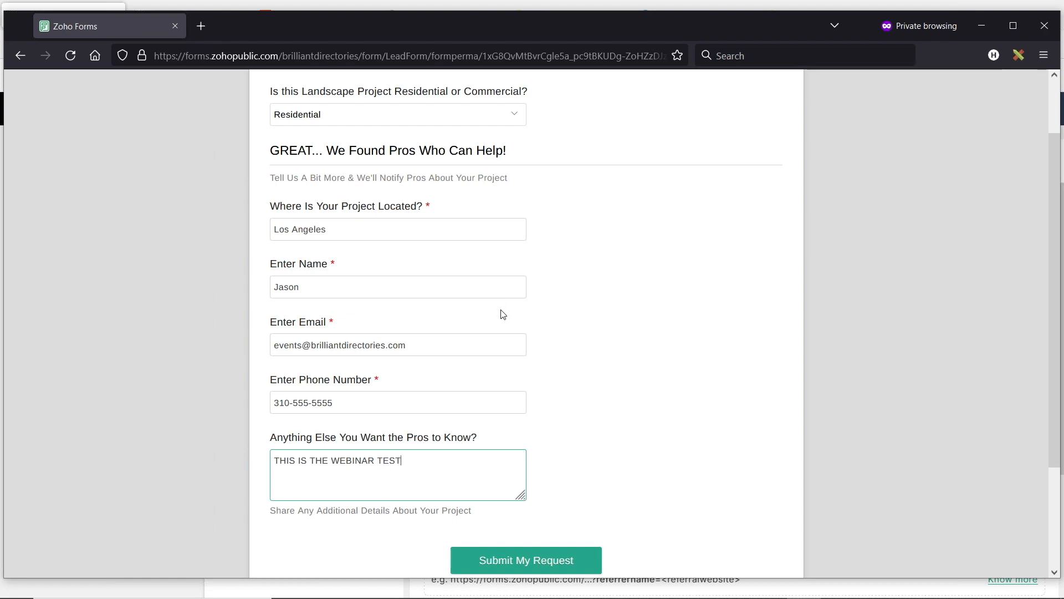
Step: Review the completed lead form answers and submit the request
{"action": "scroll", "coordinate": [497, 299], "scroll_direction": "up", "scroll_amount": 2}
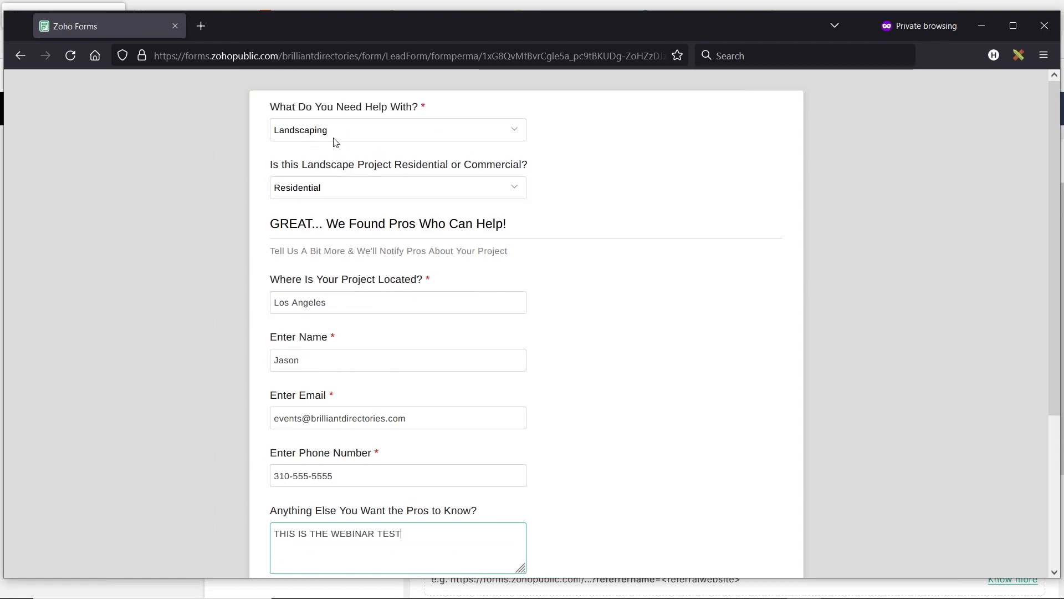
{"action": "scroll", "coordinate": [577, 311], "scroll_direction": "down", "scroll_amount": 4}
{"action": "scroll", "coordinate": [565, 198], "scroll_direction": "up", "scroll_amount": 2}
{"action": "scroll", "coordinate": [564, 198], "scroll_direction": "up", "scroll_amount": 2}
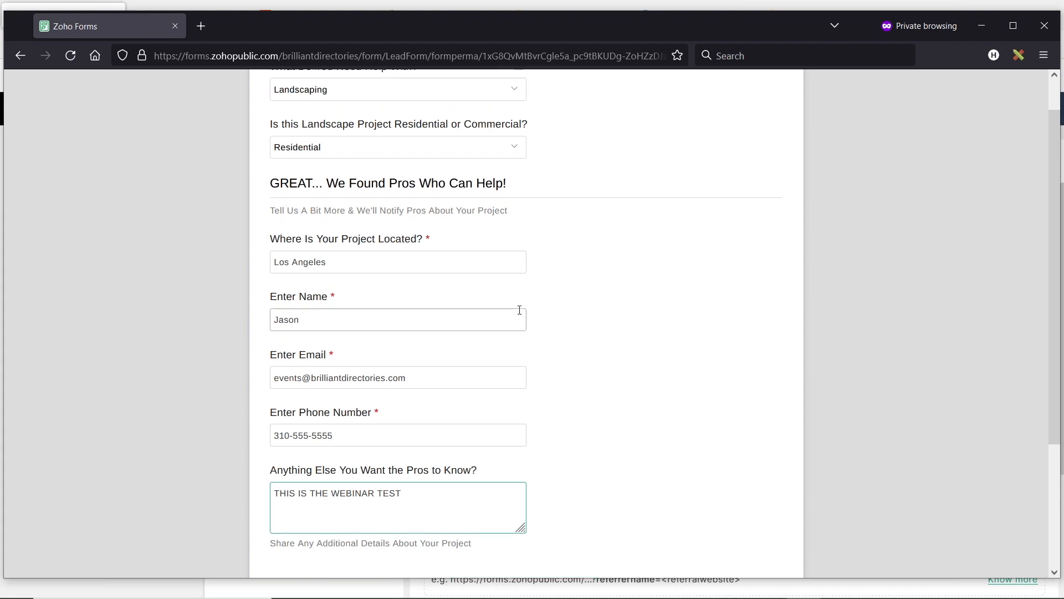
{"action": "scroll", "coordinate": [656, 281], "scroll_direction": "down", "scroll_amount": 4}
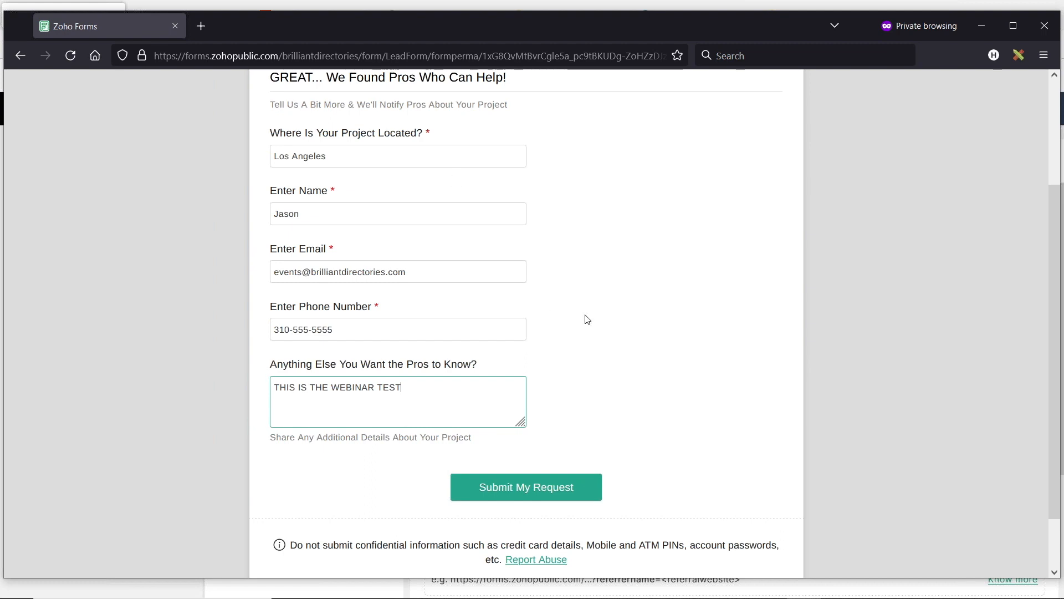
{"action": "left_click", "coordinate": [541, 490]}
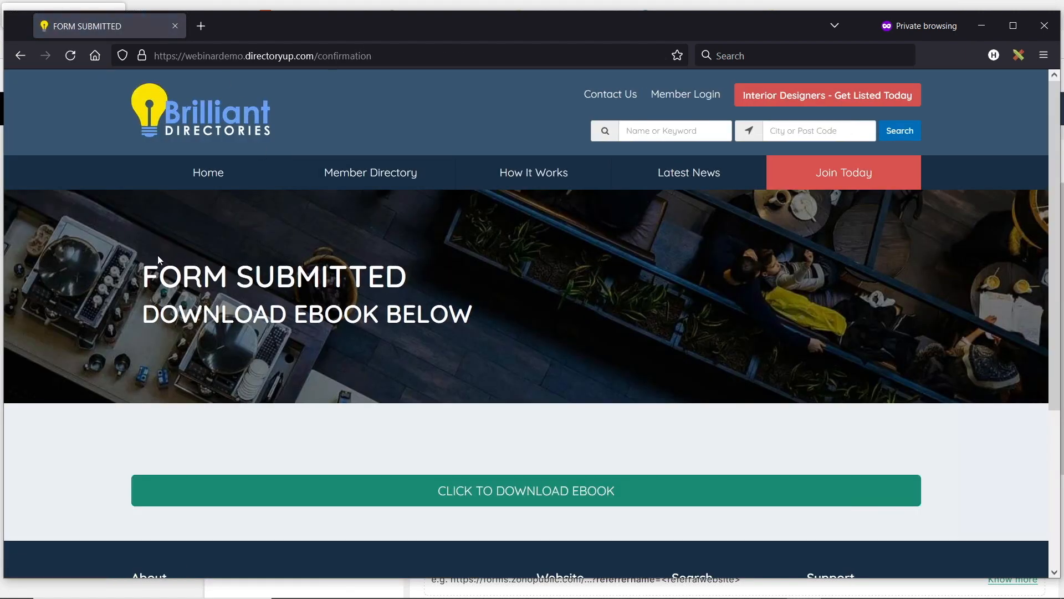
Step: Examine the form confirmation page, including its heading and ebook download offer
{"action": "left_click_drag", "start_coordinate": [158, 256], "coordinate": [408, 277]}
{"action": "scroll", "coordinate": [302, 265], "scroll_direction": "down", "scroll_amount": 2}
{"action": "left_click", "coordinate": [304, 270]}
{"action": "left_click_drag", "start_coordinate": [142, 241], "coordinate": [472, 243]}
{"action": "left_click", "coordinate": [501, 360]}
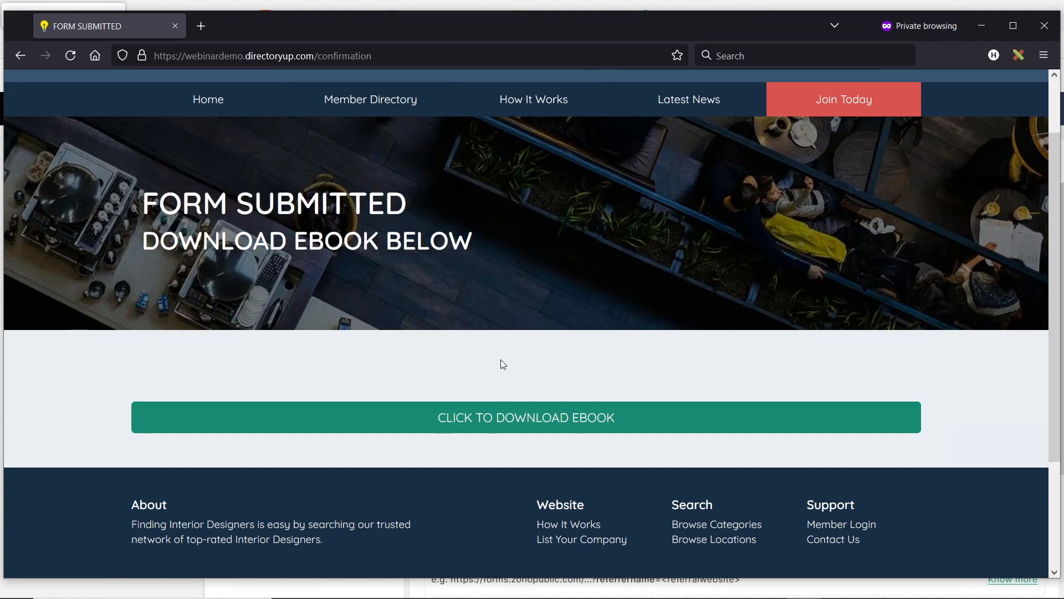
{"action": "scroll", "coordinate": [415, 348], "scroll_direction": "up", "scroll_amount": 2}
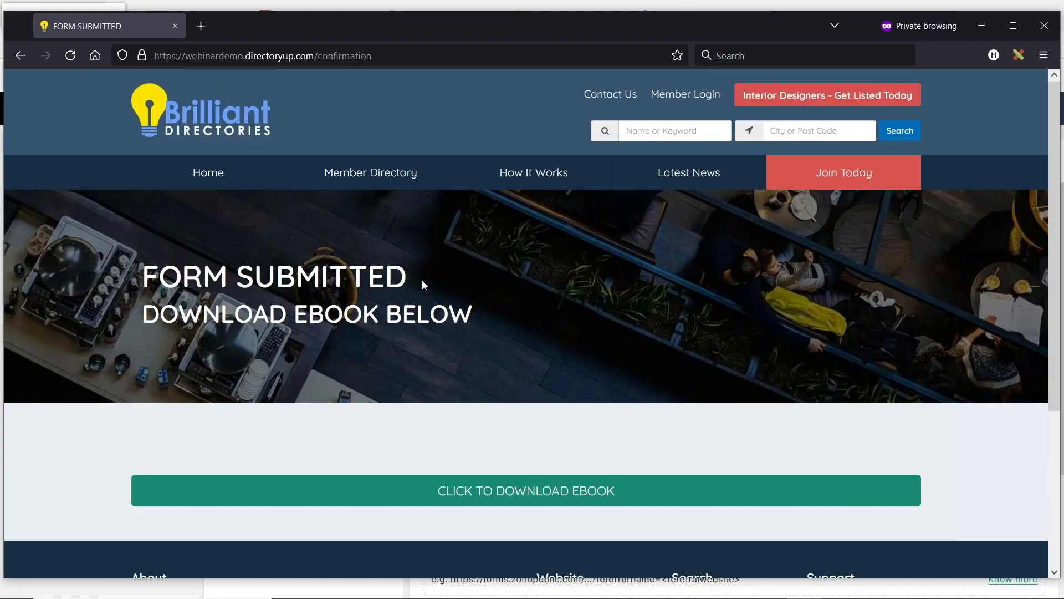
Step: Return to the Webinar Demo Site admin in Brilliant Directories and open the Member Leads list
{"action": "key", "text": "alt+Tab"}
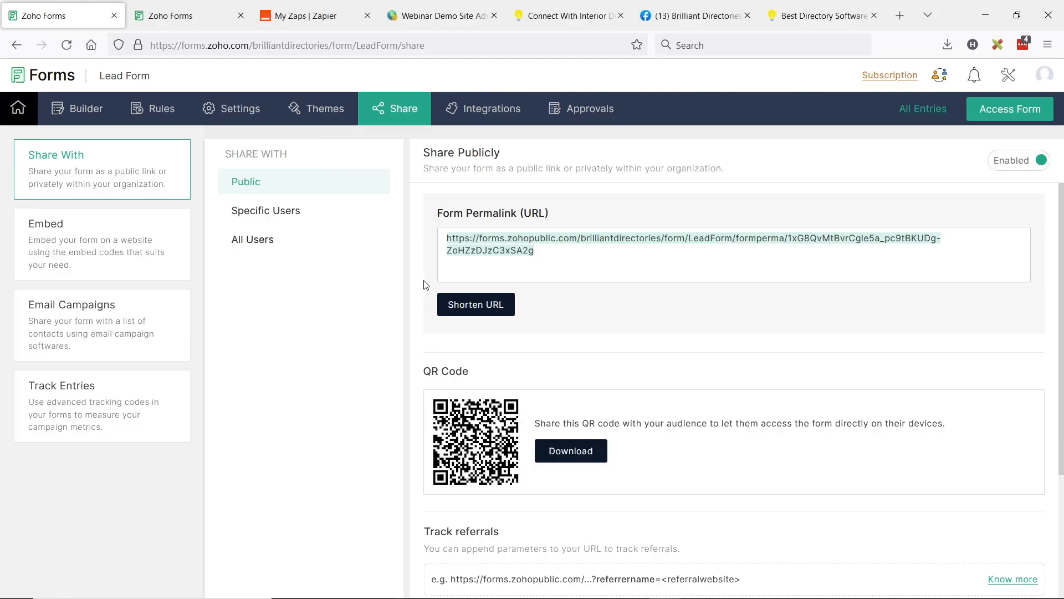
{"action": "left_click", "coordinate": [438, 15]}
{"action": "mouse_move", "coordinate": [139, 234]}
{"action": "left_click", "coordinate": [53, 190]}
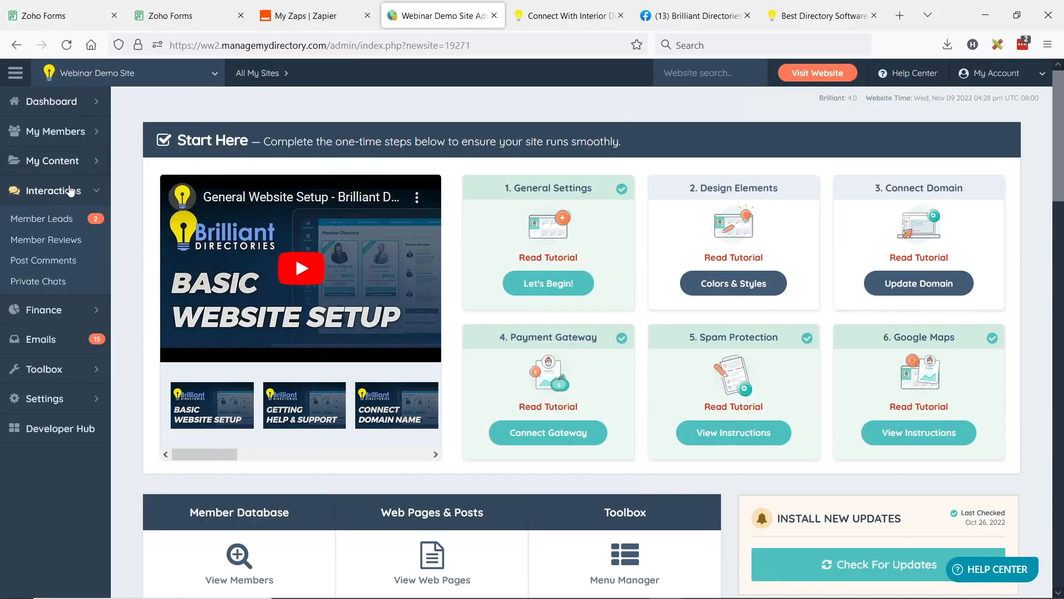
{"action": "left_click", "coordinate": [38, 221]}
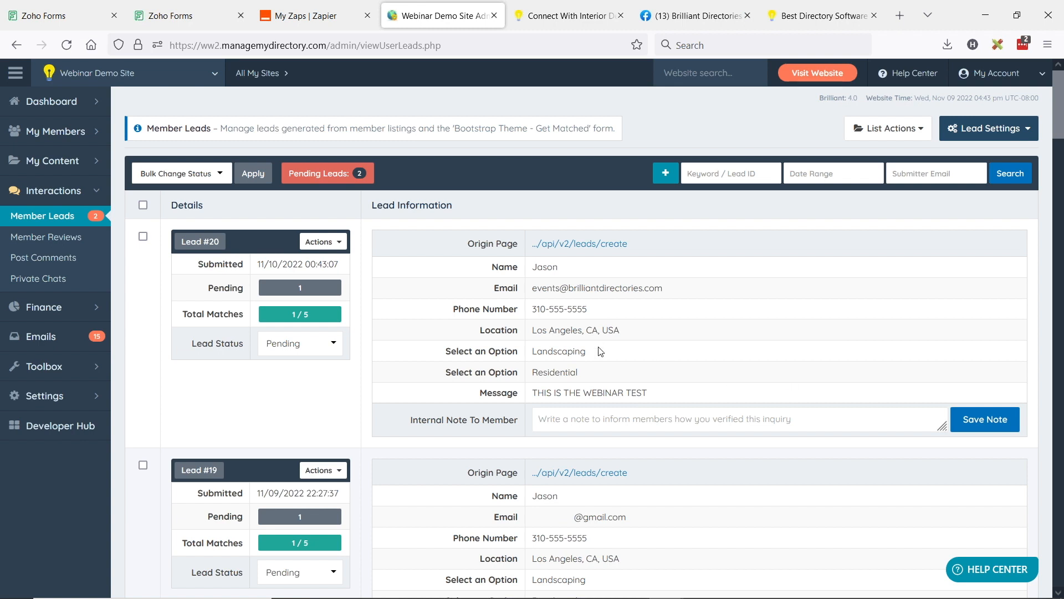
Step: Check the newest lead's contact details, location, selected options and message against the submitted form
{"action": "left_click_drag", "start_coordinate": [541, 267], "coordinate": [665, 288]}
{"action": "left_click_drag", "start_coordinate": [537, 309], "coordinate": [627, 313]}
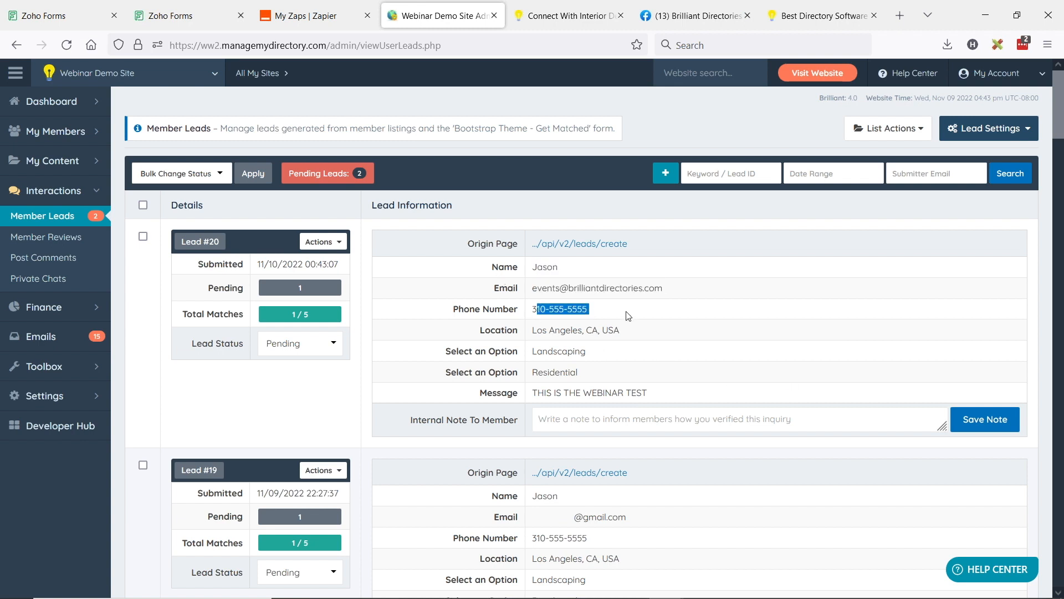
{"action": "left_click_drag", "start_coordinate": [533, 331], "coordinate": [662, 336]}
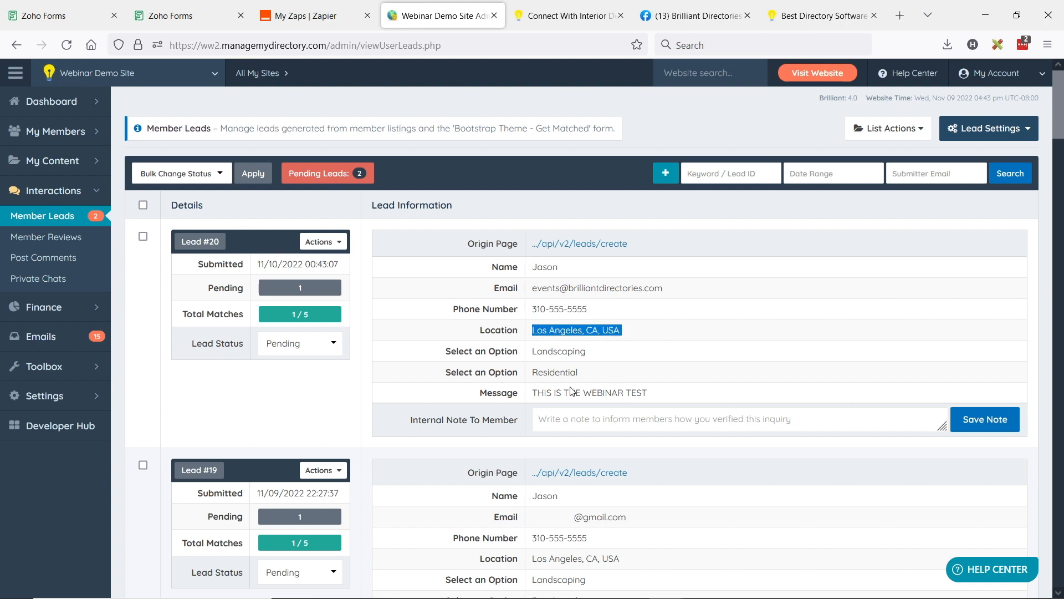
{"action": "left_click_drag", "start_coordinate": [534, 392], "coordinate": [667, 390]}
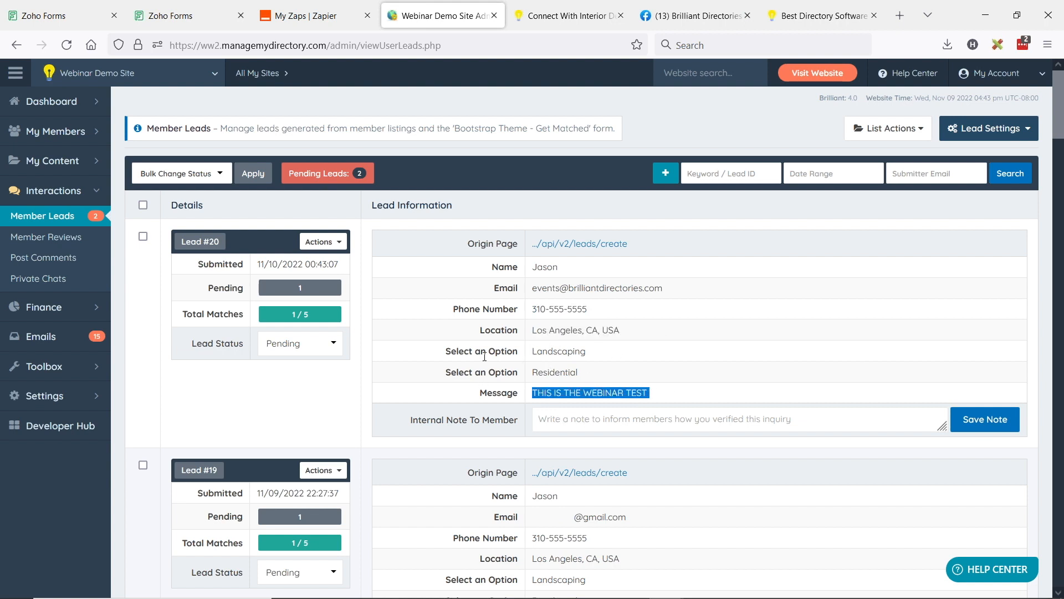
{"action": "left_click_drag", "start_coordinate": [530, 351], "coordinate": [608, 354]}
{"action": "left_click_drag", "start_coordinate": [535, 373], "coordinate": [634, 375]}
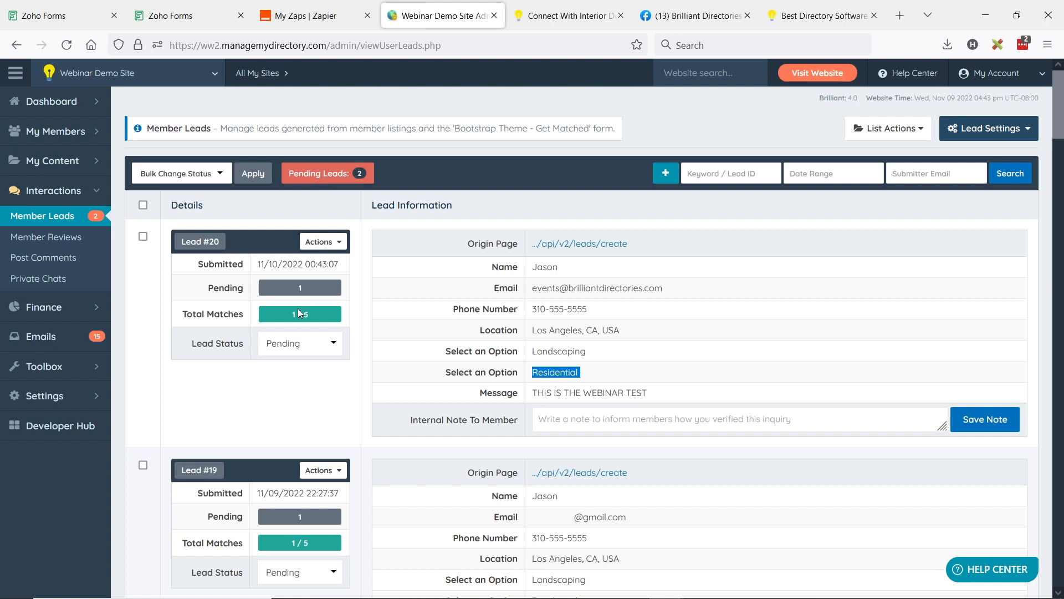
{"action": "left_click", "coordinate": [564, 364]}
{"action": "left_click_drag", "start_coordinate": [550, 332], "coordinate": [572, 372]}
{"action": "left_click", "coordinate": [590, 372]}
Step: Open the matching page for Lead #20 and examine its suggested matches and matched members
{"action": "left_click", "coordinate": [323, 241]}
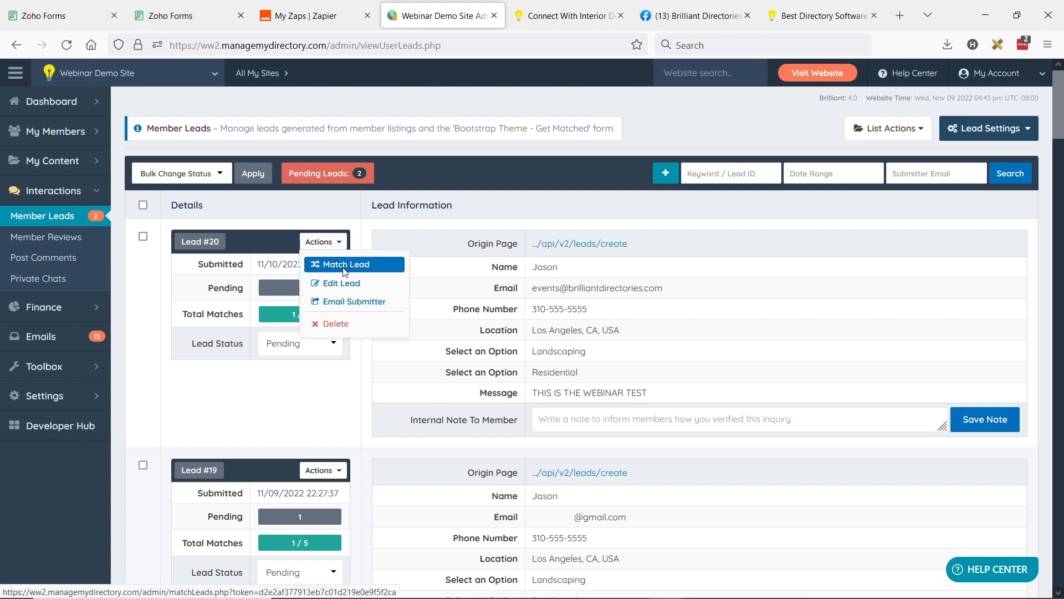
{"action": "left_click", "coordinate": [327, 265]}
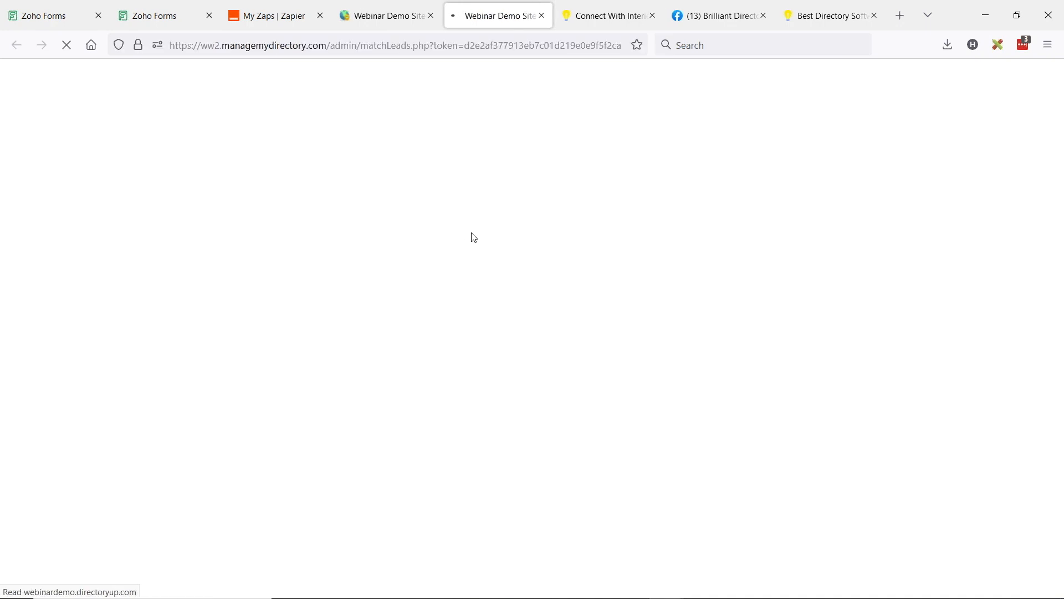
{"action": "scroll", "coordinate": [570, 291], "scroll_direction": "down", "scroll_amount": 6}
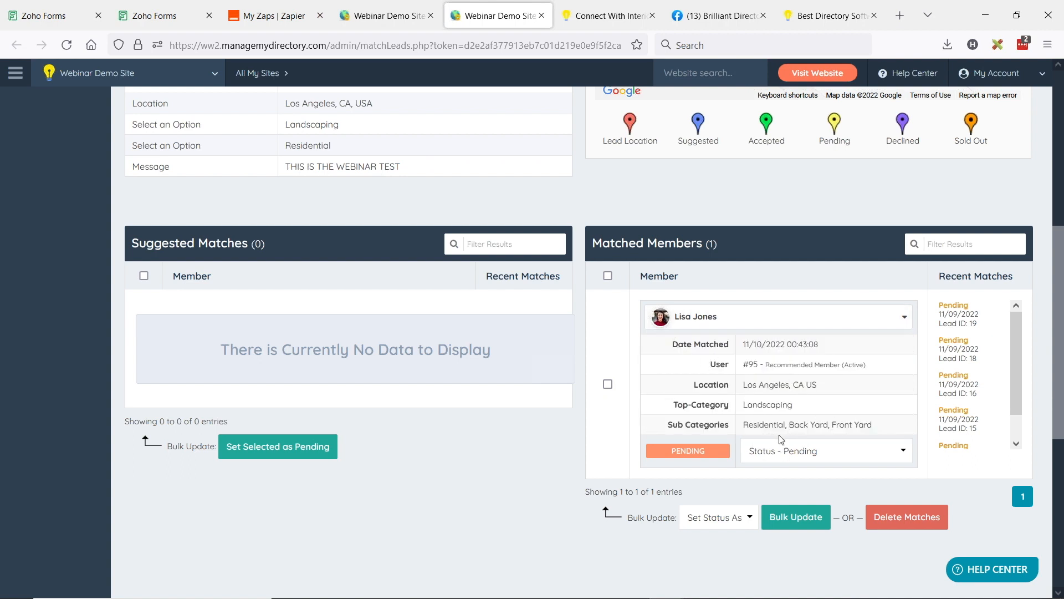
Step: Check the matched member's location, top category, sub categories and available member actions on the lead's matching page
{"action": "left_click_drag", "start_coordinate": [744, 384], "coordinate": [820, 399]}
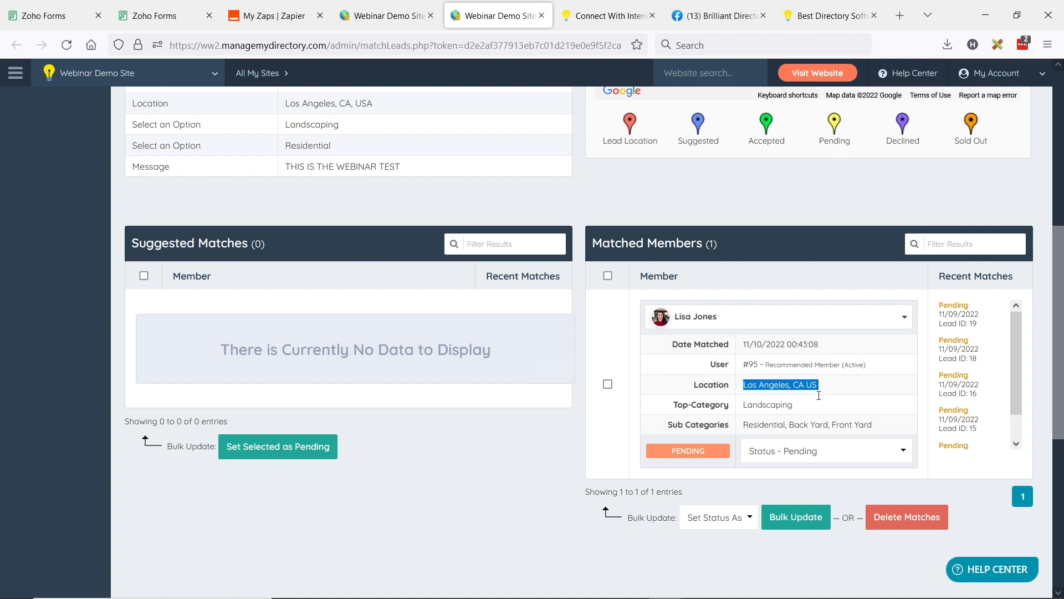
{"action": "double_click", "coordinate": [767, 405]}
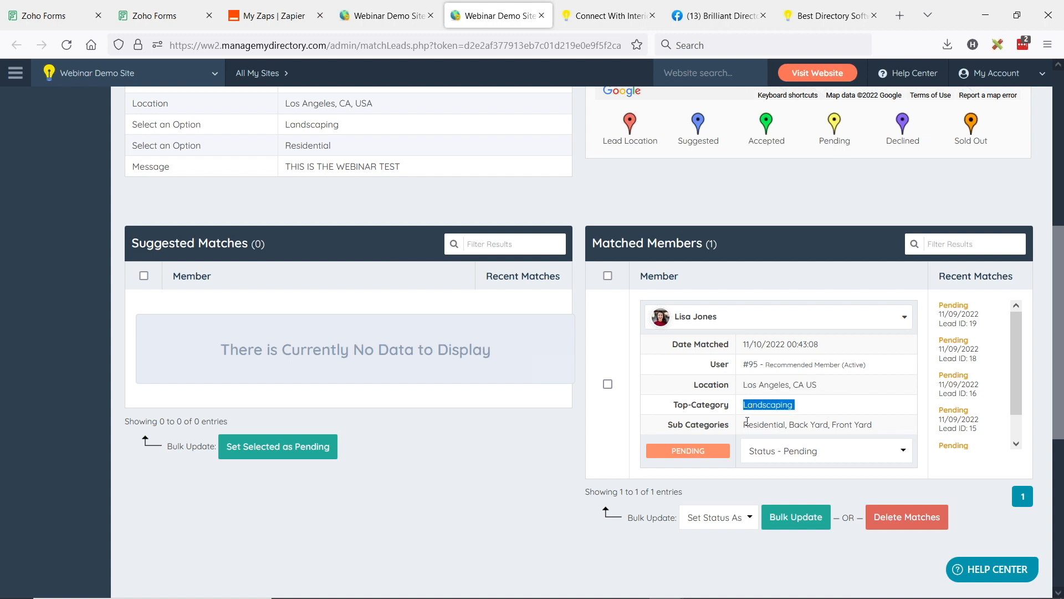
{"action": "double_click", "coordinate": [763, 425]}
{"action": "left_click", "coordinate": [755, 326]}
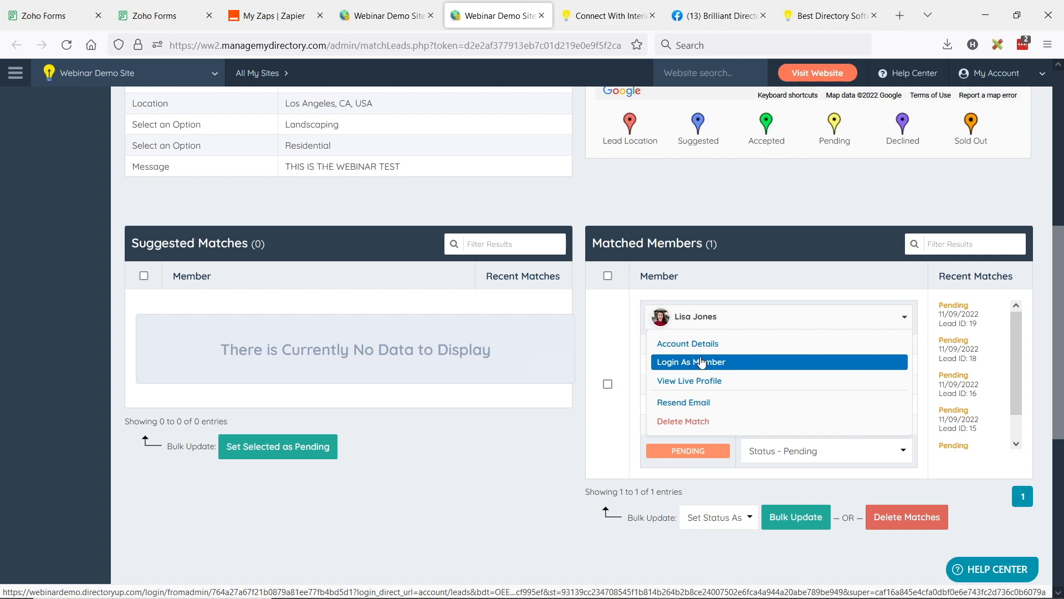
{"action": "scroll", "coordinate": [621, 406], "scroll_direction": "up", "scroll_amount": 1}
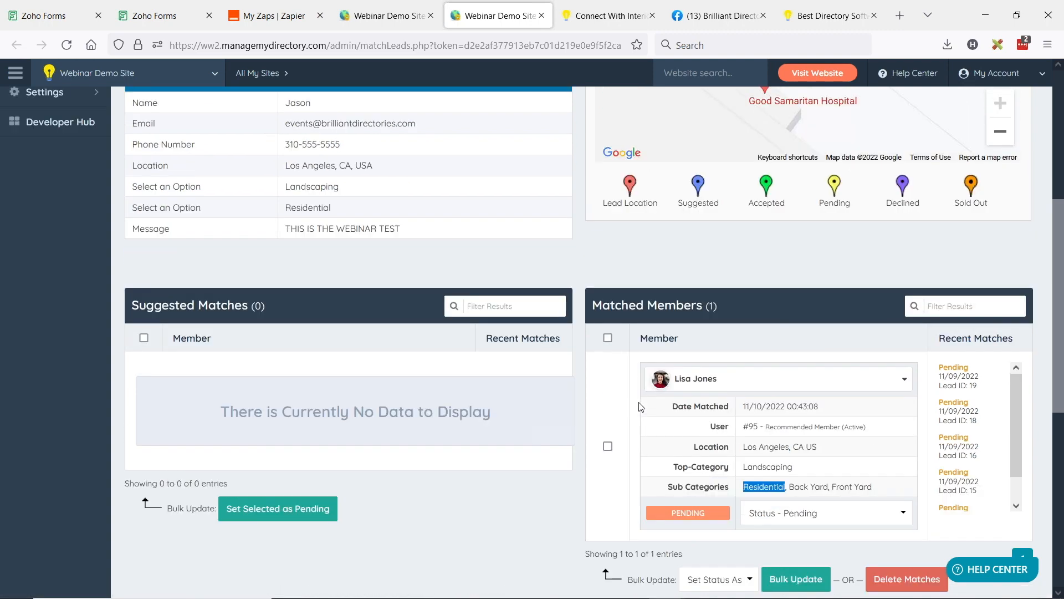
Step: Switch to Zoho Forms and open the Lead Form in the form builder
{"action": "mouse_move", "coordinate": [710, 430]}
{"action": "key", "text": "alt+Tab"}
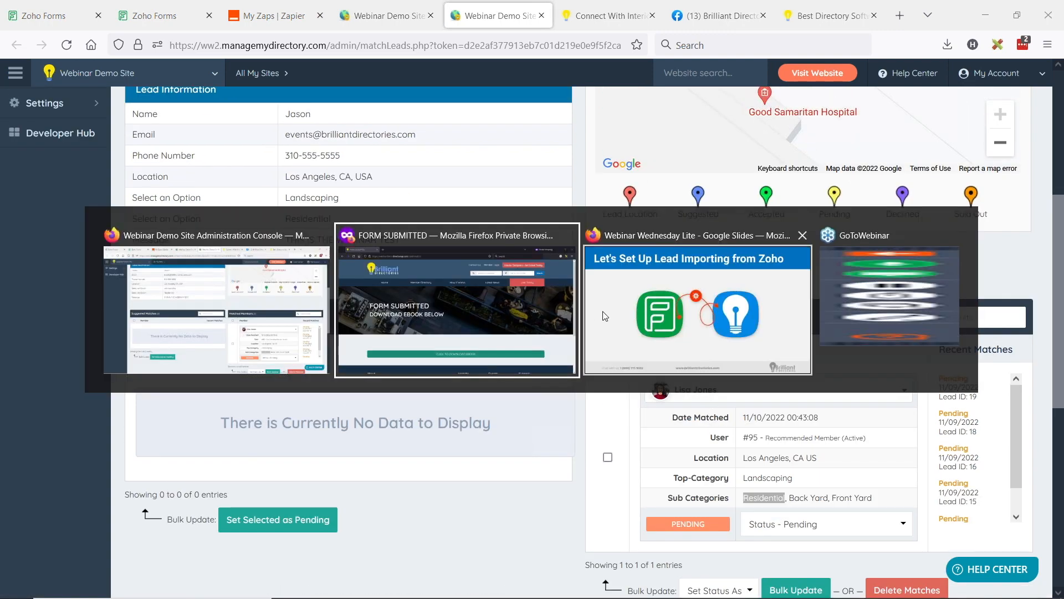
{"action": "left_click", "coordinate": [59, 17]}
{"action": "left_click", "coordinate": [59, 17]}
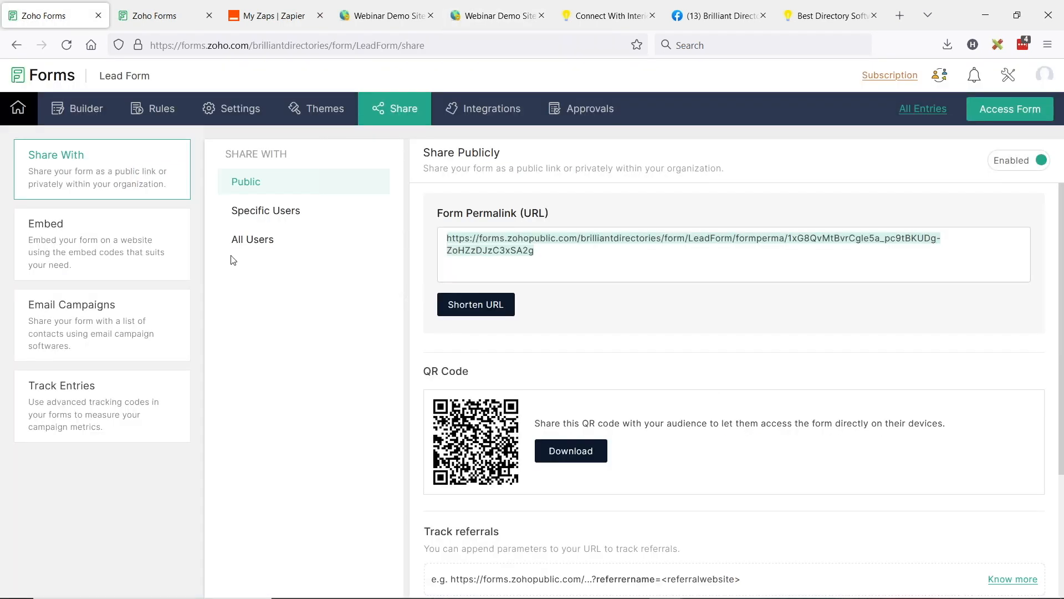
{"action": "left_click", "coordinate": [76, 107]}
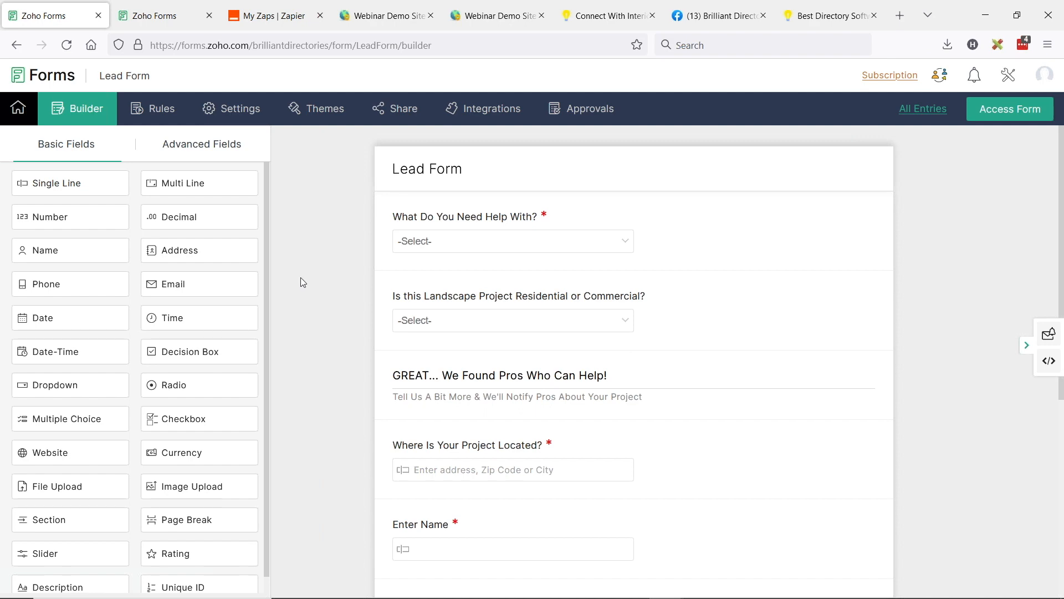
Step: Go to the public directory website, run an unfiltered member search and open the featured member's profile
{"action": "left_click", "coordinate": [625, 17]}
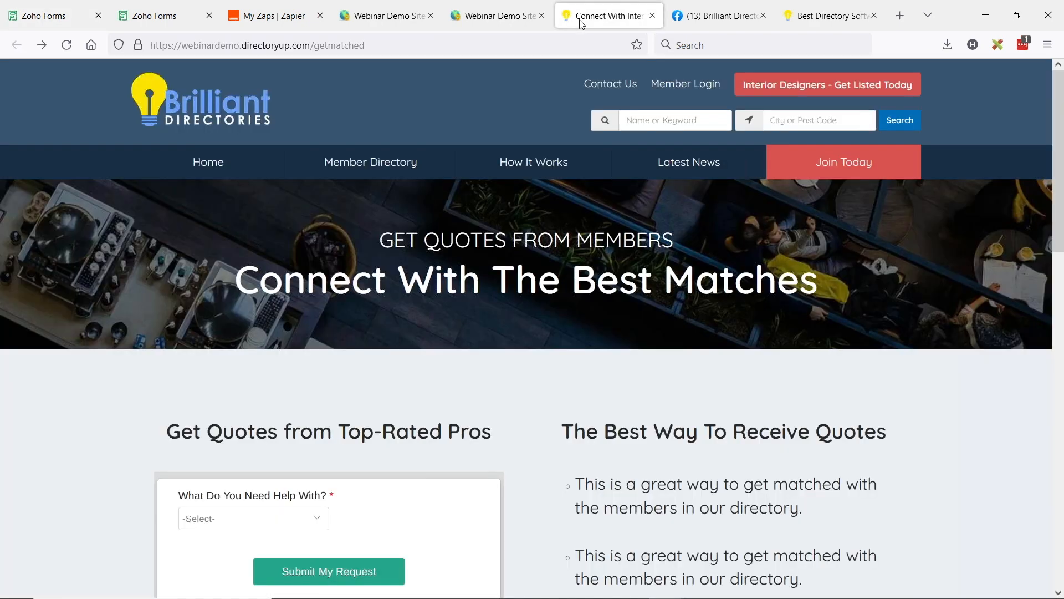
{"action": "left_click", "coordinate": [903, 129]}
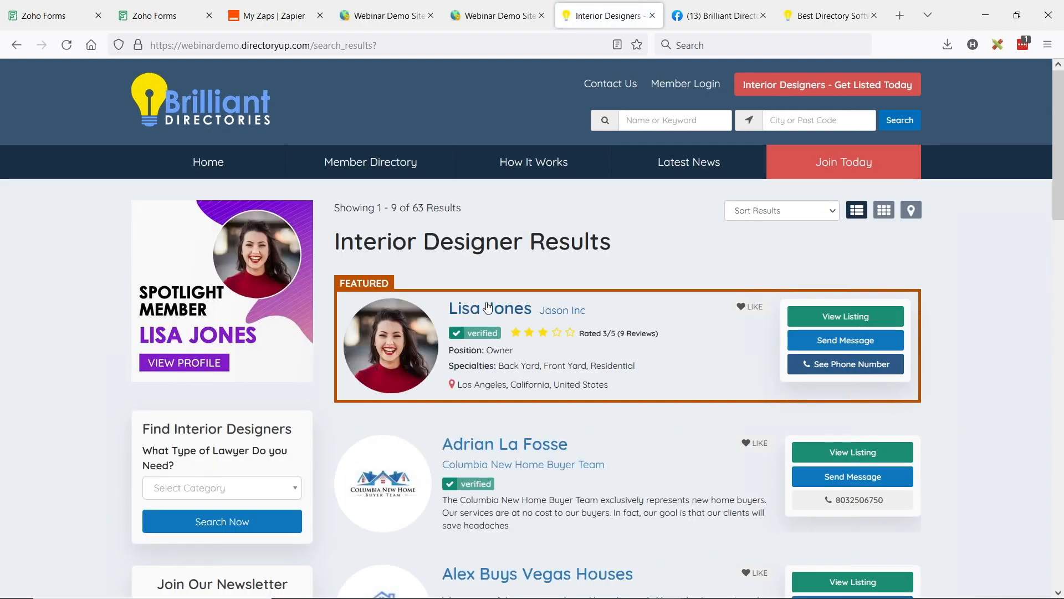
{"action": "left_click", "coordinate": [490, 305]}
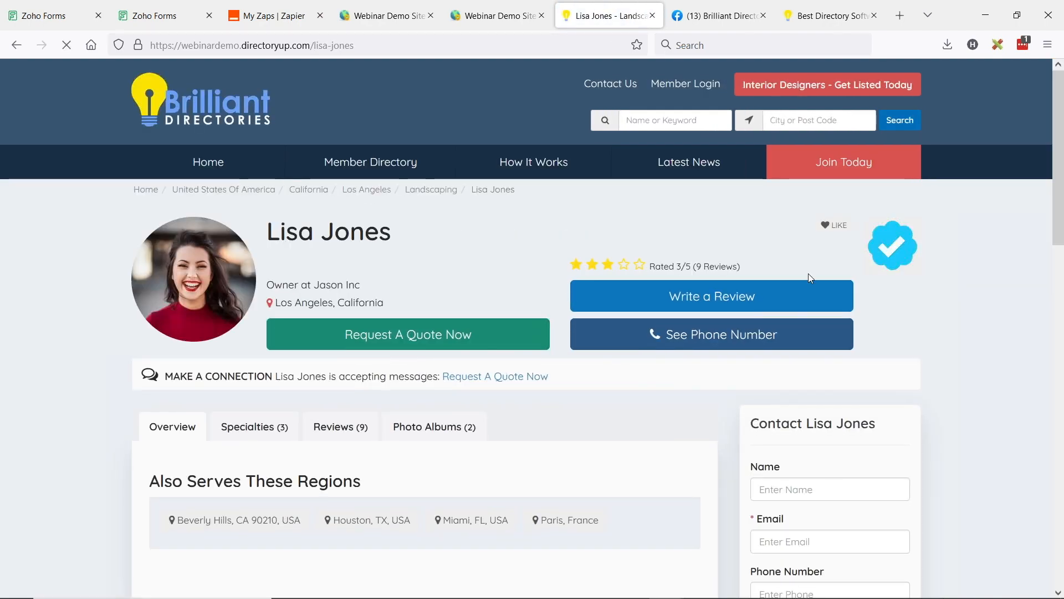
Step: Review the contact form fields on the member's profile, from name, email, phone and location through categories to message
{"action": "scroll", "coordinate": [863, 257], "scroll_direction": "down", "scroll_amount": 5}
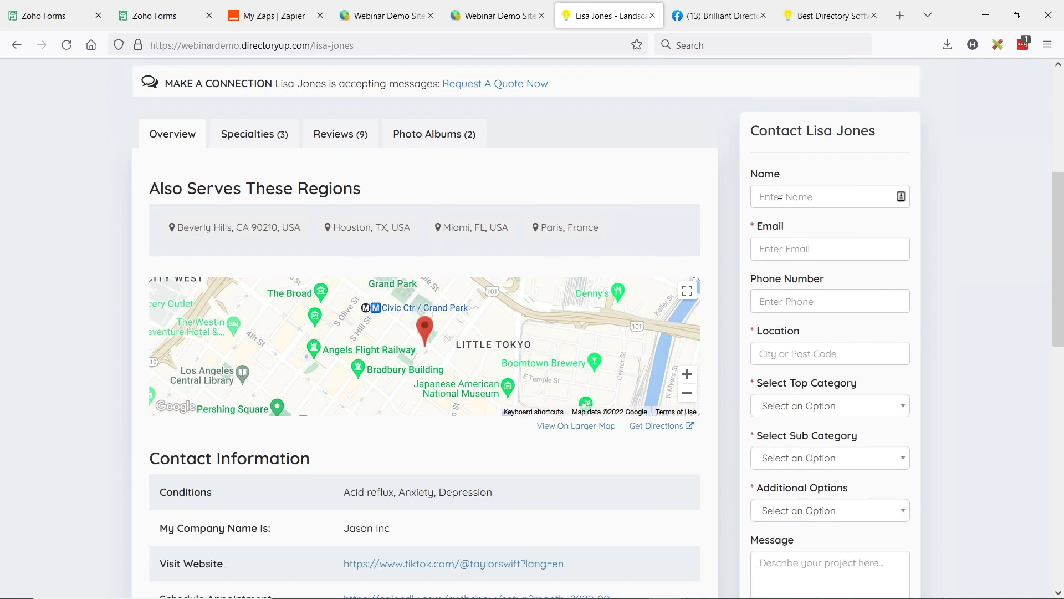
{"action": "left_click", "coordinate": [781, 196]}
{"action": "left_click", "coordinate": [798, 249]}
{"action": "left_click", "coordinate": [787, 302]}
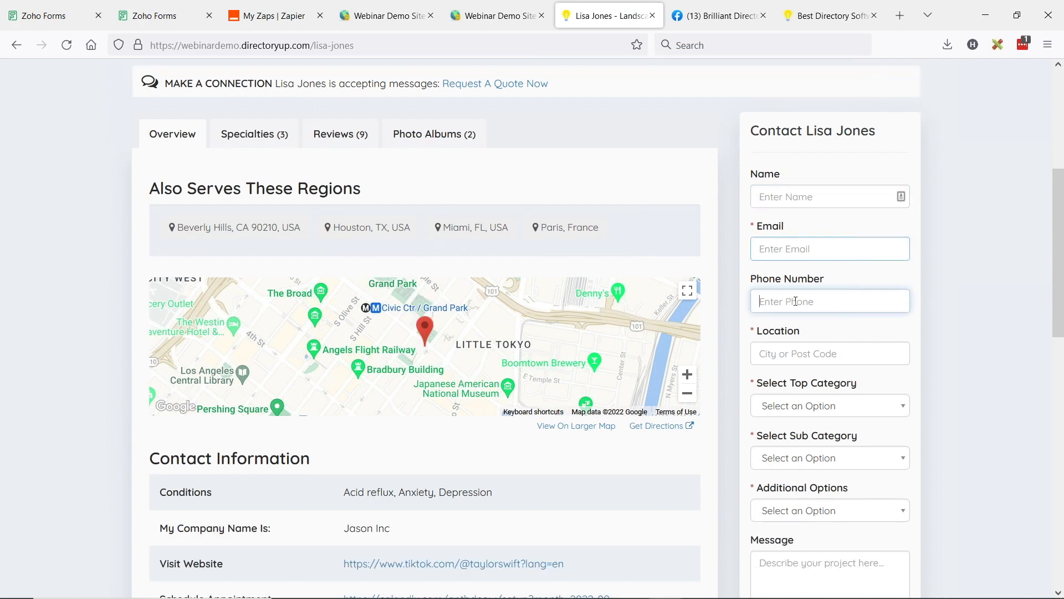
{"action": "left_click", "coordinate": [789, 352]}
{"action": "scroll", "coordinate": [793, 354], "scroll_direction": "down", "scroll_amount": 1}
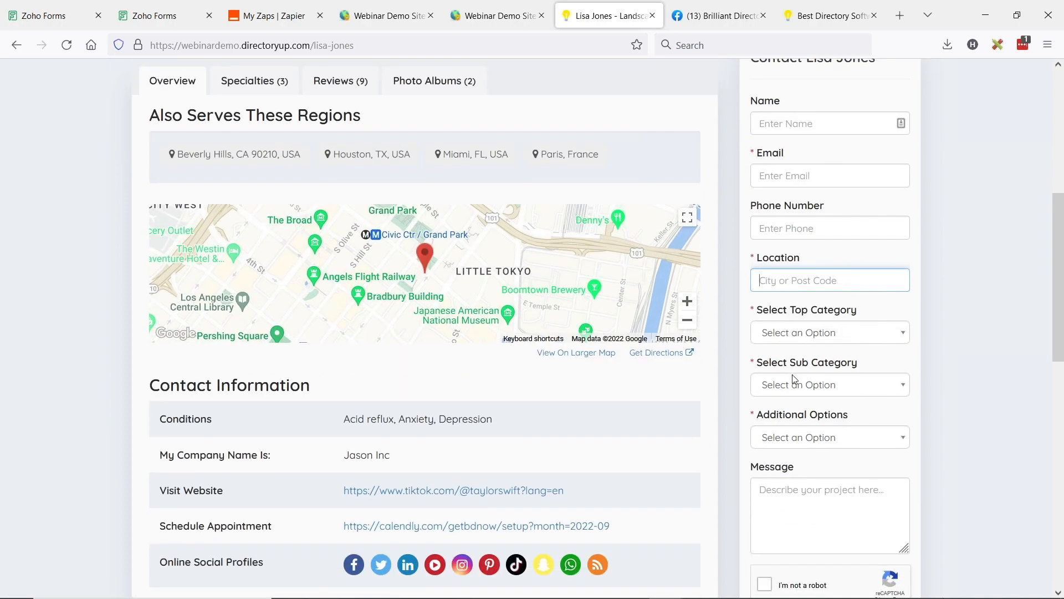
{"action": "scroll", "coordinate": [844, 363], "scroll_direction": "down", "scroll_amount": 3}
{"action": "left_click_drag", "start_coordinate": [758, 248], "coordinate": [802, 249]}
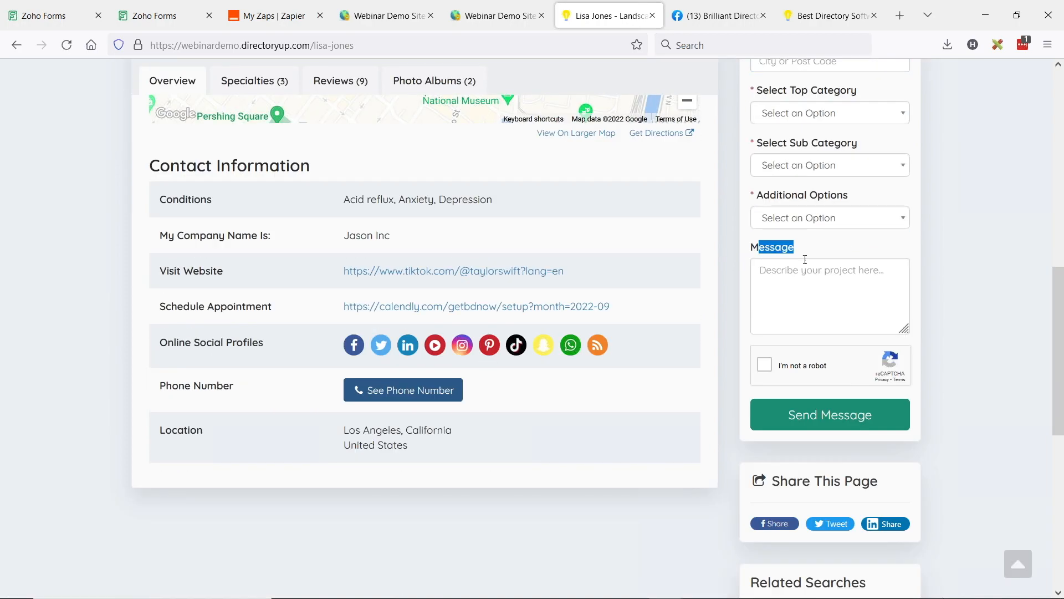
{"action": "scroll", "coordinate": [818, 446], "scroll_direction": "up", "scroll_amount": 5}
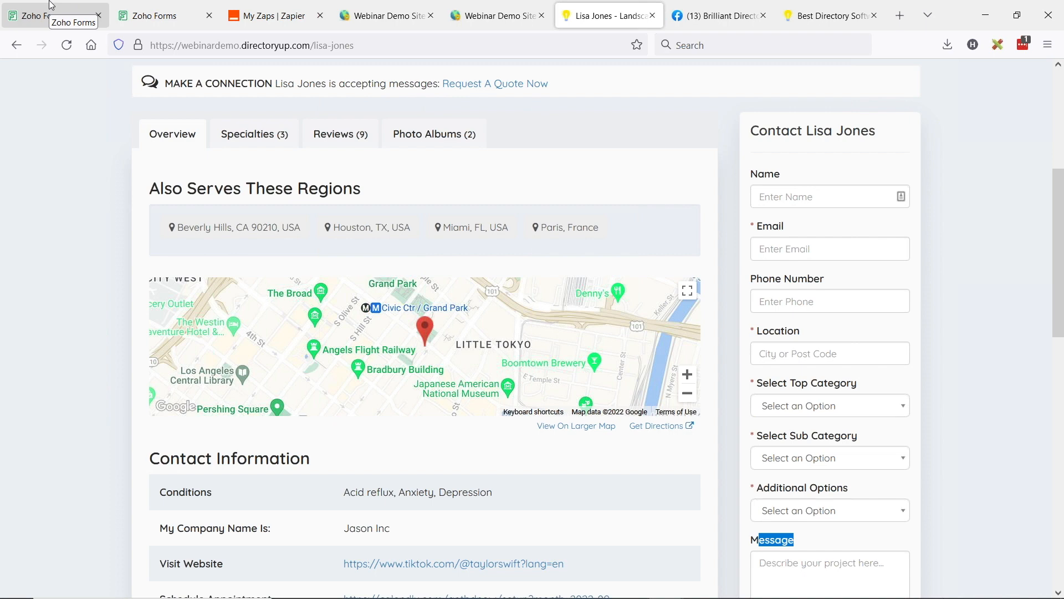
Step: Return to the Zoho Lead Form and open the value assignments for the "What Do You Need Help With?" dropdown choices
{"action": "left_click", "coordinate": [32, 6]}
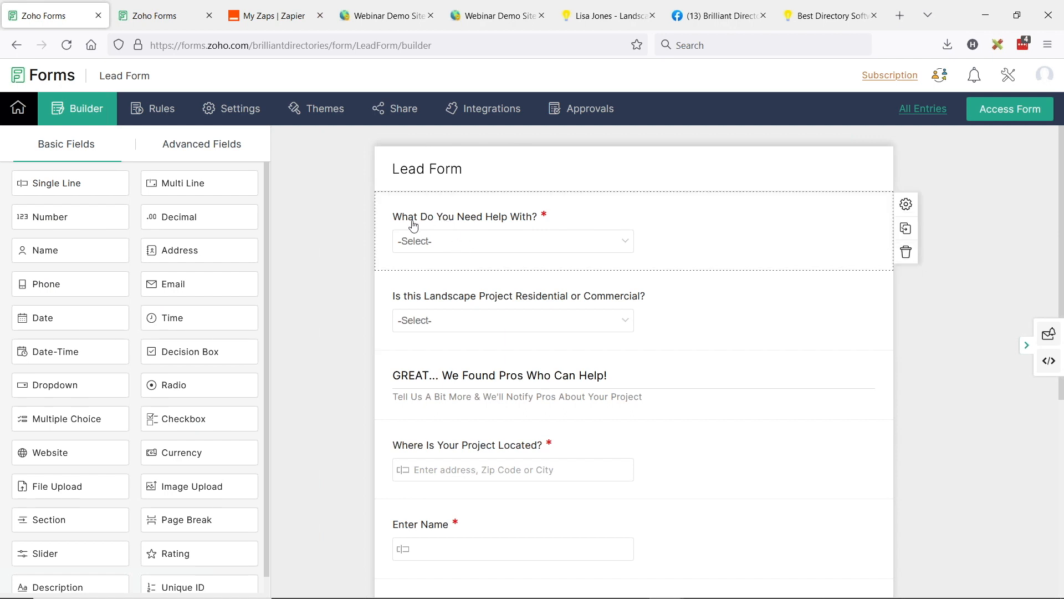
{"action": "left_click", "coordinate": [906, 206]}
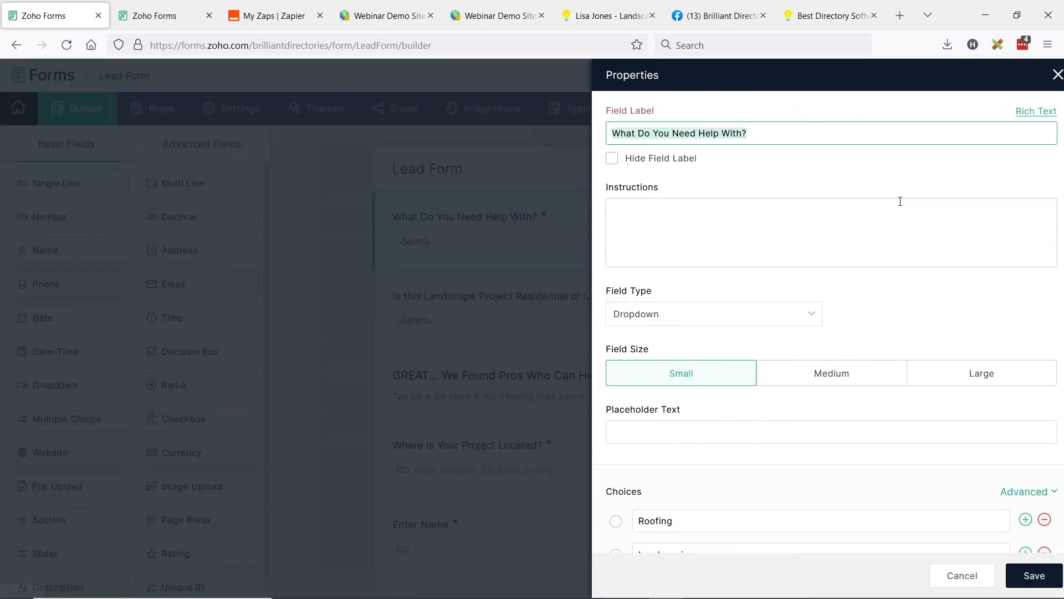
{"action": "scroll", "coordinate": [805, 256], "scroll_direction": "down", "scroll_amount": 3}
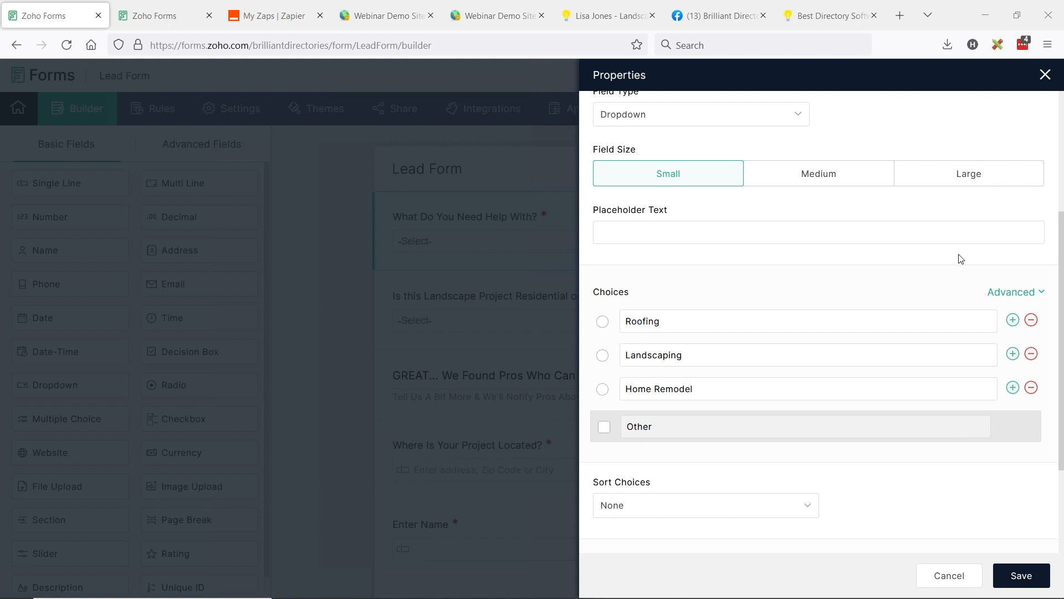
{"action": "left_click", "coordinate": [1024, 295]}
{"action": "mouse_move", "coordinate": [1014, 300]}
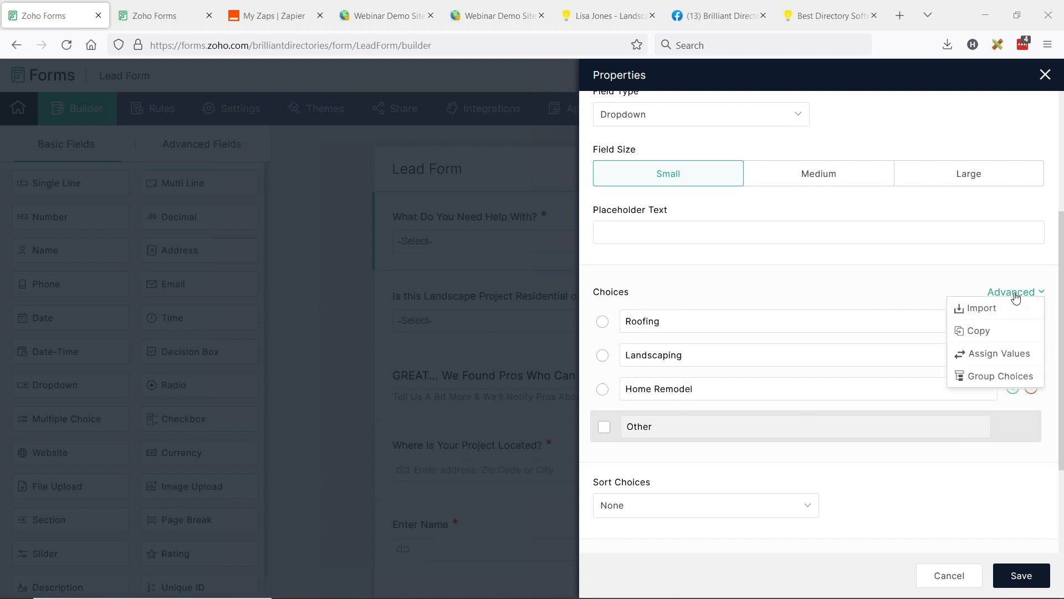
{"action": "left_click", "coordinate": [996, 356]}
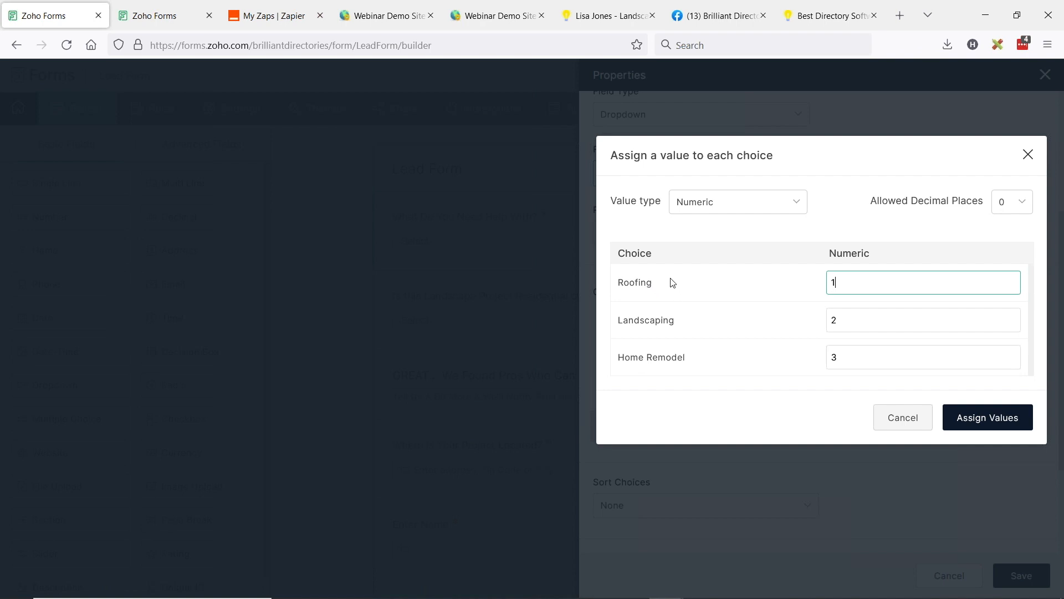
Step: Open Member Categories in the Webinar Demo Site admin and check the names of the top-level categories
{"action": "left_click", "coordinate": [391, 16]}
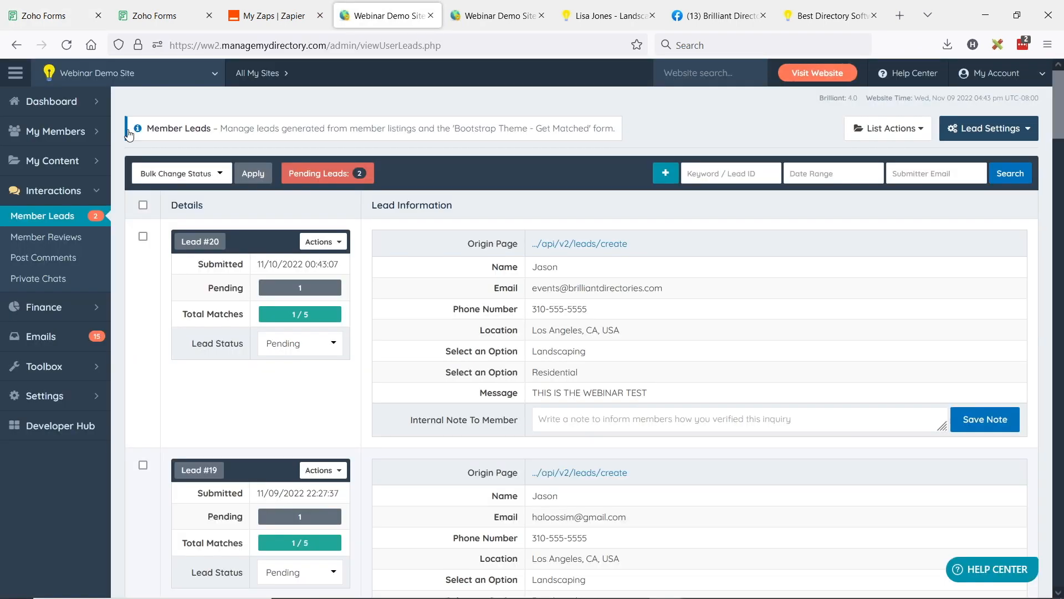
{"action": "left_click", "coordinate": [56, 132]}
{"action": "left_click", "coordinate": [29, 185]}
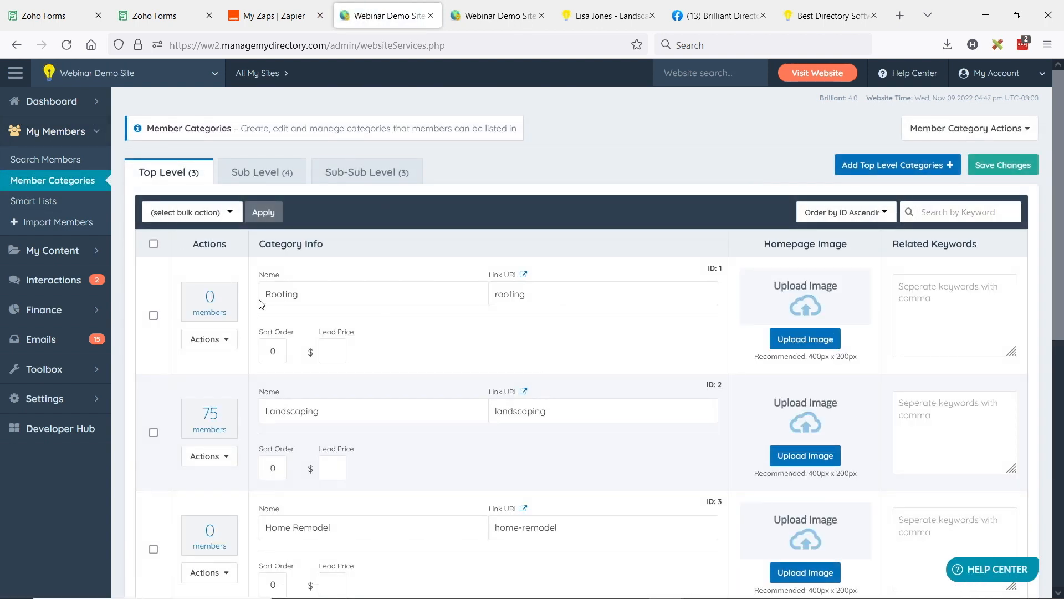
{"action": "scroll", "coordinate": [320, 271], "scroll_direction": "down", "scroll_amount": 2}
{"action": "scroll", "coordinate": [319, 271], "scroll_direction": "down", "scroll_amount": 2}
{"action": "double_click", "coordinate": [269, 222]}
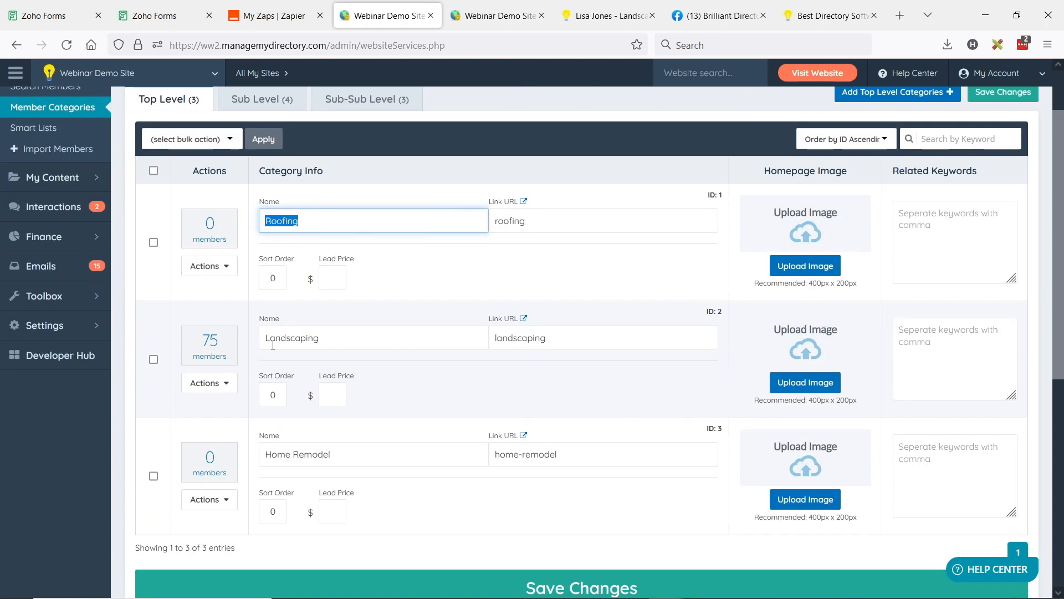
{"action": "double_click", "coordinate": [347, 337]}
{"action": "left_click_drag", "start_coordinate": [271, 454], "coordinate": [347, 451]}
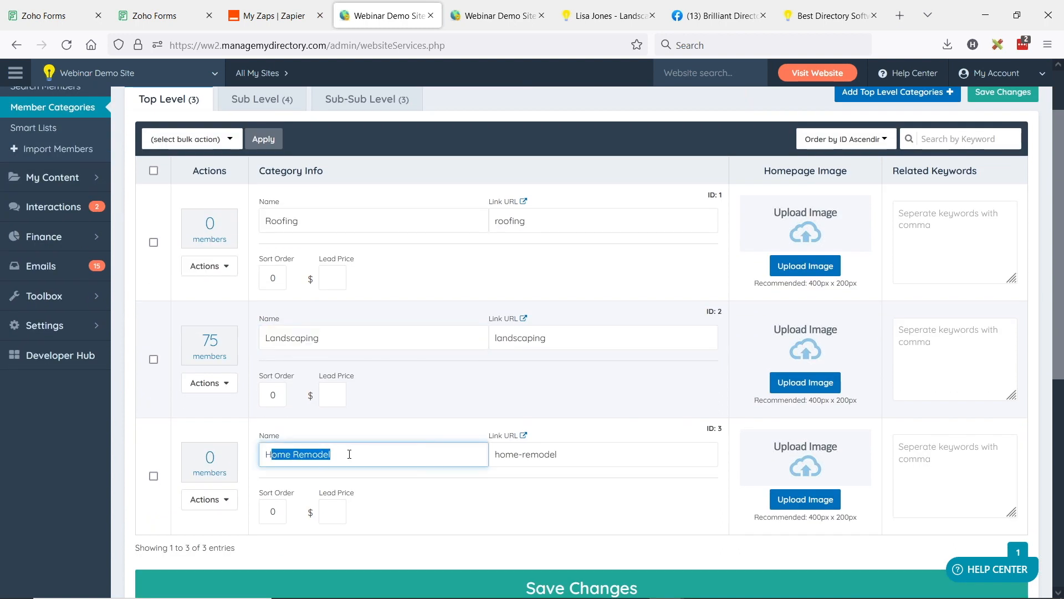
Step: Check the ID of each top-level category: Roofing, Landscaping and Home Remodel
{"action": "left_click", "coordinate": [701, 206]}
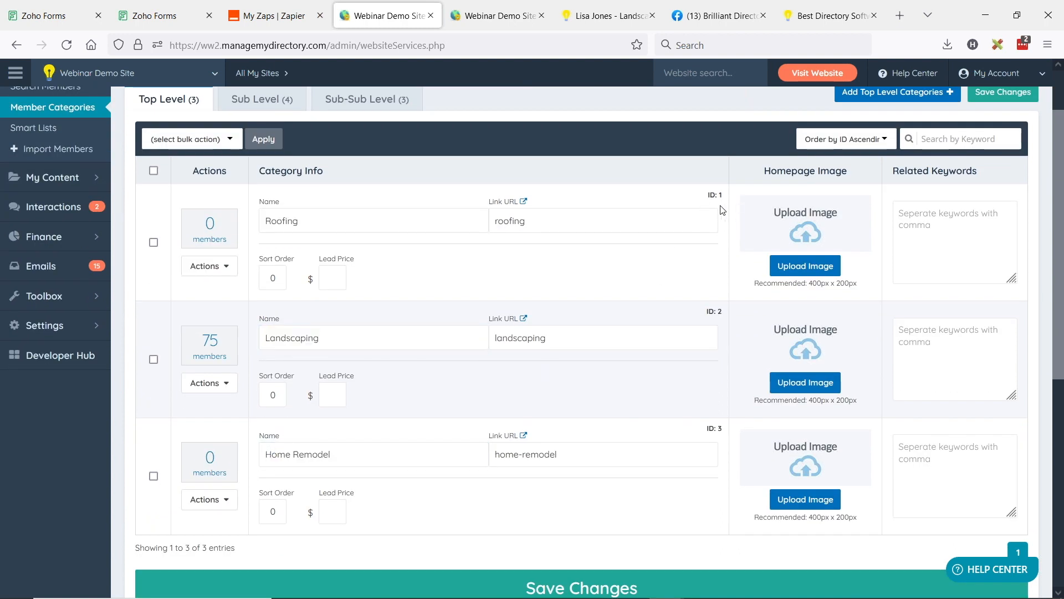
{"action": "left_click_drag", "start_coordinate": [719, 195], "coordinate": [725, 202]}
{"action": "left_click_drag", "start_coordinate": [719, 311], "coordinate": [726, 319]}
{"action": "left_click_drag", "start_coordinate": [719, 428], "coordinate": [727, 435]}
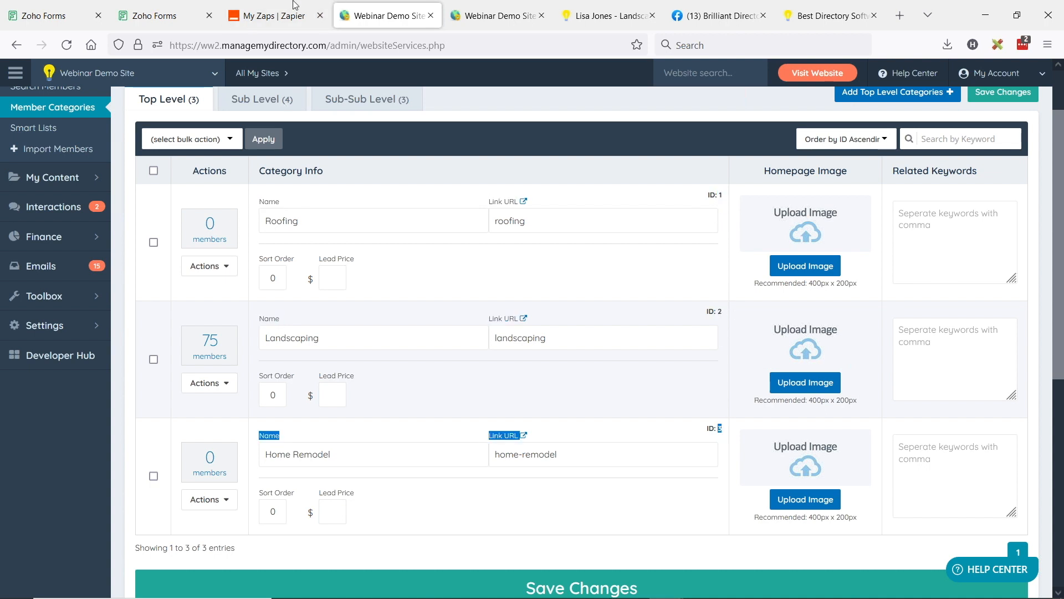
Step: Compare the numeric values of the Zoho dropdown choices with the category IDs, and close the field's properties without saving
{"action": "left_click", "coordinate": [94, 5]}
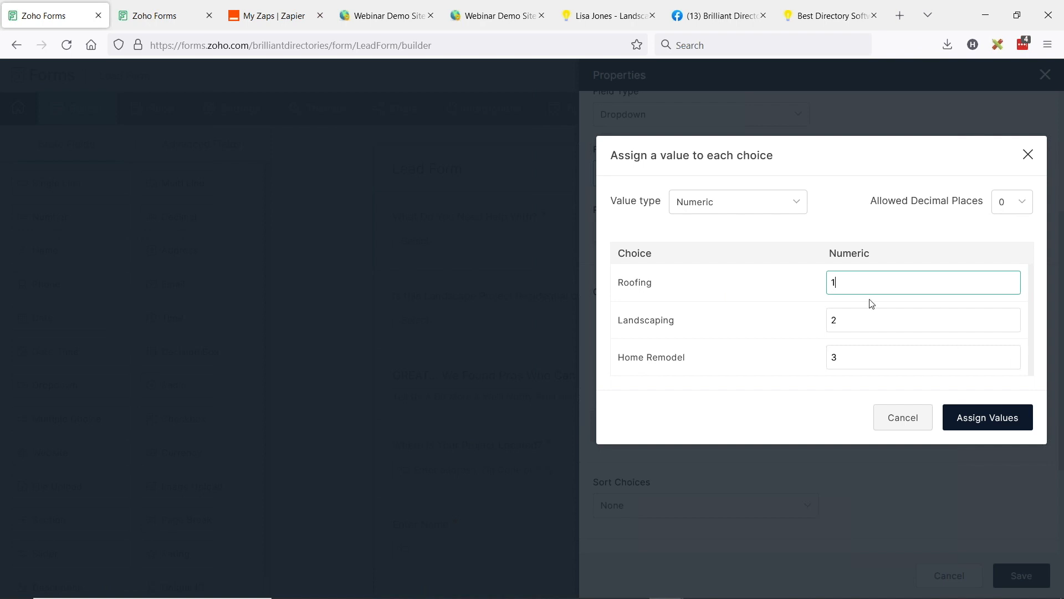
{"action": "key", "text": "Tab"}
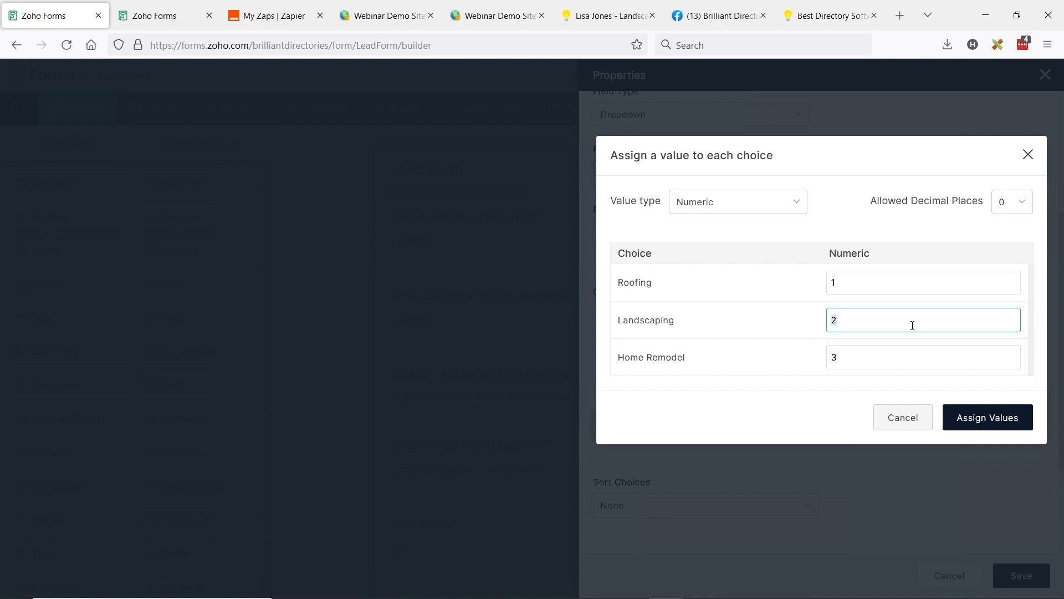
{"action": "left_click", "coordinate": [905, 423]}
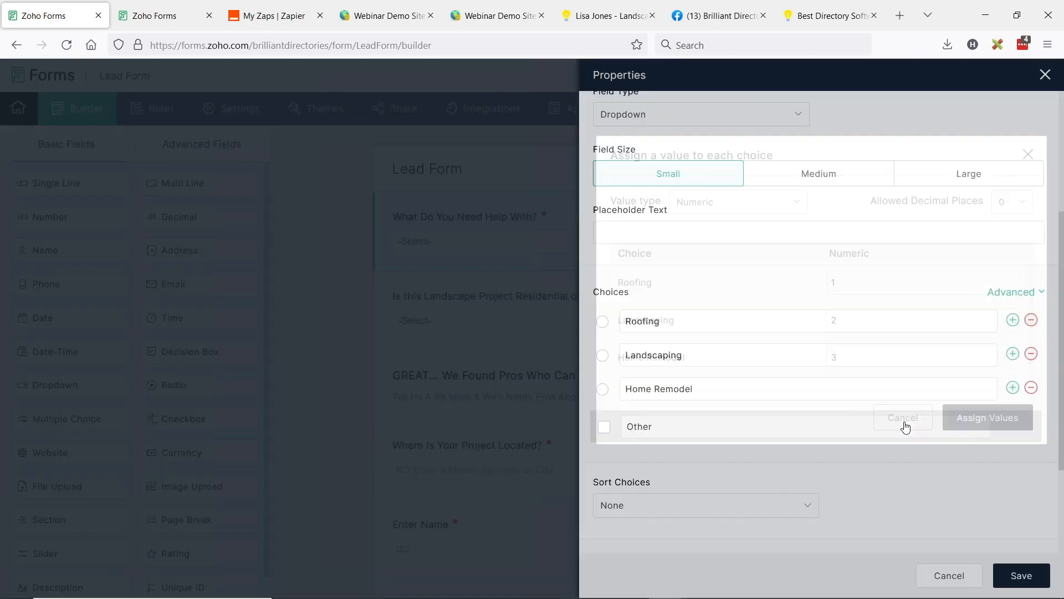
{"action": "left_click", "coordinate": [1045, 75]}
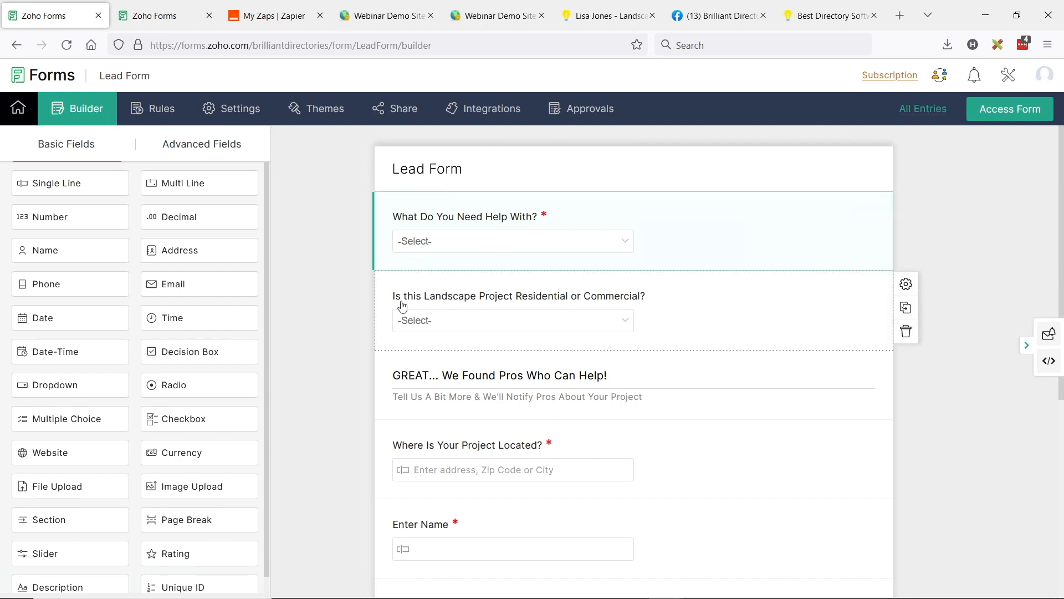
Step: Open the properties of the "Is this Landscape Project Residential or Commercial?" field and examine its choices
{"action": "left_click", "coordinate": [630, 300]}
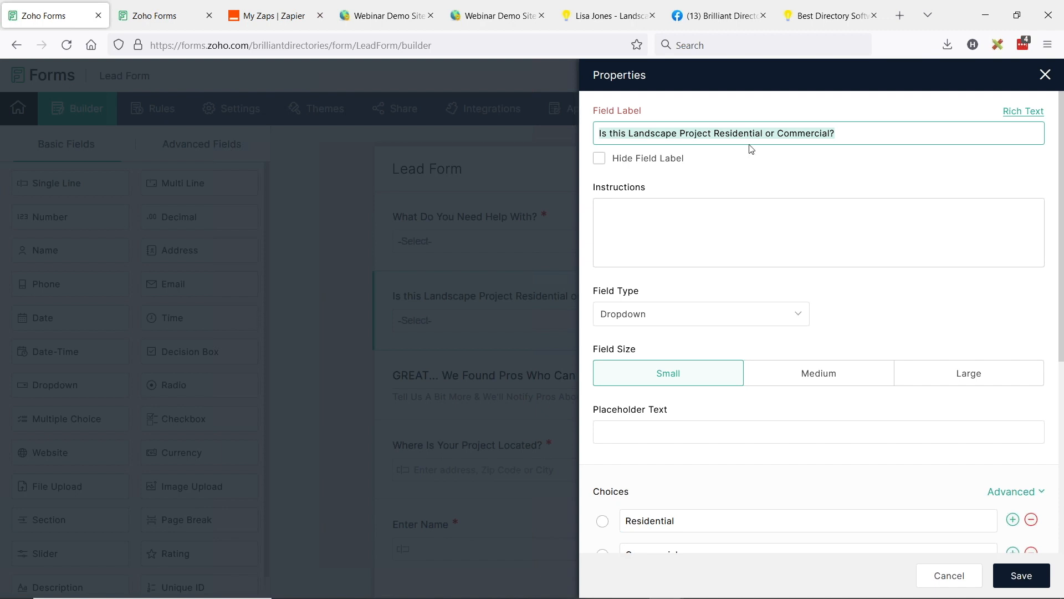
{"action": "scroll", "coordinate": [875, 239], "scroll_direction": "down", "scroll_amount": 5}
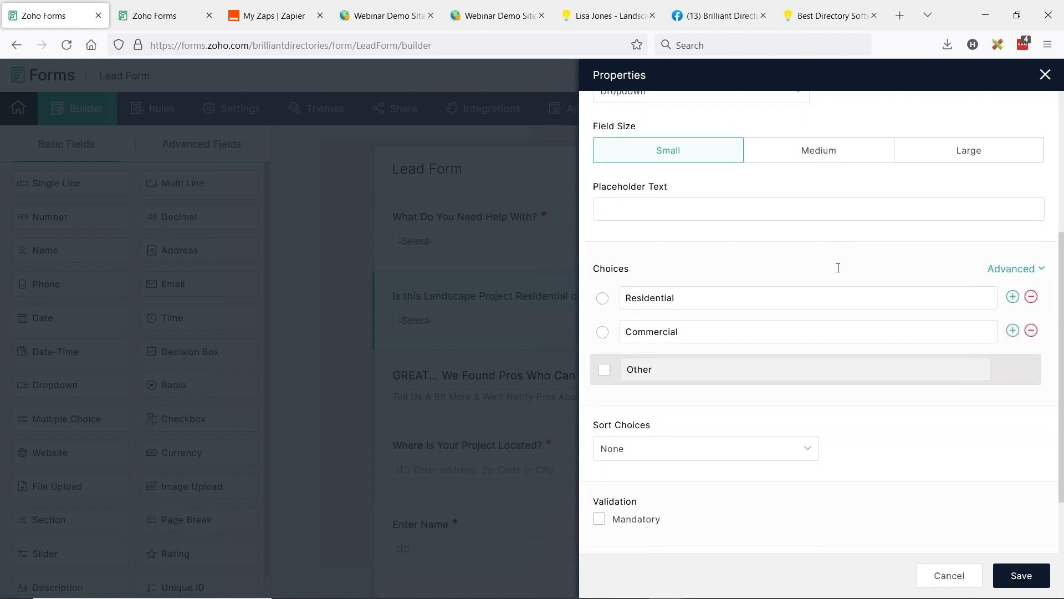
{"action": "double_click", "coordinate": [634, 252]}
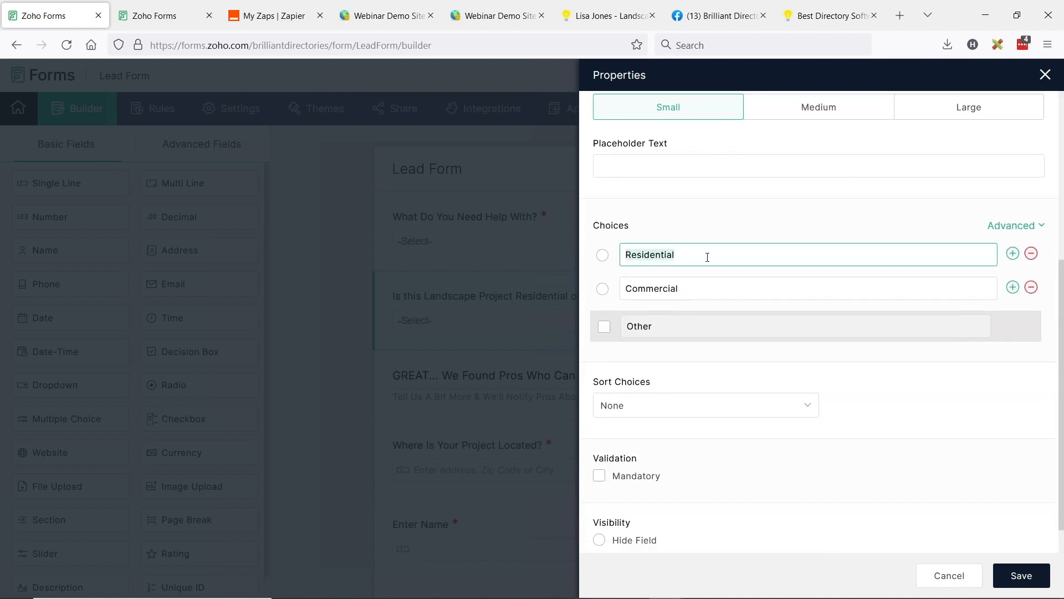
{"action": "left_click_drag", "start_coordinate": [628, 293], "coordinate": [686, 292]}
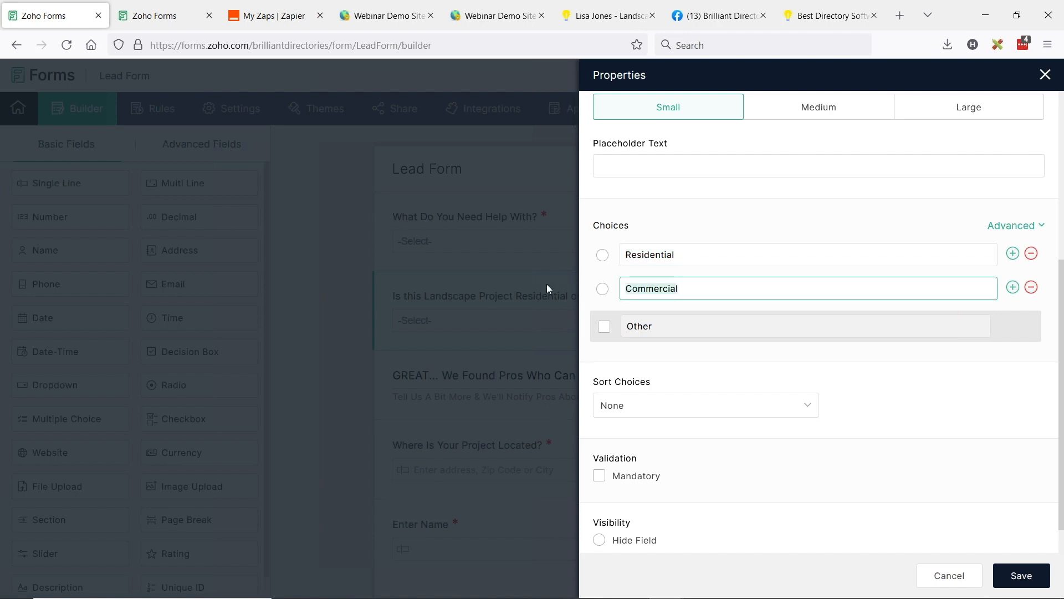
Step: Show the sub-level member categories in the Webinar Demo Site admin, filtered to the parent category Landscaping
{"action": "left_click", "coordinate": [497, 14]}
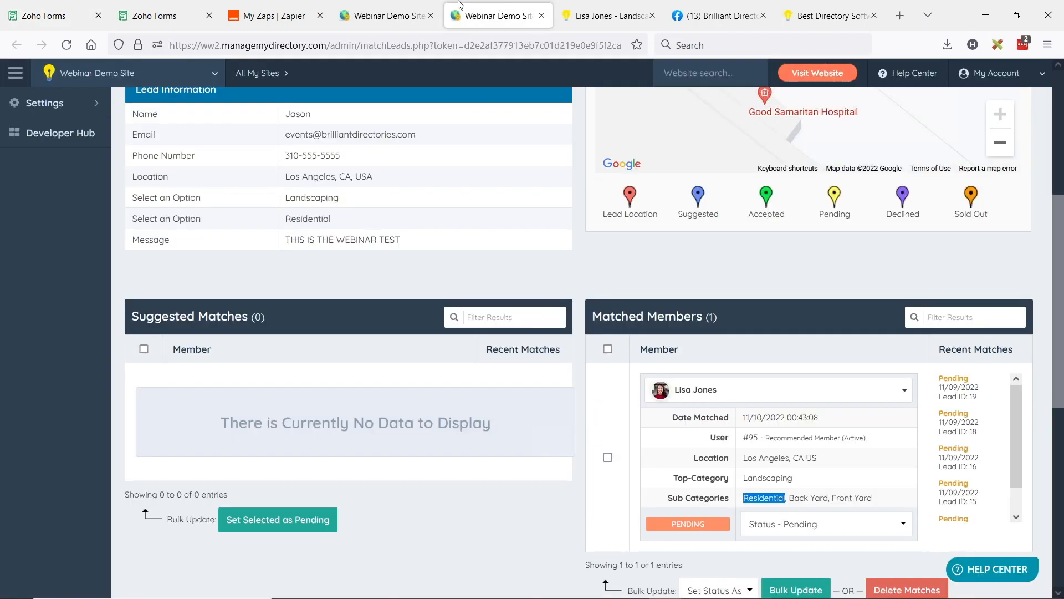
{"action": "left_click", "coordinate": [388, 15]}
{"action": "scroll", "coordinate": [499, 295], "scroll_direction": "up", "scroll_amount": 2}
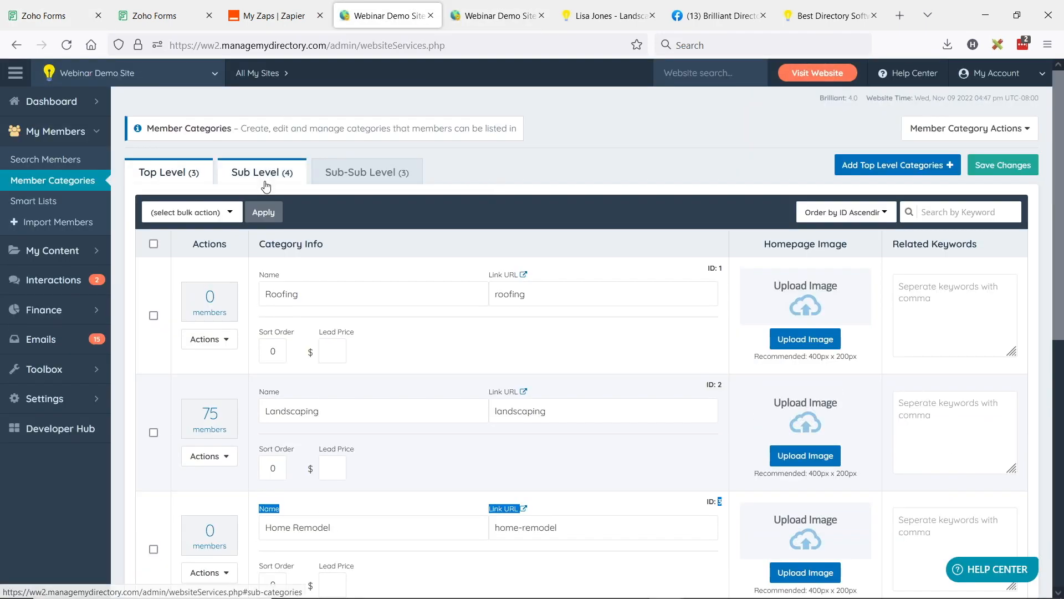
{"action": "left_click", "coordinate": [267, 186]}
{"action": "left_click", "coordinate": [743, 213]}
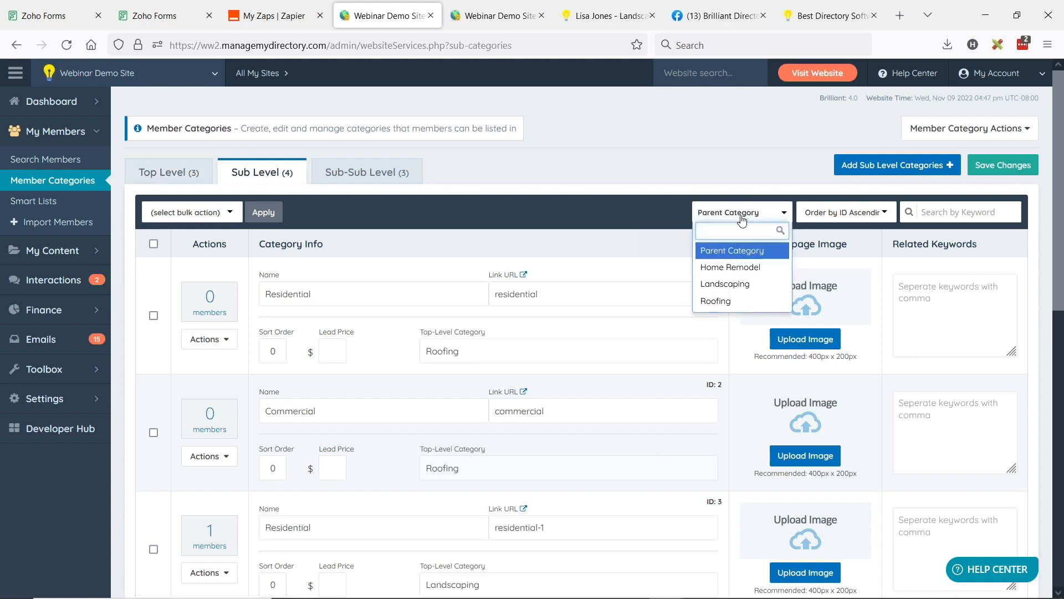
{"action": "left_click", "coordinate": [742, 284]}
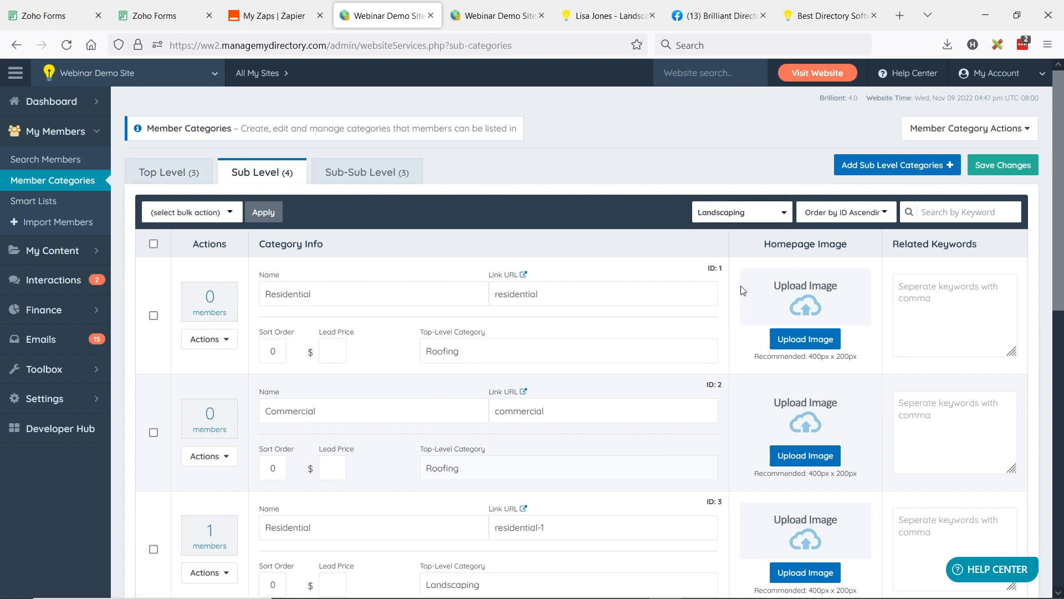
Step: Check the names and IDs of the Residential and Commercial sub-categories under Landscaping
{"action": "double_click", "coordinate": [300, 294]}
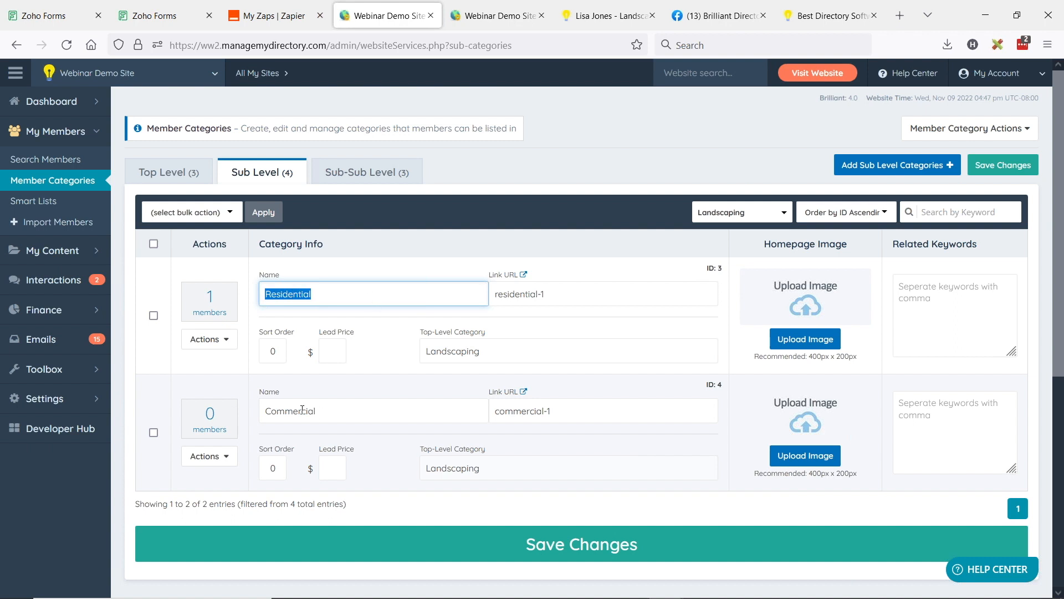
{"action": "double_click", "coordinate": [348, 410]}
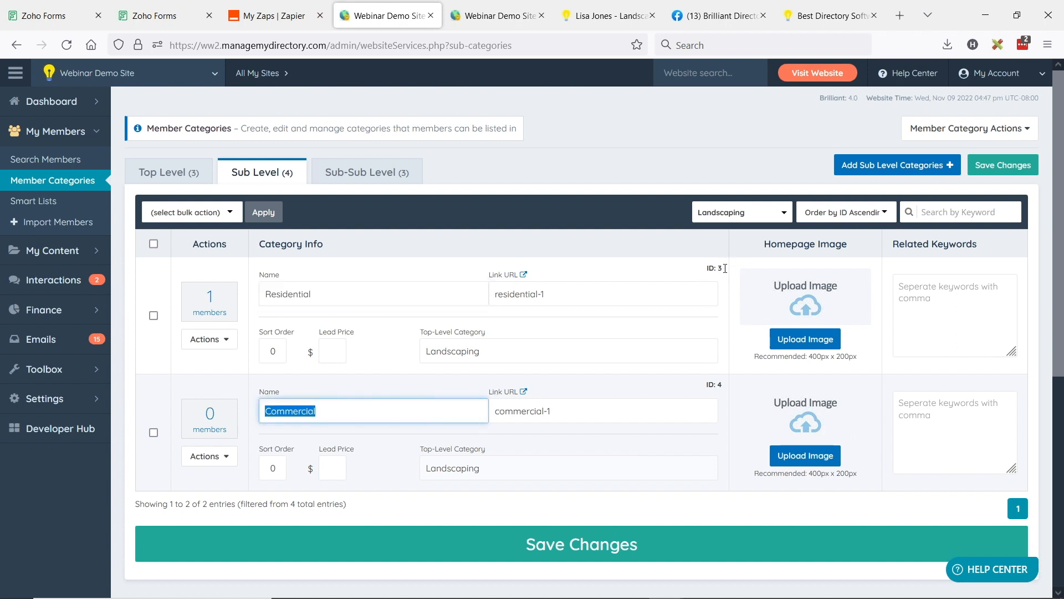
{"action": "left_click_drag", "start_coordinate": [718, 271], "coordinate": [727, 394]}
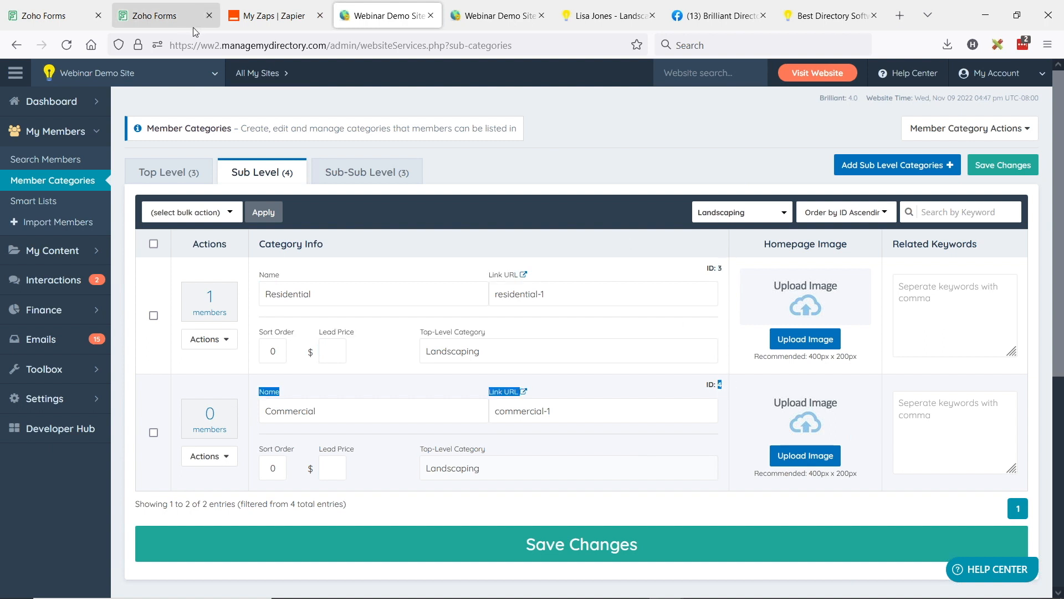
Step: Compare the values assigned to the Zoho landscape field's choices with the sub-category IDs, and close its properties without saving
{"action": "left_click", "coordinate": [50, 15]}
{"action": "left_click", "coordinate": [1036, 225]}
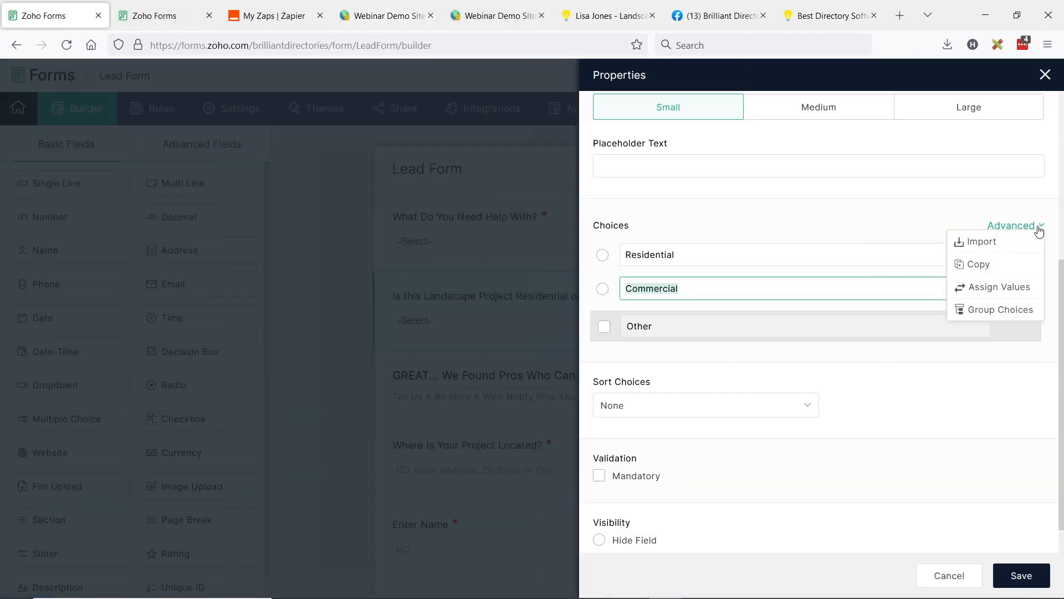
{"action": "left_click", "coordinate": [1010, 287]}
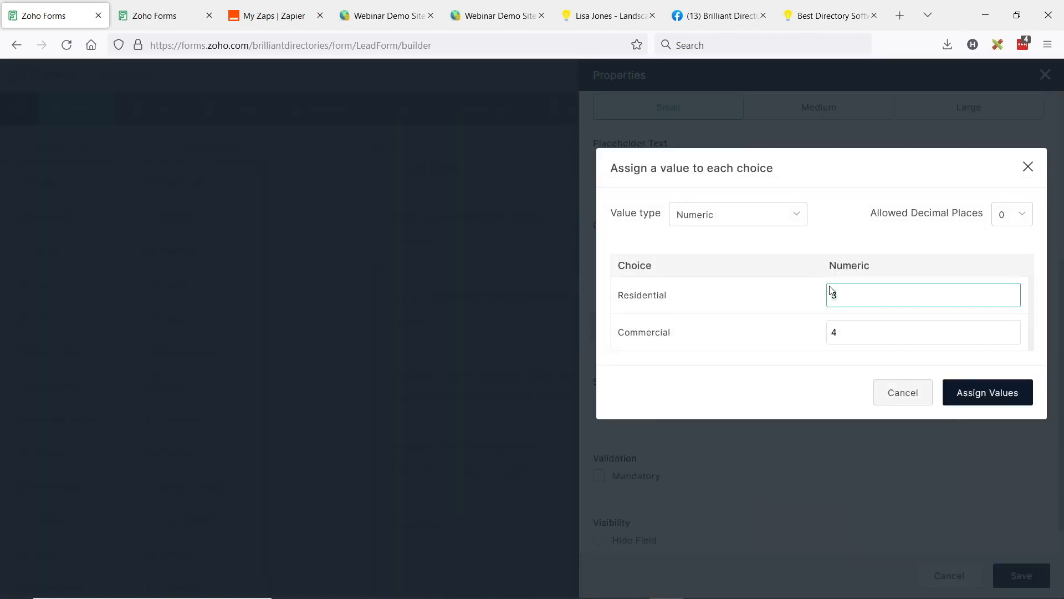
{"action": "left_click", "coordinate": [1014, 220]}
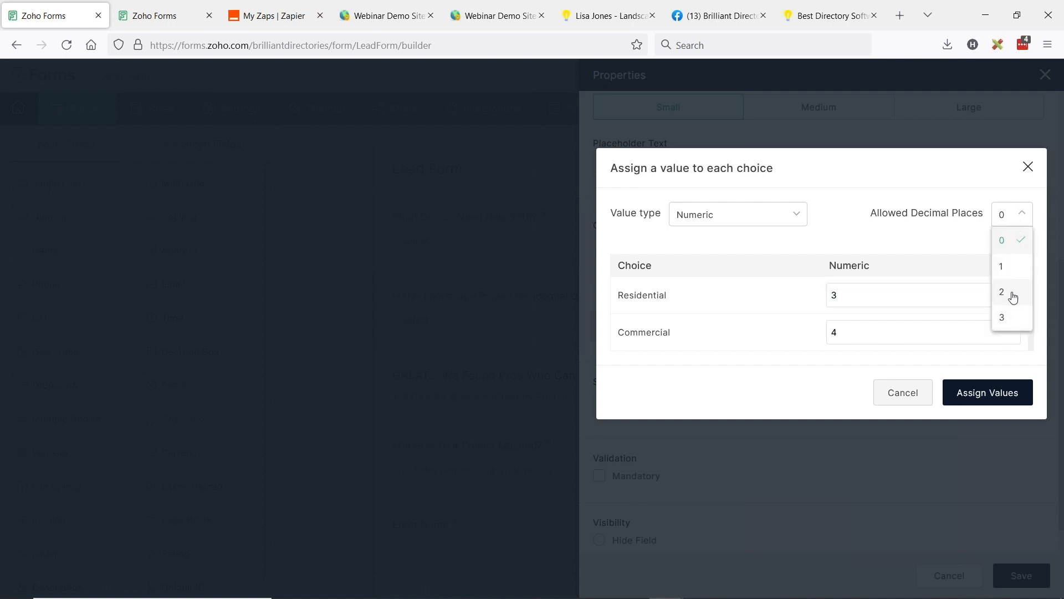
{"action": "left_click", "coordinate": [1012, 249]}
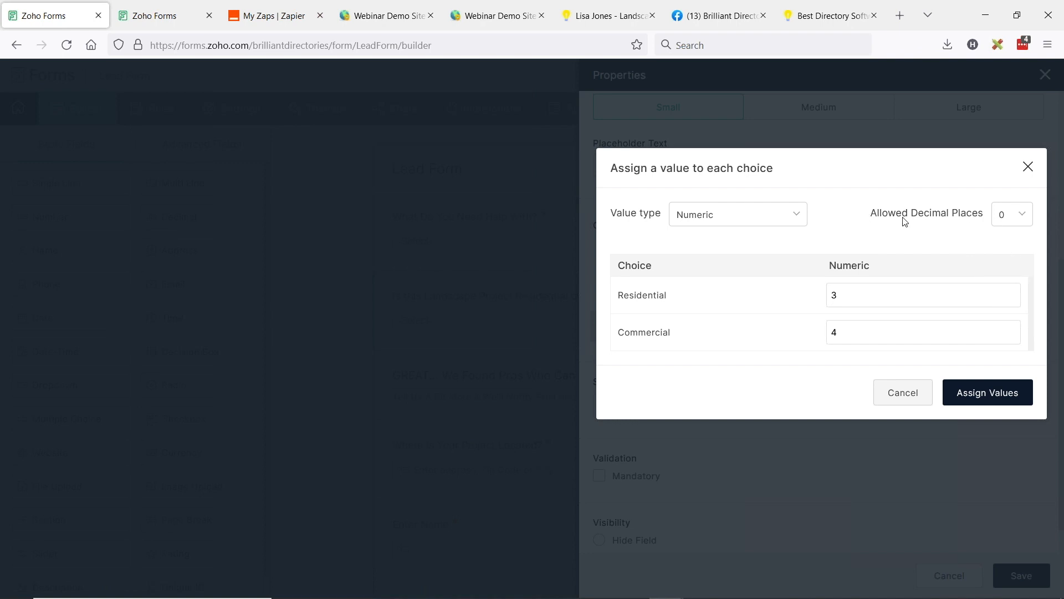
{"action": "left_click", "coordinate": [902, 400]}
{"action": "left_click", "coordinate": [954, 579]}
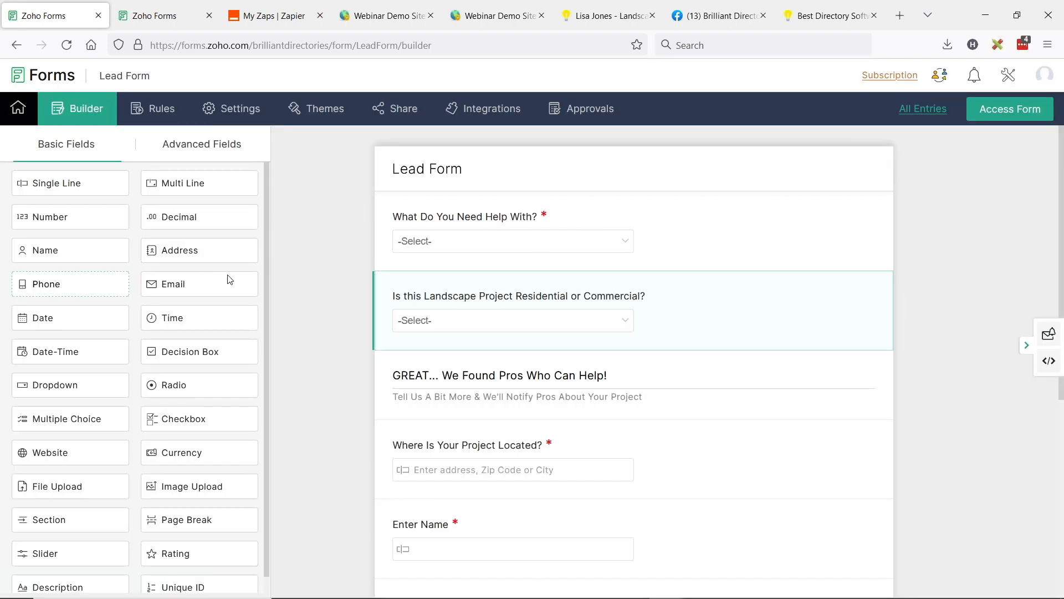
Step: Add a Dropdown field below the landscape question on the Lead Form, and filter the admin's sub-level categories to Roofing
{"action": "left_click_drag", "start_coordinate": [52, 384], "coordinate": [575, 381]}
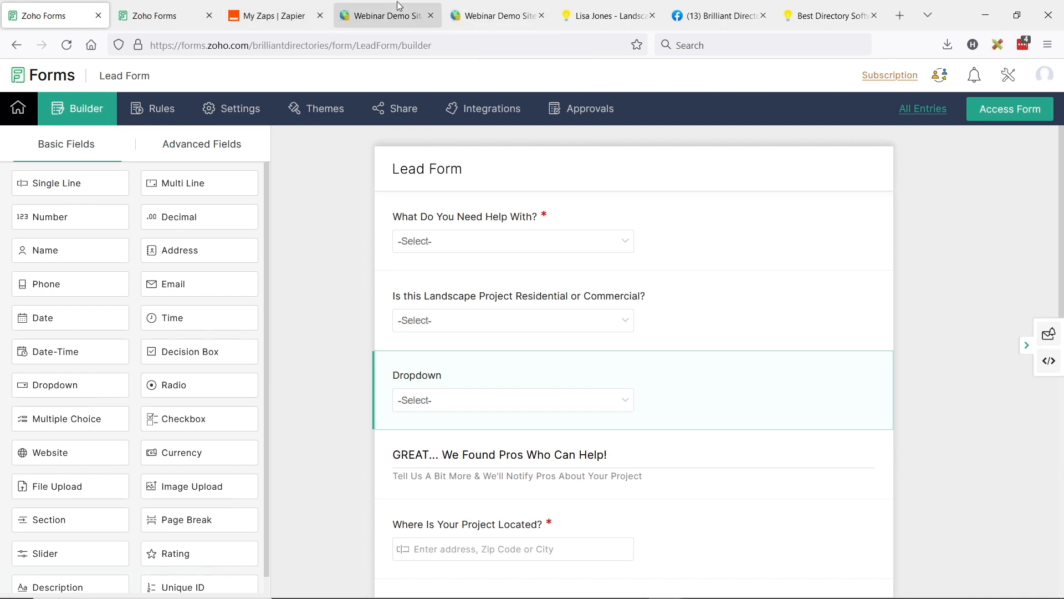
{"action": "left_click", "coordinate": [388, 16]}
{"action": "left_click", "coordinate": [737, 213]}
{"action": "left_click", "coordinate": [743, 275]}
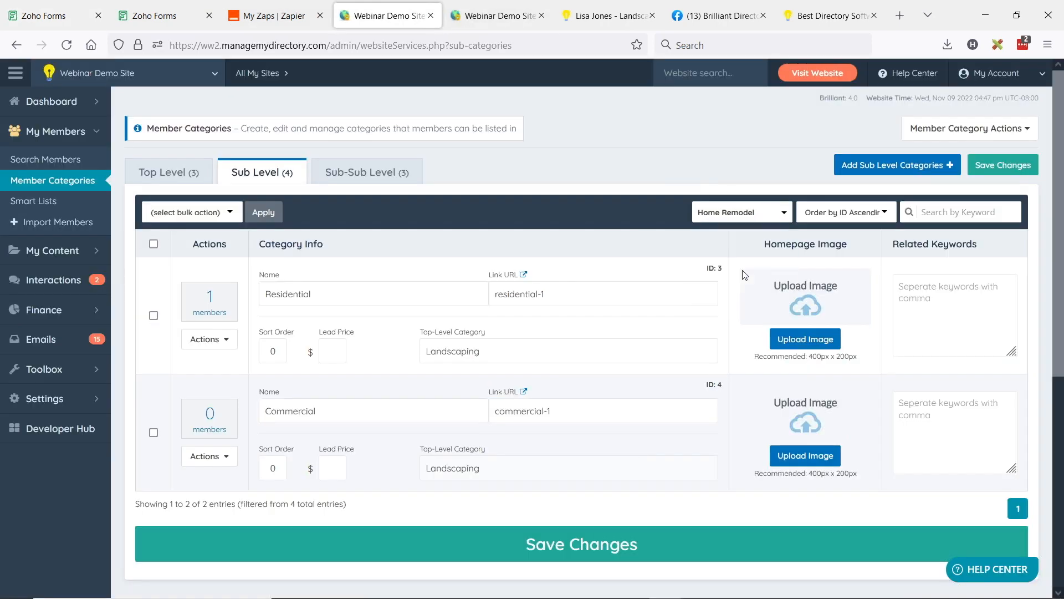
{"action": "left_click", "coordinate": [748, 213]}
{"action": "left_click", "coordinate": [739, 304]}
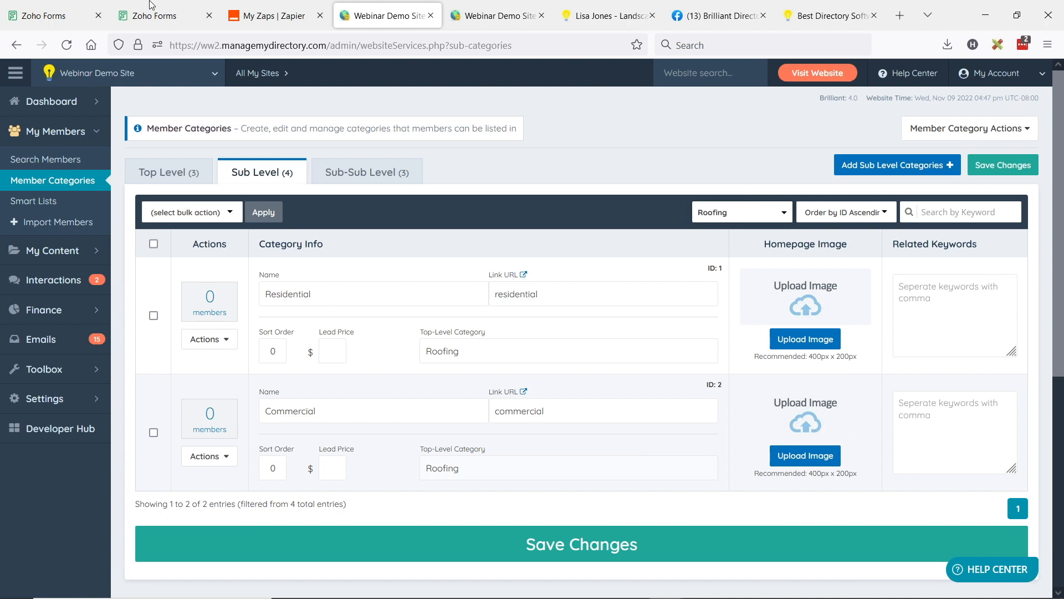
Step: Label the new Zoho dropdown field "Is This Roofing Job Residiential or Commercial?"
{"action": "left_click", "coordinate": [61, 15]}
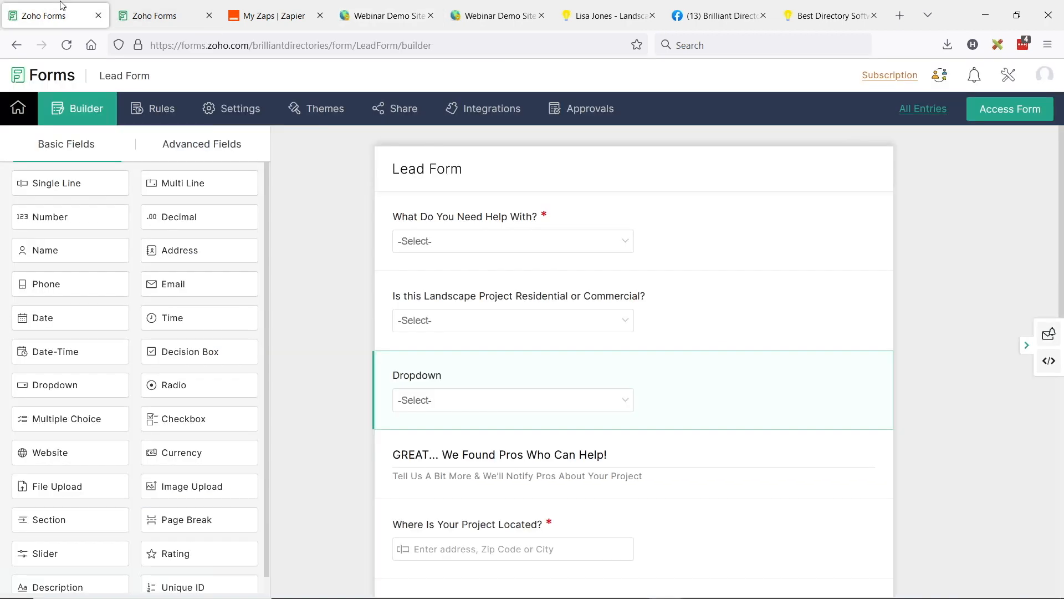
{"action": "left_click", "coordinate": [404, 379]}
{"action": "double_click", "coordinate": [660, 136]}
{"action": "type", "text": "Is This Roofing Job Resid"}
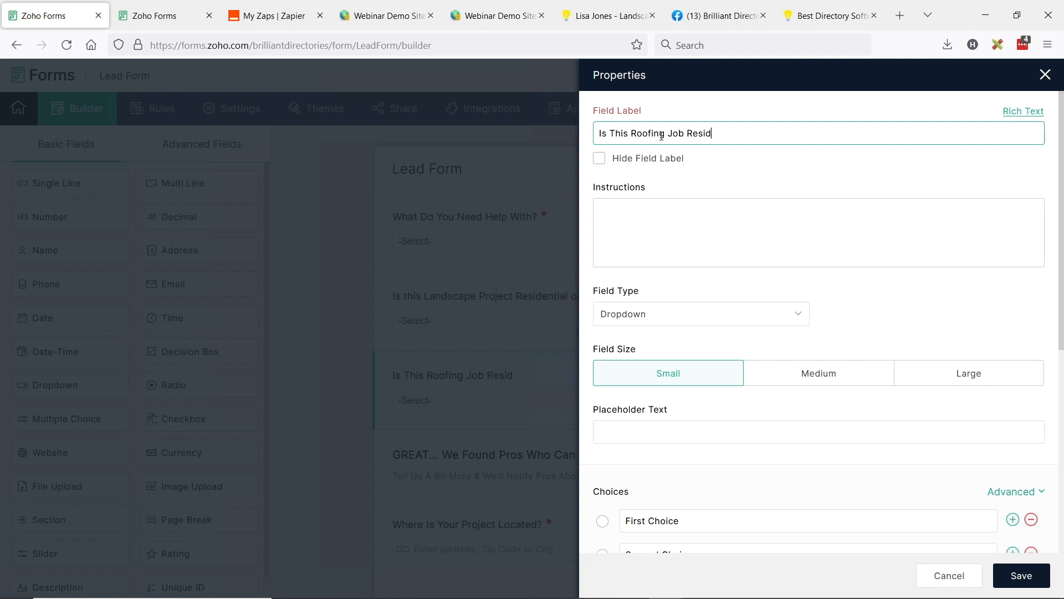
{"action": "type", "text": "Commercial?"}
Step: Reduce the roofing dropdown to two choices and name them Residential and Commericial
{"action": "scroll", "coordinate": [727, 245], "scroll_direction": "down", "scroll_amount": 5}
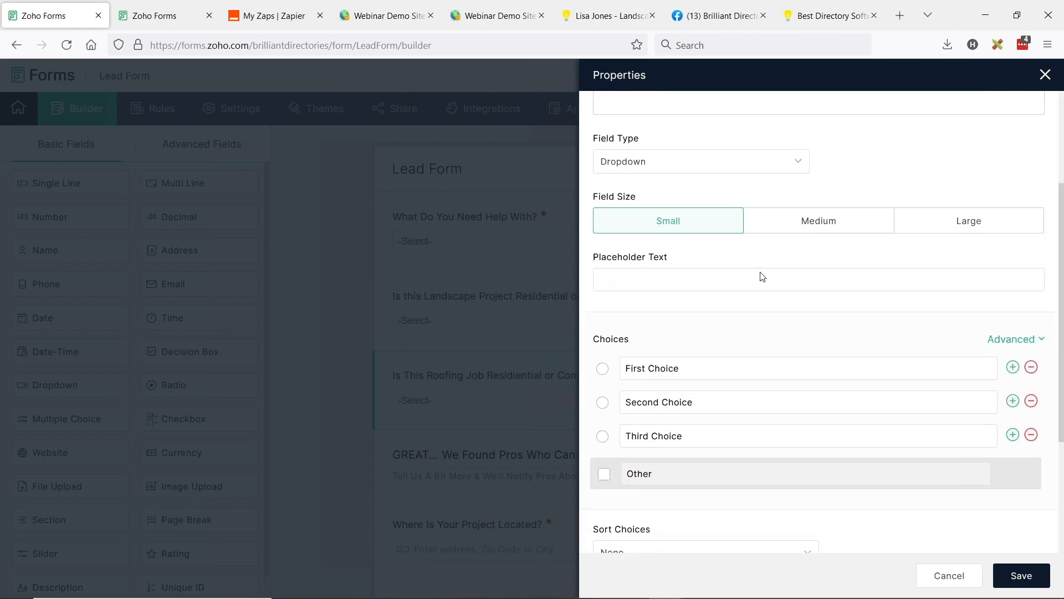
{"action": "left_click", "coordinate": [1031, 387]}
{"action": "left_click", "coordinate": [692, 322]}
{"action": "key", "text": "ctrl+a"}
{"action": "type", "text": "Residential"}
{"action": "key", "text": "Tab"}
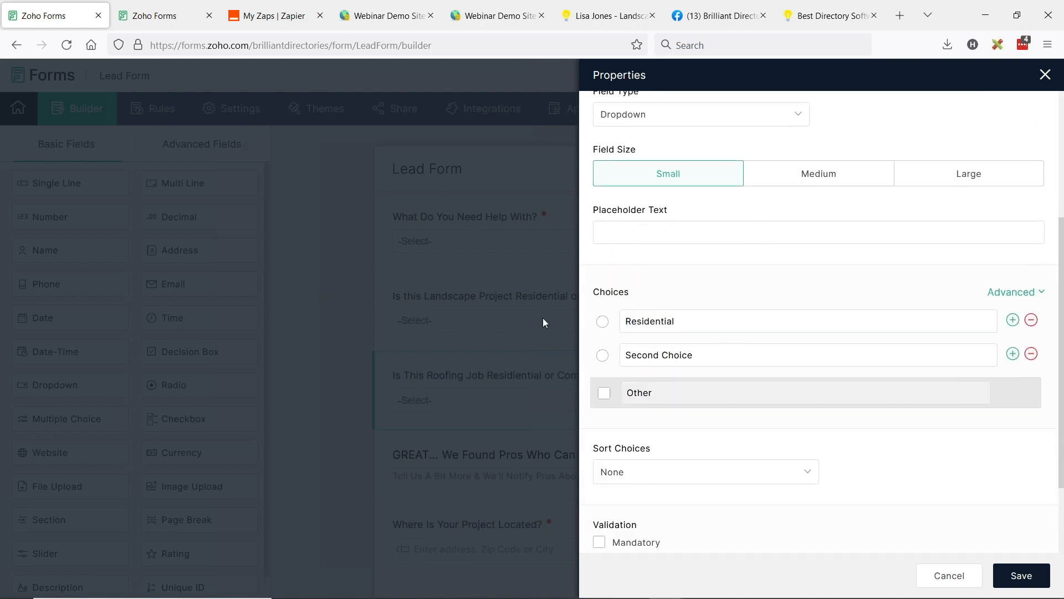
{"action": "type", "text": "Commericial"}
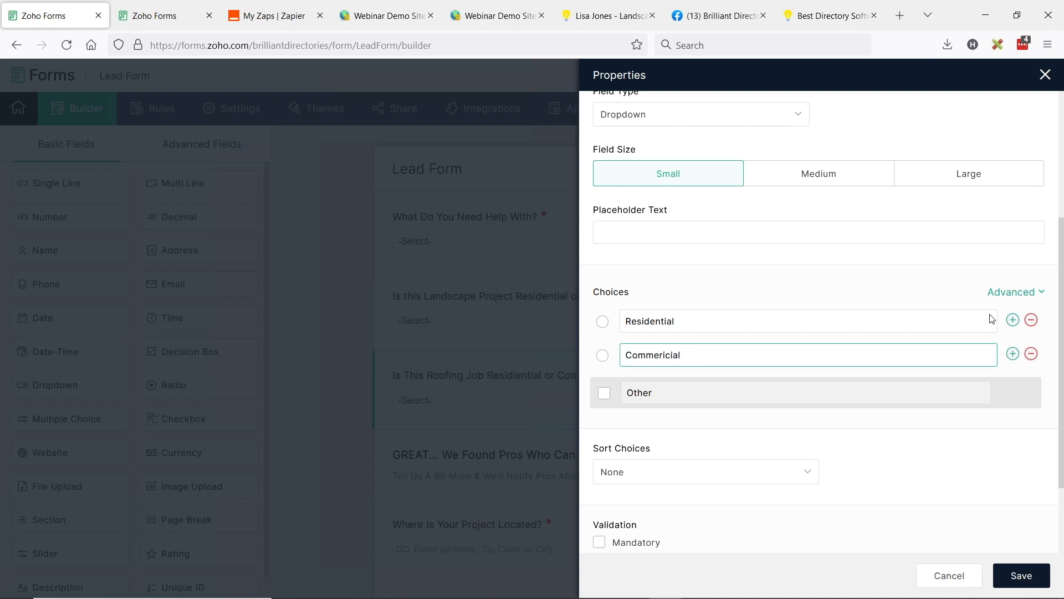
Step: Assign the matching Roofing sub-category IDs as numeric choice values, Residential 1 and Commericial 2, and save the field
{"action": "left_click", "coordinate": [1010, 292]}
{"action": "left_click", "coordinate": [999, 355]}
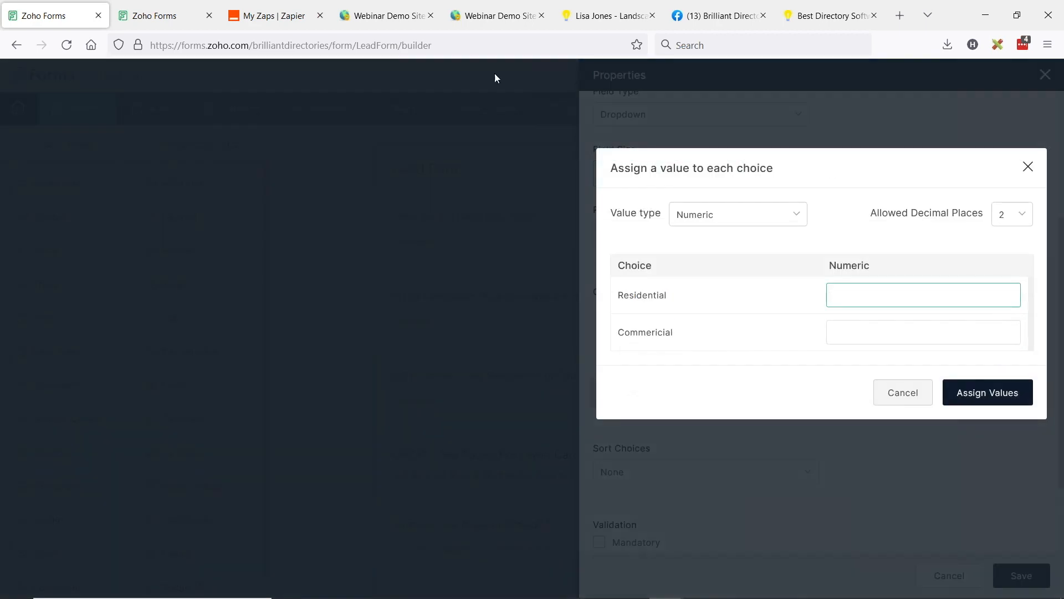
{"action": "left_click", "coordinate": [388, 15]}
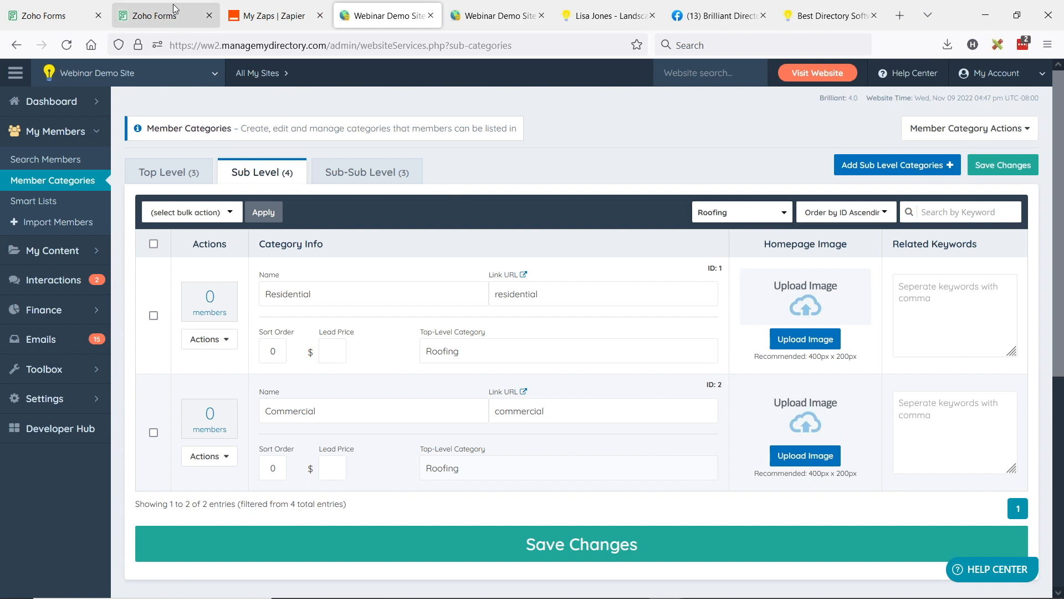
{"action": "left_click", "coordinate": [80, 14]}
{"action": "left_click", "coordinate": [877, 326]}
{"action": "type", "text": "2"}
{"action": "left_click", "coordinate": [984, 400]}
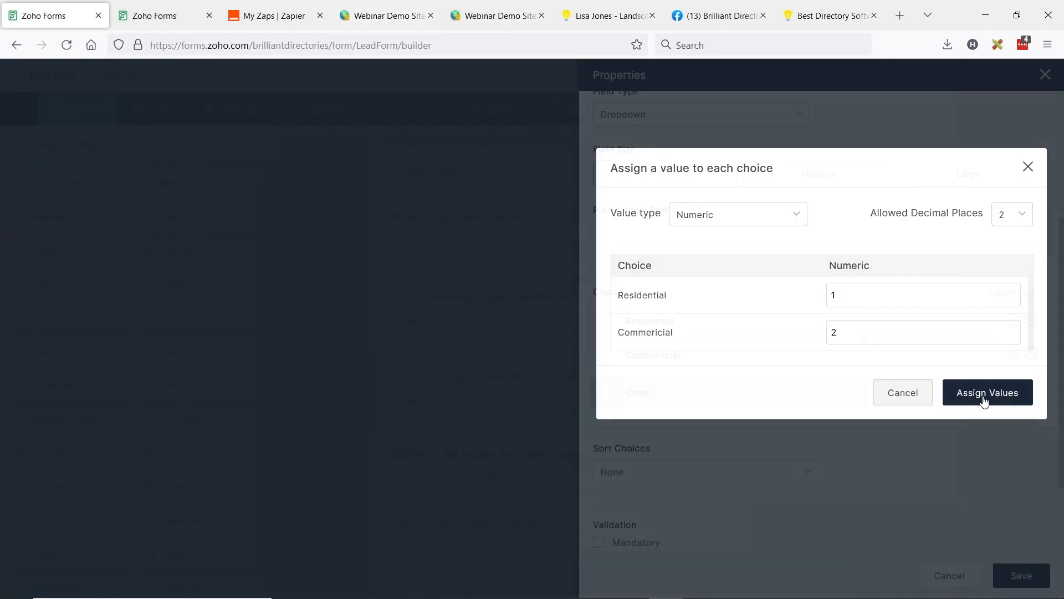
{"action": "left_click", "coordinate": [1005, 588]}
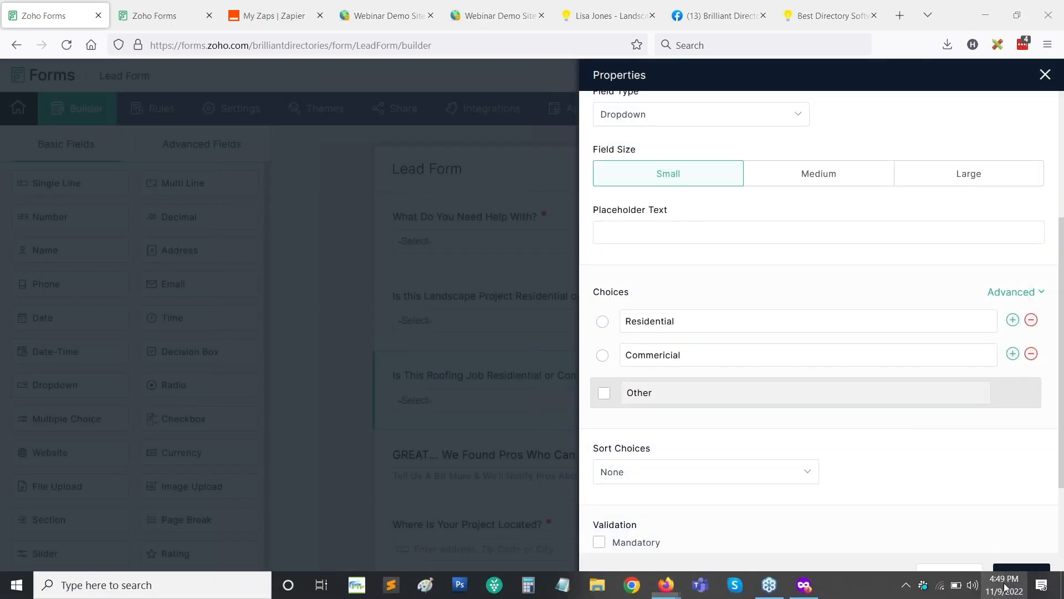
{"action": "left_click", "coordinate": [1006, 567]}
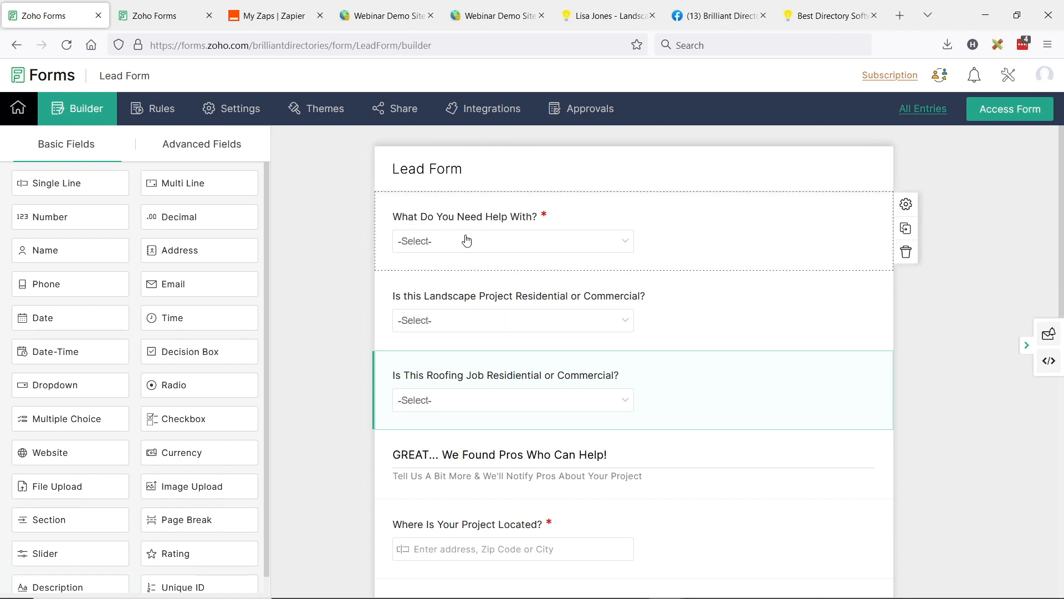
Step: Open the field rule "Top Category Selected - Landscaping" for editing and examine its condition and show action
{"action": "left_click", "coordinate": [161, 114]}
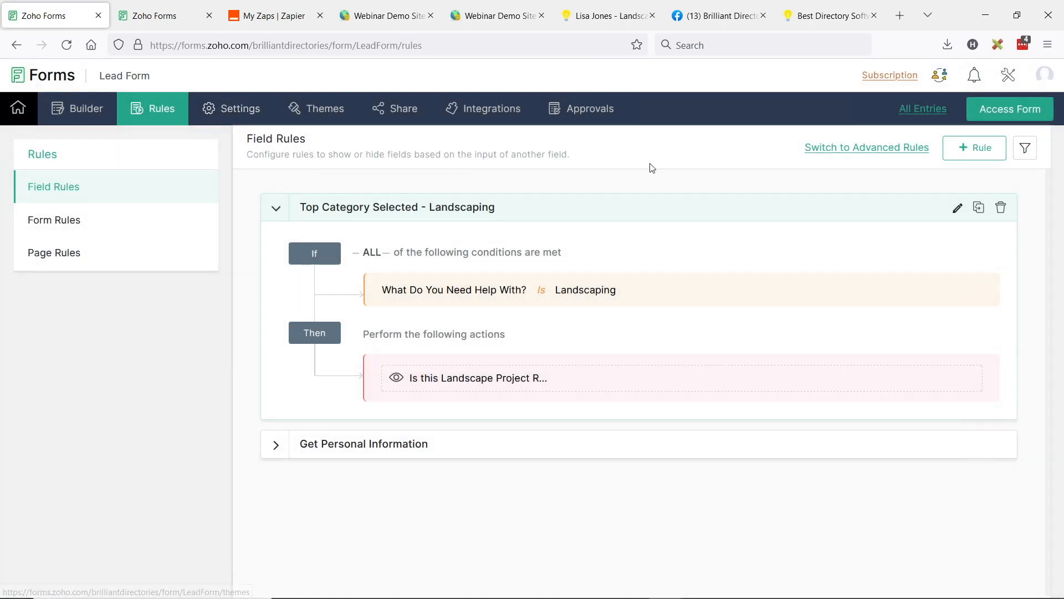
{"action": "left_click", "coordinate": [957, 209]}
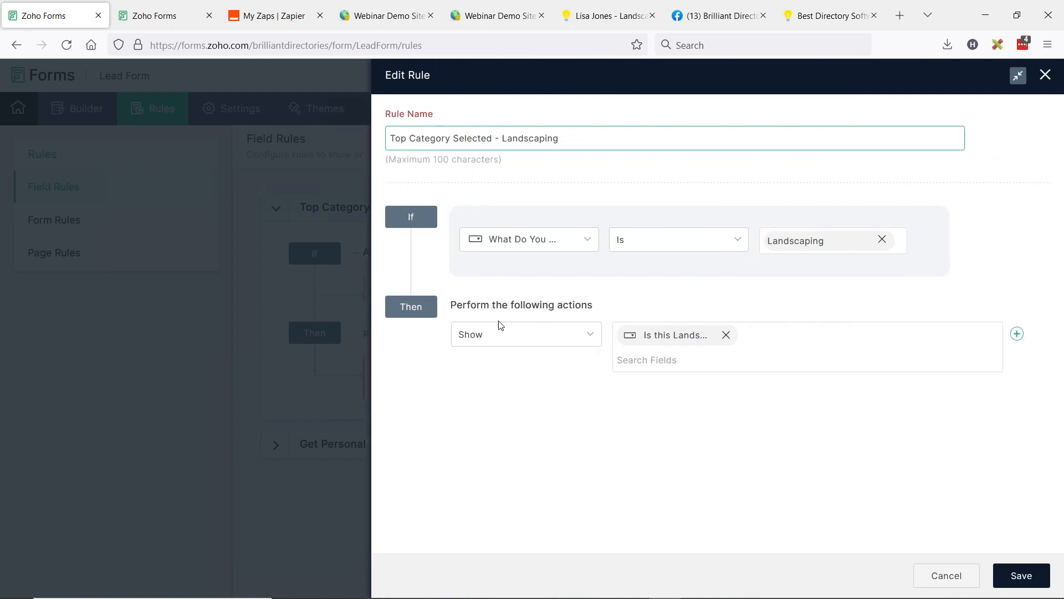
{"action": "left_click", "coordinate": [511, 247]}
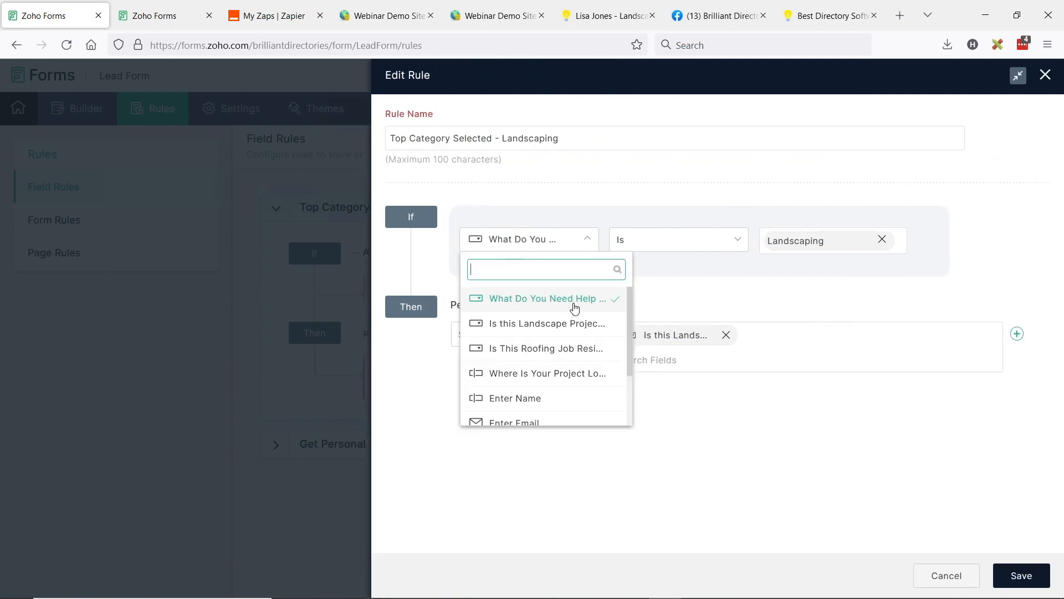
{"action": "left_click", "coordinate": [791, 270]}
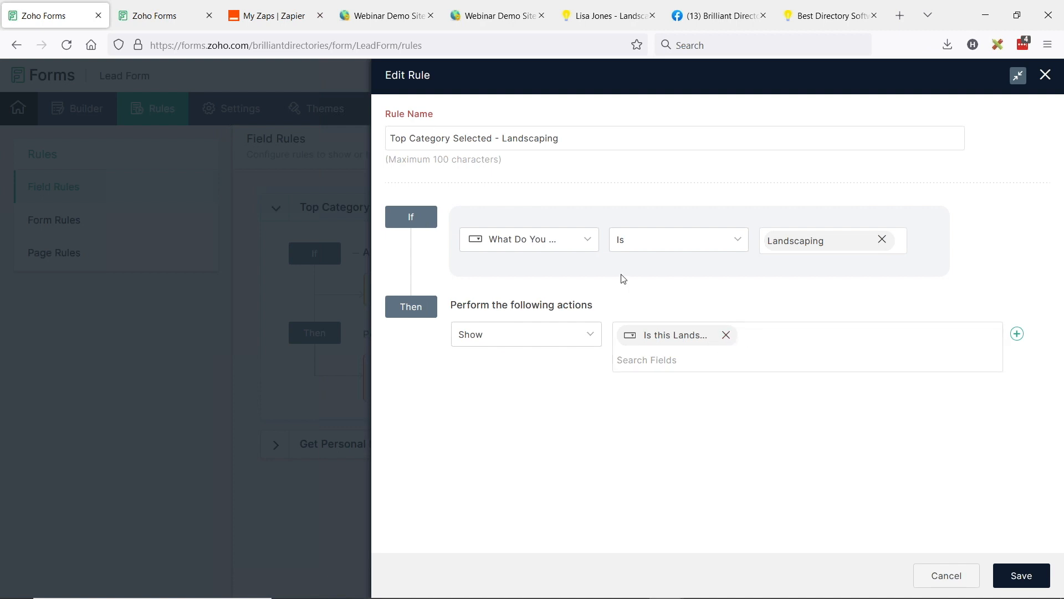
Step: Copy the Landscaping rule's name and exit the rule without saving changes
{"action": "triple_click", "coordinate": [528, 138]}
{"action": "key", "text": "ctrl+c"}
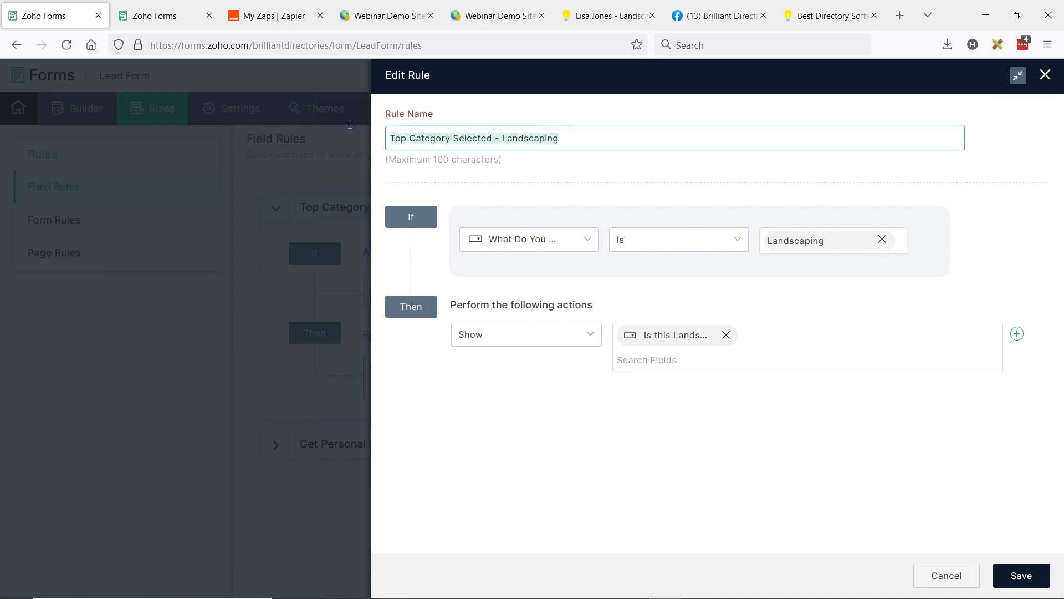
{"action": "left_click", "coordinate": [1045, 74]}
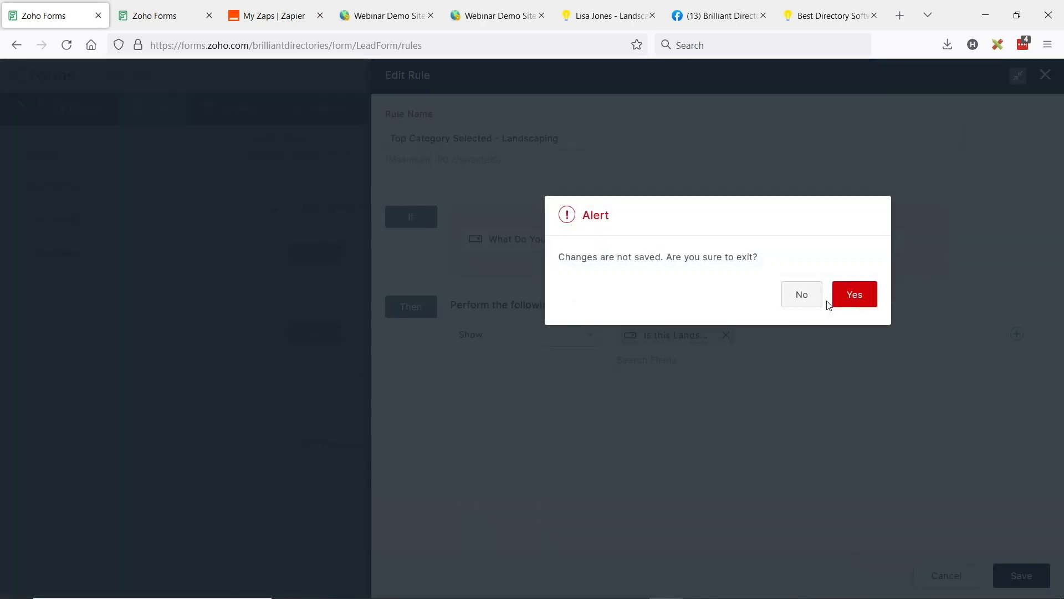
{"action": "left_click", "coordinate": [855, 294]}
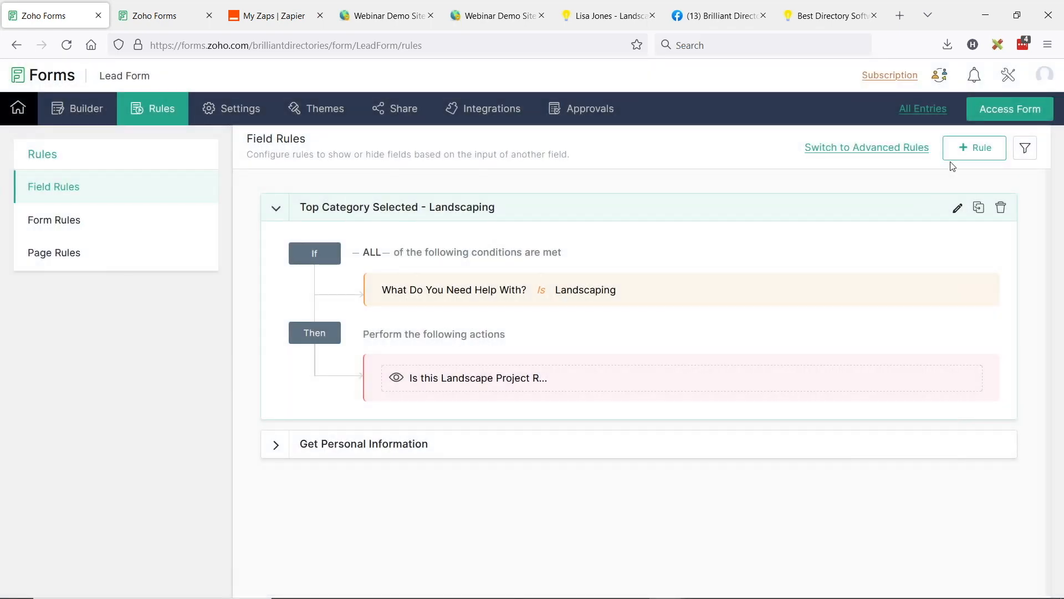
Step: Create a new field rule named "Top Category Selected - Roofing", reusing the copied rule name
{"action": "left_click", "coordinate": [973, 146]}
{"action": "left_click_drag", "start_coordinate": [472, 135], "coordinate": [342, 134]}
{"action": "key", "text": "ctrl+v"}
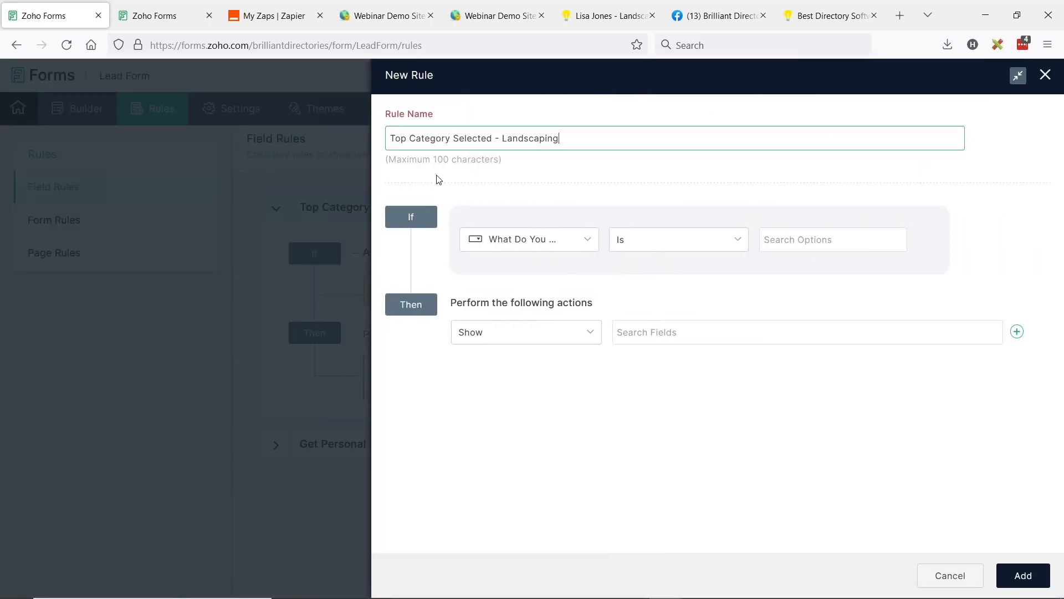
{"action": "double_click", "coordinate": [510, 139]}
{"action": "type", "text": "Roof"}
Step: Set the new rule's condition so that the "What Do You Need Help With?" field Is Roofing
{"action": "left_click", "coordinate": [535, 248]}
{"action": "left_click", "coordinate": [667, 242]}
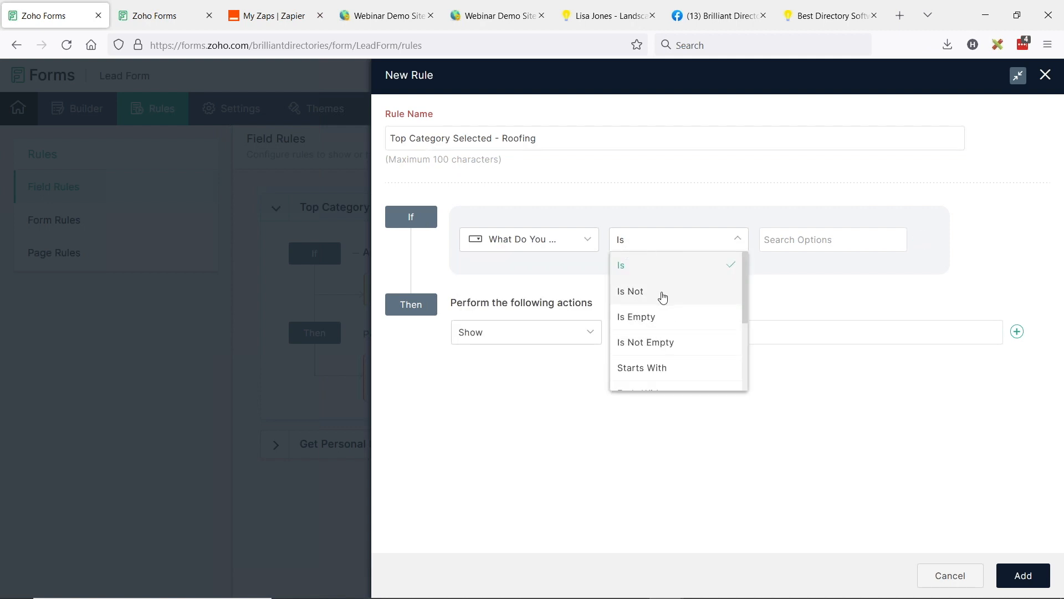
{"action": "scroll", "coordinate": [673, 343], "scroll_direction": "down", "scroll_amount": 2}
{"action": "scroll", "coordinate": [673, 360], "scroll_direction": "up", "scroll_amount": 2}
{"action": "left_click", "coordinate": [788, 241]}
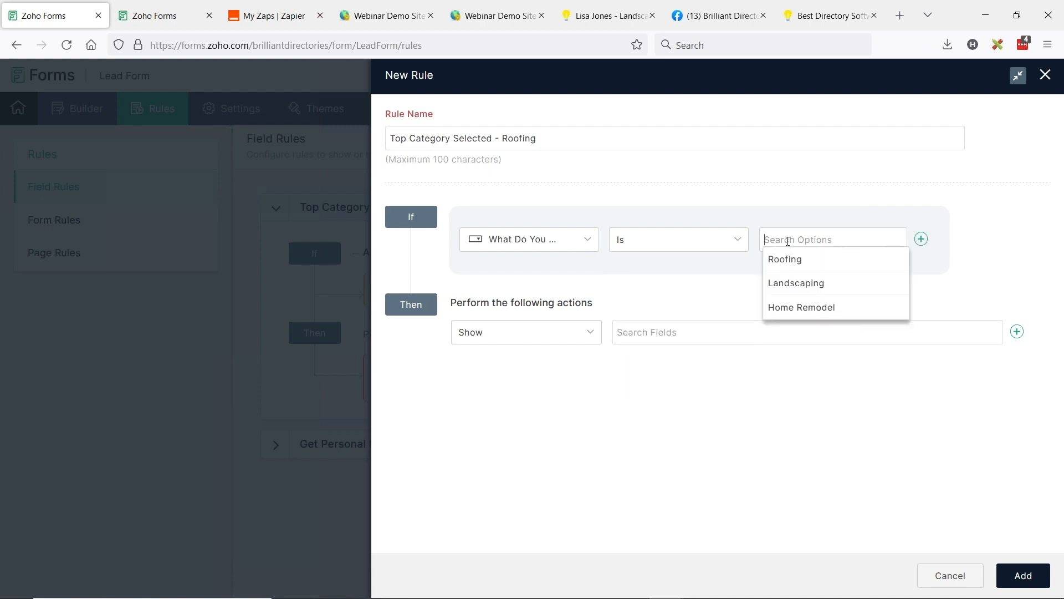
{"action": "left_click", "coordinate": [792, 260]}
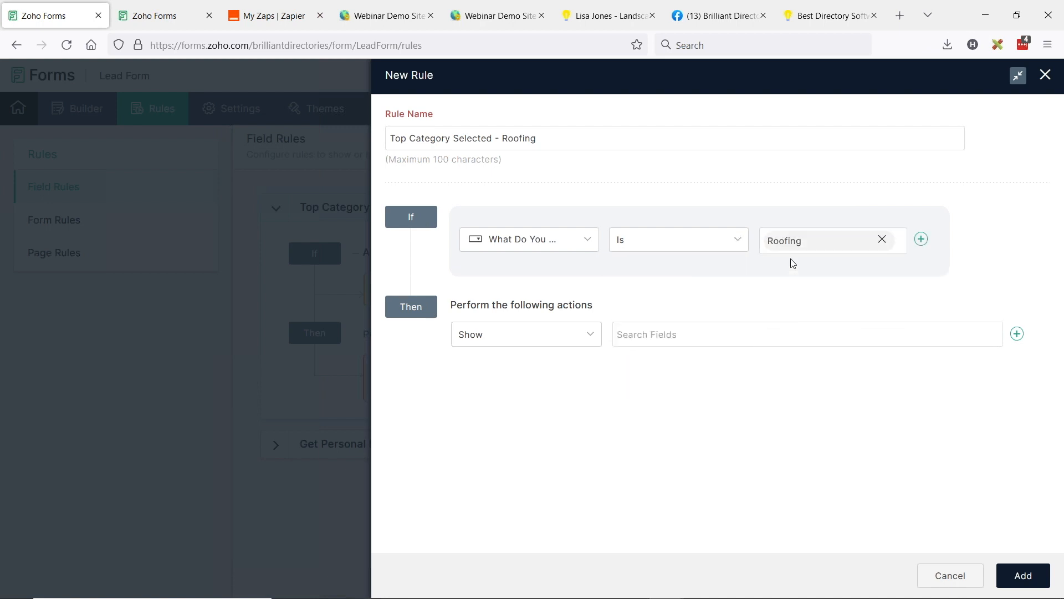
Step: Make the Roofing rule show the "Is This Roofing Job Residiential or Commercial?" field and add the rule
{"action": "left_click", "coordinate": [683, 332]}
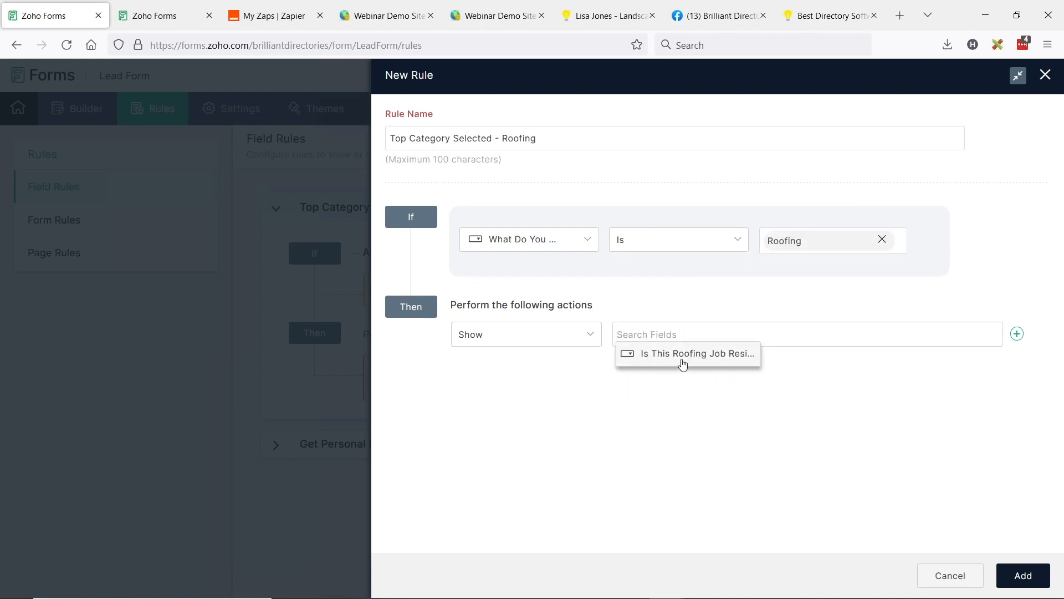
{"action": "left_click", "coordinate": [721, 357]}
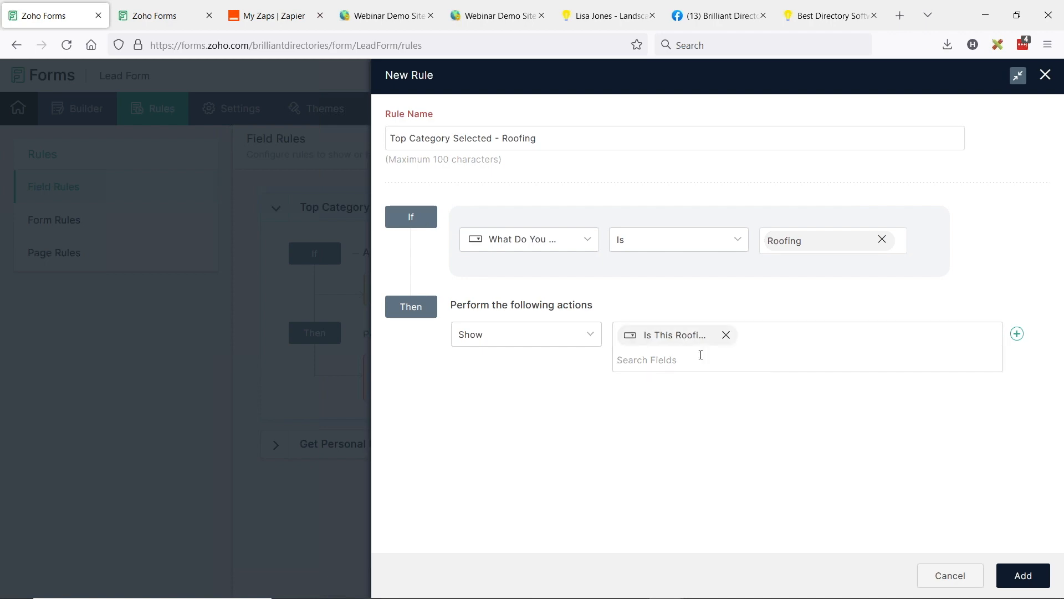
{"action": "left_click", "coordinate": [1024, 575]}
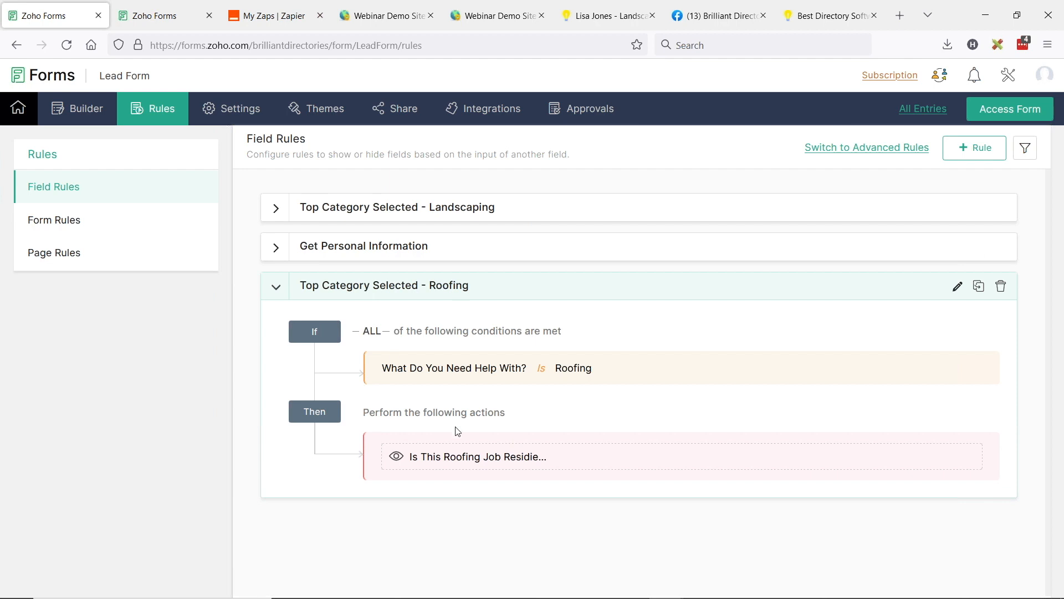
Step: Examine the Get Personal Information rule and review all the lead form's fields in the form builder
{"action": "left_click", "coordinate": [336, 249]}
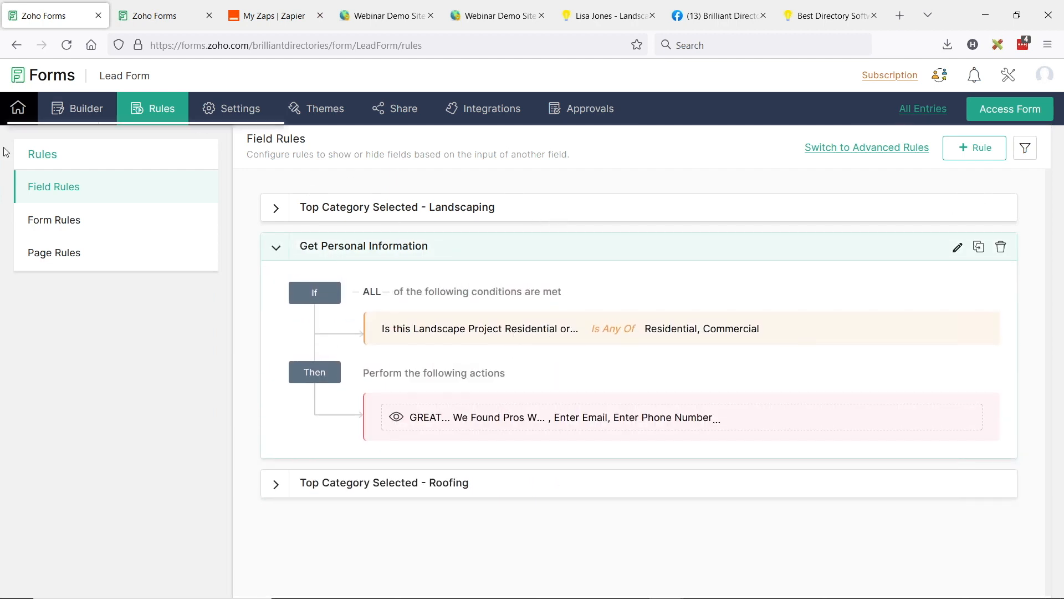
{"action": "left_click", "coordinate": [71, 117]}
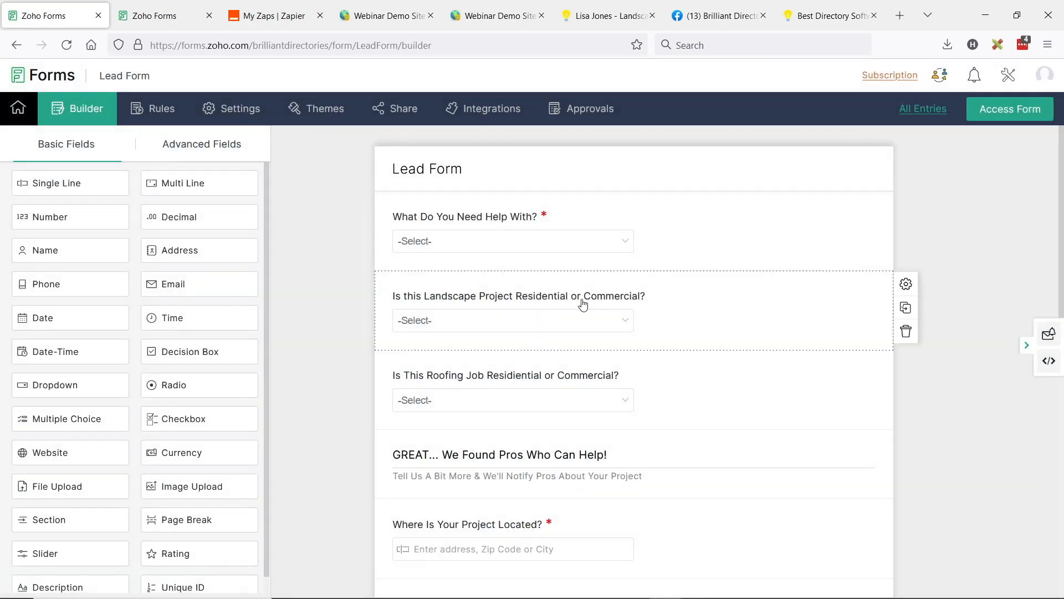
{"action": "scroll", "coordinate": [527, 355], "scroll_direction": "down", "scroll_amount": 2}
{"action": "scroll", "coordinate": [490, 372], "scroll_direction": "up", "scroll_amount": 2}
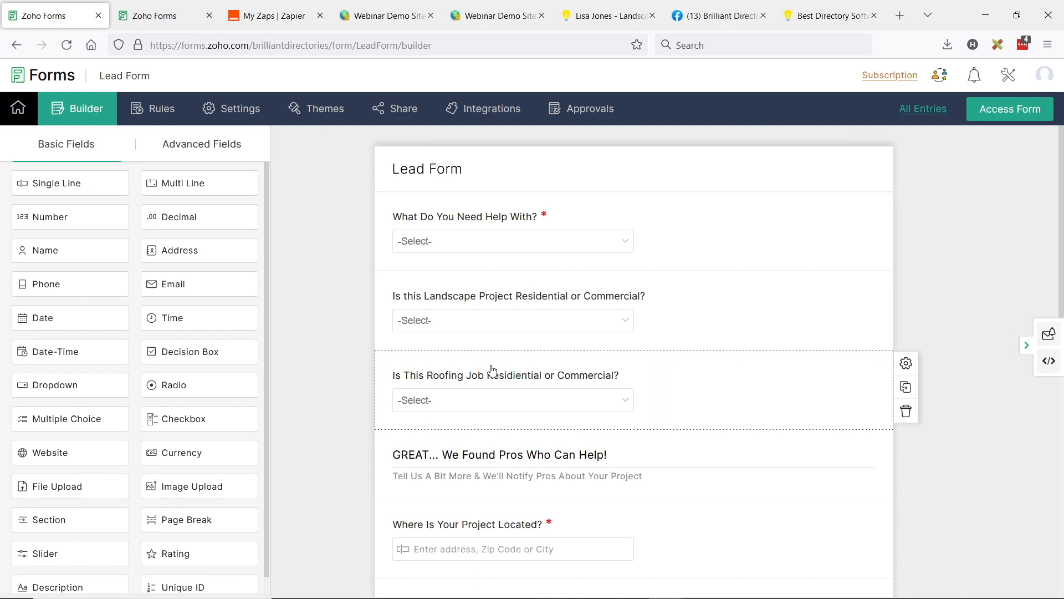
{"action": "scroll", "coordinate": [601, 301], "scroll_direction": "down", "scroll_amount": 6}
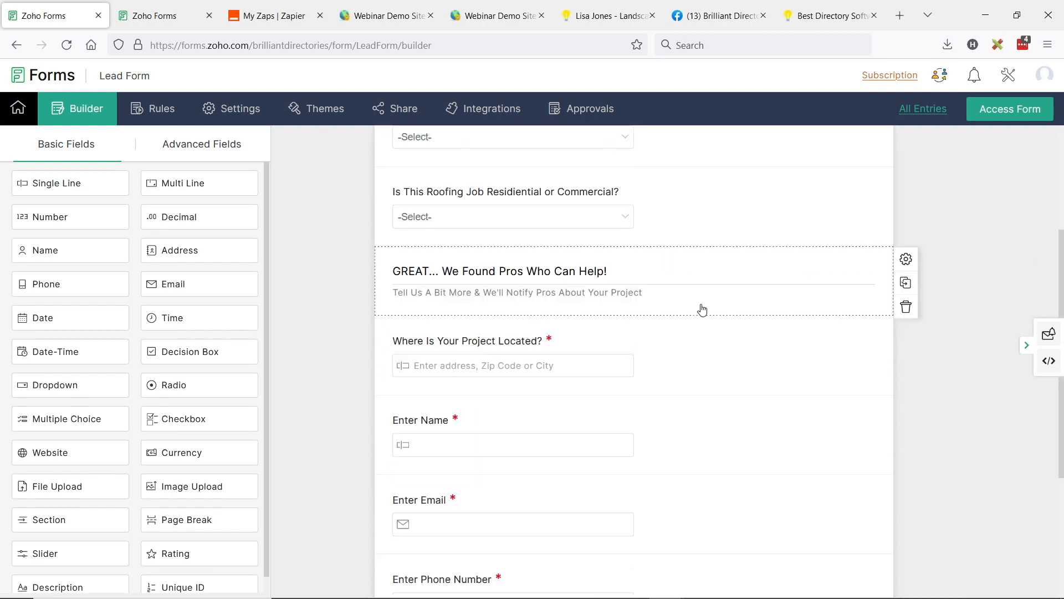
{"action": "scroll", "coordinate": [676, 308], "scroll_direction": "down", "scroll_amount": 2}
{"action": "scroll", "coordinate": [488, 272], "scroll_direction": "down", "scroll_amount": 3}
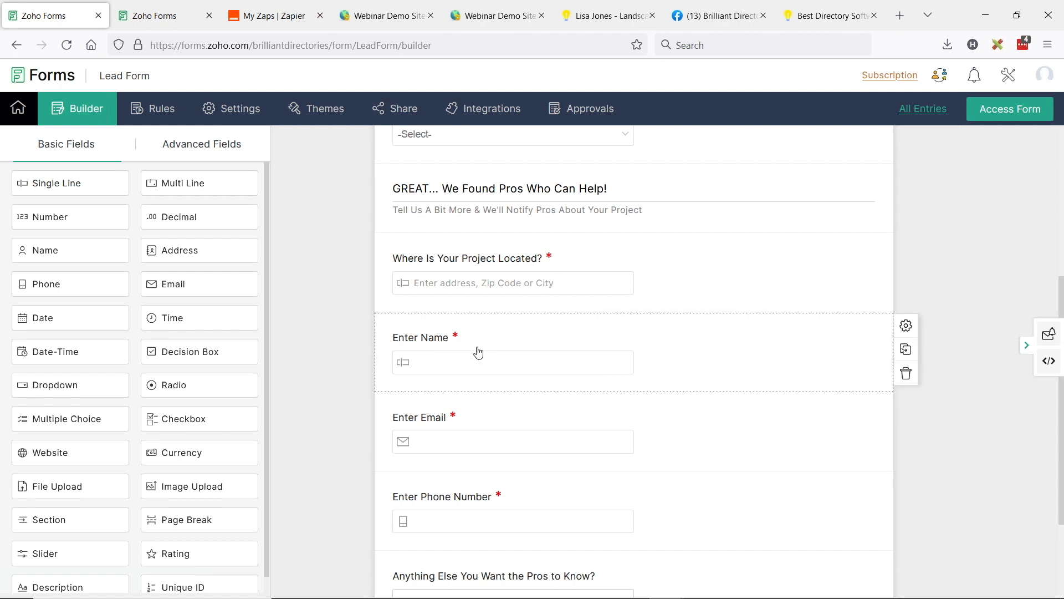
{"action": "scroll", "coordinate": [472, 339], "scroll_direction": "down", "scroll_amount": 1}
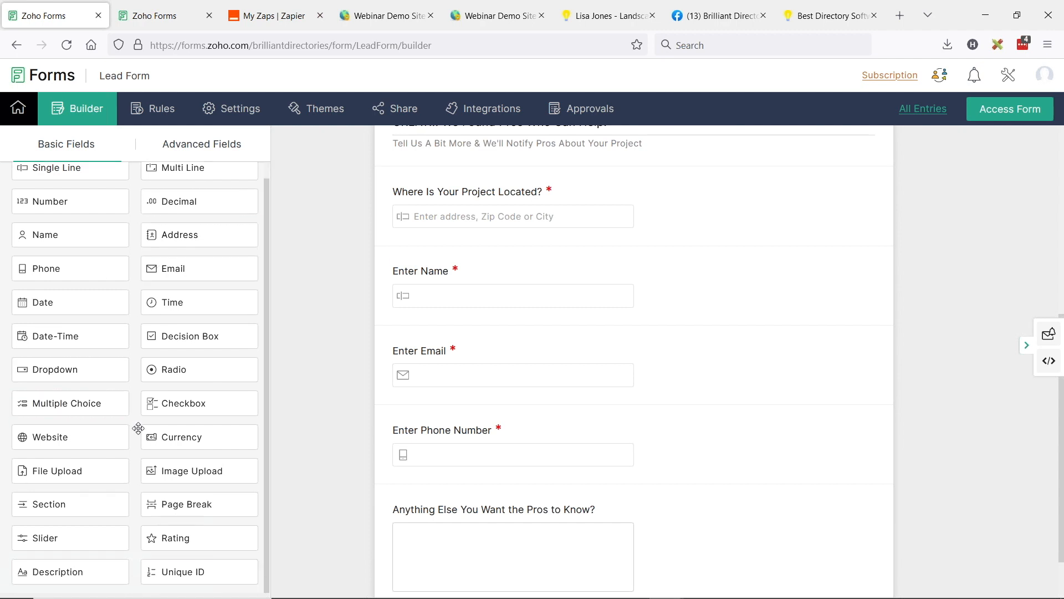
{"action": "scroll", "coordinate": [83, 201], "scroll_direction": "up", "scroll_amount": 2}
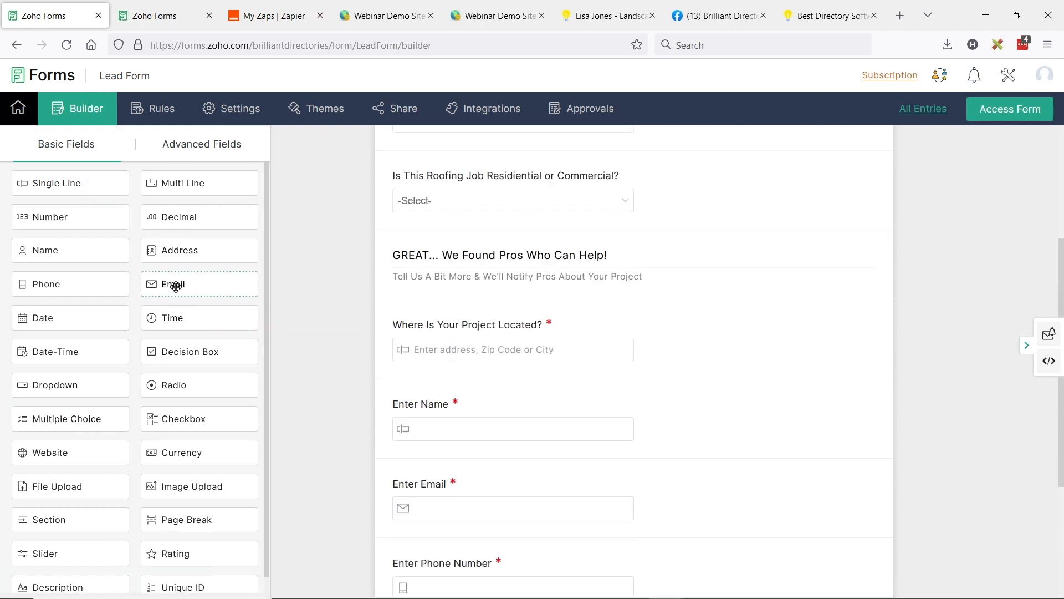
{"action": "scroll", "coordinate": [470, 430], "scroll_direction": "down", "scroll_amount": 3}
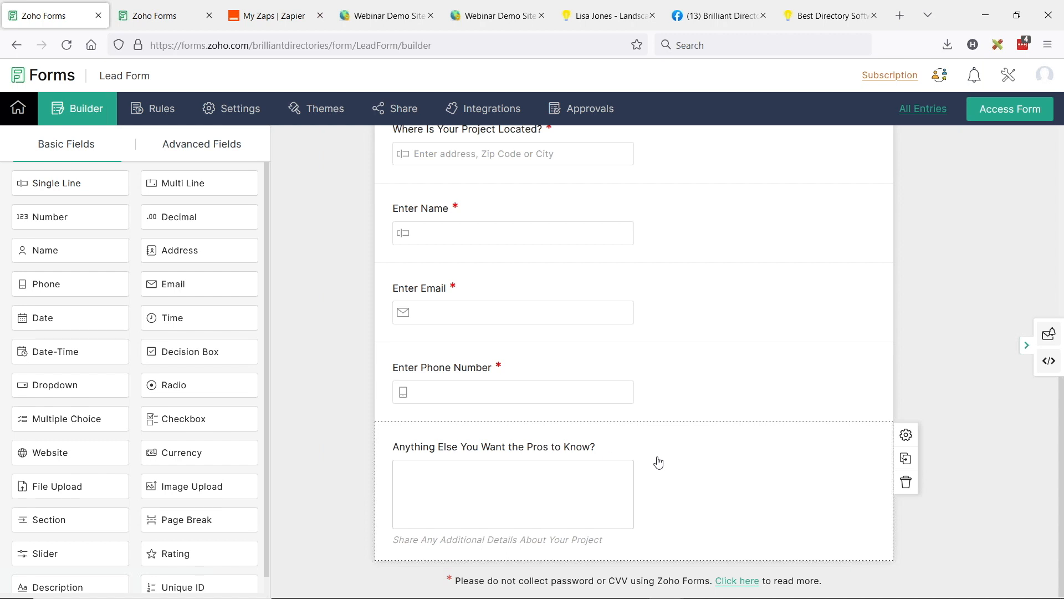
{"action": "scroll", "coordinate": [531, 485], "scroll_direction": "up", "scroll_amount": 5}
{"action": "scroll", "coordinate": [490, 337], "scroll_direction": "up", "scroll_amount": 2}
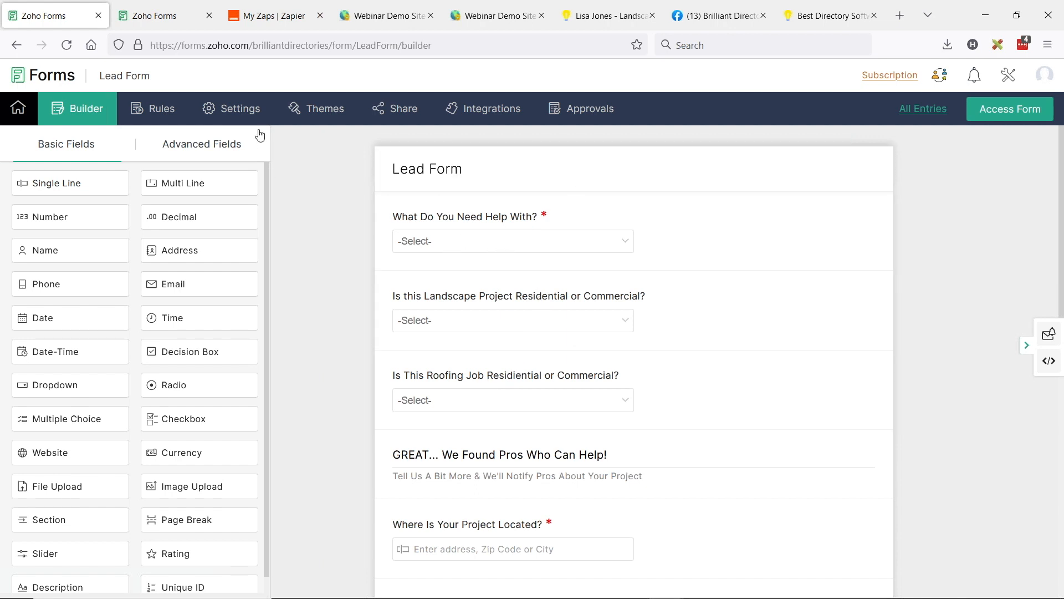
Step: Examine the form's Acknowledgement & Redirects settings, including the redirect website URL, the window option and the splash message
{"action": "left_click", "coordinate": [247, 114]}
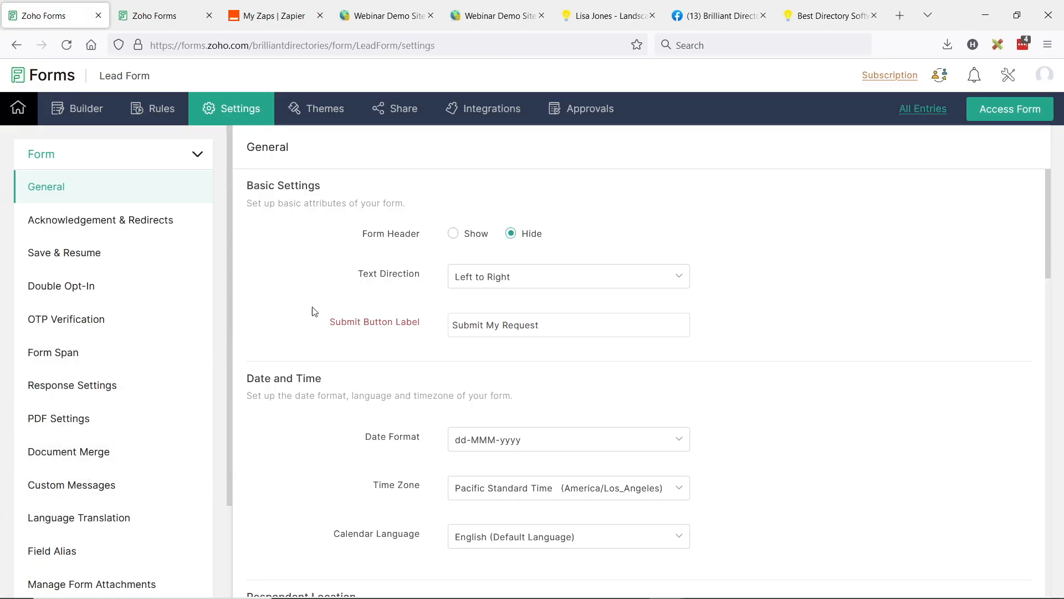
{"action": "left_click", "coordinate": [82, 219]}
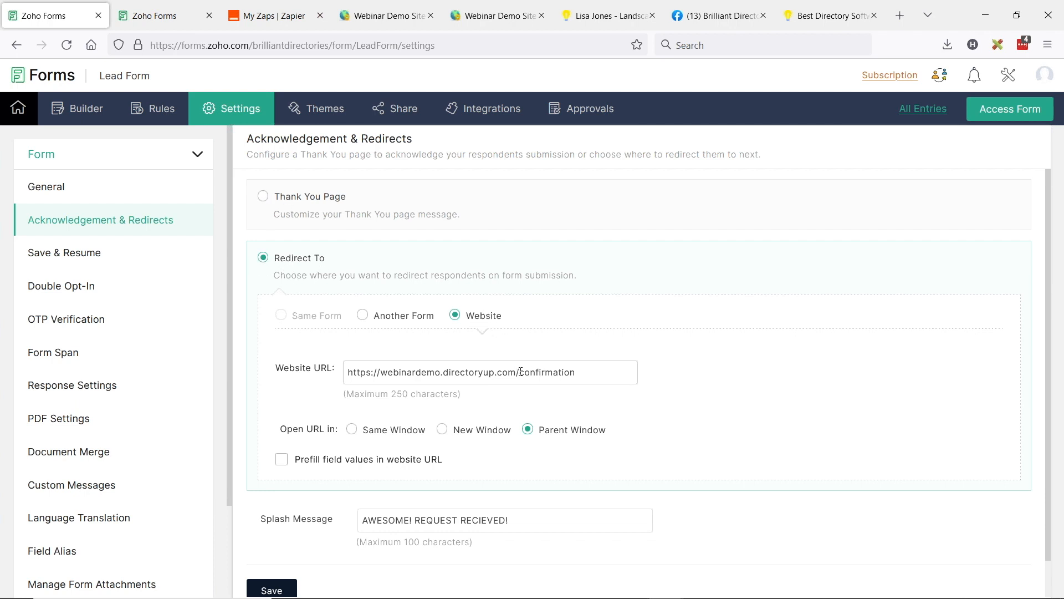
{"action": "left_click_drag", "start_coordinate": [518, 373], "coordinate": [591, 372]}
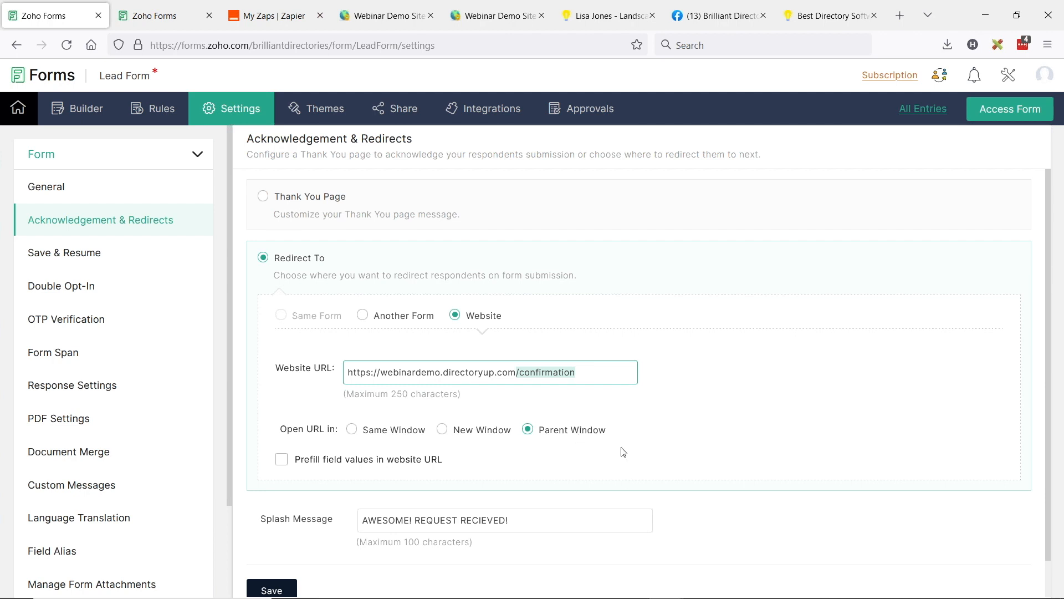
{"action": "left_click", "coordinate": [796, 420]}
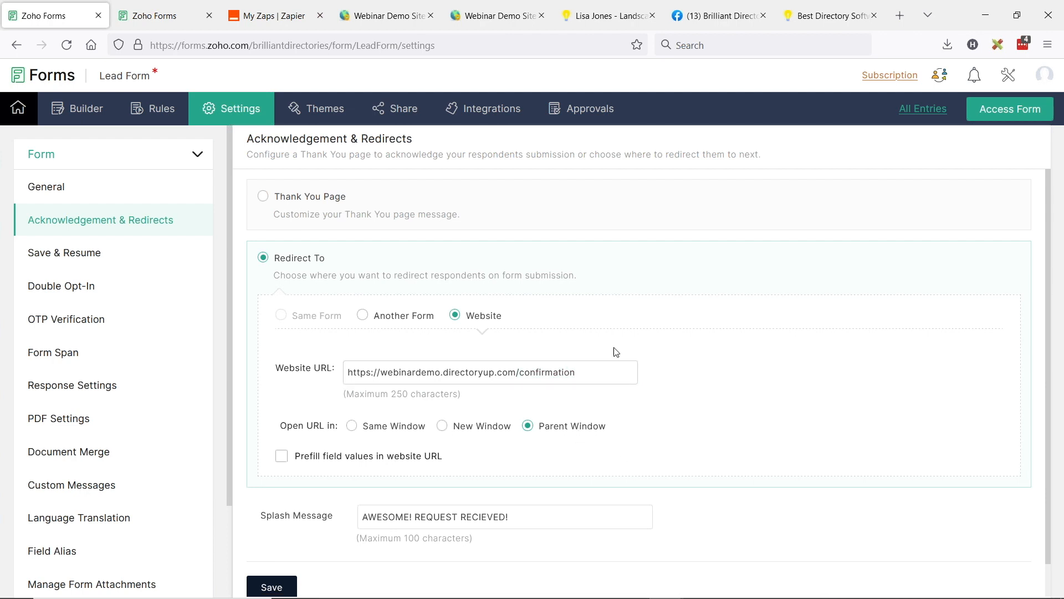
{"action": "scroll", "coordinate": [572, 349], "scroll_direction": "down", "scroll_amount": 1}
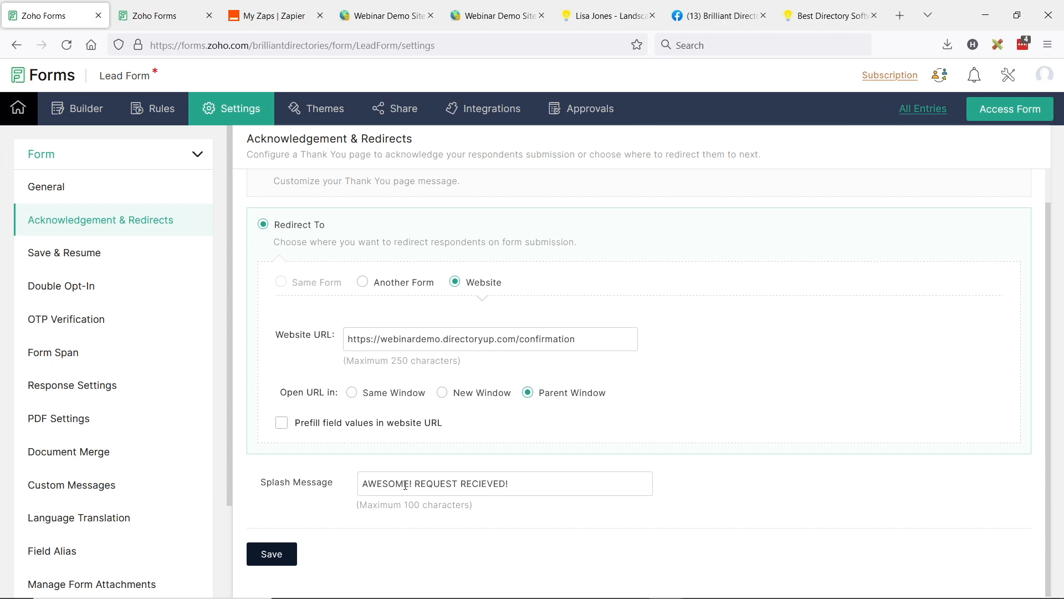
{"action": "left_click_drag", "start_coordinate": [364, 483], "coordinate": [527, 483]}
{"action": "left_click", "coordinate": [527, 483]}
{"action": "scroll", "coordinate": [337, 269], "scroll_direction": "up", "scroll_amount": 1}
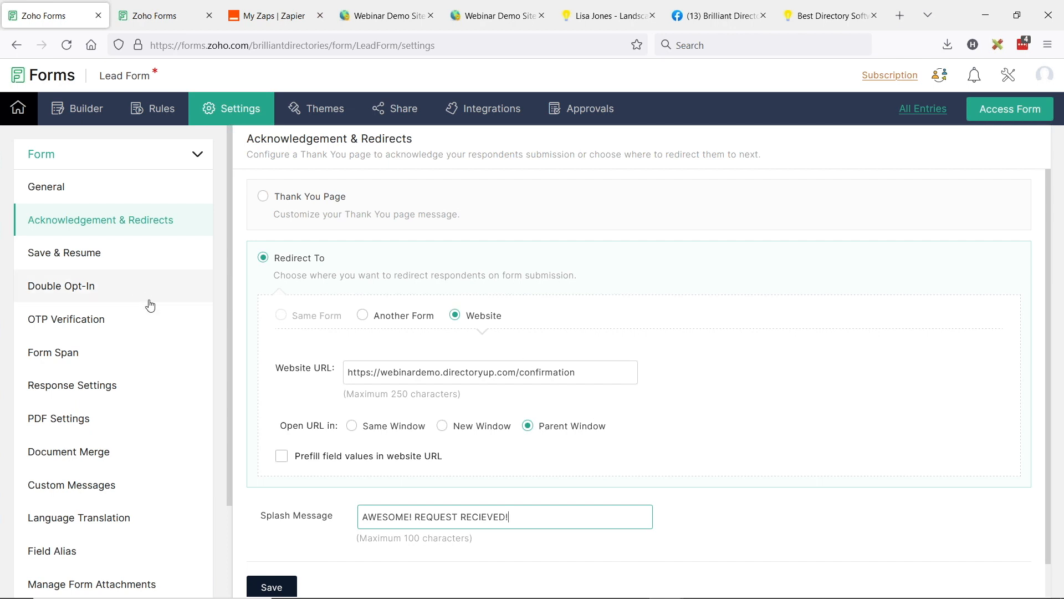
{"action": "scroll", "coordinate": [147, 311], "scroll_direction": "down", "scroll_amount": 1}
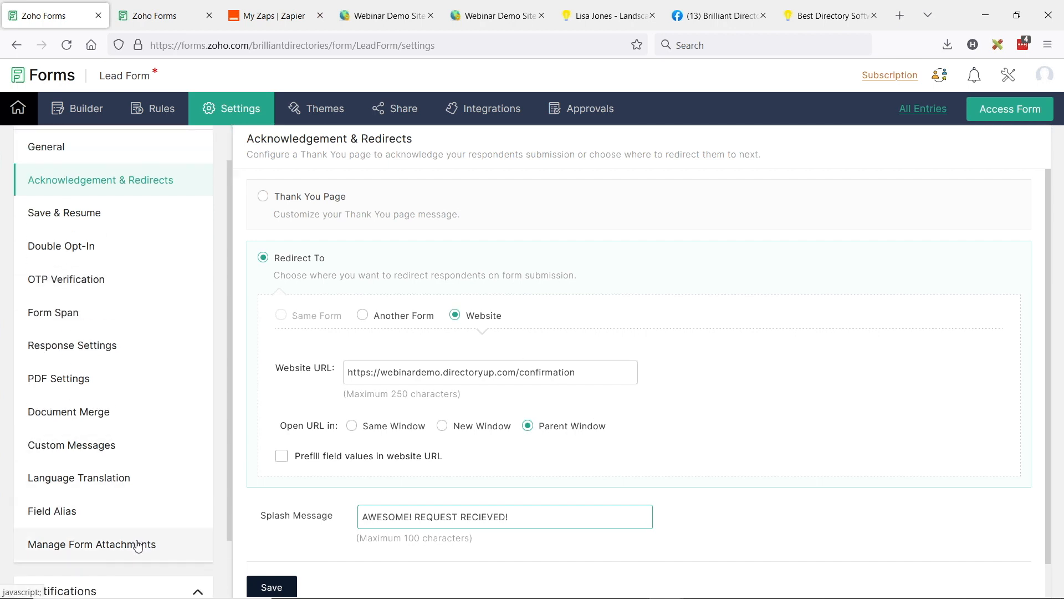
{"action": "scroll", "coordinate": [145, 388], "scroll_direction": "up", "scroll_amount": 1}
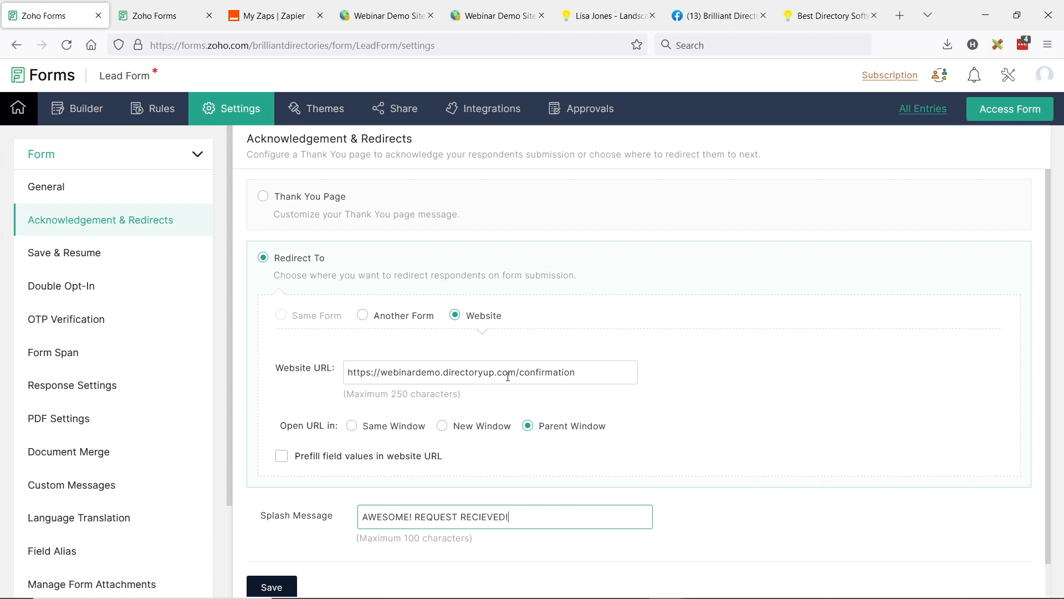
Step: Leave the settings without saving, open the form's embed options and select the full iframe code
{"action": "left_click", "coordinate": [407, 121]}
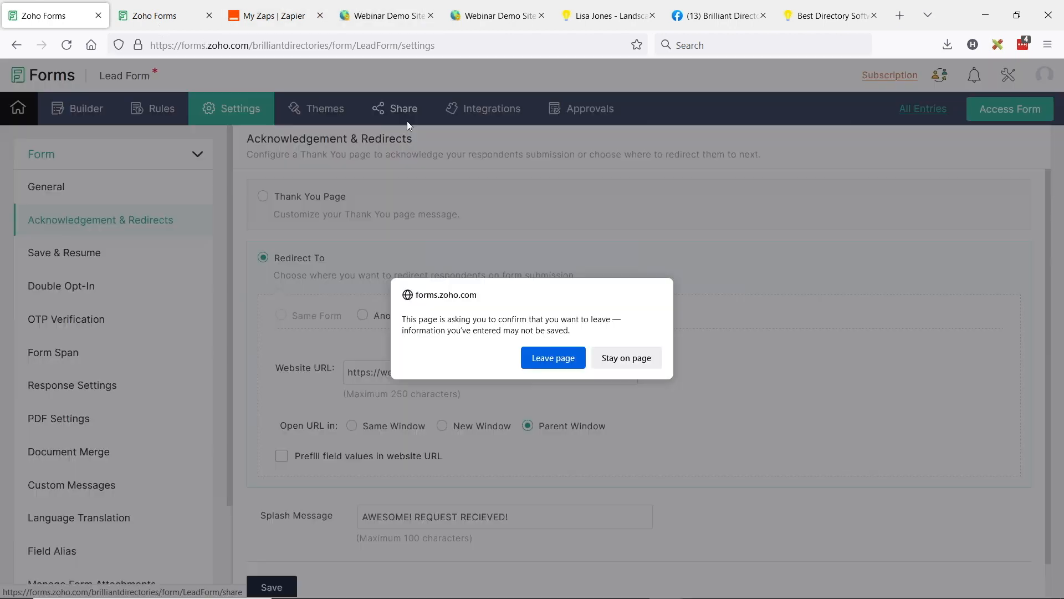
{"action": "left_click", "coordinate": [558, 360]}
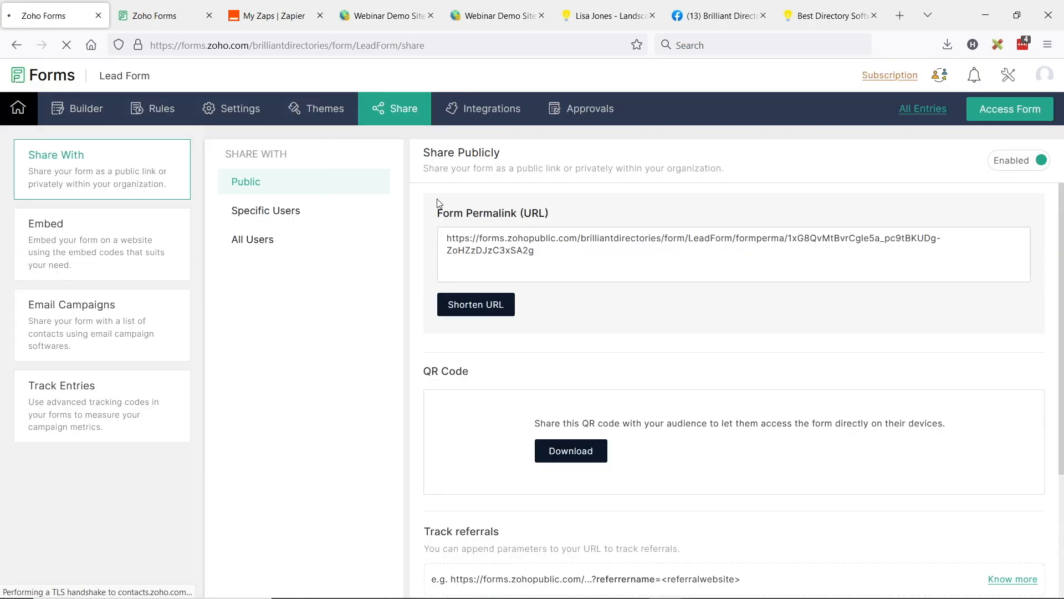
{"action": "left_click", "coordinate": [49, 228]}
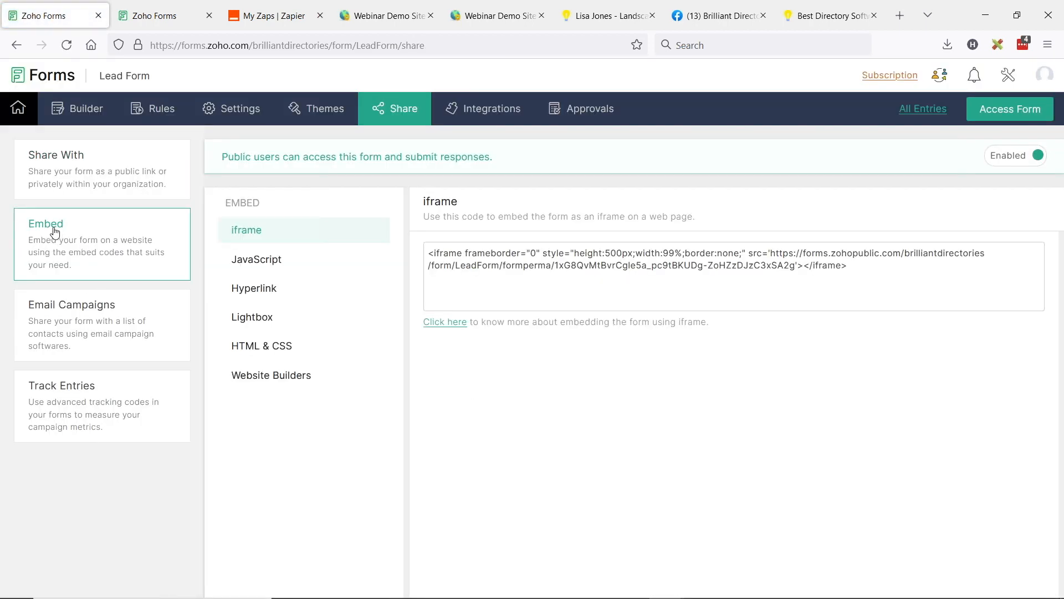
{"action": "left_click", "coordinate": [861, 264]}
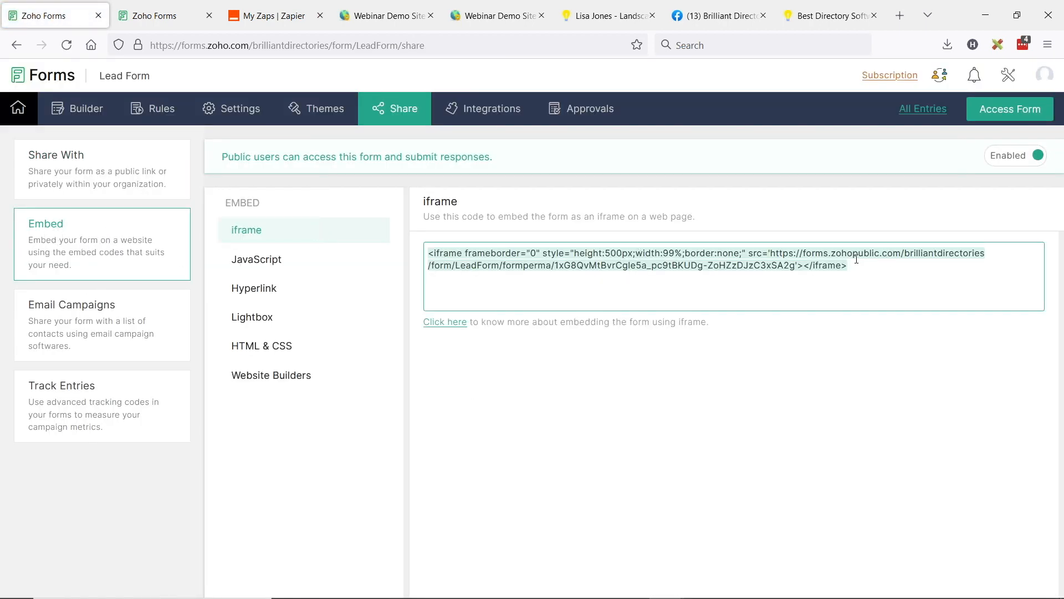
Step: Switch to the demo directory website and load its page at webinardemo.directoryup.com/getmatched
{"action": "left_click", "coordinate": [607, 16]}
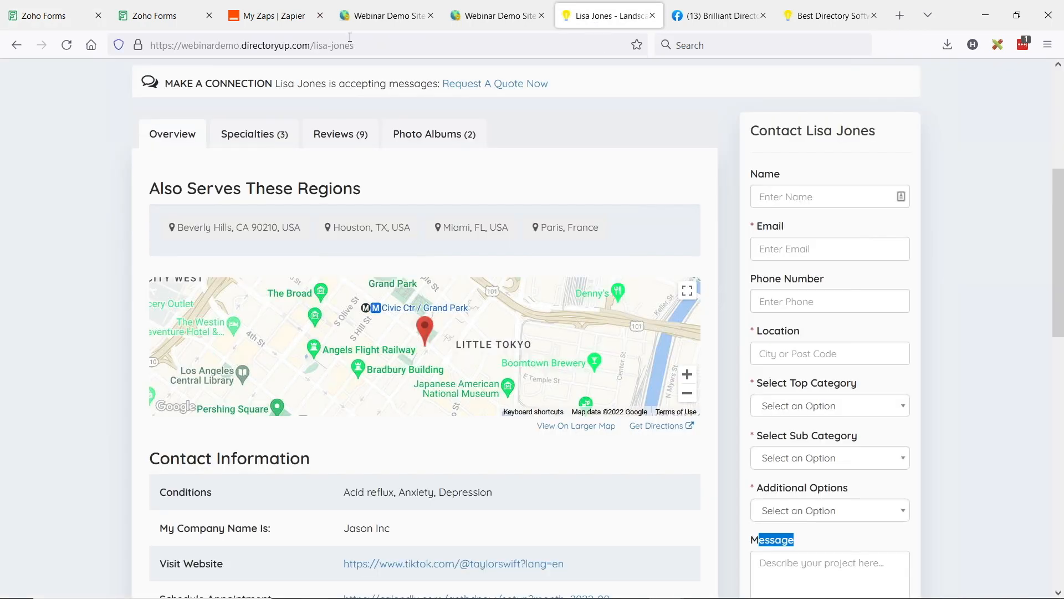
{"action": "left_click_drag", "start_coordinate": [314, 45], "coordinate": [357, 46]}
{"action": "type", "text": "getnmatch"}
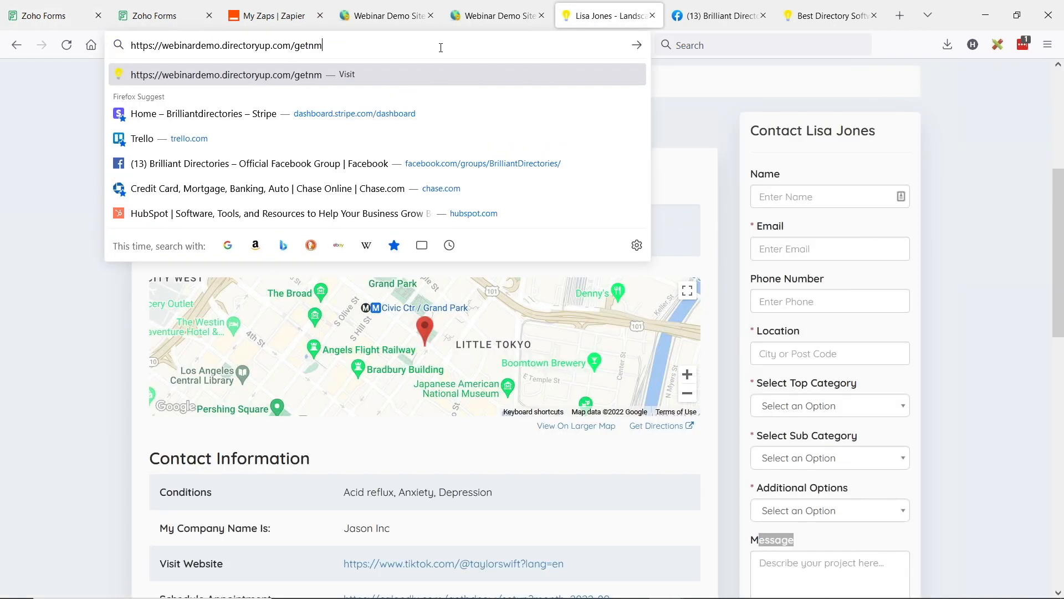
{"action": "key", "text": "BackSpace"}
{"action": "key", "text": "BackSpace"}
{"action": "key", "text": "BackSpace"}
{"action": "key", "text": "BackSpace"}
{"action": "key", "text": "BackSpace"}
{"action": "key", "text": "BackSpace"}
{"action": "type", "text": "mathc"}
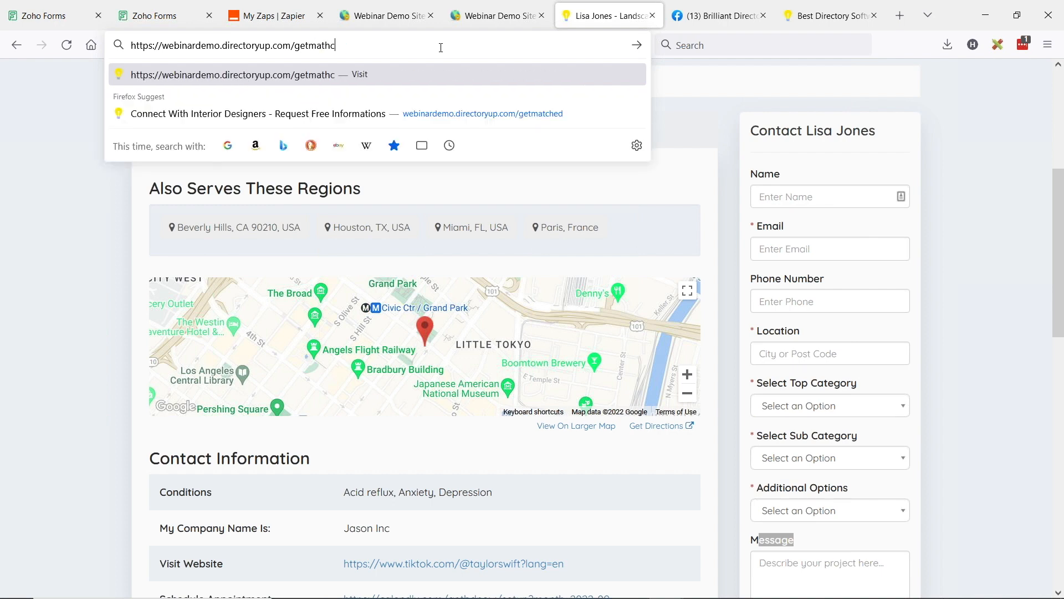
{"action": "key", "text": "BackSpace"}
{"action": "key", "text": "BackSpace"}
{"action": "type", "text": "ch"}
{"action": "key", "text": "Return"}
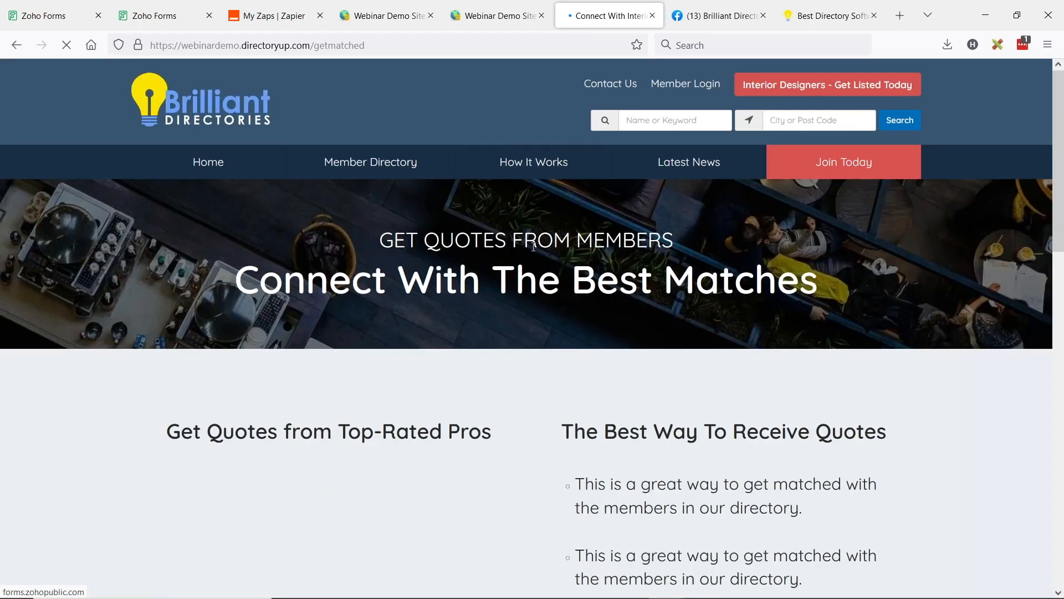
Step: Choose Roofing in the embedded quote form and try its follow-up question with both Commericial and Residential
{"action": "scroll", "coordinate": [643, 253], "scroll_direction": "down", "scroll_amount": 3}
{"action": "scroll", "coordinate": [643, 254], "scroll_direction": "down", "scroll_amount": 3}
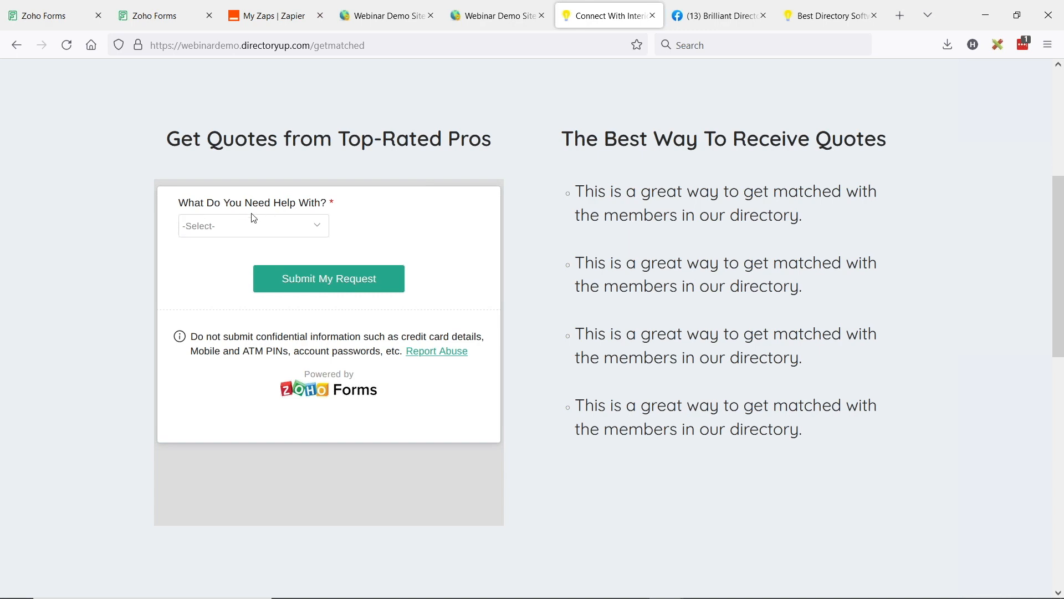
{"action": "left_click", "coordinate": [295, 237]}
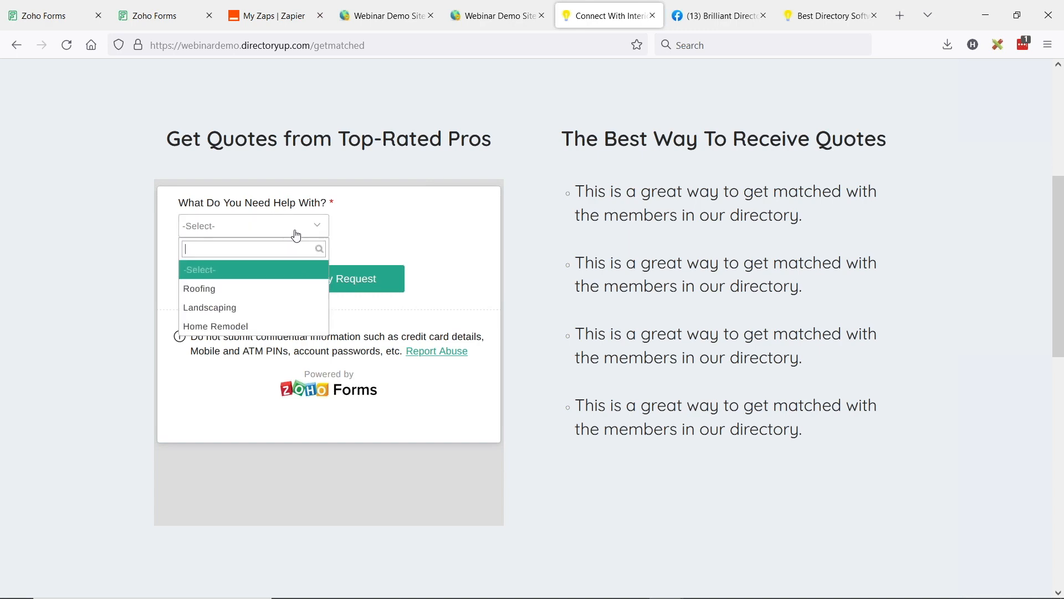
{"action": "left_click", "coordinate": [216, 289]}
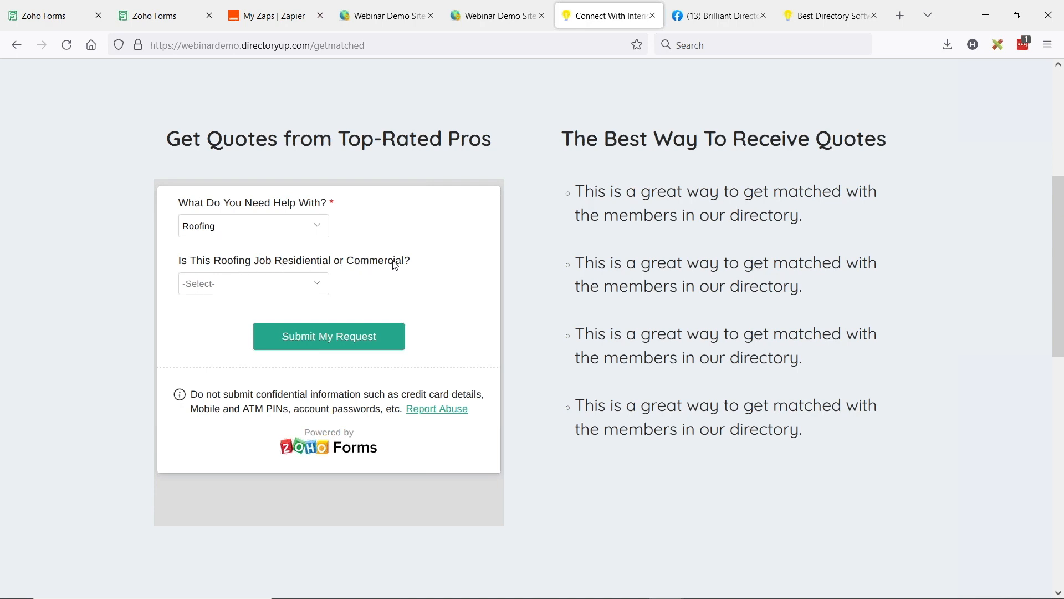
{"action": "left_click", "coordinate": [294, 292]}
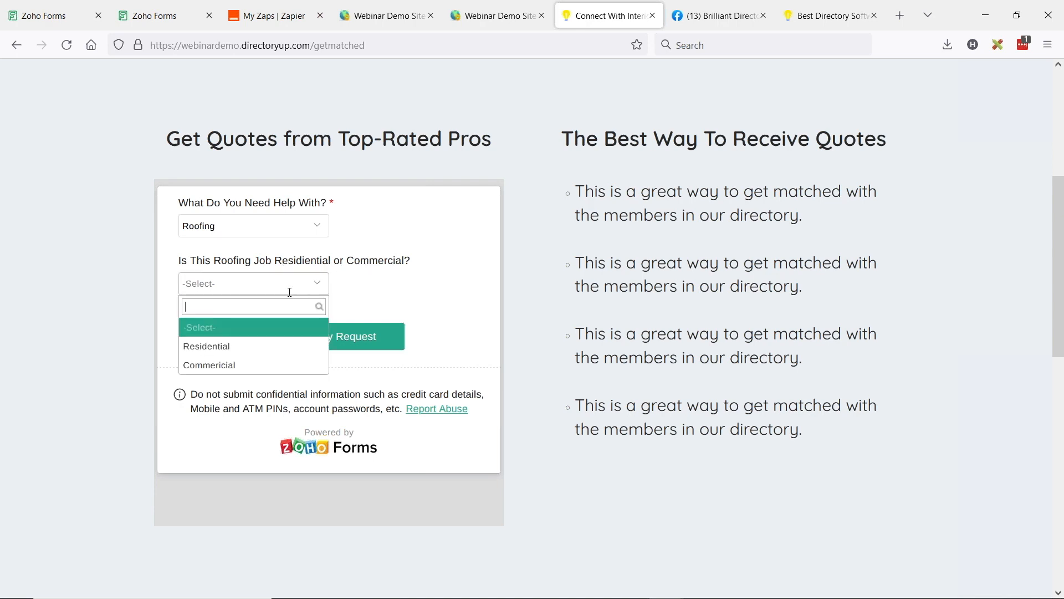
{"action": "left_click", "coordinate": [238, 346]}
{"action": "left_click", "coordinate": [236, 285]}
{"action": "left_click", "coordinate": [210, 366]}
{"action": "left_click", "coordinate": [234, 293]}
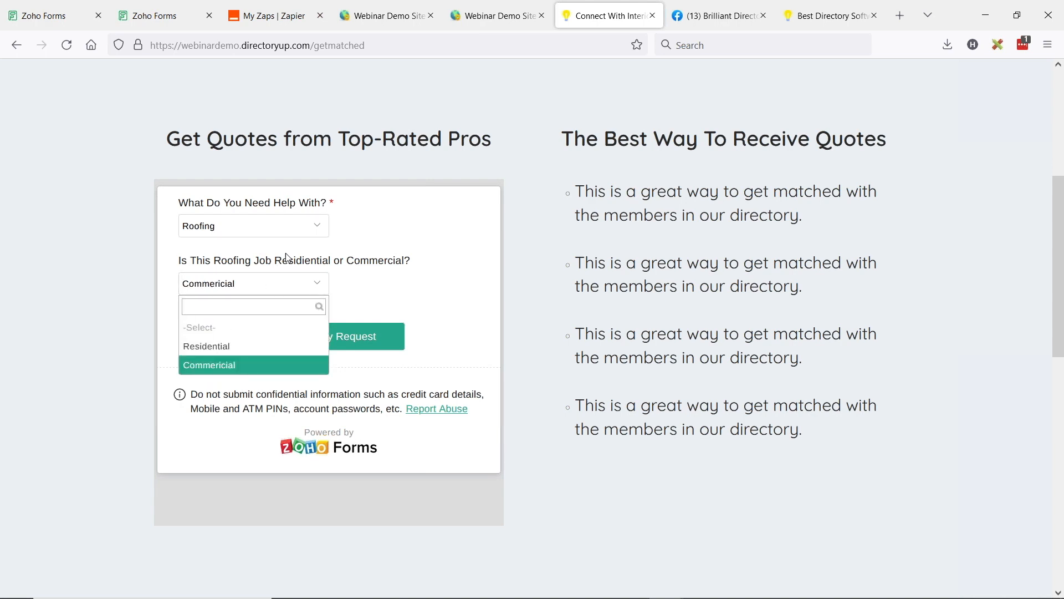
{"action": "left_click", "coordinate": [236, 350]}
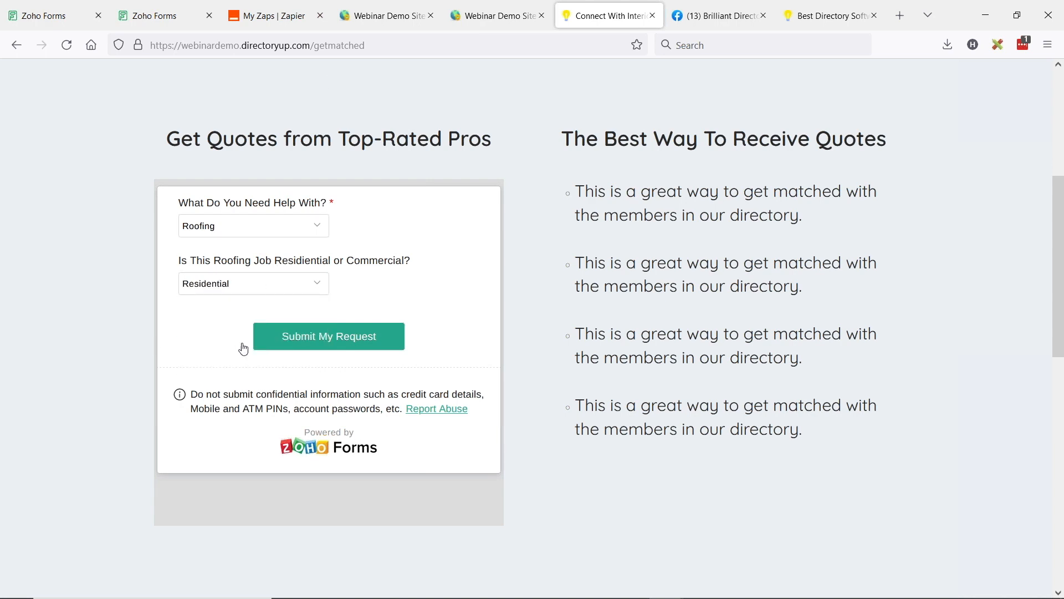
Step: Choose Landscaping and Residential in the quote form and review the project location, contact and additional details fields
{"action": "left_click", "coordinate": [239, 229]}
{"action": "left_click", "coordinate": [244, 308]}
{"action": "left_click", "coordinate": [250, 283]}
{"action": "left_click", "coordinate": [225, 347]}
{"action": "scroll", "coordinate": [335, 244], "scroll_direction": "down", "scroll_amount": 2}
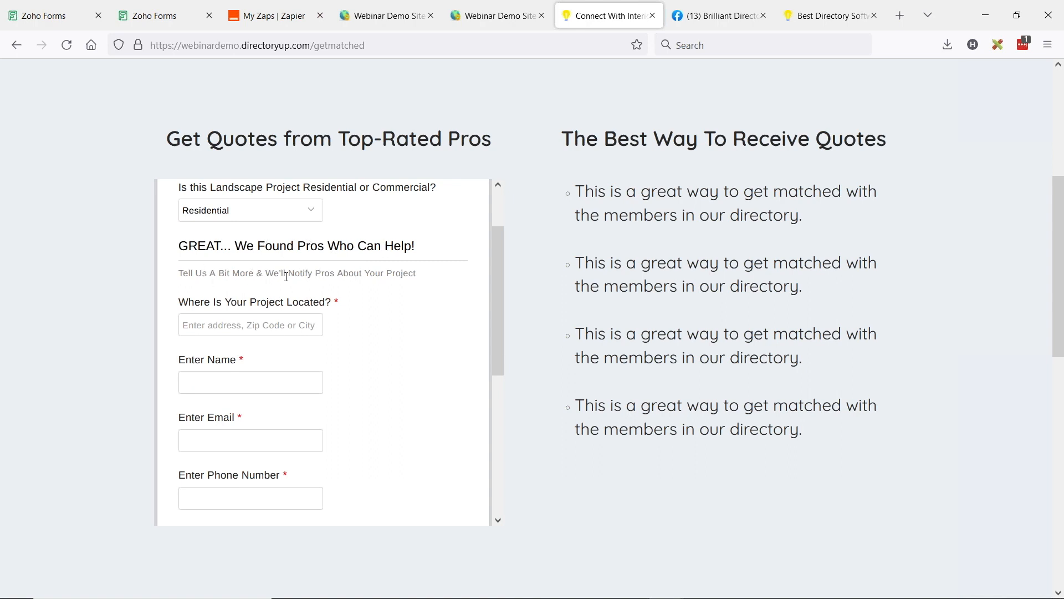
{"action": "scroll", "coordinate": [290, 306], "scroll_direction": "down", "scroll_amount": 4}
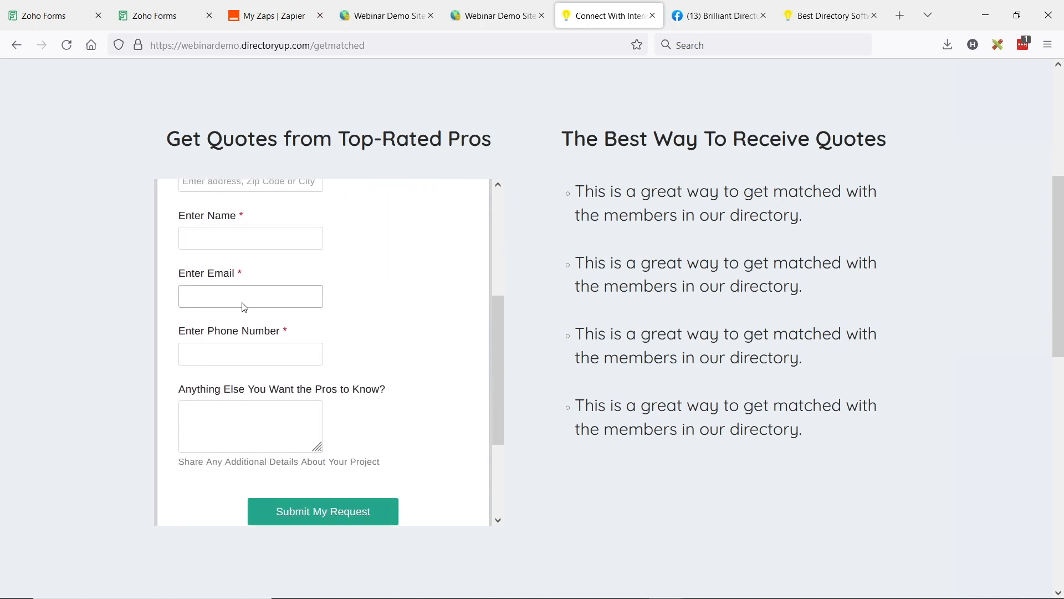
{"action": "scroll", "coordinate": [243, 304], "scroll_direction": "up", "scroll_amount": 2}
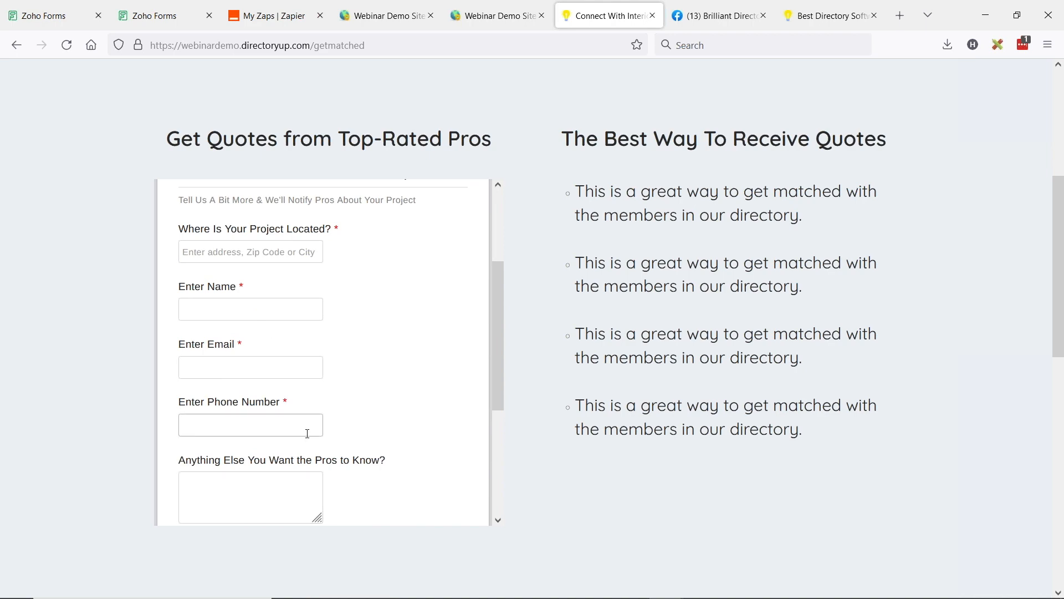
{"action": "scroll", "coordinate": [309, 435], "scroll_direction": "up", "scroll_amount": 3}
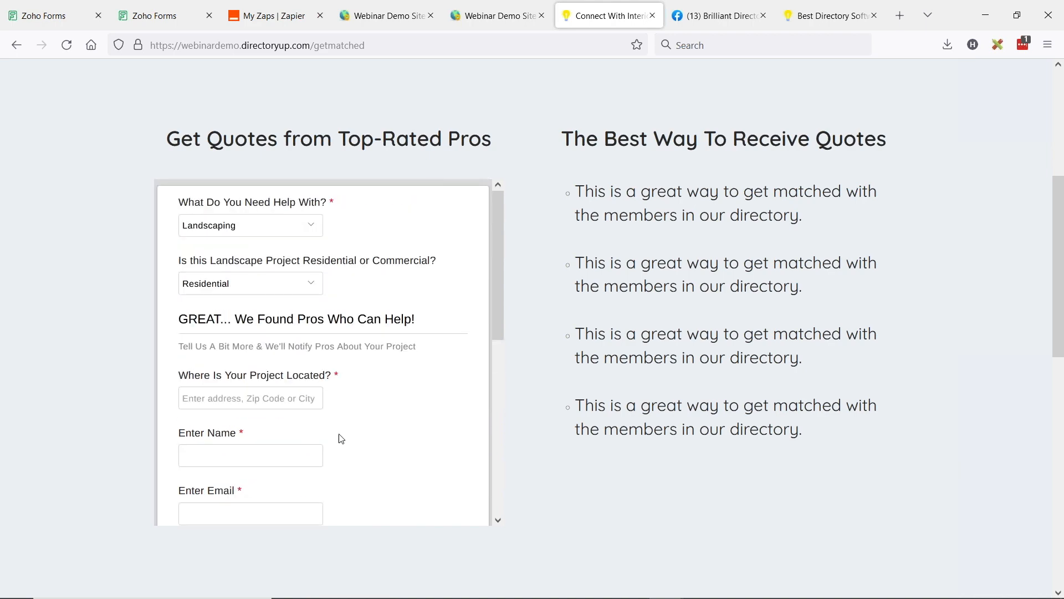
{"action": "scroll", "coordinate": [341, 439], "scroll_direction": "up", "scroll_amount": 3}
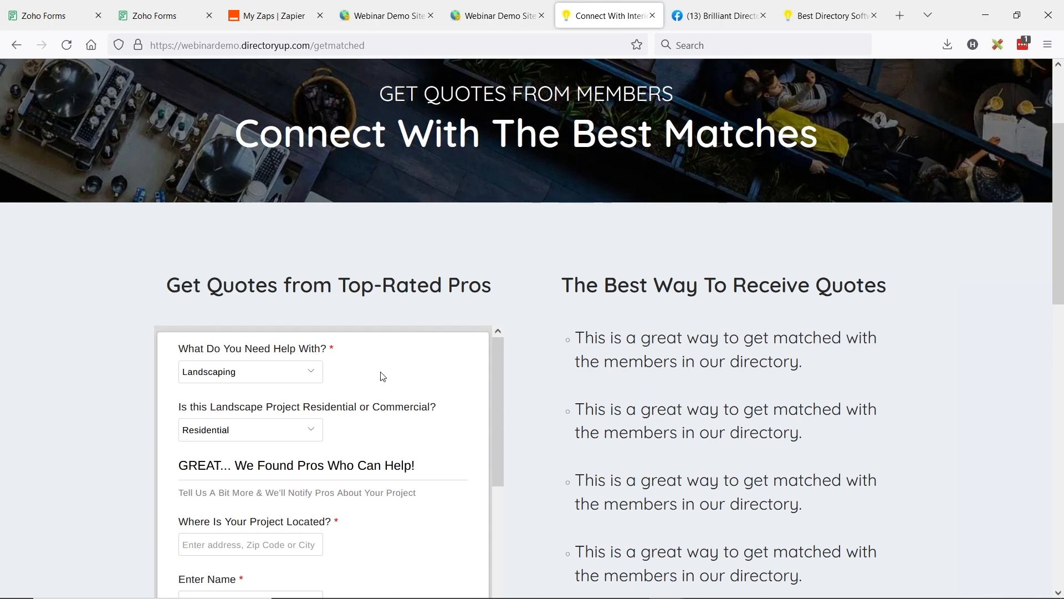
Step: Switch to Zapier, create a new Zap and browse the trigger apps matching "forms" and "face"
{"action": "left_click", "coordinate": [261, 16]}
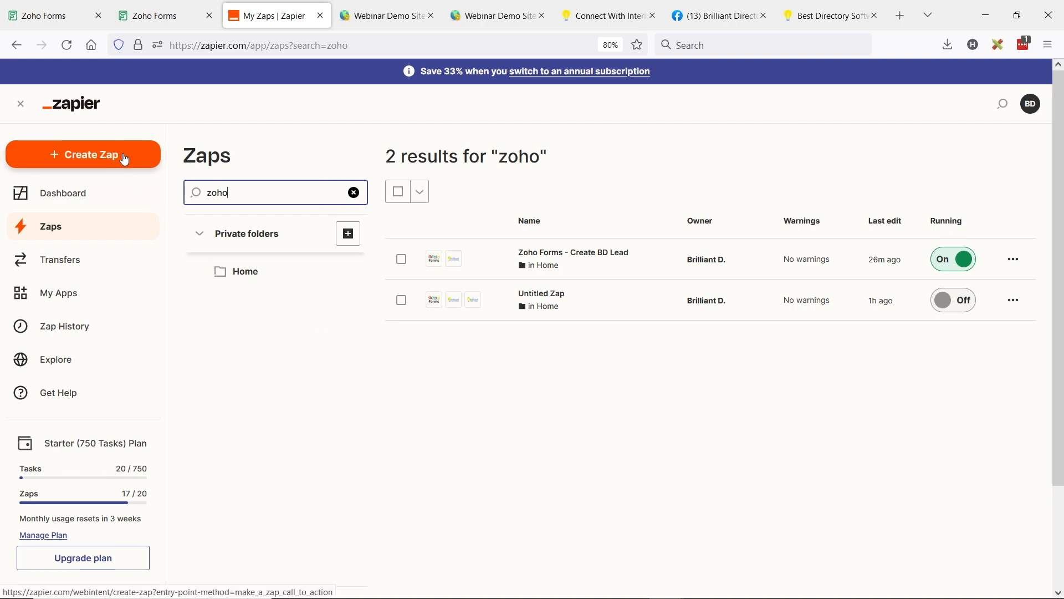
{"action": "left_click", "coordinate": [81, 161]}
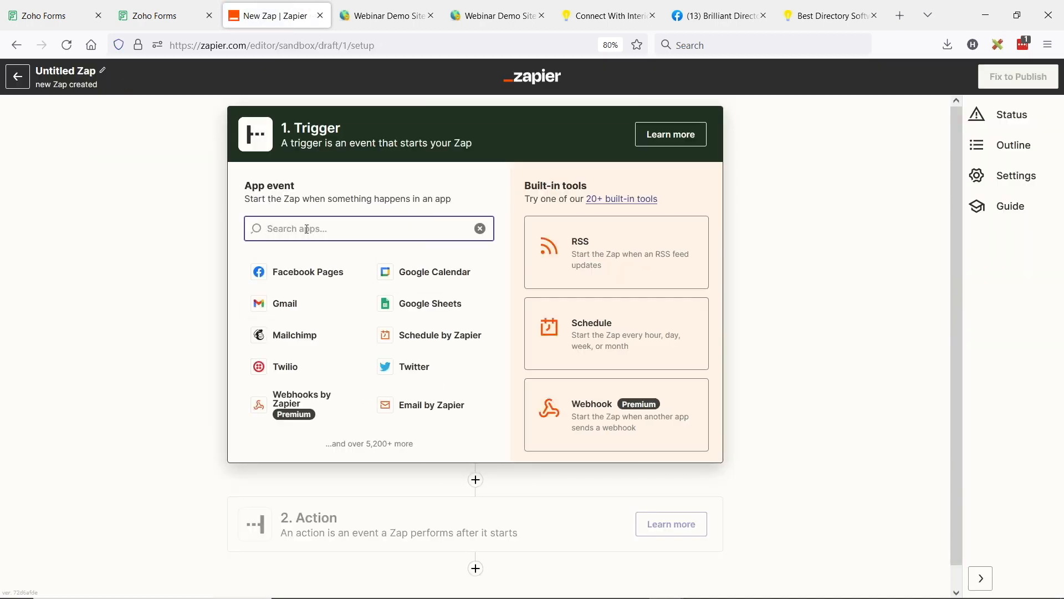
{"action": "type", "text": "forms"}
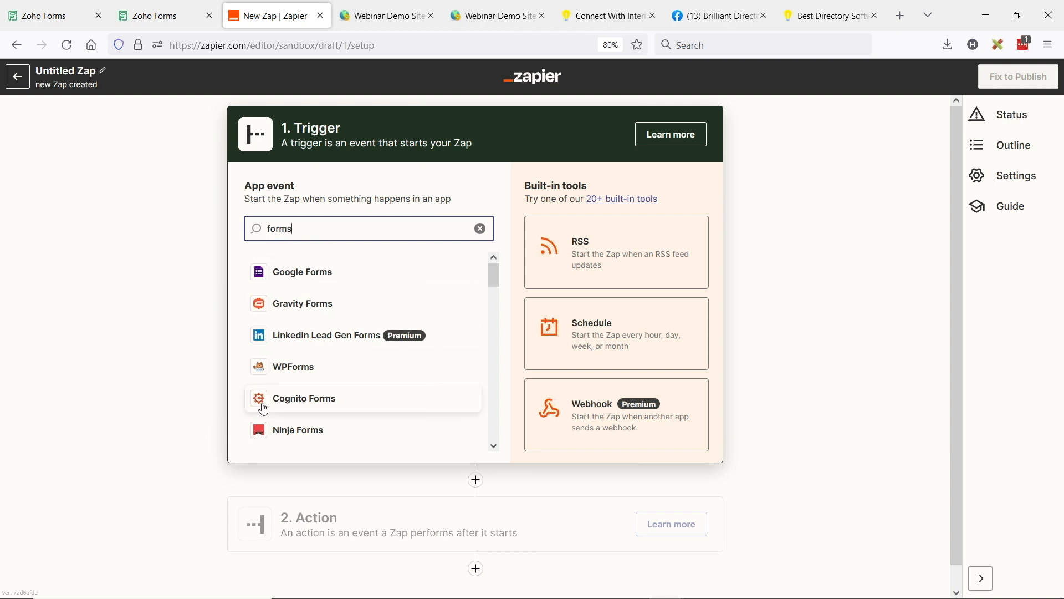
{"action": "scroll", "coordinate": [332, 399], "scroll_direction": "down", "scroll_amount": 4}
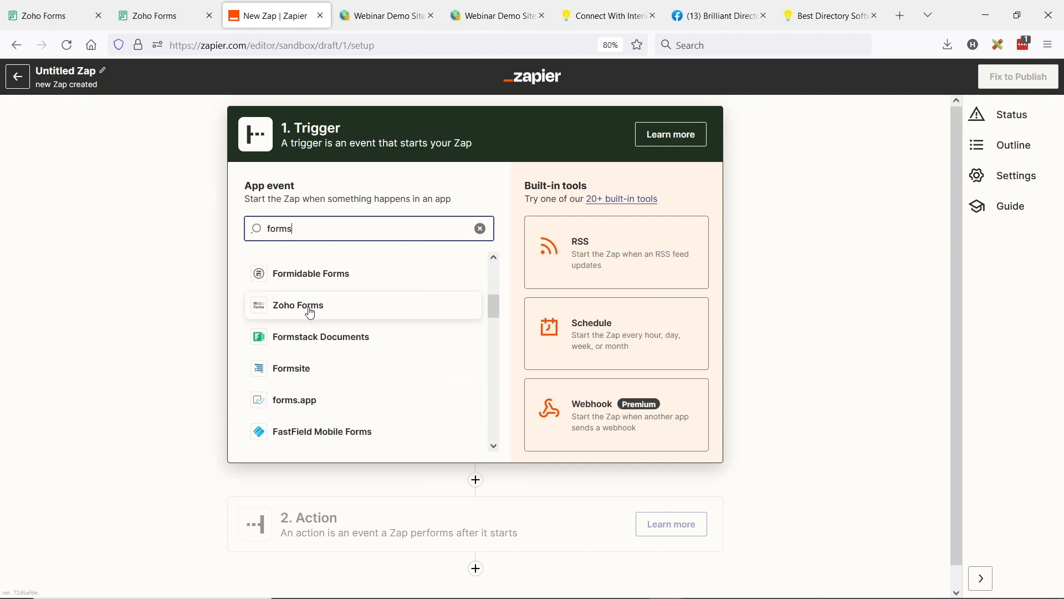
{"action": "scroll", "coordinate": [363, 345], "scroll_direction": "down", "scroll_amount": 8}
{"action": "scroll", "coordinate": [394, 372], "scroll_direction": "down", "scroll_amount": 3}
{"action": "scroll", "coordinate": [399, 377], "scroll_direction": "up", "scroll_amount": 10}
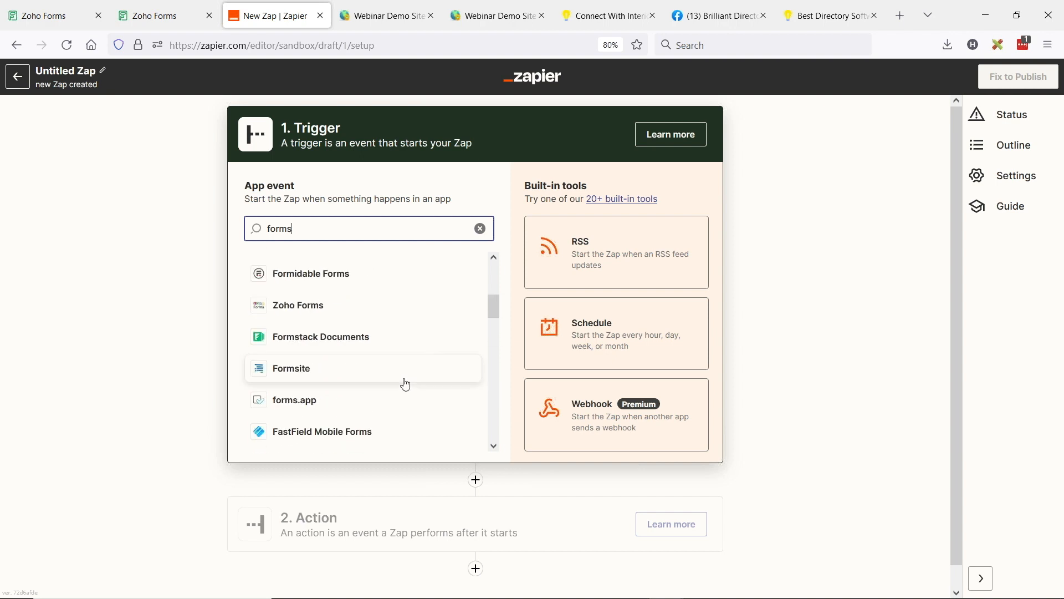
{"action": "scroll", "coordinate": [407, 383], "scroll_direction": "up", "scroll_amount": 5}
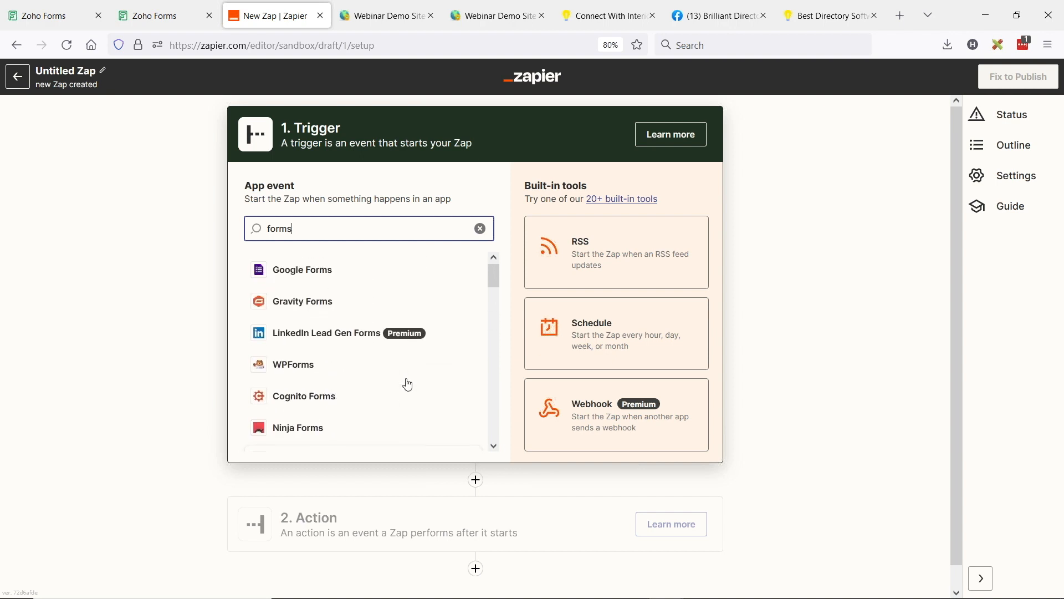
{"action": "left_click_drag", "start_coordinate": [258, 231], "coordinate": [196, 234]}
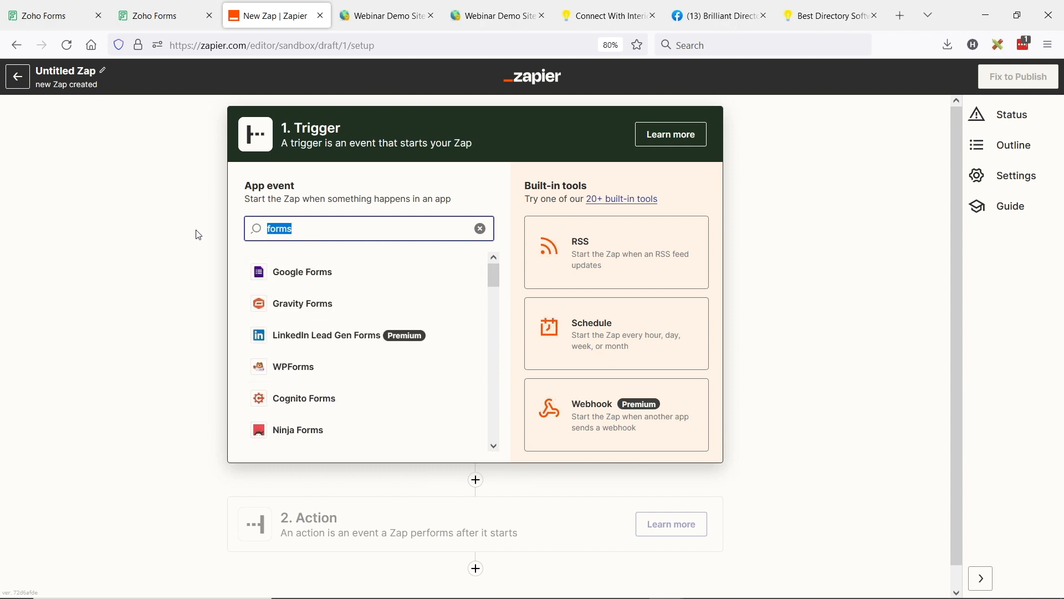
{"action": "type", "text": "face"}
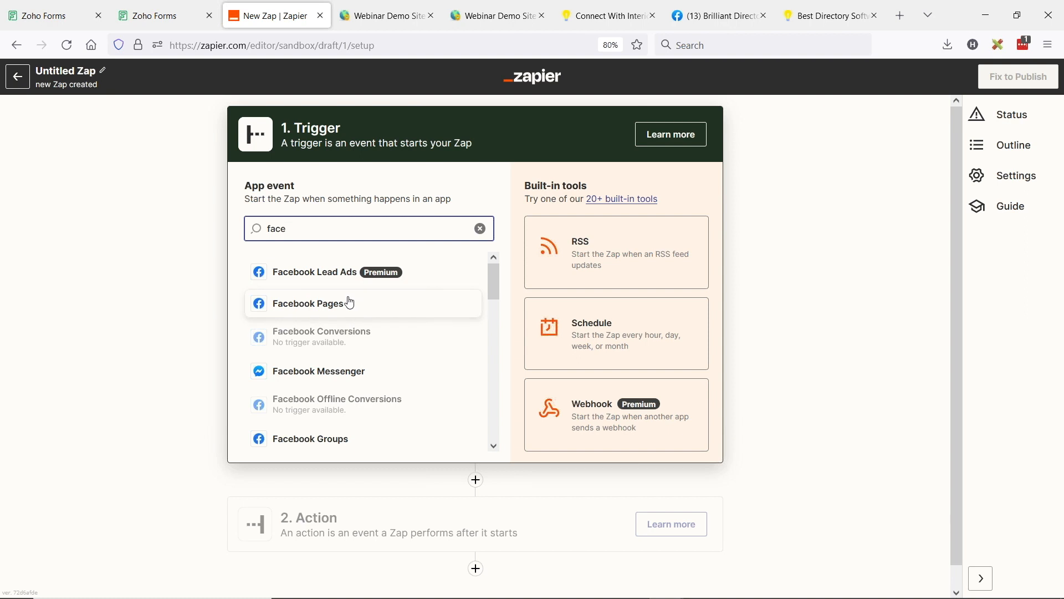
Step: Search the trigger apps for "zoho" and set Zoho Forms with the New Form Entry event as the trigger
{"action": "left_click_drag", "start_coordinate": [288, 229], "coordinate": [212, 224]}
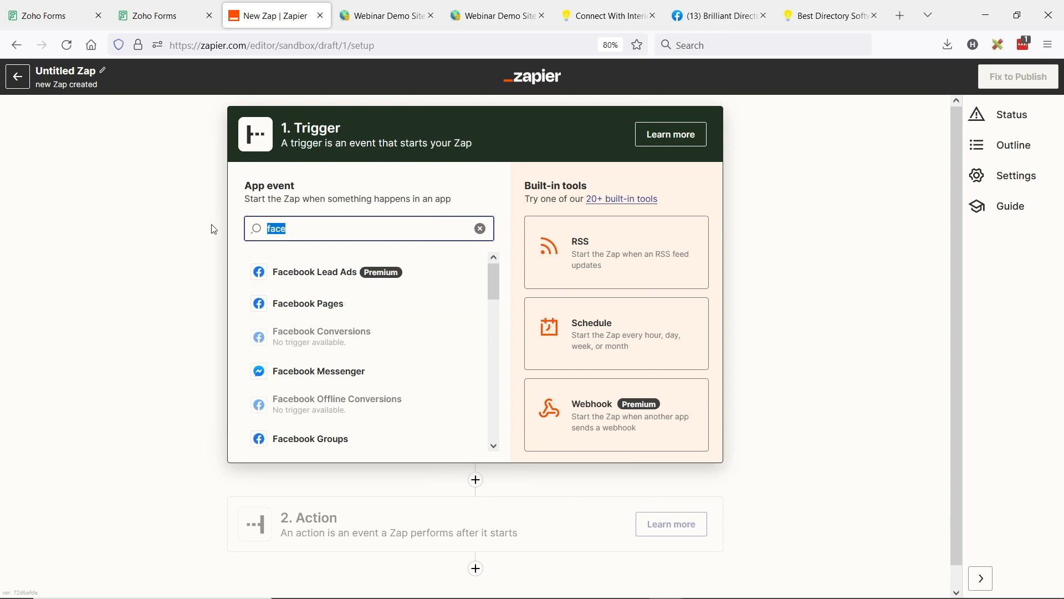
{"action": "type", "text": "zoo"}
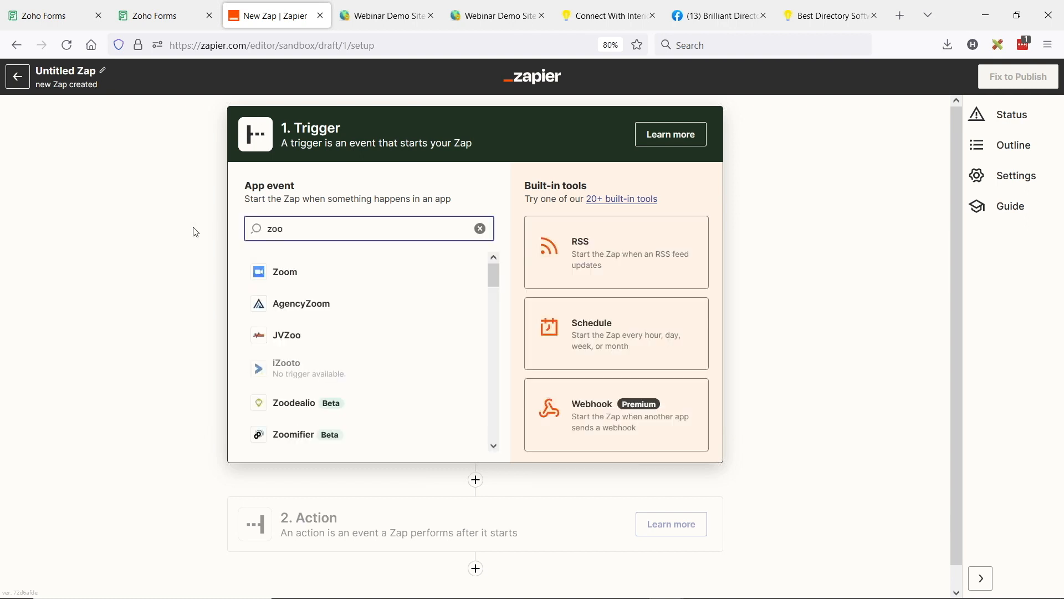
{"action": "type", "text": "ho"}
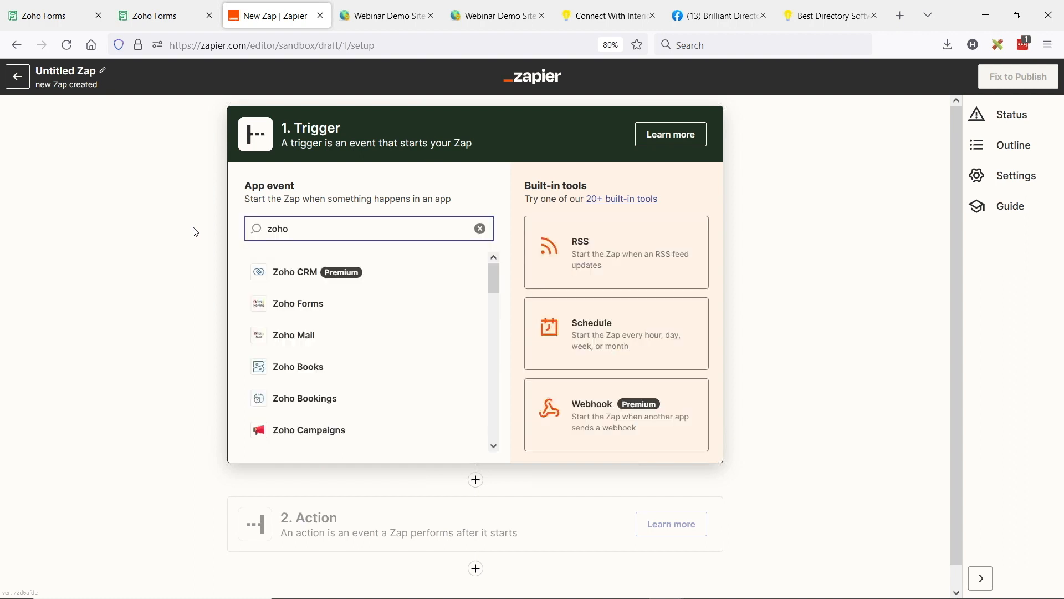
{"action": "left_click", "coordinate": [311, 309]}
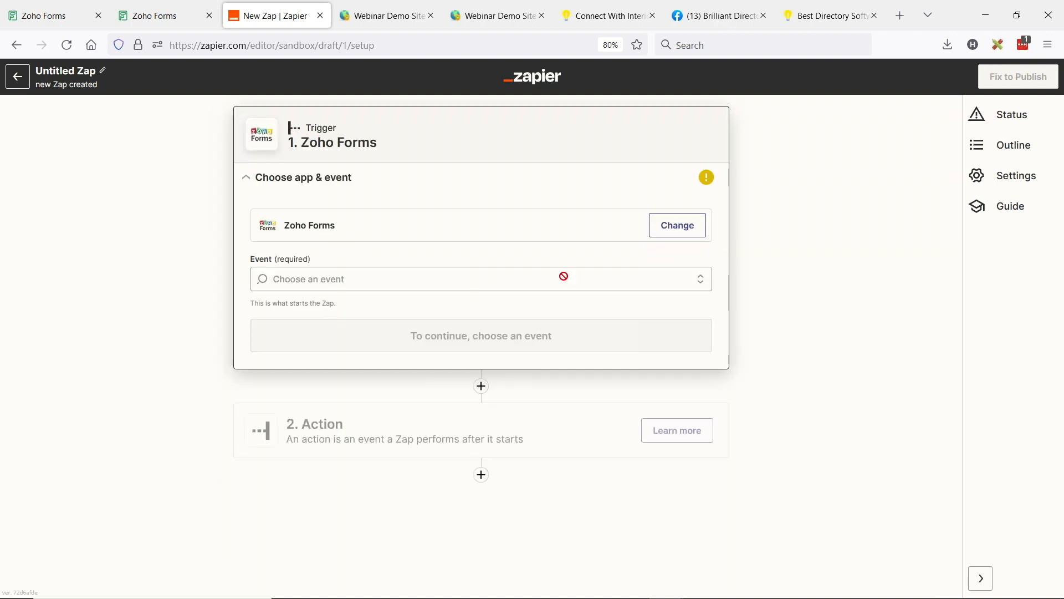
{"action": "left_click", "coordinate": [299, 279]}
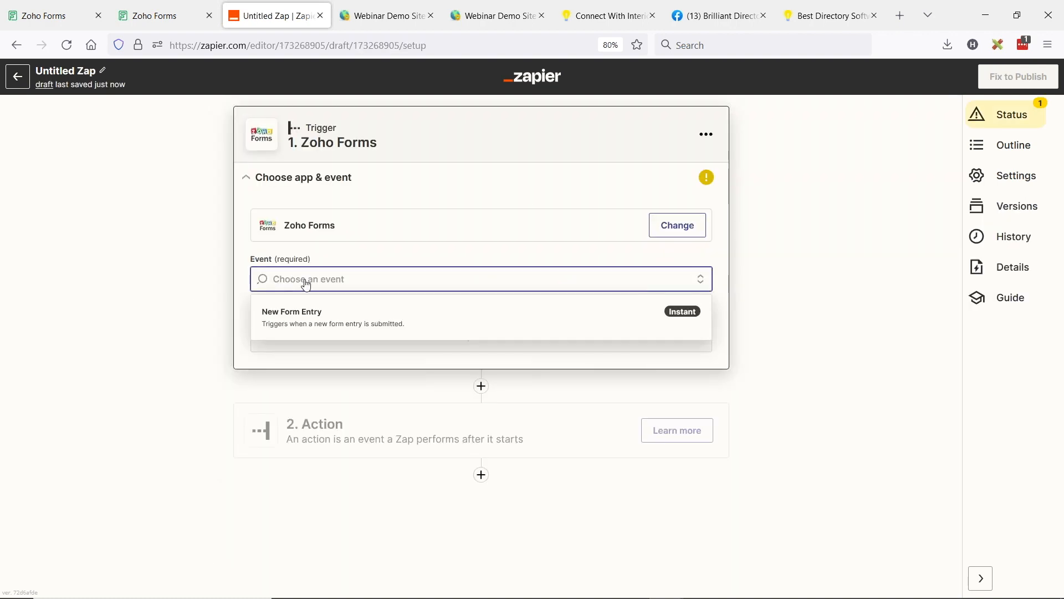
{"action": "left_click", "coordinate": [312, 324]}
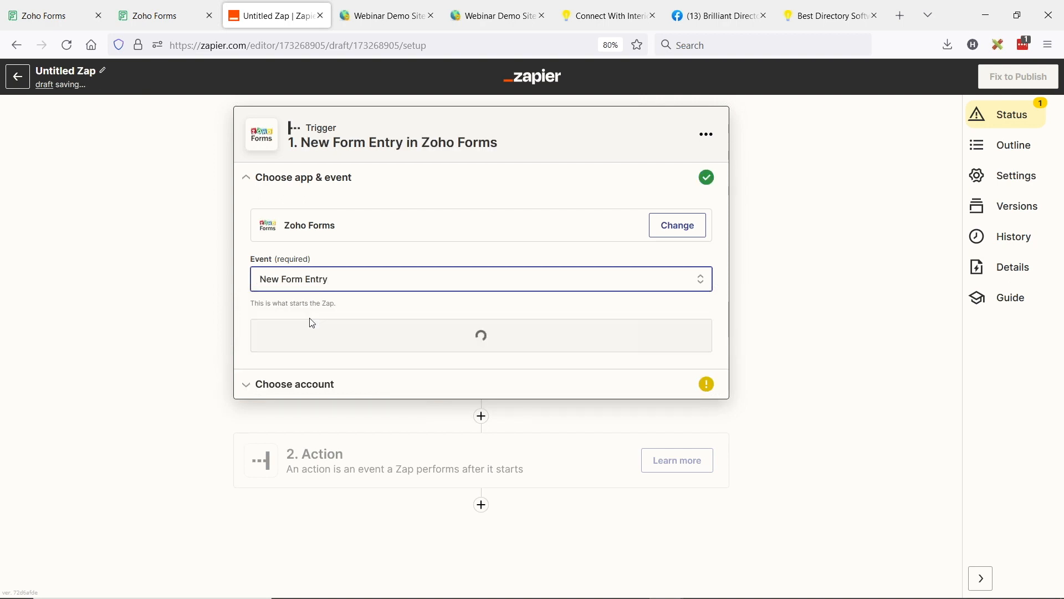
Step: Use the existing Zoho Forms account for the trigger and choose Lead Form as its form
{"action": "left_click", "coordinate": [356, 326]}
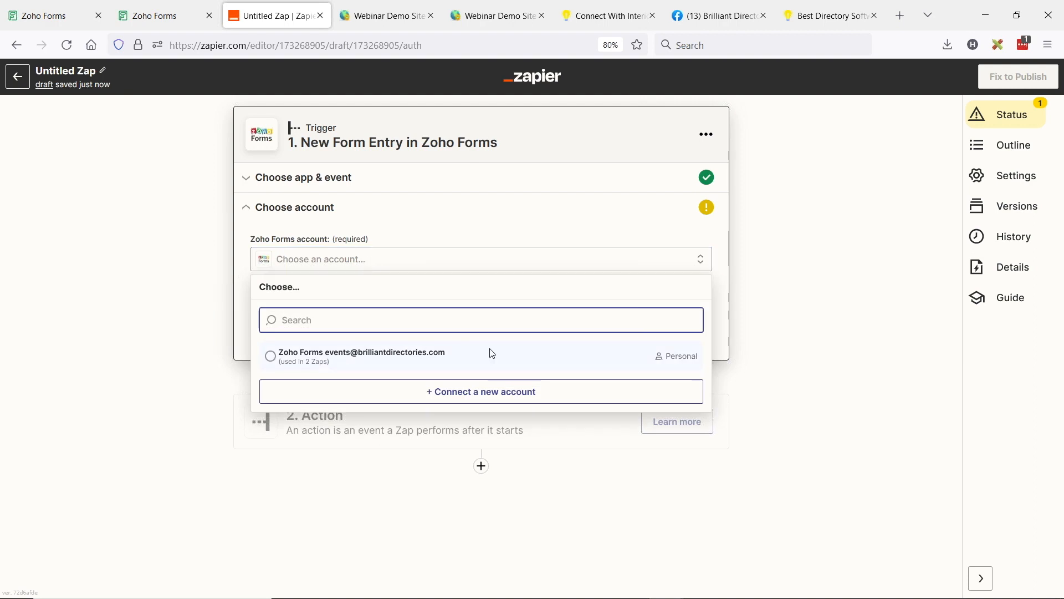
{"action": "left_click", "coordinate": [270, 355]}
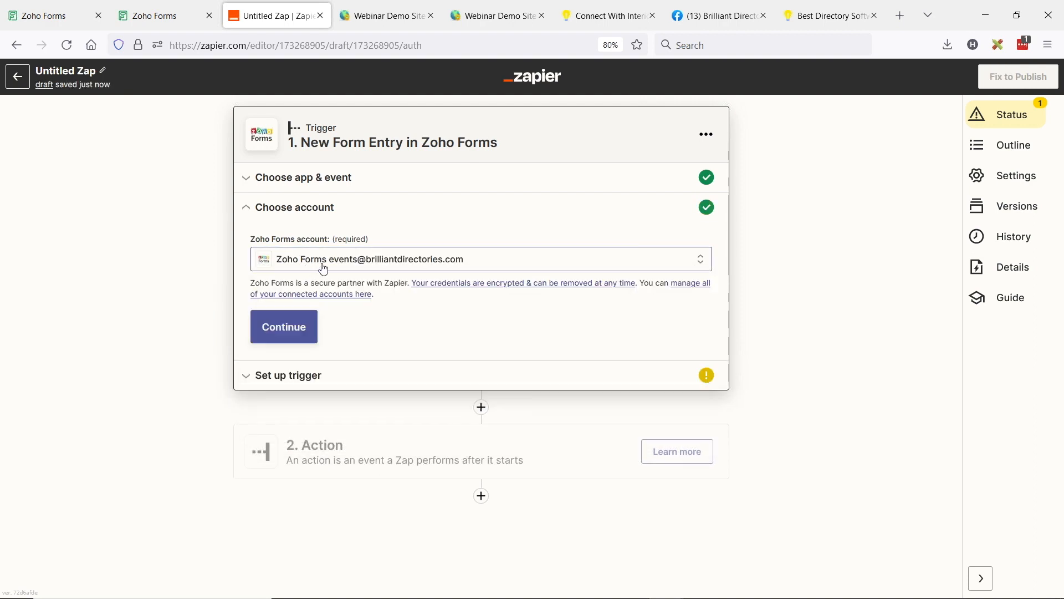
{"action": "left_click", "coordinate": [304, 335]}
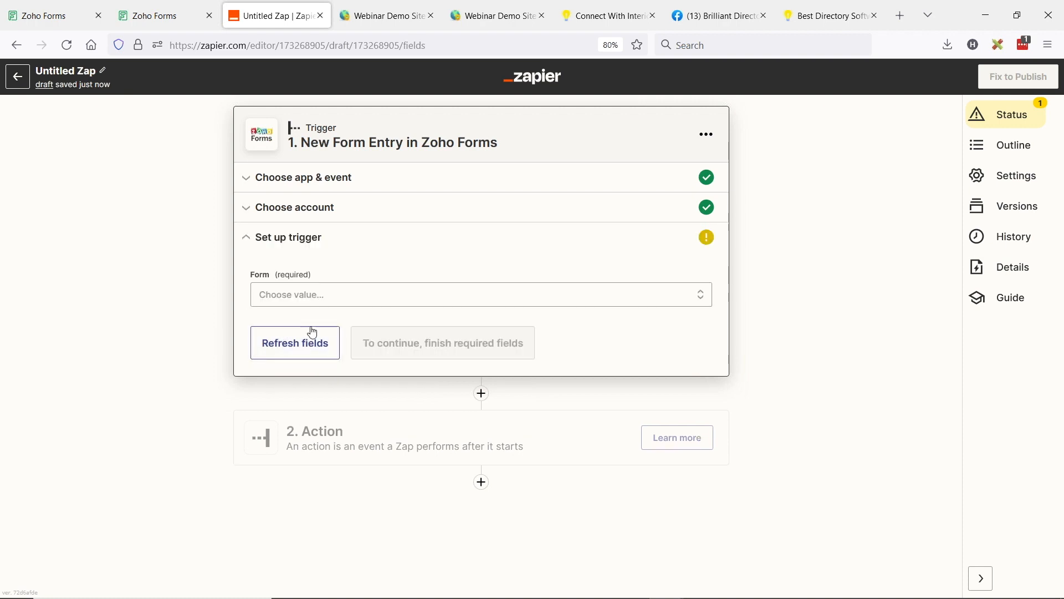
{"action": "left_click", "coordinate": [305, 294]}
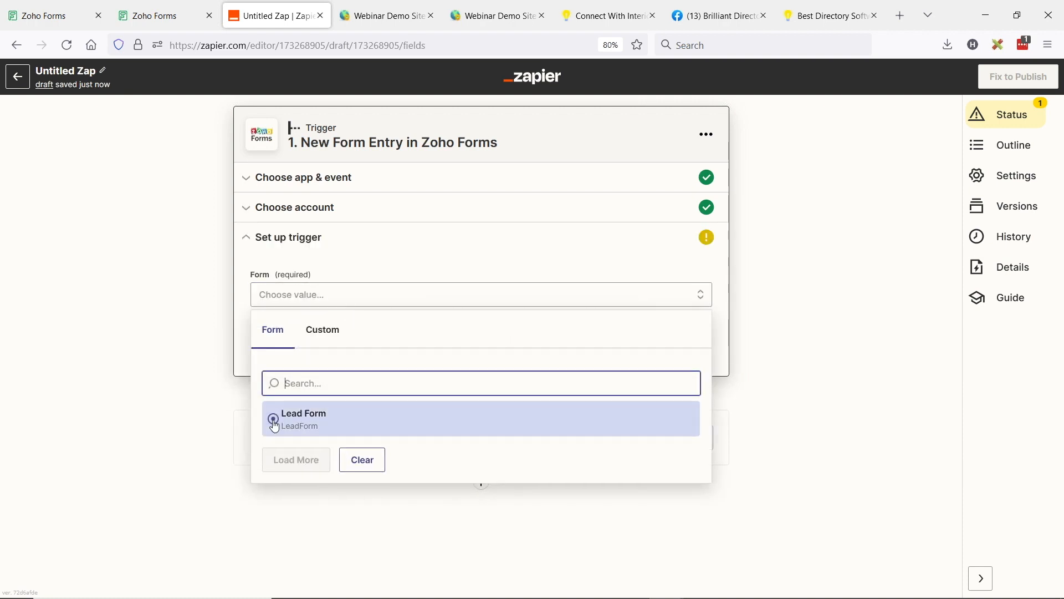
{"action": "left_click", "coordinate": [275, 425]}
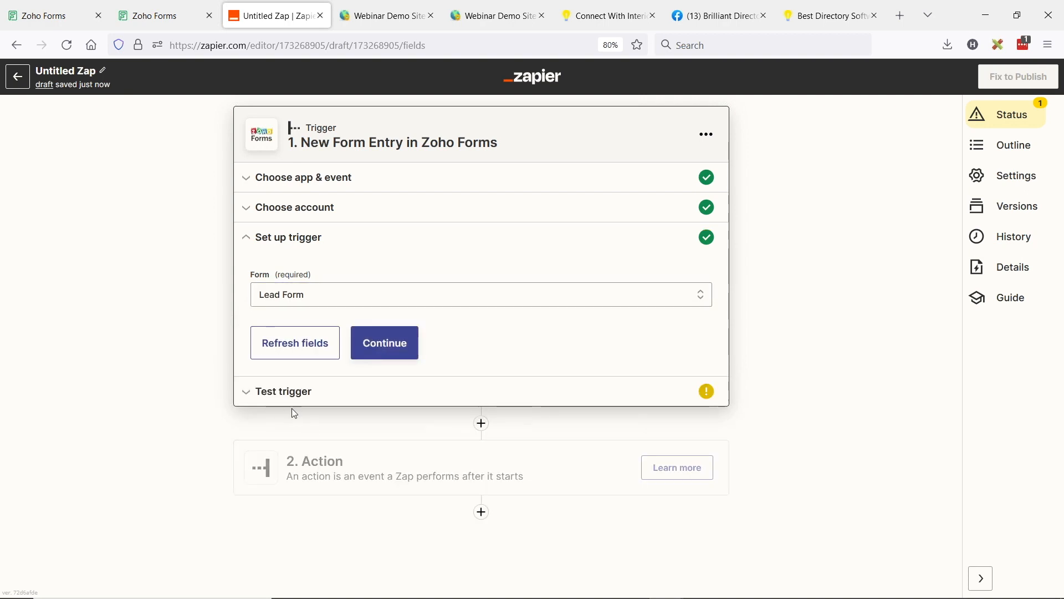
Step: Test the trigger and check the selectable form entries, keeping Form entry C
{"action": "left_click", "coordinate": [289, 396]}
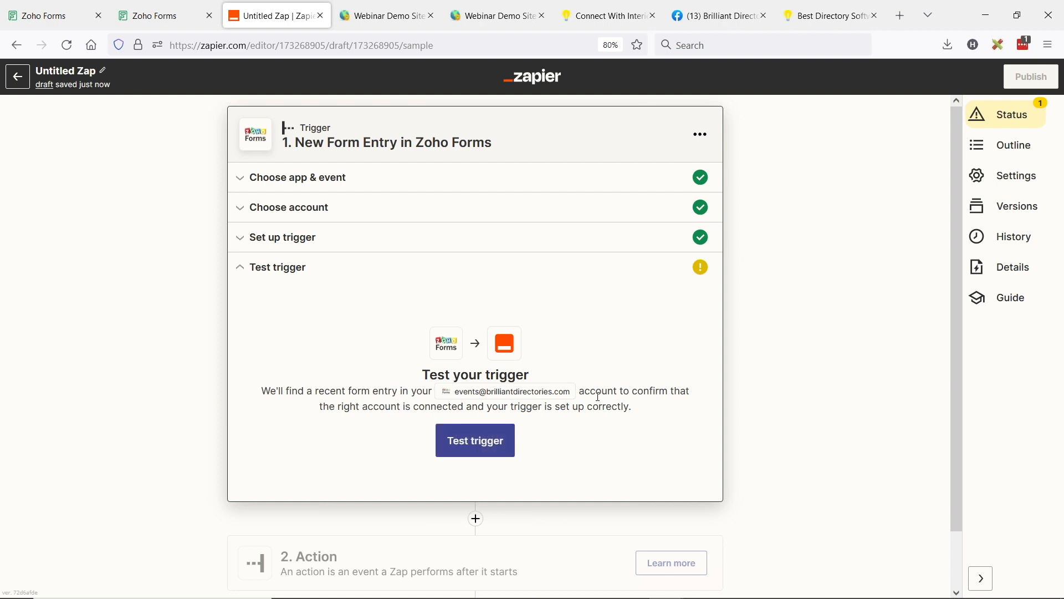
{"action": "left_click", "coordinate": [481, 442]}
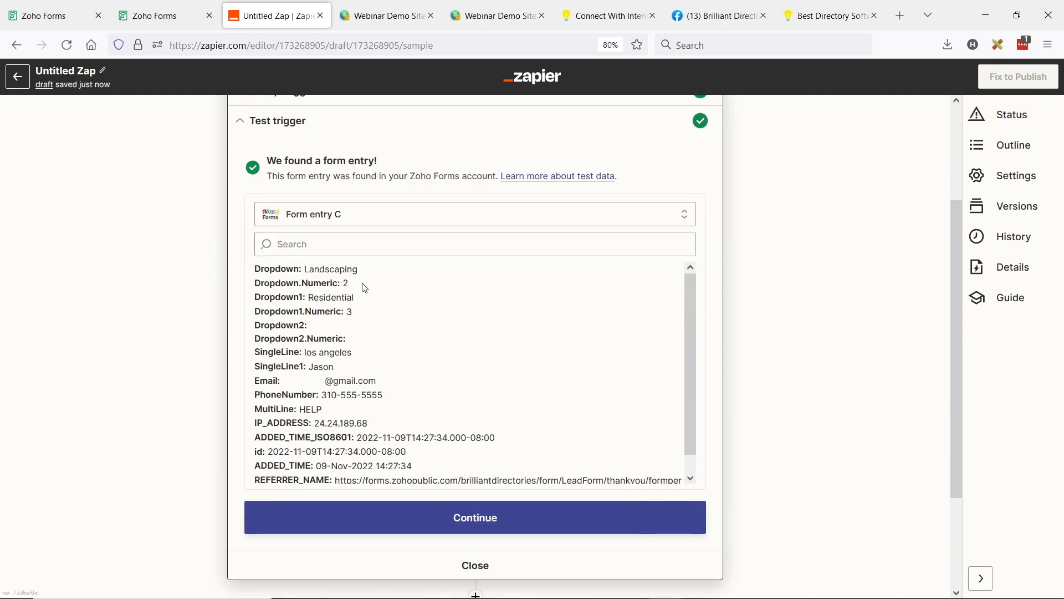
{"action": "left_click", "coordinate": [347, 210]}
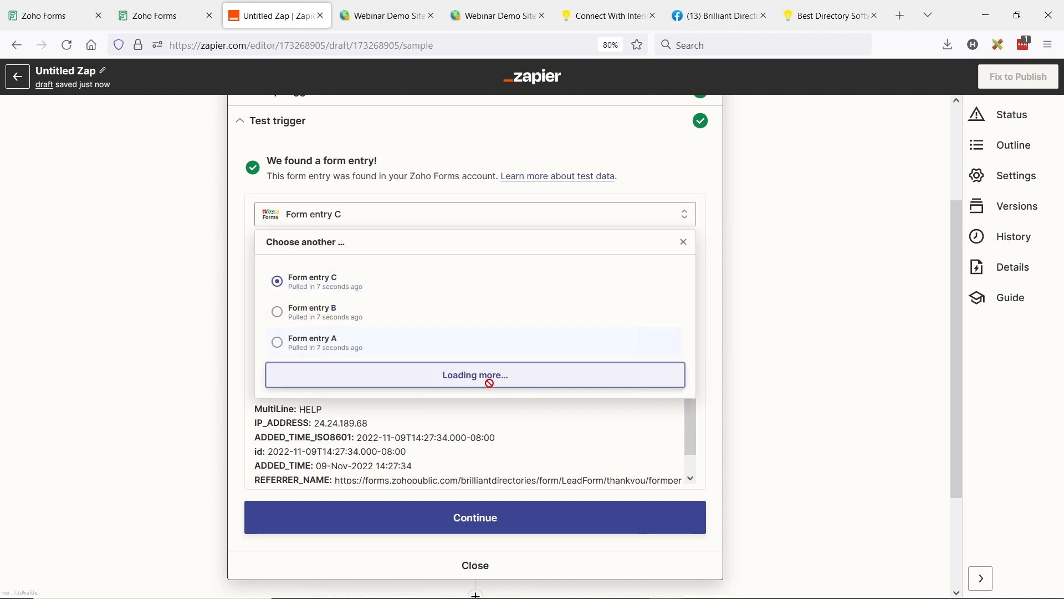
{"action": "left_click", "coordinate": [583, 481]}
Step: Continue past the trigger test and set the action to Brilliant Directories with the Create Lead event
{"action": "scroll", "coordinate": [583, 482], "scroll_direction": "down", "scroll_amount": 1}
{"action": "left_click", "coordinate": [480, 518]}
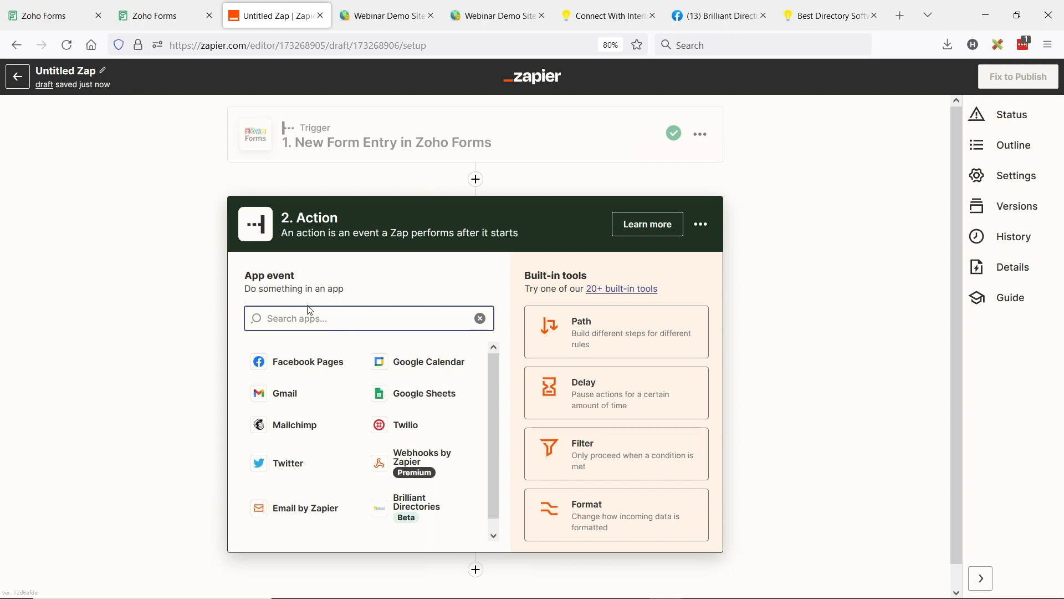
{"action": "type", "text": "brilliant"}
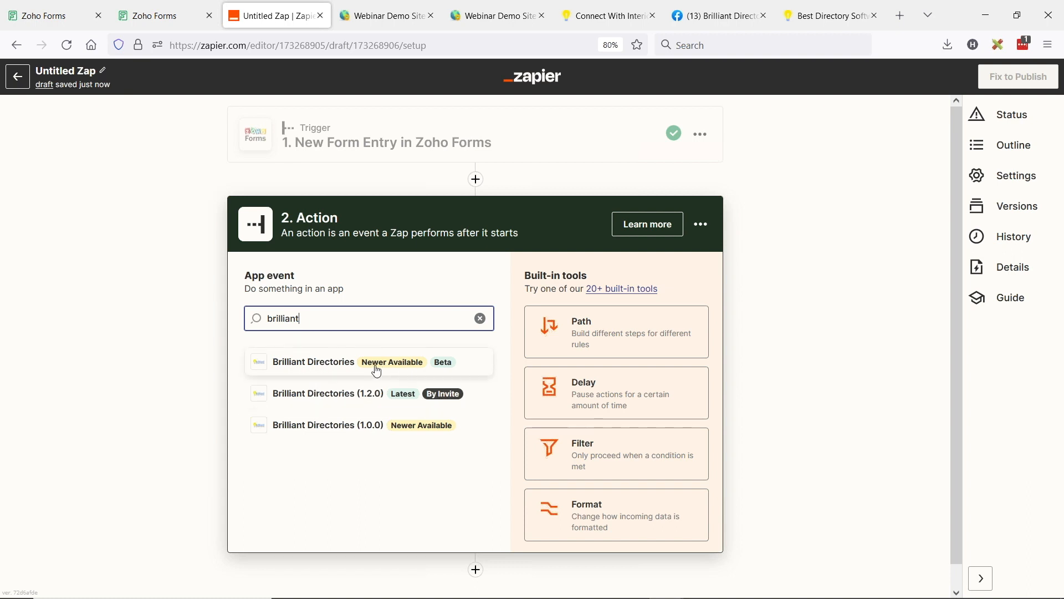
{"action": "left_click", "coordinate": [445, 369]}
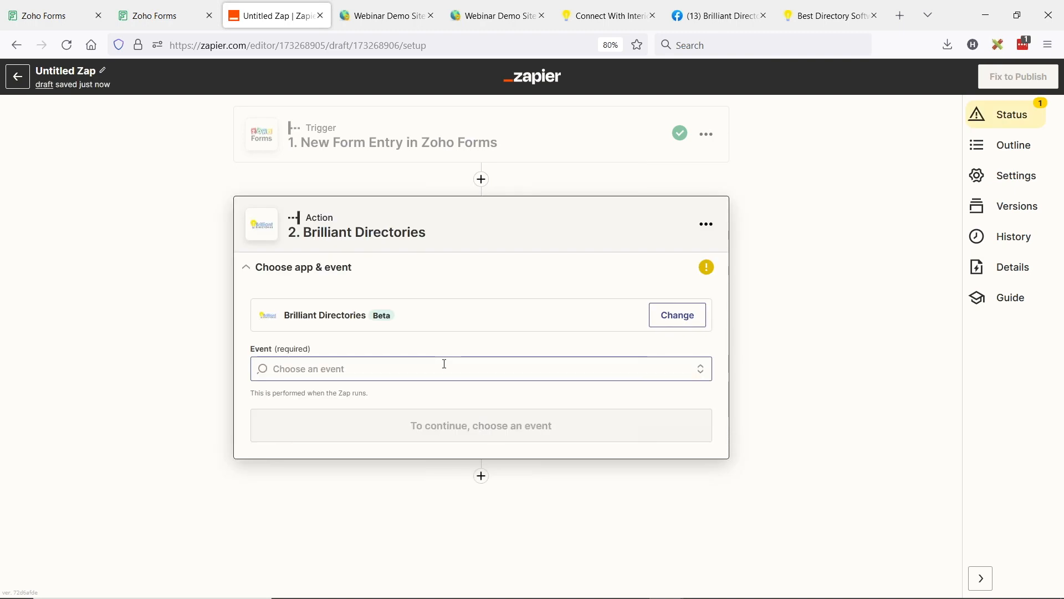
{"action": "left_click", "coordinate": [272, 369]}
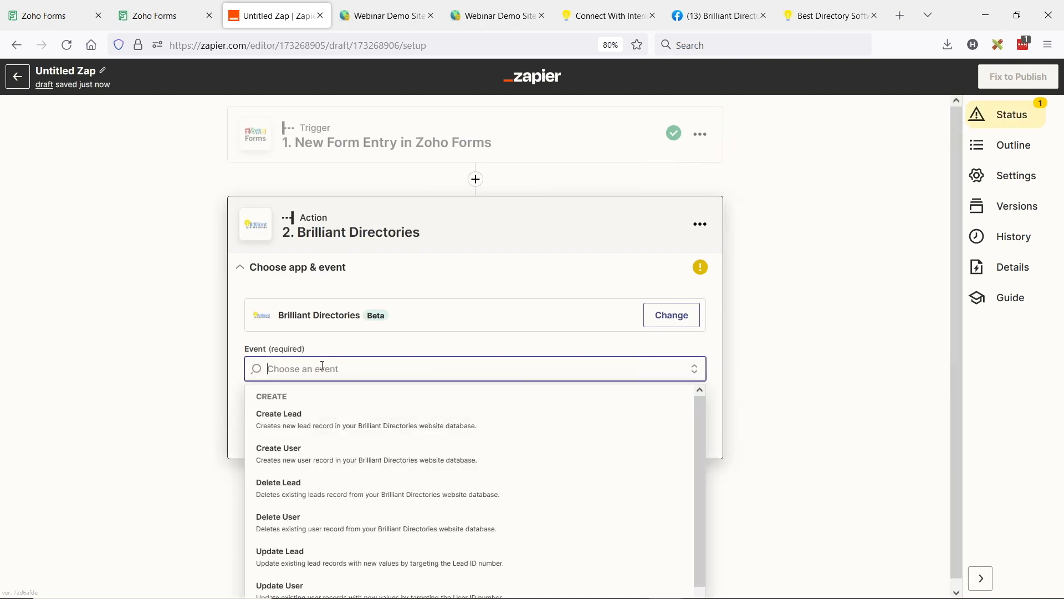
{"action": "left_click", "coordinate": [345, 426]}
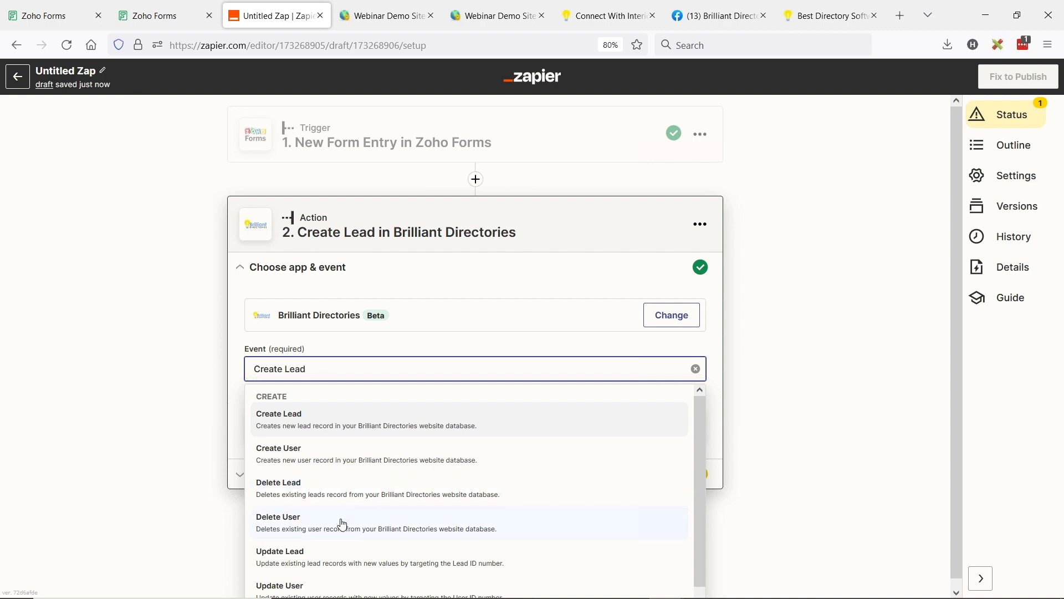
{"action": "scroll", "coordinate": [343, 524], "scroll_direction": "down", "scroll_amount": 1}
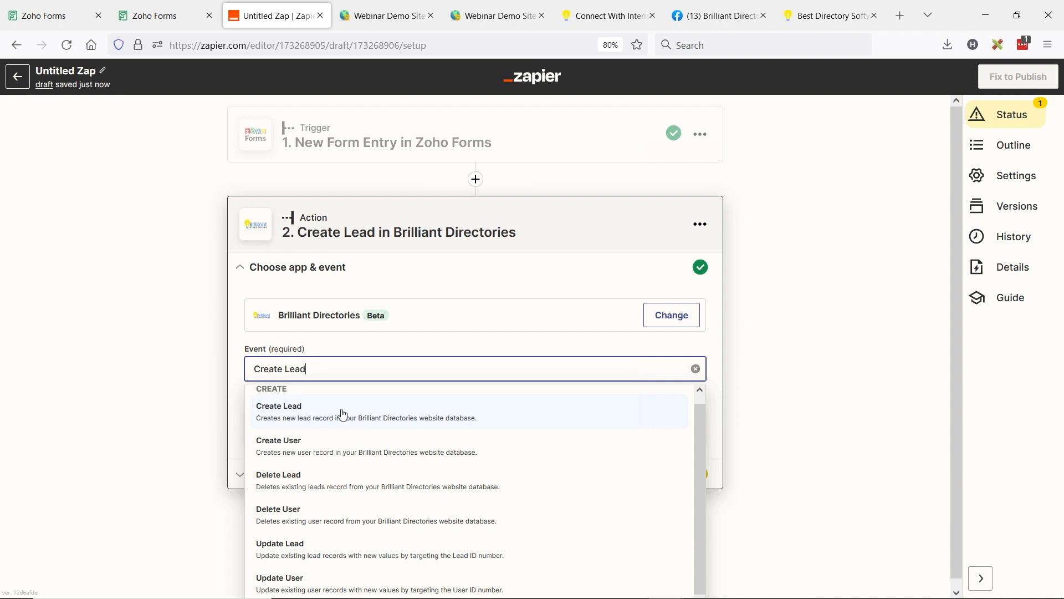
{"action": "left_click", "coordinate": [317, 416]}
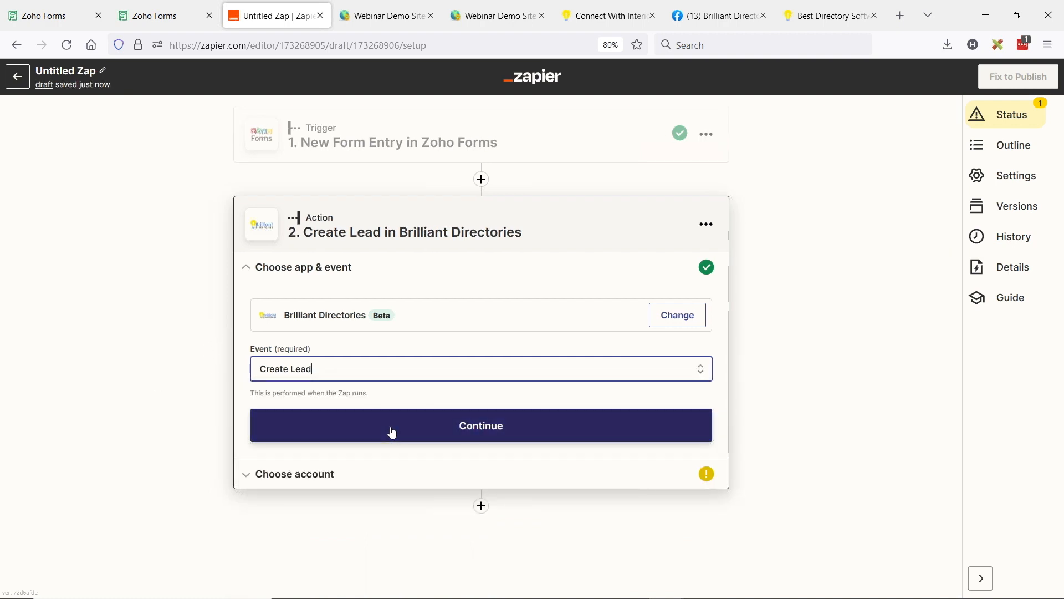
{"action": "left_click", "coordinate": [393, 431]}
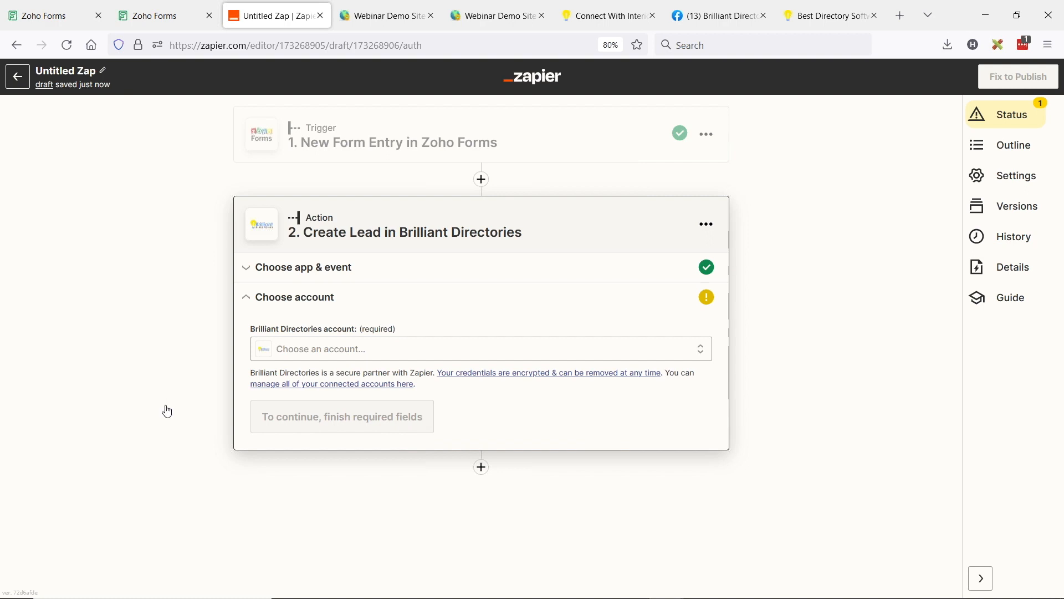
{"action": "left_click", "coordinate": [356, 349]}
{"action": "scroll", "coordinate": [562, 327], "scroll_direction": "down", "scroll_amount": 1}
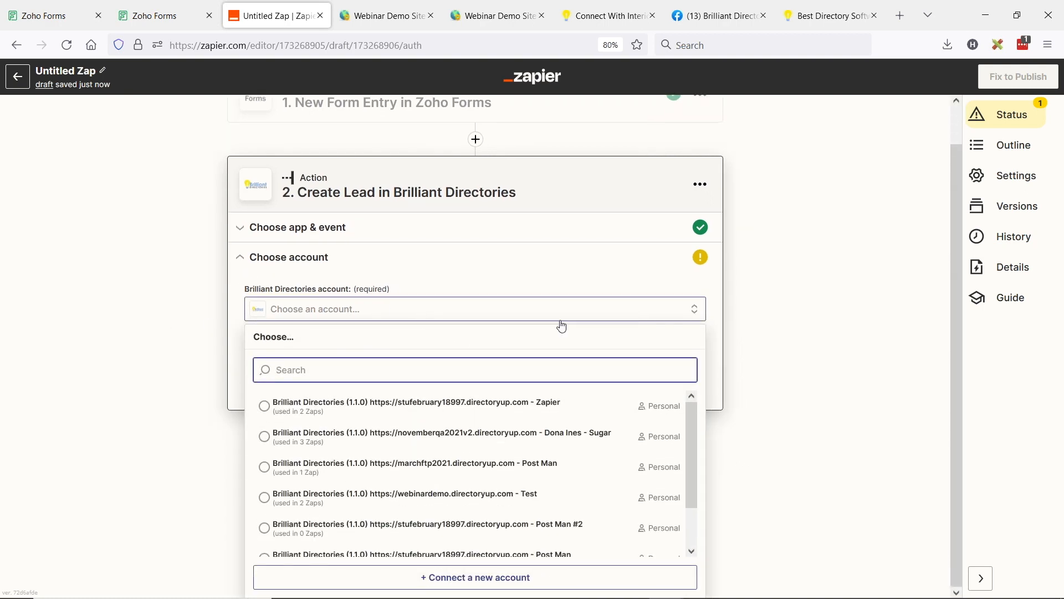
{"action": "left_click", "coordinate": [273, 501]}
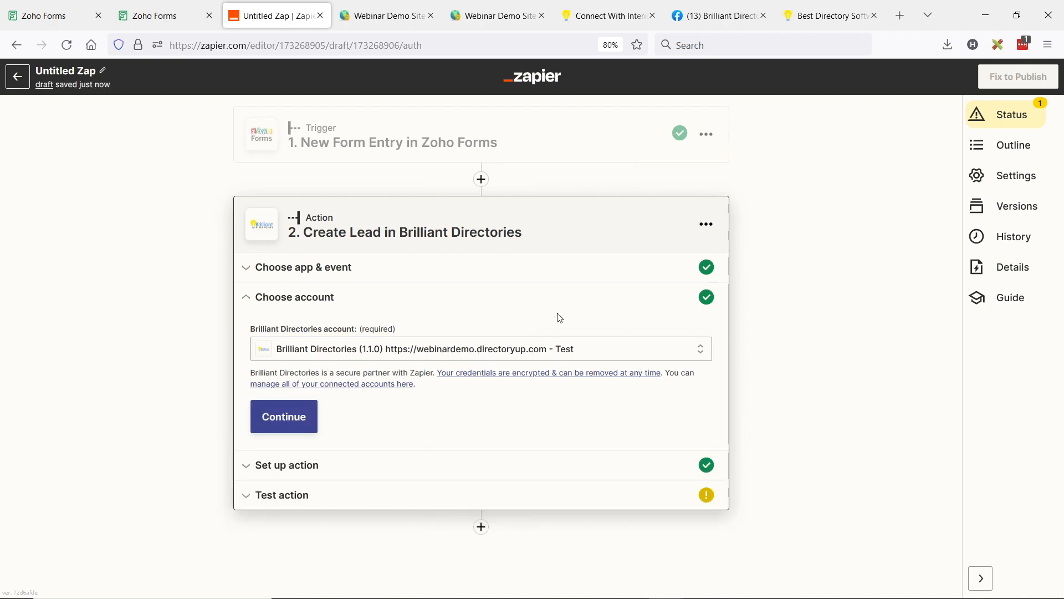
{"action": "left_click", "coordinate": [295, 425]}
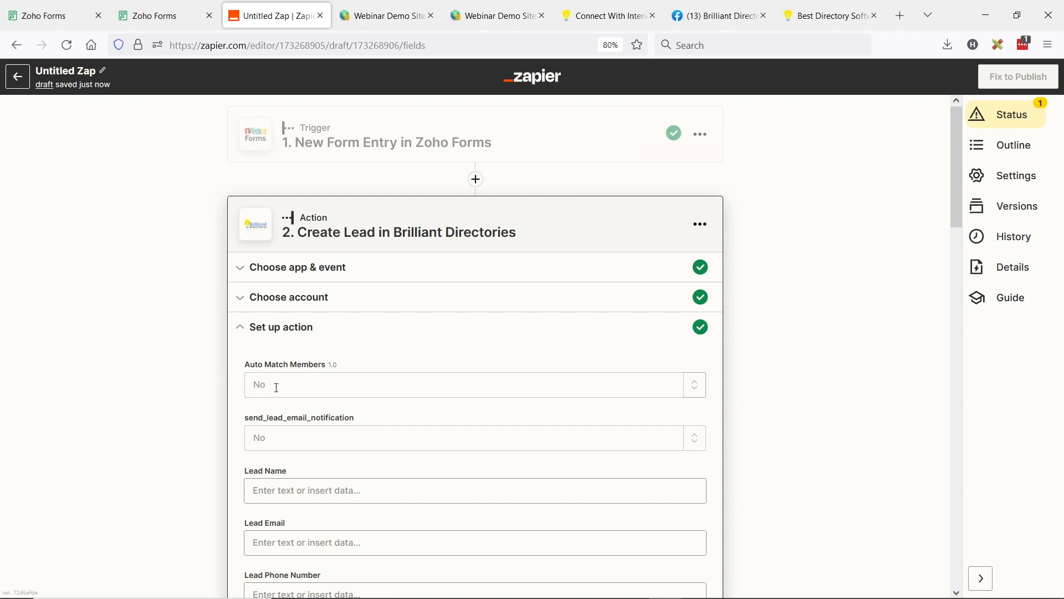
Step: Set both Auto Match Members and send_lead_email_notification to Yes in the Create Lead action
{"action": "left_click", "coordinate": [277, 387]}
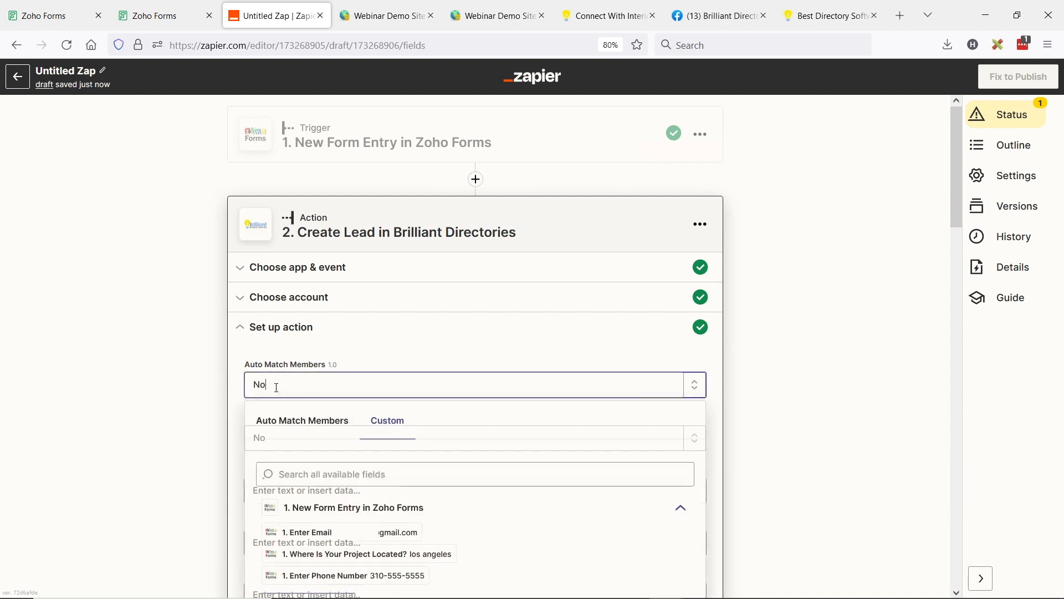
{"action": "left_click", "coordinate": [284, 419]}
{"action": "left_click", "coordinate": [271, 512]}
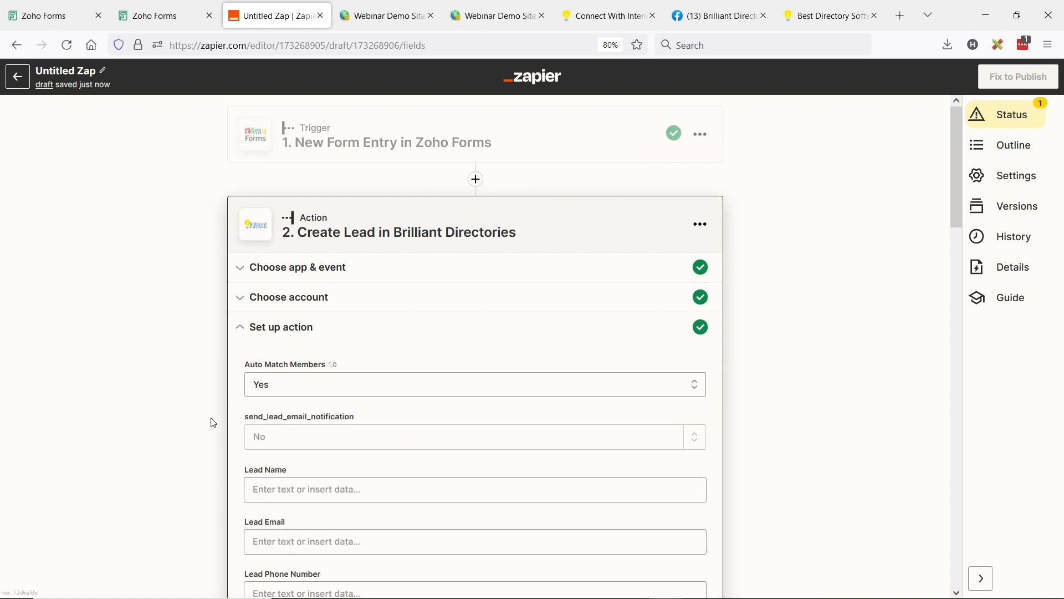
{"action": "scroll", "coordinate": [245, 347], "scroll_direction": "down", "scroll_amount": 1}
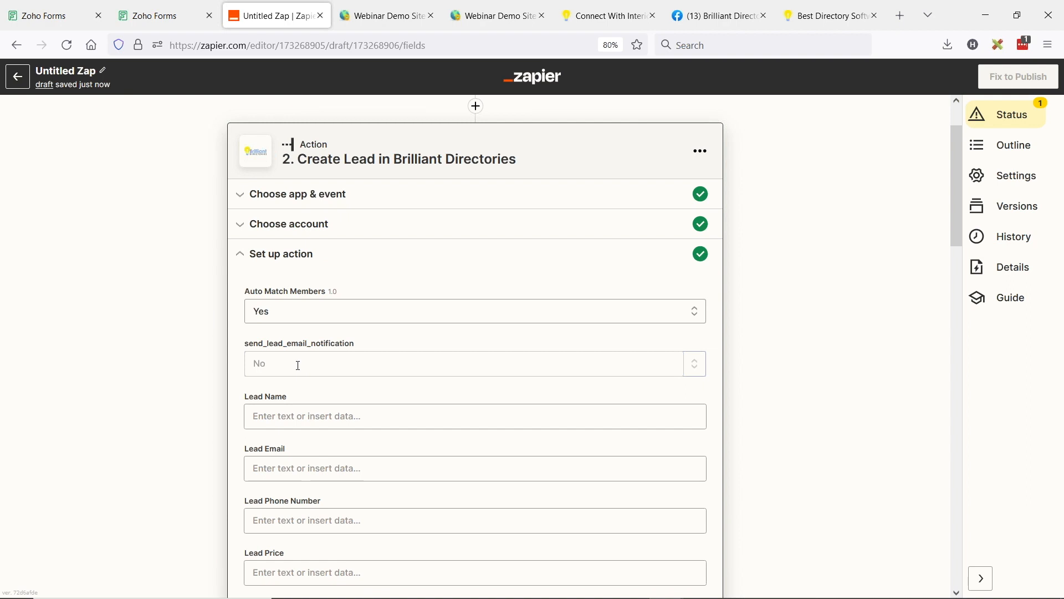
{"action": "left_click", "coordinate": [298, 365]}
{"action": "left_click", "coordinate": [285, 407]}
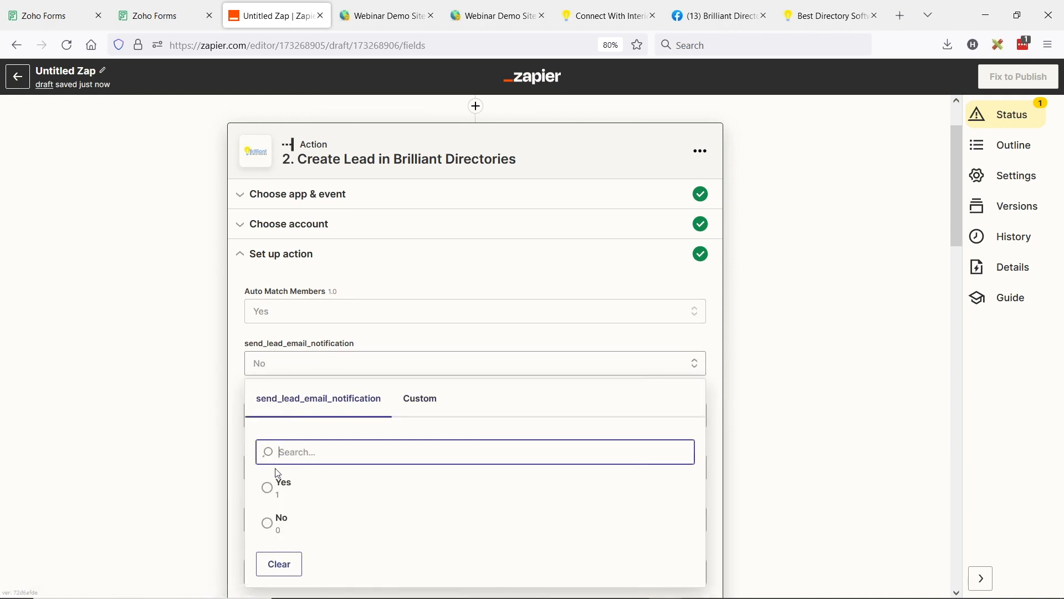
{"action": "left_click", "coordinate": [271, 489]}
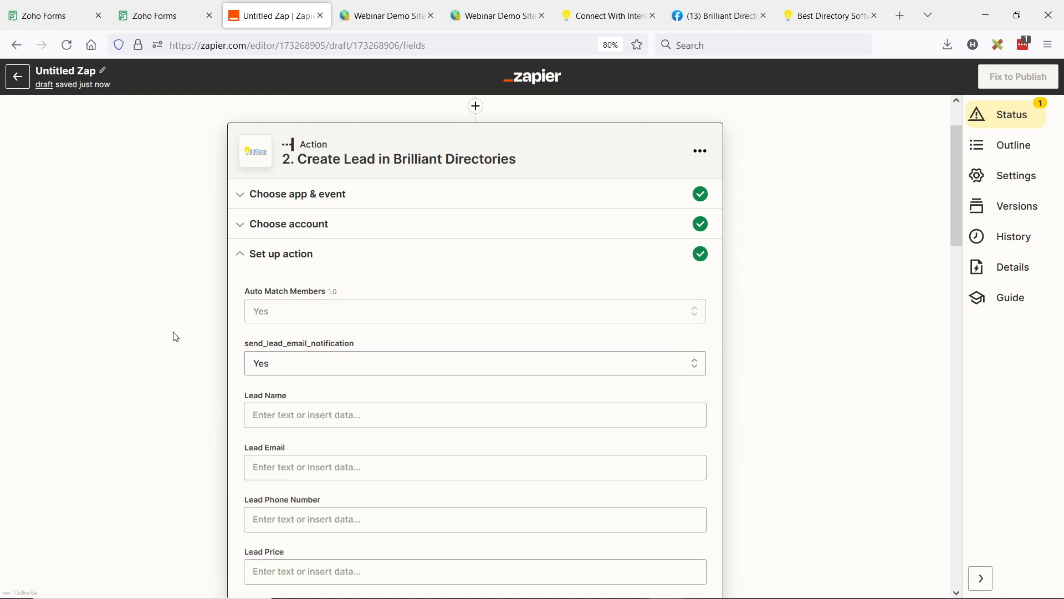
Step: Search all available form data for "name" and map the Enter Name value to Lead Name
{"action": "scroll", "coordinate": [182, 338], "scroll_direction": "down", "scroll_amount": 2}
{"action": "left_click", "coordinate": [245, 341]}
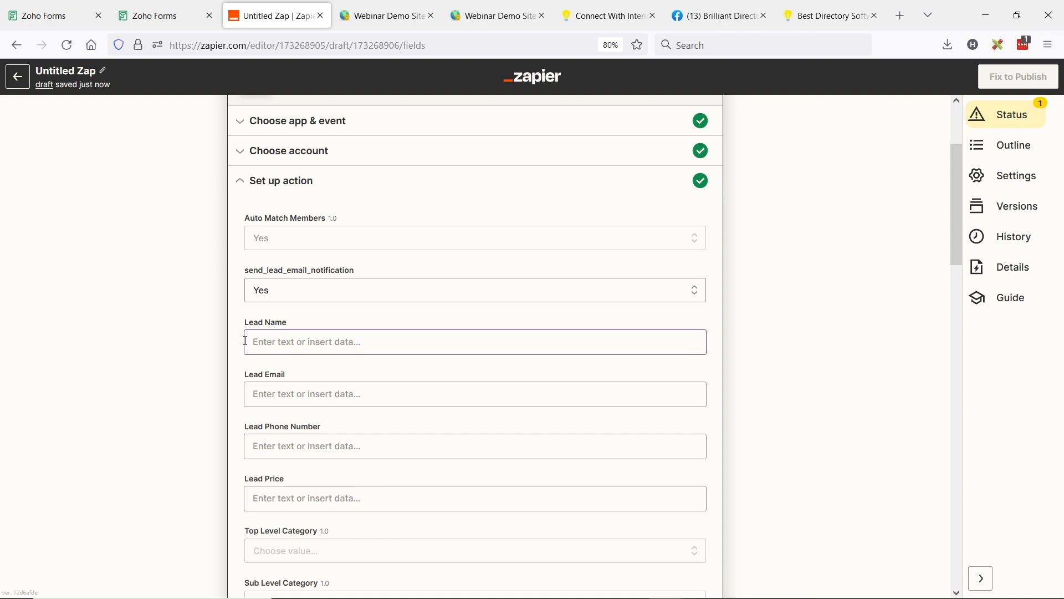
{"action": "left_click", "coordinate": [289, 341]}
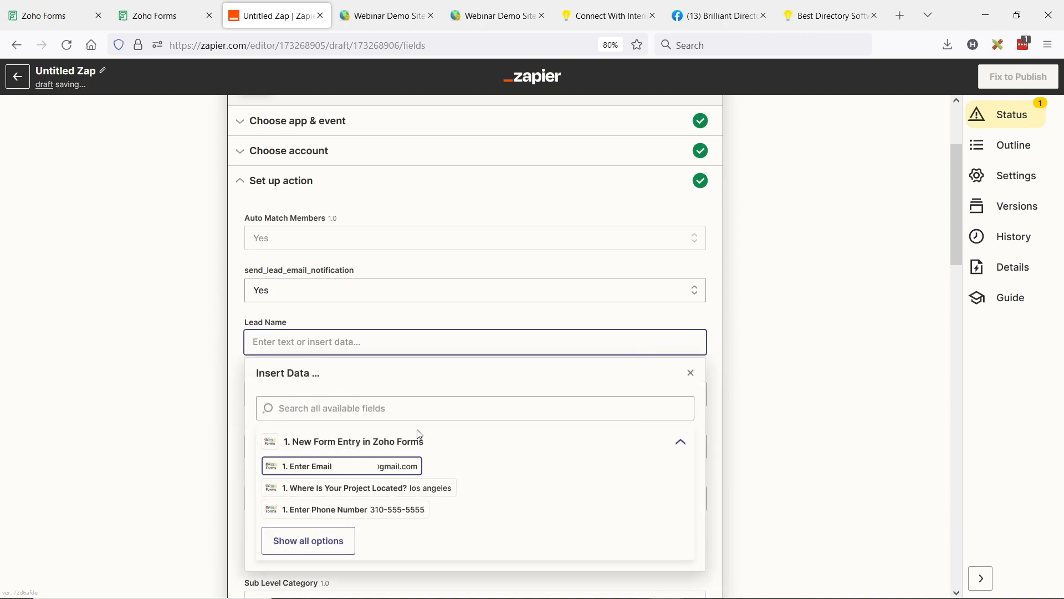
{"action": "left_click", "coordinate": [309, 541]}
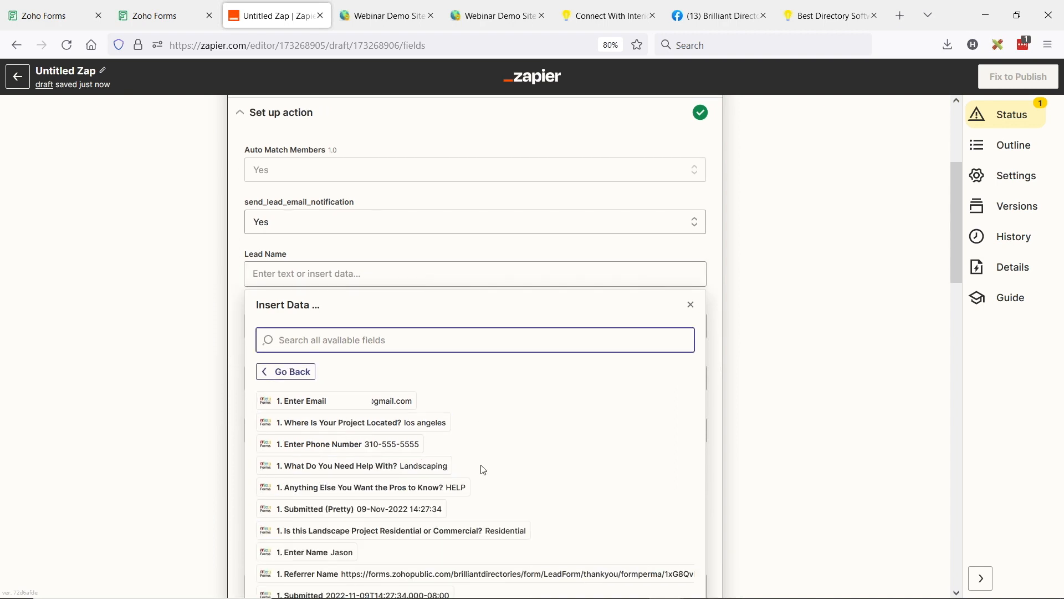
{"action": "scroll", "coordinate": [483, 470], "scroll_direction": "down", "scroll_amount": 1}
{"action": "type", "text": "name"}
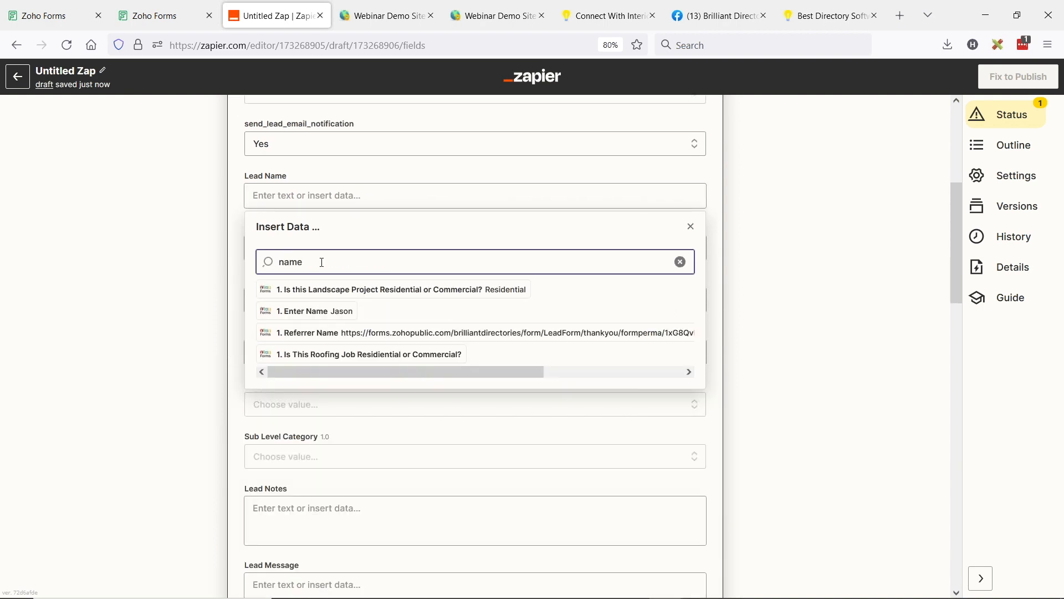
{"action": "left_click", "coordinate": [328, 313]}
{"action": "scroll", "coordinate": [321, 310], "scroll_direction": "up", "scroll_amount": 1}
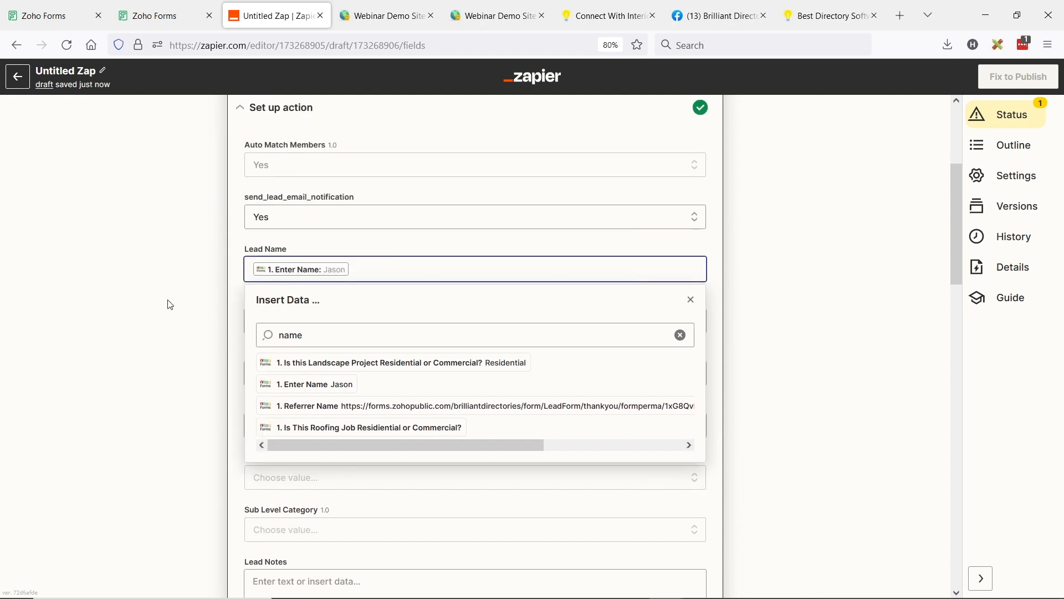
{"action": "left_click", "coordinate": [213, 289]}
Step: Search the form data for "email" and map the Enter Email value to Lead Email
{"action": "left_click", "coordinate": [309, 324]}
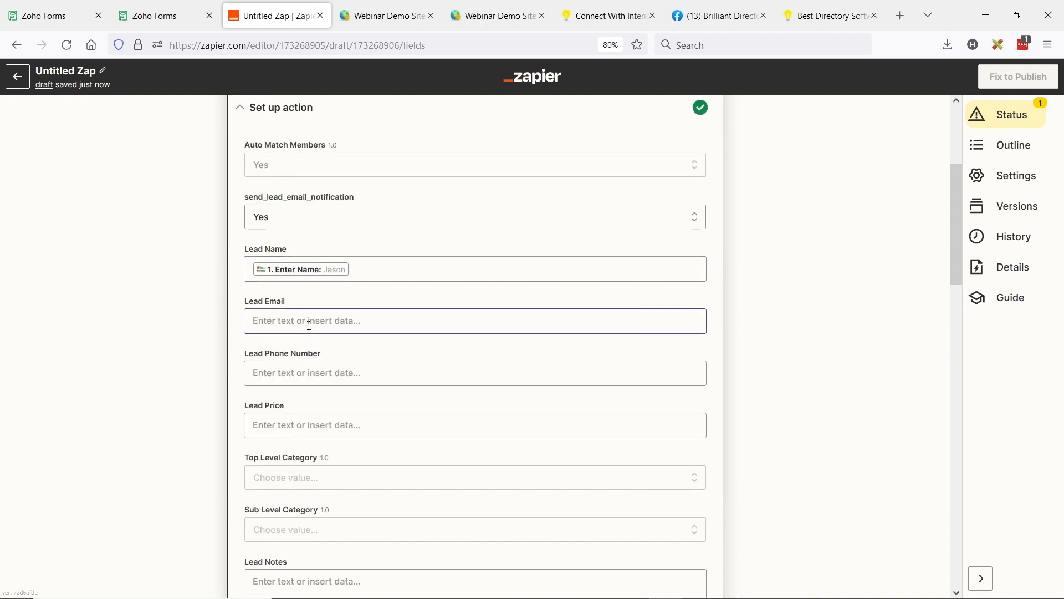
{"action": "left_click", "coordinate": [317, 387]}
{"action": "type", "text": "email"}
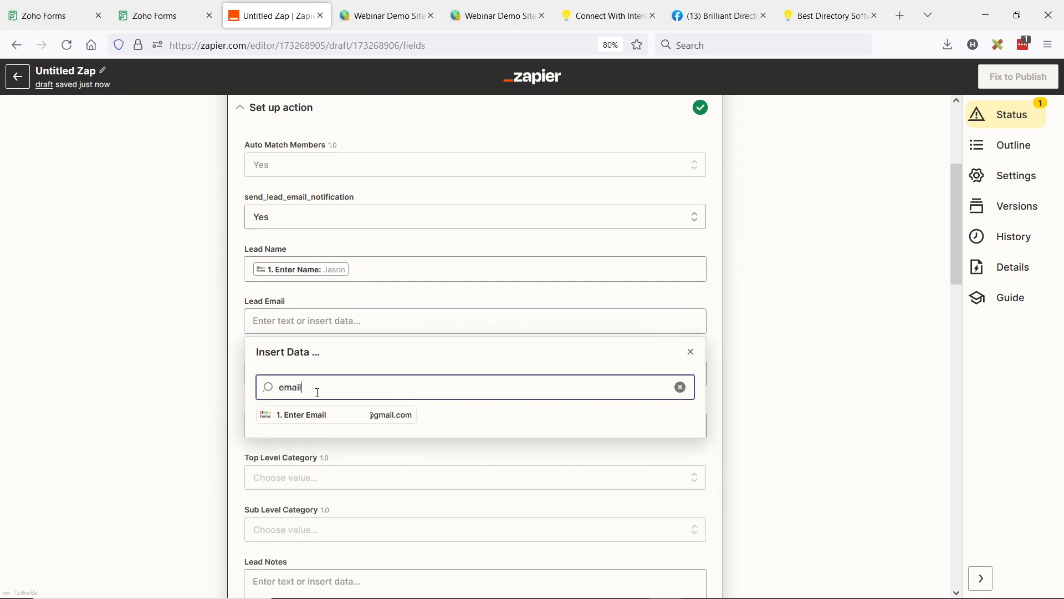
{"action": "left_click", "coordinate": [331, 420]}
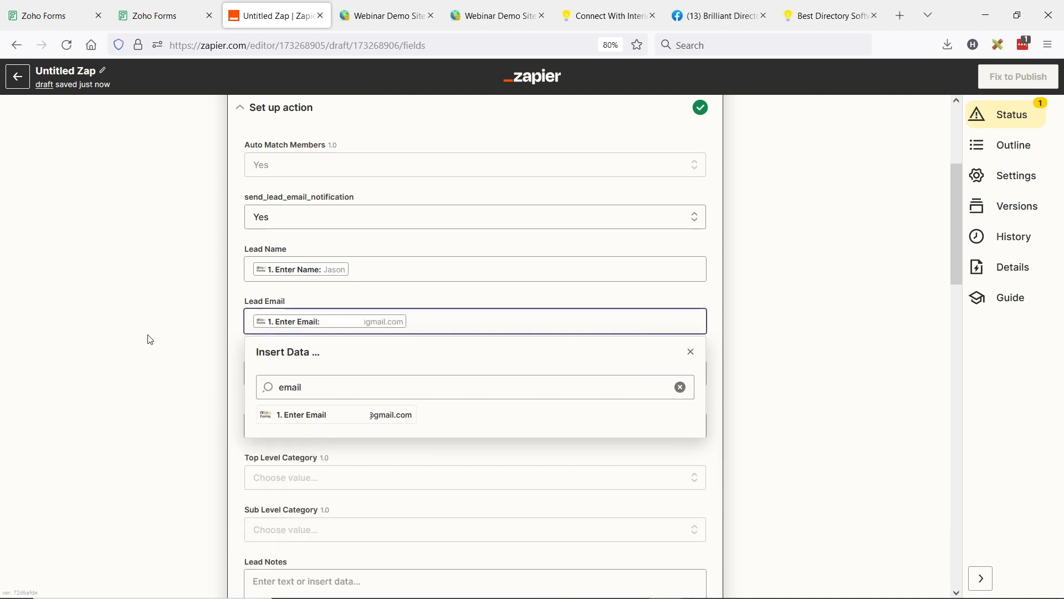
{"action": "left_click", "coordinate": [168, 325]}
Step: Search the form data for "phone" and map the Enter Phone Number value to Lead Phone Number
{"action": "scroll", "coordinate": [149, 330], "scroll_direction": "down", "scroll_amount": 1}
{"action": "left_click", "coordinate": [310, 300]}
{"action": "left_click", "coordinate": [320, 375]}
{"action": "type", "text": "phone"}
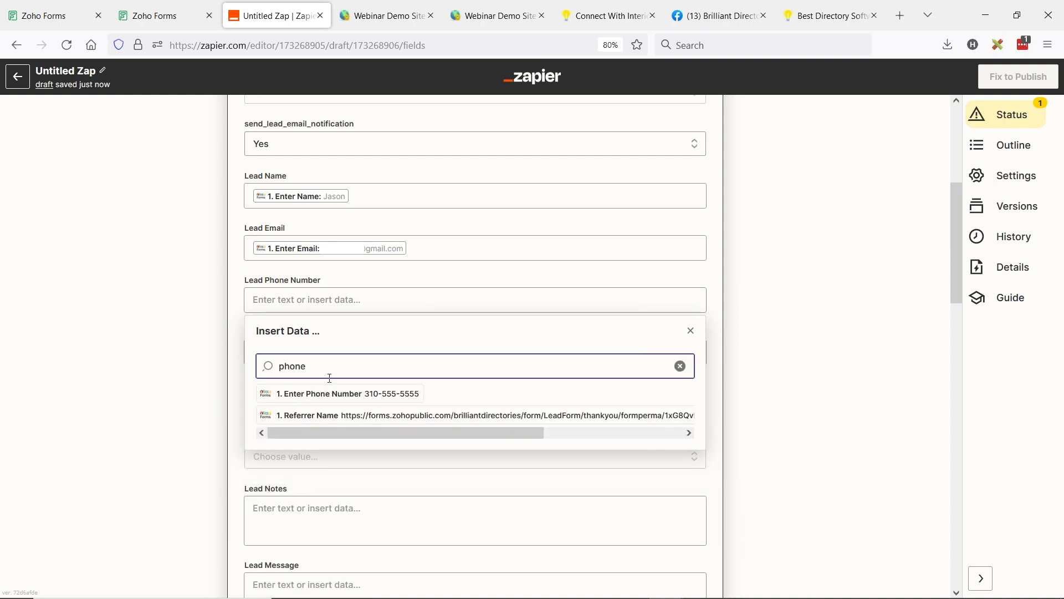
{"action": "left_click", "coordinate": [346, 396]}
{"action": "left_click", "coordinate": [151, 276]}
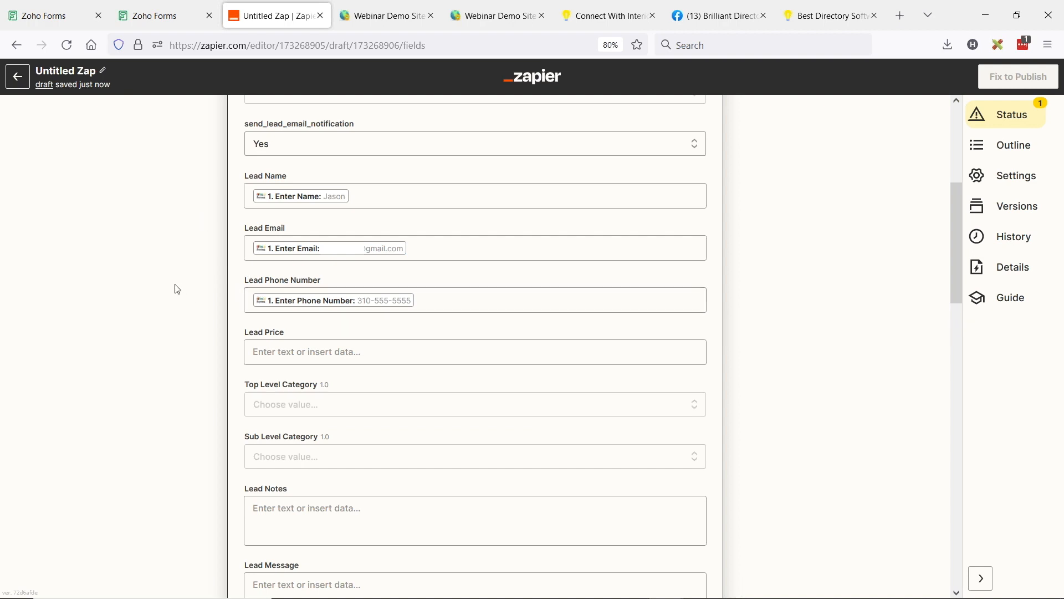
Step: Look over the remaining lead fields and view the preset and custom value options for Top Level Category
{"action": "scroll", "coordinate": [178, 288], "scroll_direction": "down", "scroll_amount": 2}
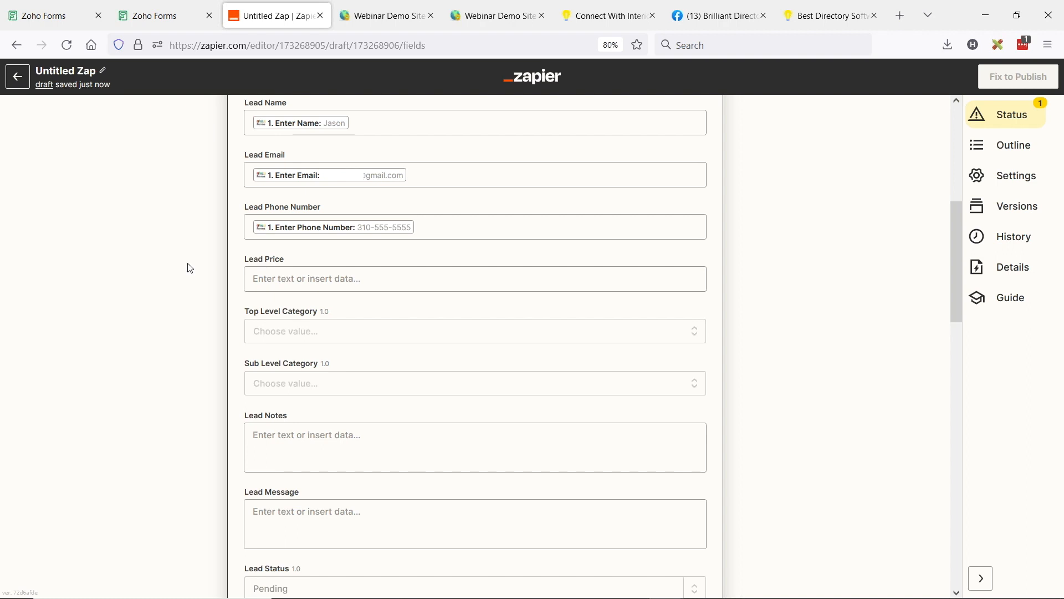
{"action": "scroll", "coordinate": [179, 280], "scroll_direction": "down", "scroll_amount": 2}
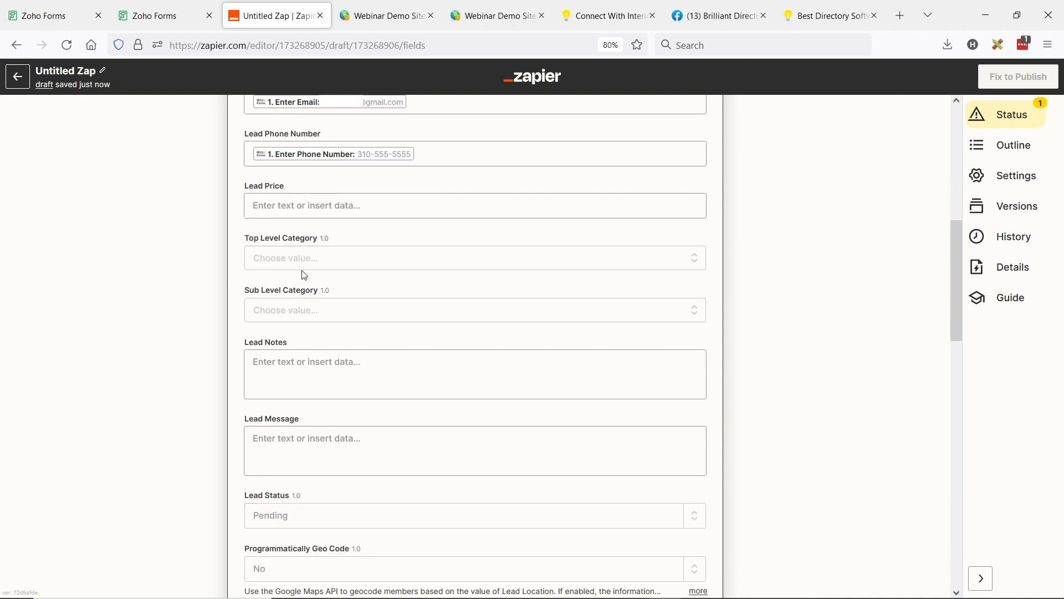
{"action": "scroll", "coordinate": [190, 317], "scroll_direction": "up", "scroll_amount": 2}
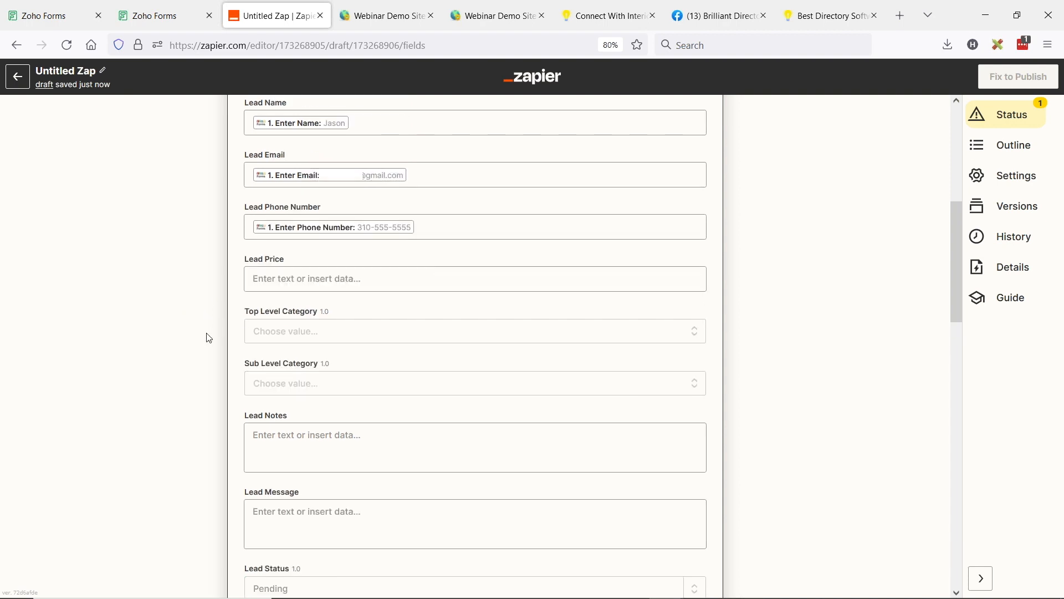
{"action": "left_click", "coordinate": [288, 336]}
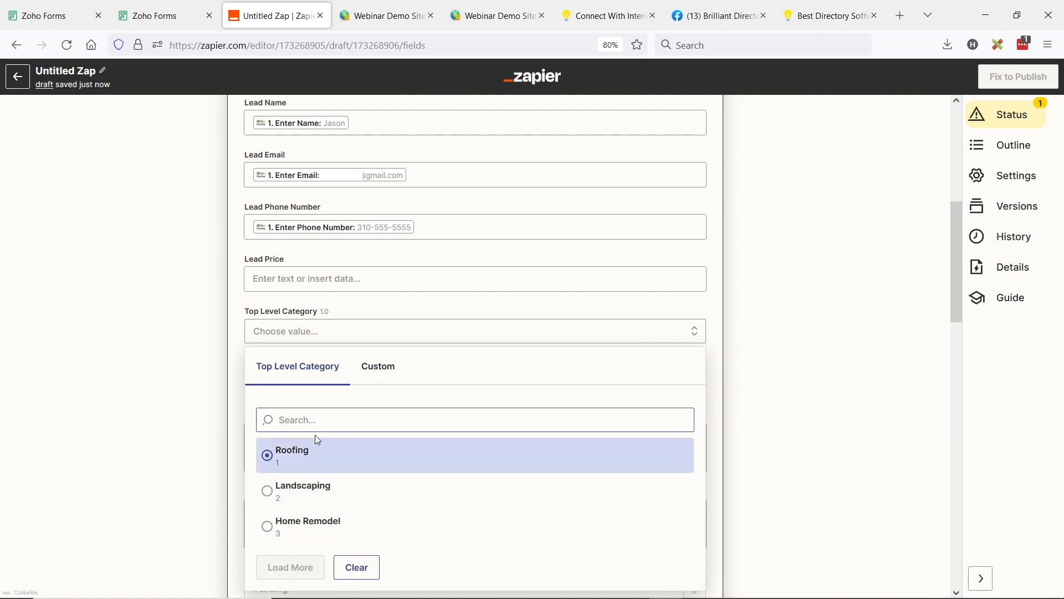
{"action": "left_click", "coordinate": [380, 368]}
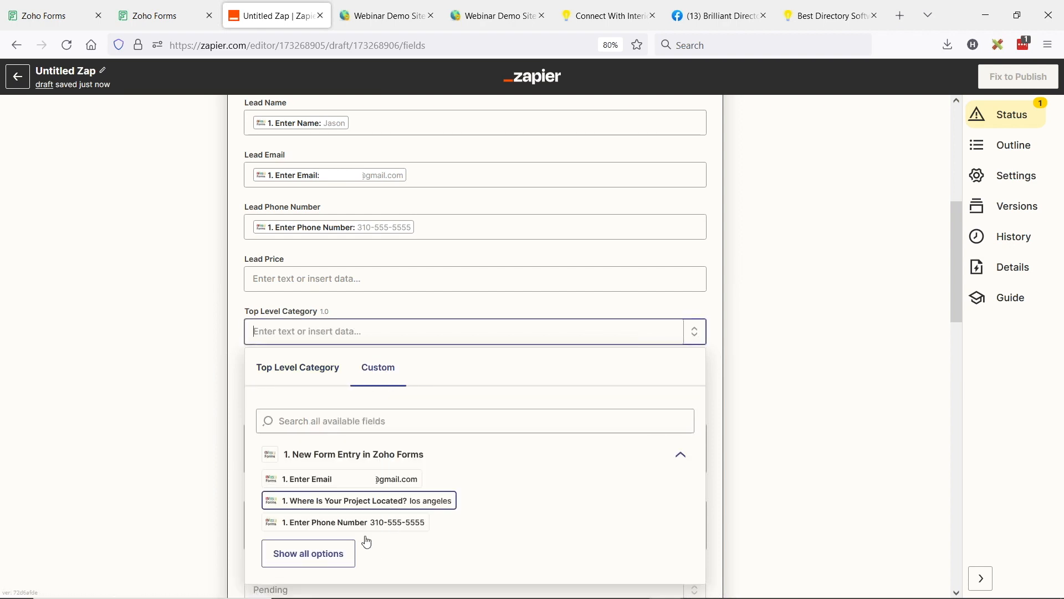
Step: Reopen the Zoho Forms trigger's test data and examine the Dropdown value of Form entry C
{"action": "scroll", "coordinate": [248, 366], "scroll_direction": "up", "scroll_amount": 4}
{"action": "scroll", "coordinate": [247, 367], "scroll_direction": "up", "scroll_amount": 3}
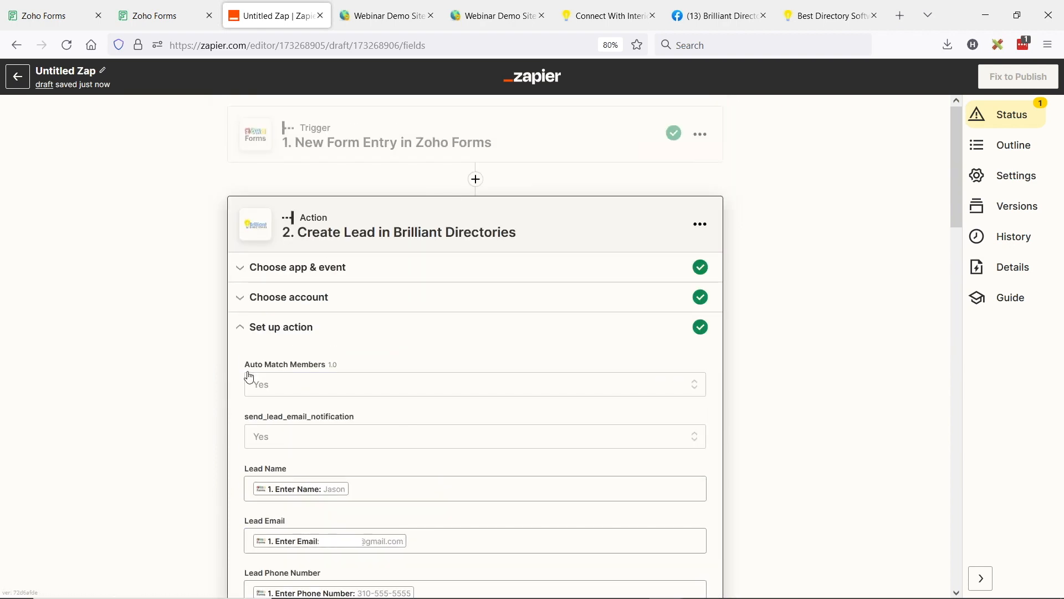
{"action": "left_click", "coordinate": [451, 155]}
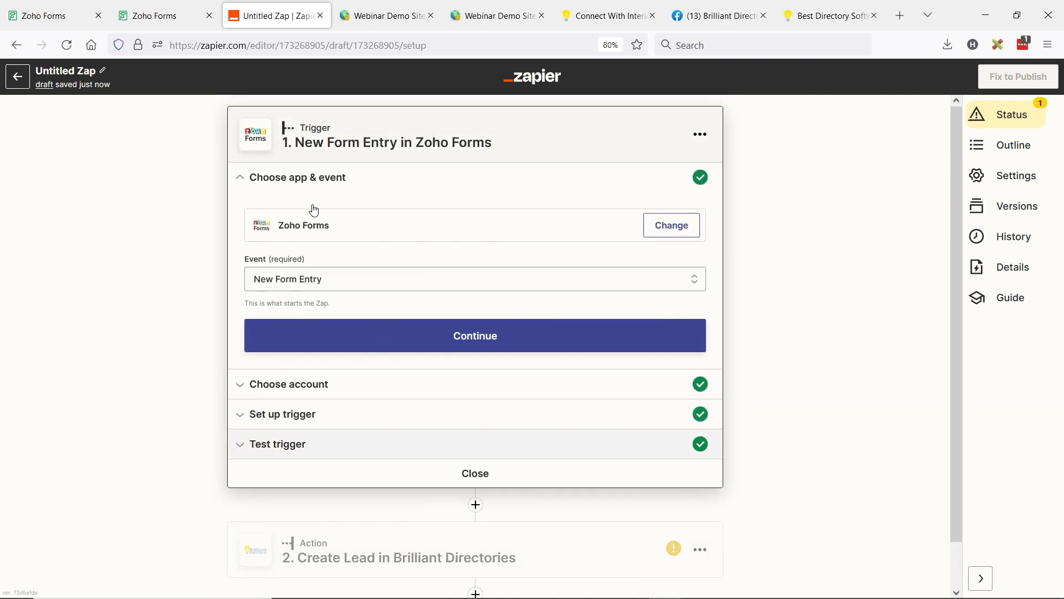
{"action": "left_click", "coordinate": [240, 444]}
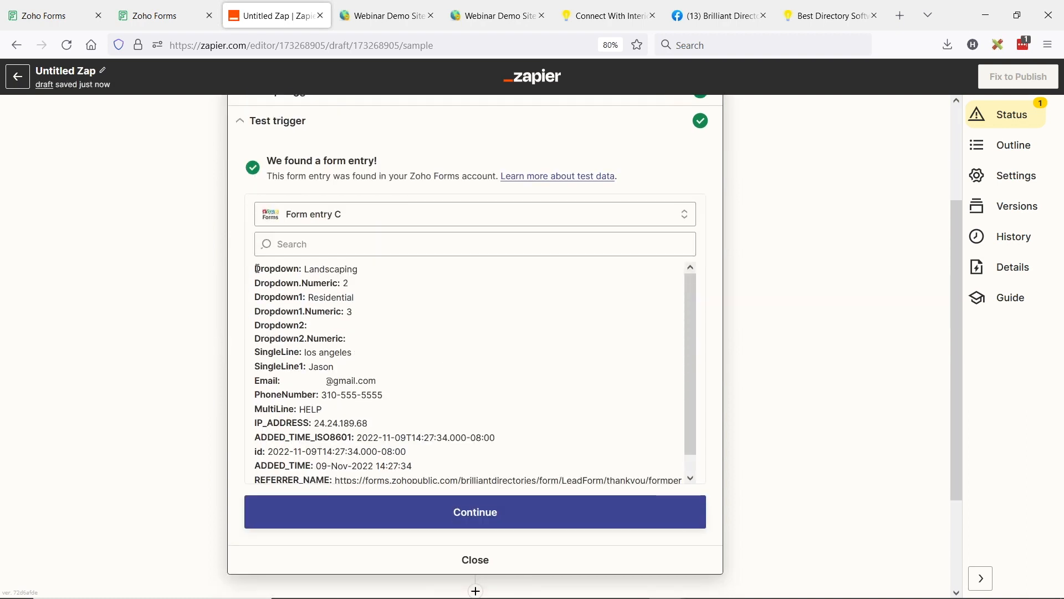
{"action": "left_click_drag", "start_coordinate": [257, 269], "coordinate": [364, 272]}
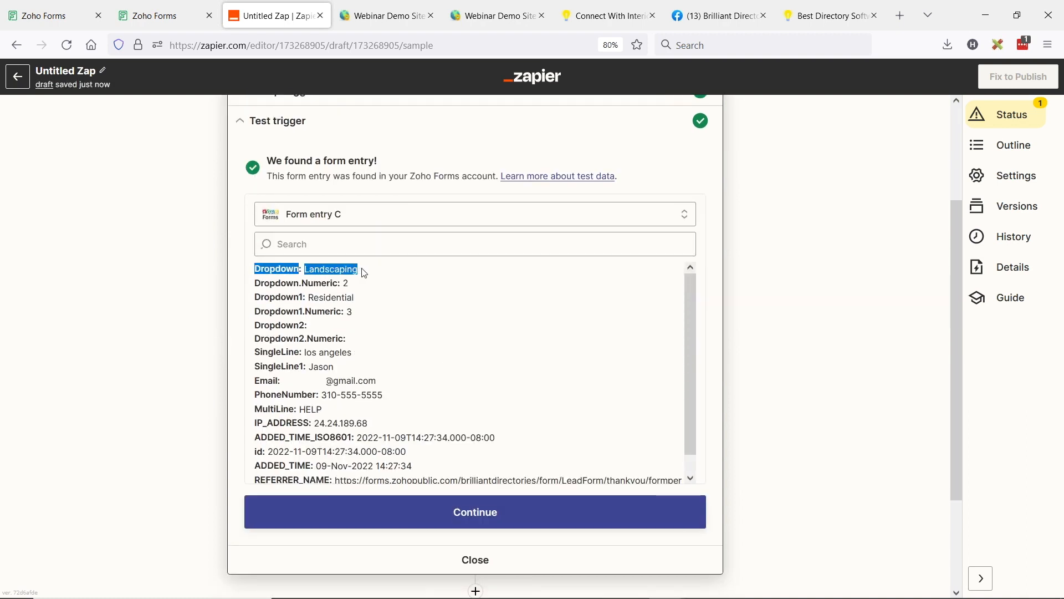
Step: Check the Dropdown.Numeric entry in the trigger's test data and reopen the field setup of the Create Lead action
{"action": "left_click", "coordinate": [324, 274]}
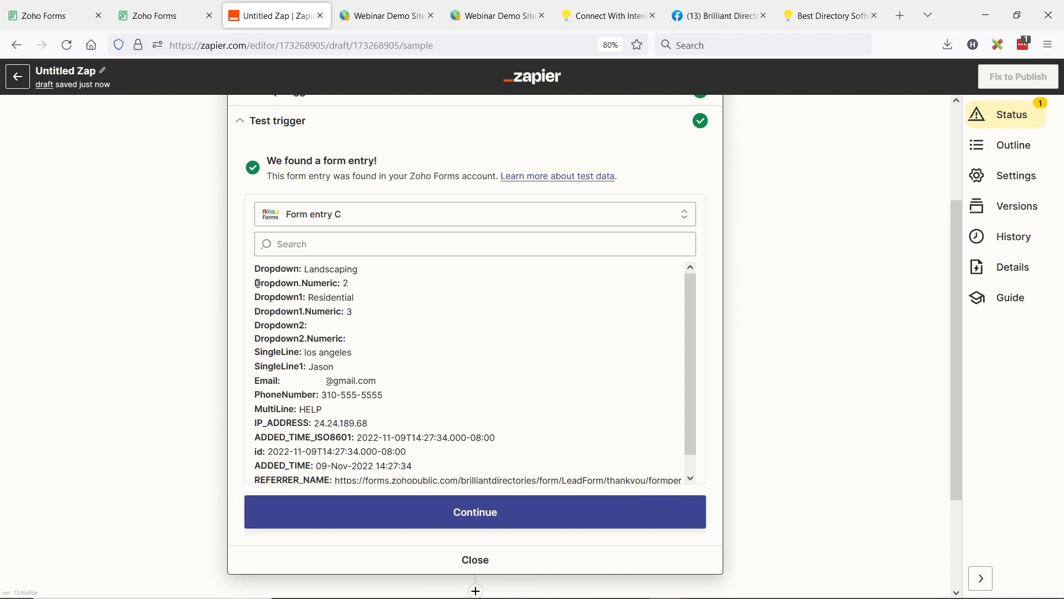
{"action": "left_click_drag", "start_coordinate": [258, 284], "coordinate": [337, 283]}
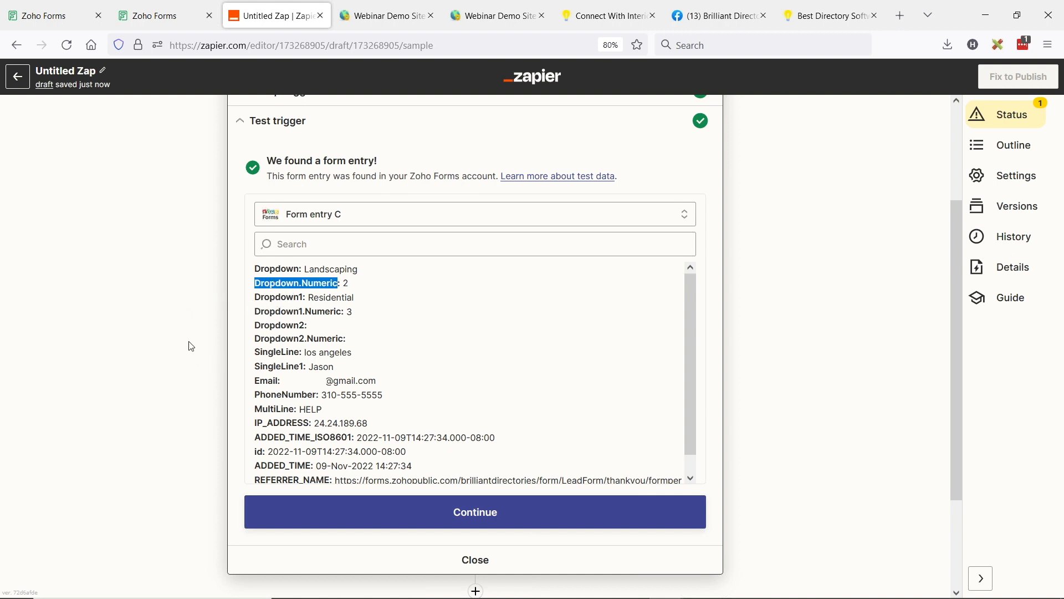
{"action": "left_click", "coordinate": [475, 561]}
{"action": "left_click", "coordinate": [355, 233]}
{"action": "scroll", "coordinate": [475, 368], "scroll_direction": "down", "scroll_amount": 5}
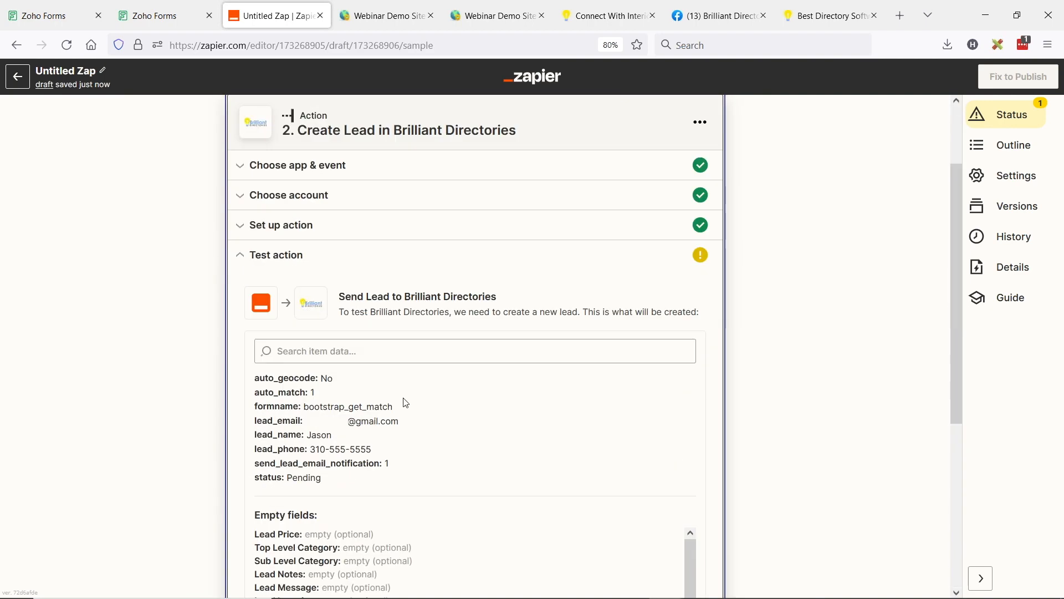
{"action": "scroll", "coordinate": [406, 403], "scroll_direction": "up", "scroll_amount": 5}
{"action": "left_click", "coordinate": [304, 328]}
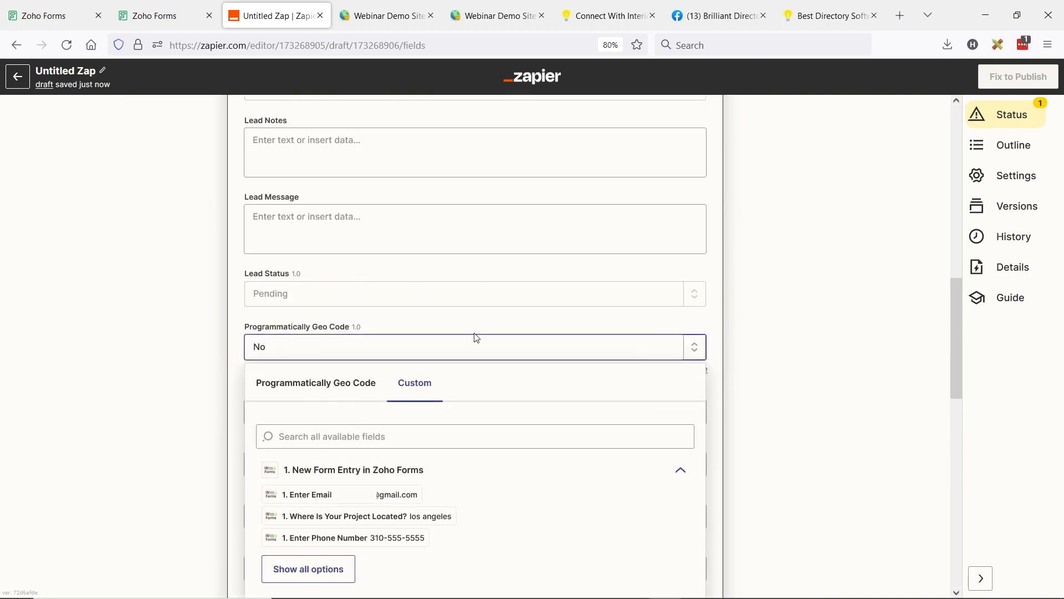
Step: Map the Dropdown Numeric value from the Zoho Forms entry to Top Level Category as a custom value
{"action": "left_click", "coordinate": [178, 330]}
{"action": "scroll", "coordinate": [482, 366], "scroll_direction": "up", "scroll_amount": 10}
{"action": "scroll", "coordinate": [465, 357], "scroll_direction": "down", "scroll_amount": 5}
{"action": "left_click", "coordinate": [321, 330]}
{"action": "left_click", "coordinate": [380, 365]}
{"action": "scroll", "coordinate": [309, 414], "scroll_direction": "down", "scroll_amount": 3}
{"action": "left_click", "coordinate": [309, 415]}
{"action": "scroll", "coordinate": [410, 360], "scroll_direction": "down", "scroll_amount": 4}
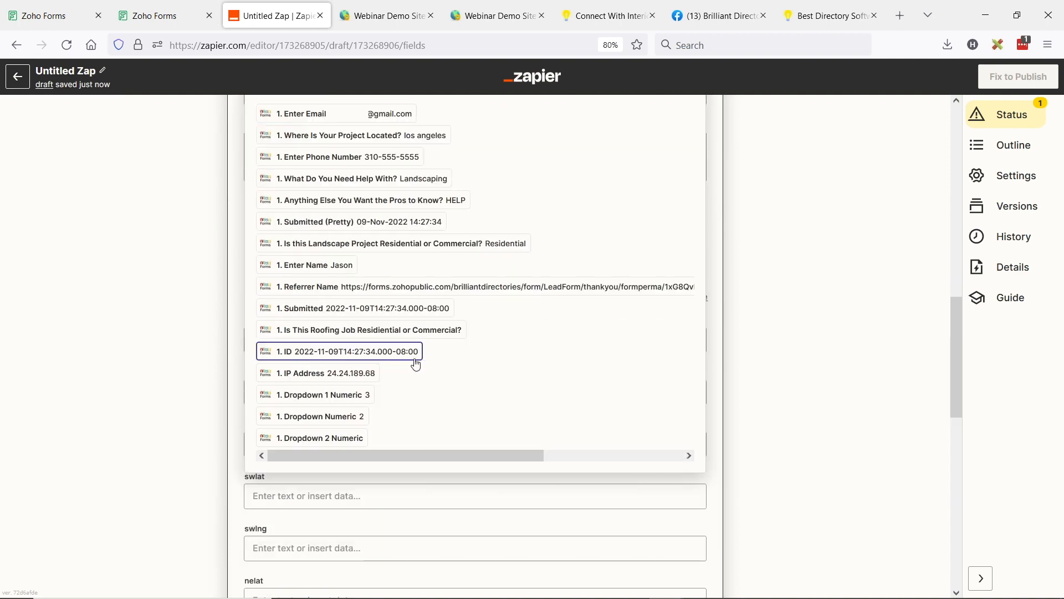
{"action": "left_click", "coordinate": [329, 421]}
{"action": "left_click", "coordinate": [167, 365]}
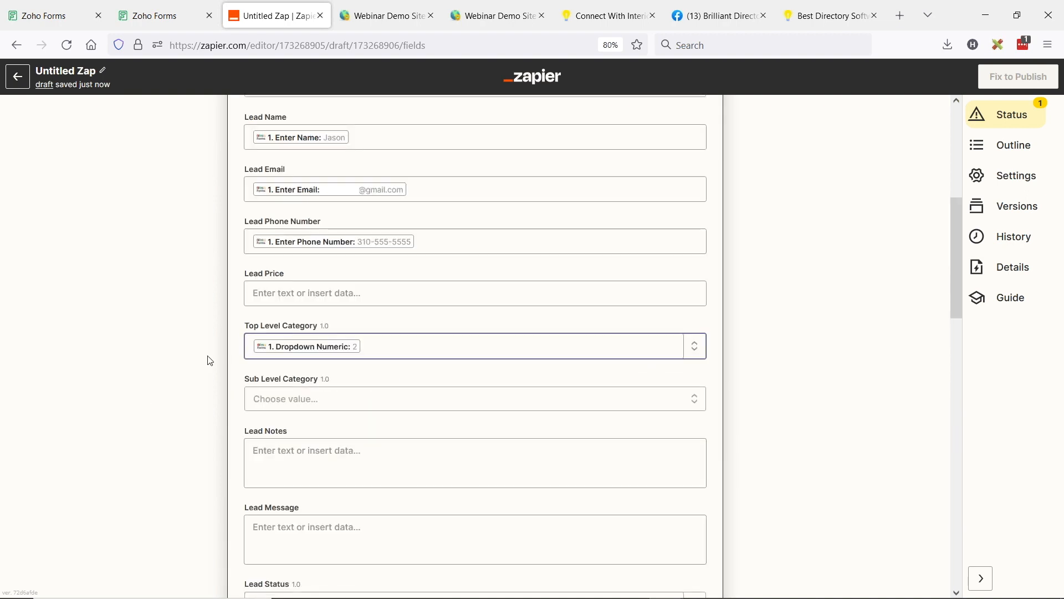
Step: Map the Dropdown 1 Numeric value from the Zoho Forms entry to Sub Level Category as a custom value
{"action": "left_click", "coordinate": [283, 402]}
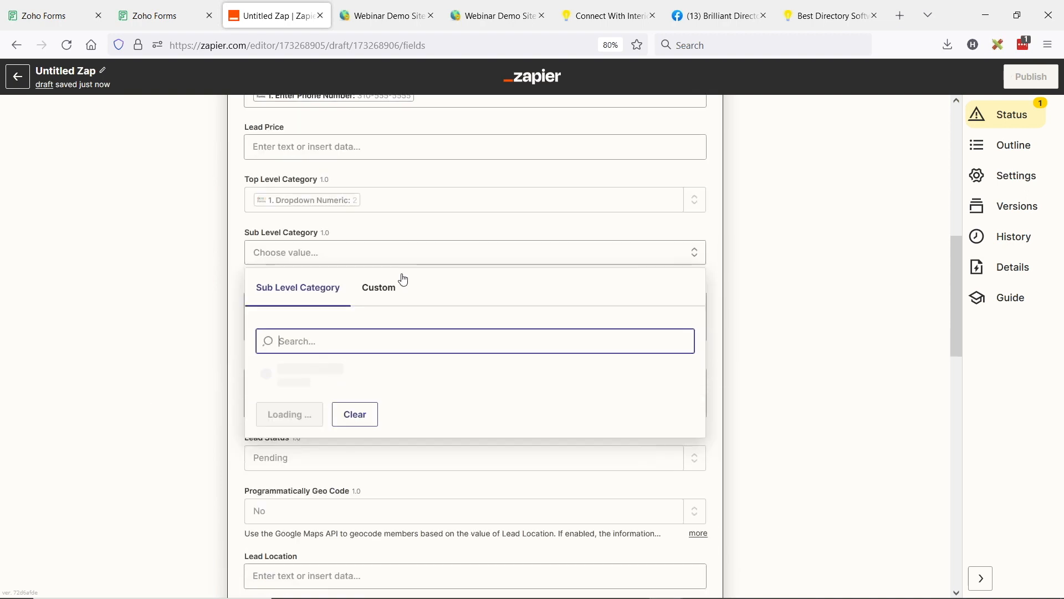
{"action": "left_click", "coordinate": [364, 287]}
{"action": "left_click", "coordinate": [312, 459]}
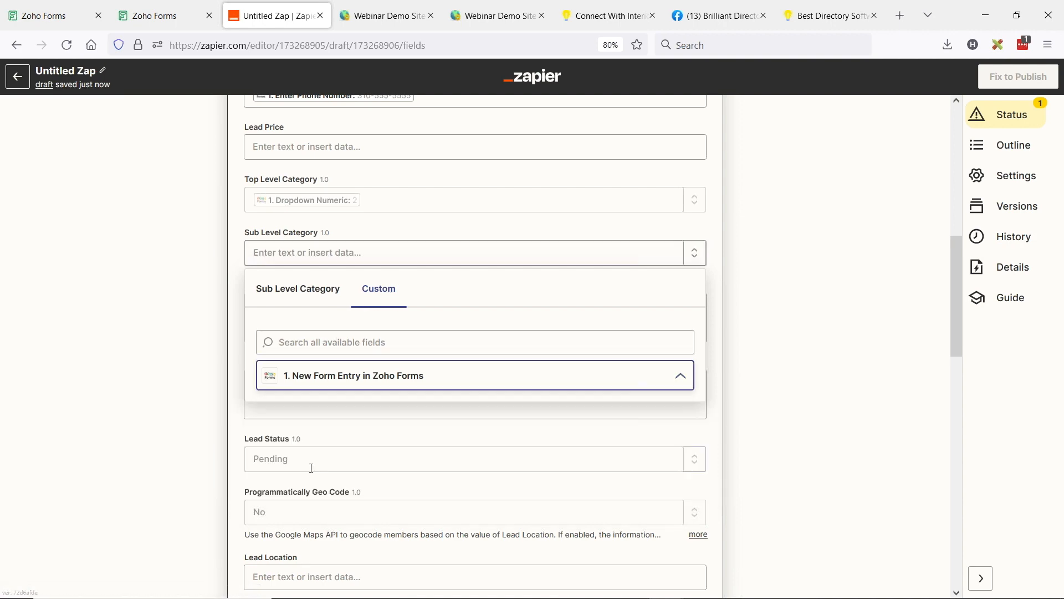
{"action": "left_click", "coordinate": [307, 365]}
{"action": "left_click", "coordinate": [317, 492]}
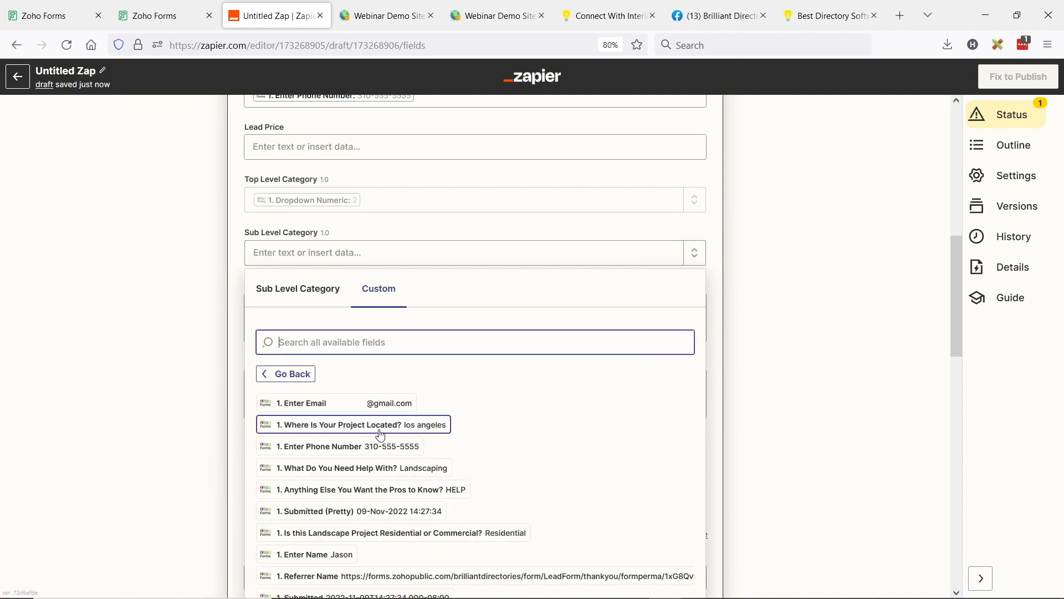
{"action": "scroll", "coordinate": [344, 333], "scroll_direction": "down", "scroll_amount": 6}
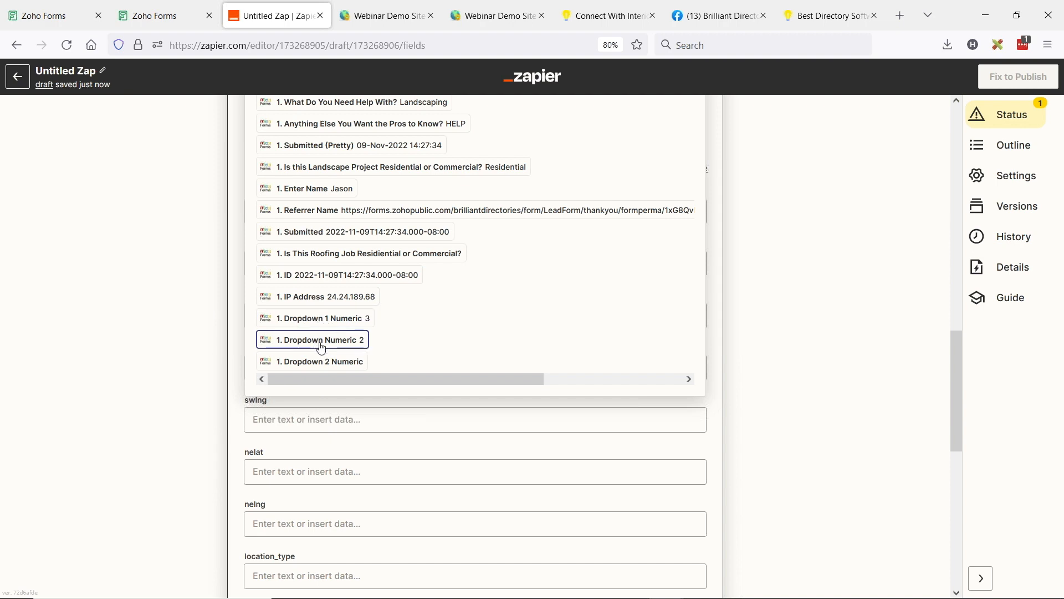
{"action": "left_click", "coordinate": [321, 319]}
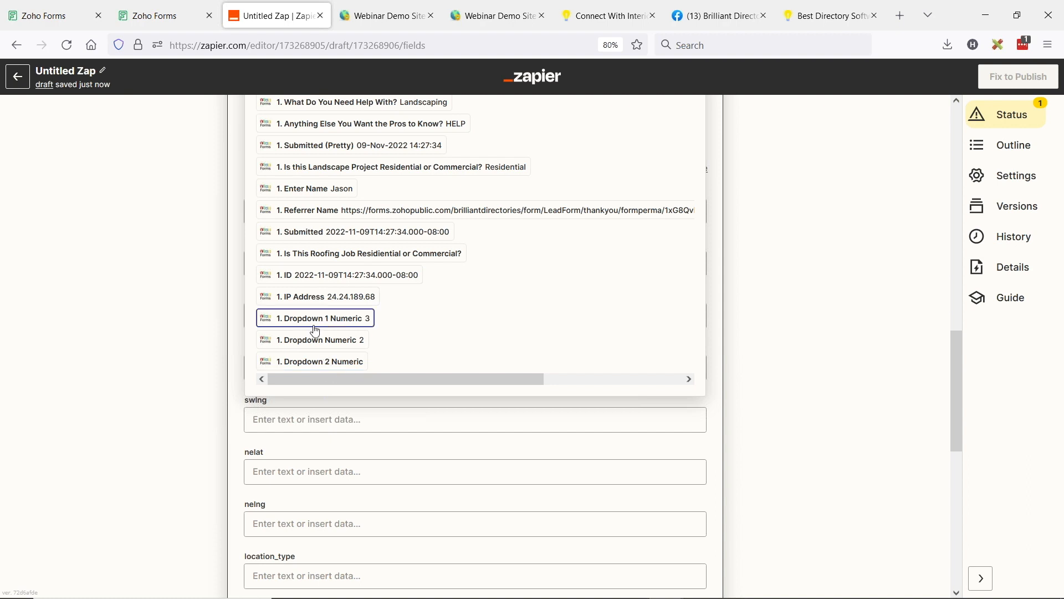
{"action": "left_click", "coordinate": [349, 322]}
{"action": "left_click", "coordinate": [192, 394]}
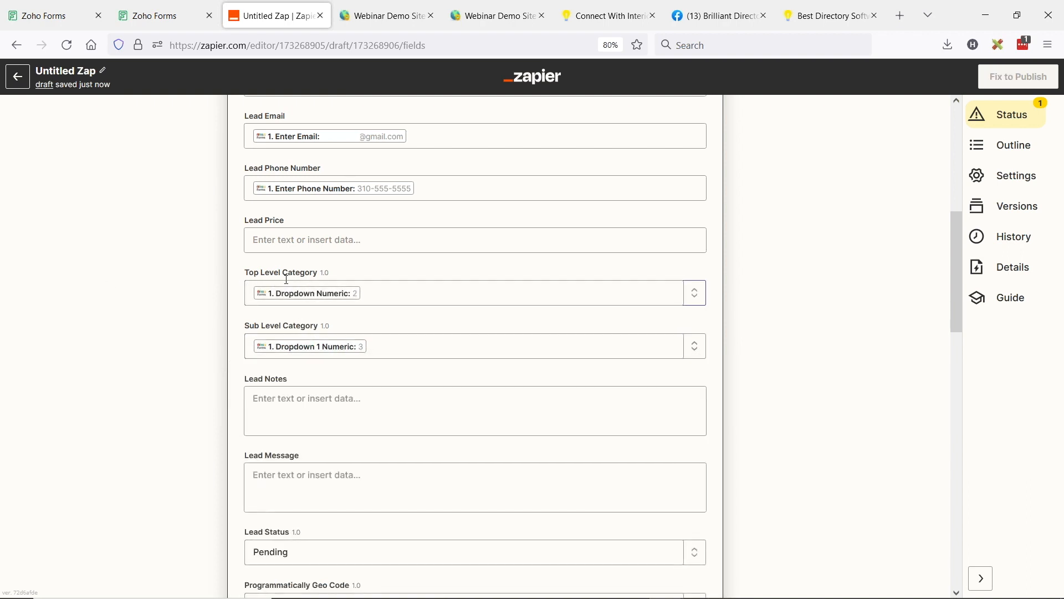
Step: Map the form answer "Anything Else You Want the Pros to Know?" to Lead Message
{"action": "scroll", "coordinate": [188, 312], "scroll_direction": "down", "scroll_amount": 2}
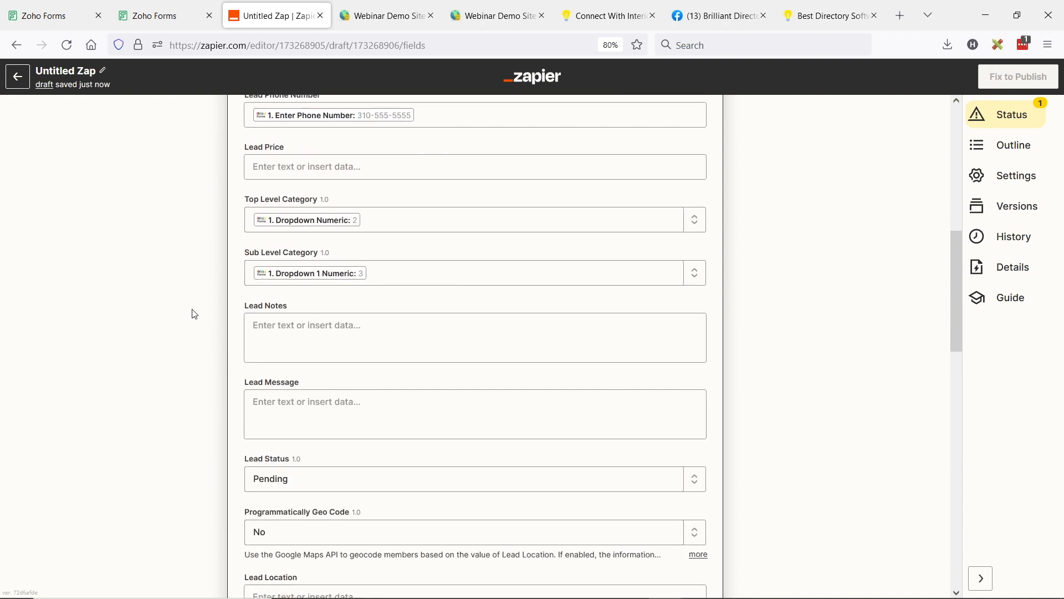
{"action": "scroll", "coordinate": [143, 337], "scroll_direction": "down", "scroll_amount": 2}
{"action": "left_click", "coordinate": [274, 348]}
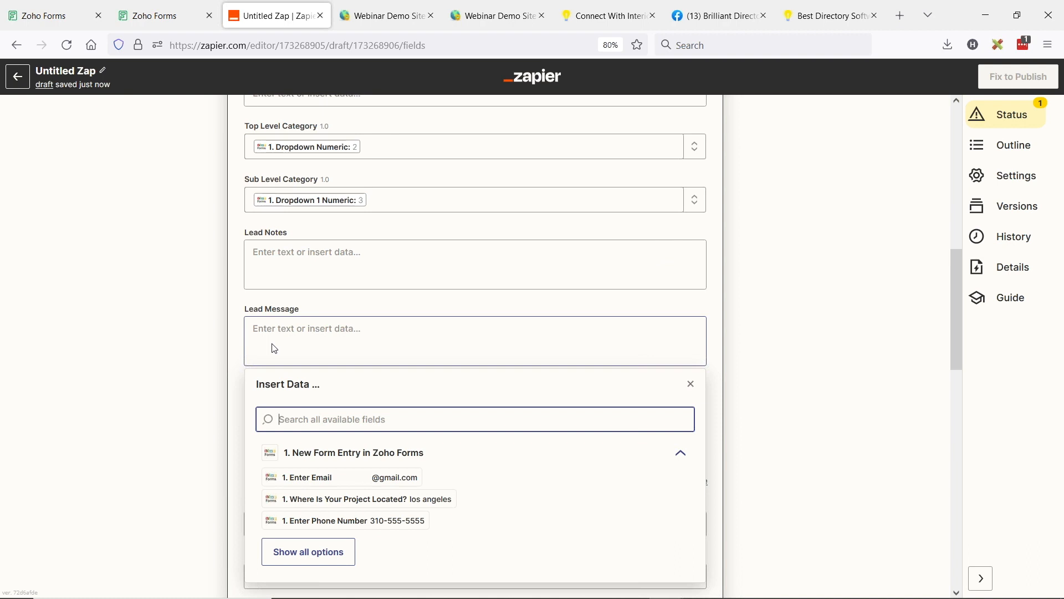
{"action": "left_click", "coordinate": [306, 554]}
{"action": "scroll", "coordinate": [475, 456], "scroll_direction": "down", "scroll_amount": 2}
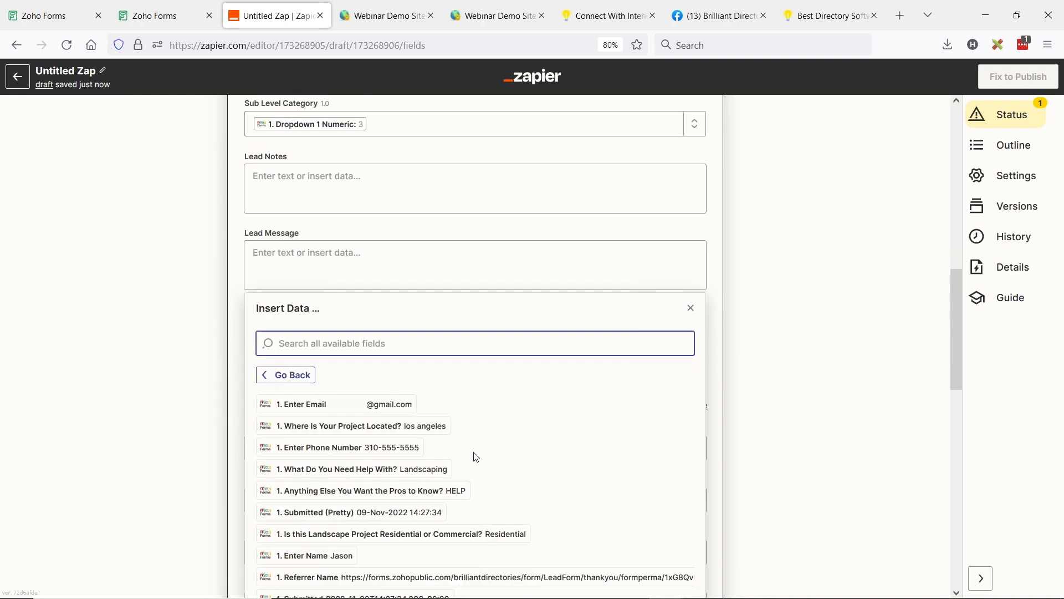
{"action": "scroll", "coordinate": [475, 456], "scroll_direction": "down", "scroll_amount": 2}
{"action": "left_click", "coordinate": [453, 420]}
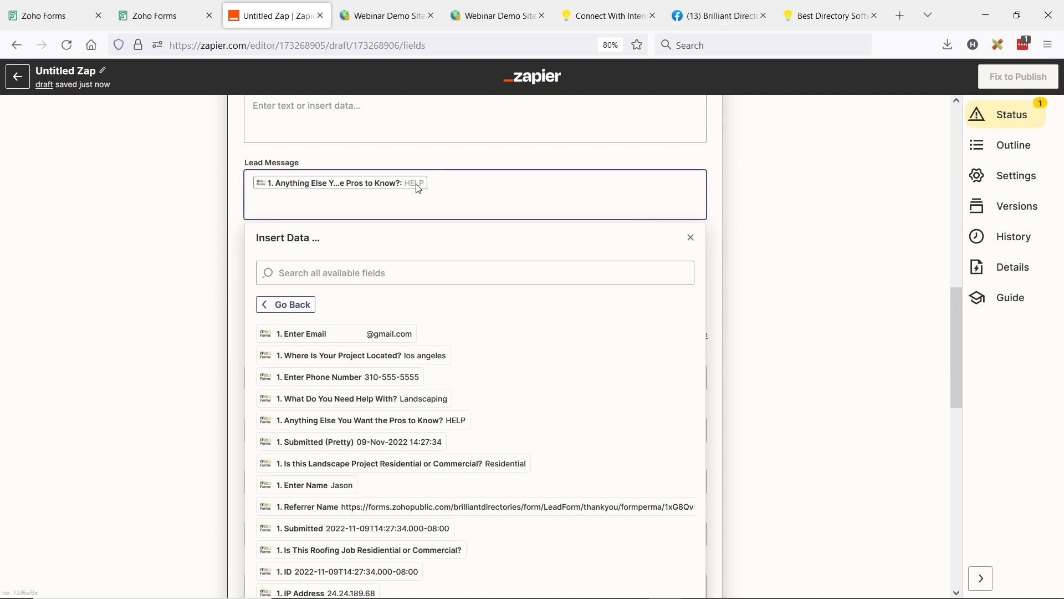
{"action": "left_click", "coordinate": [187, 275]}
Step: Review the preset Lead Status options and set the status to Pending
{"action": "scroll", "coordinate": [186, 274], "scroll_direction": "down", "scroll_amount": 2}
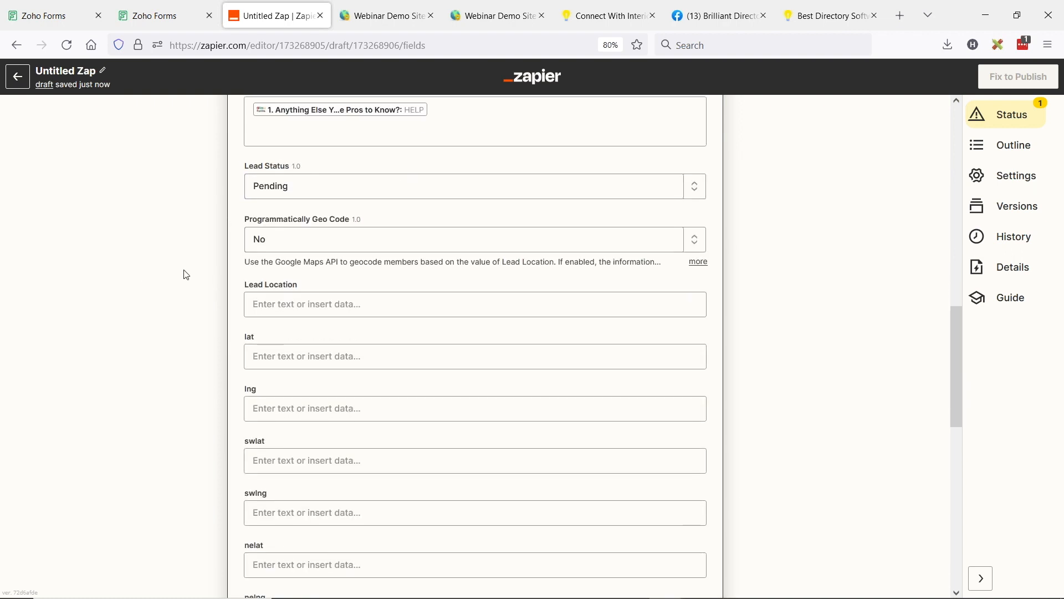
{"action": "scroll", "coordinate": [186, 274], "scroll_direction": "up", "scroll_amount": 2}
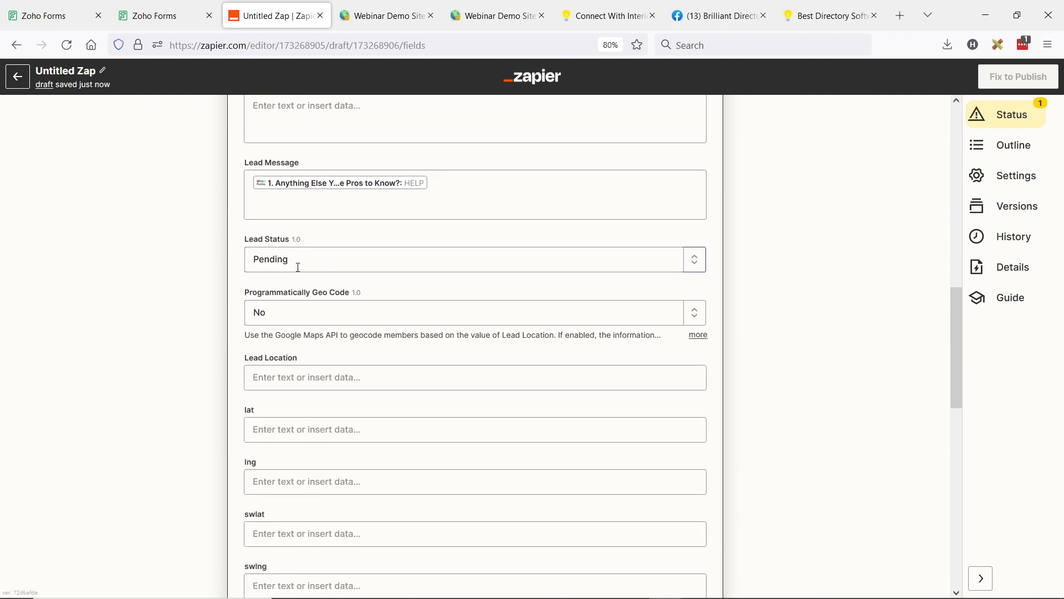
{"action": "left_click", "coordinate": [299, 266]}
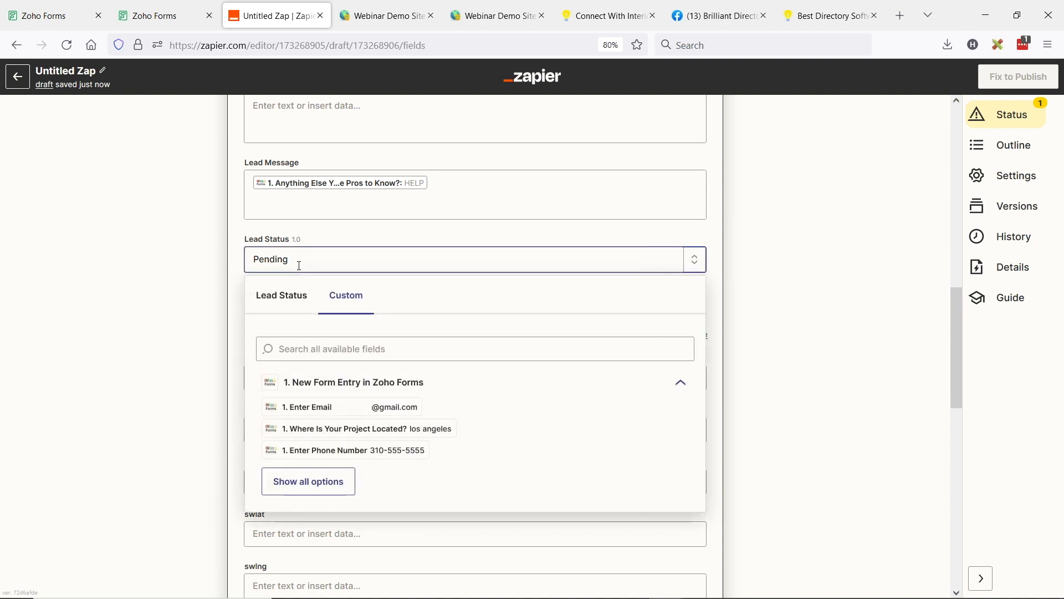
{"action": "left_click", "coordinate": [295, 305]}
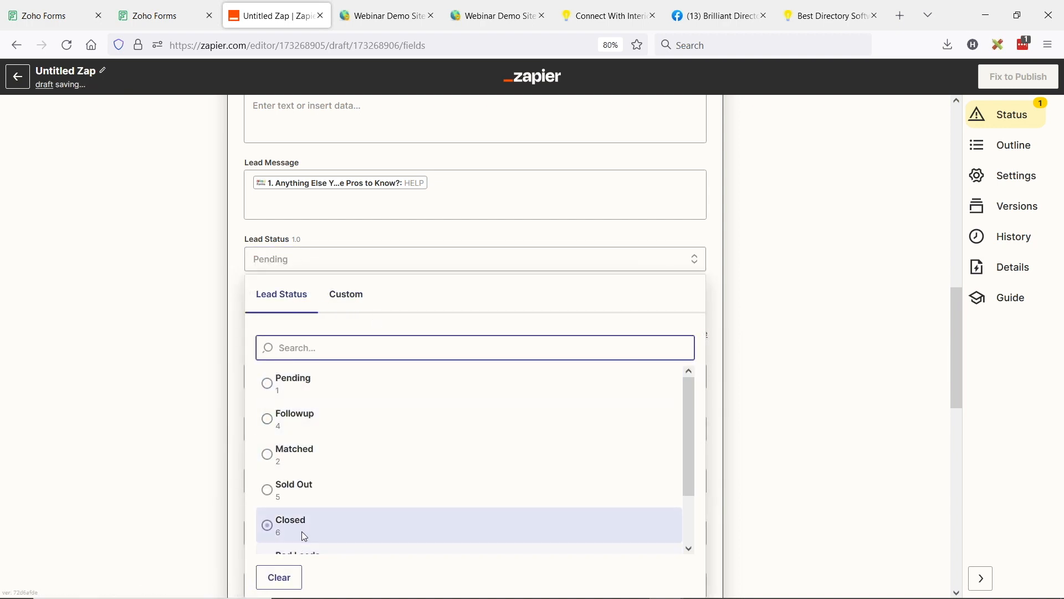
{"action": "left_click", "coordinate": [336, 446]}
{"action": "scroll", "coordinate": [337, 446], "scroll_direction": "down", "scroll_amount": 5}
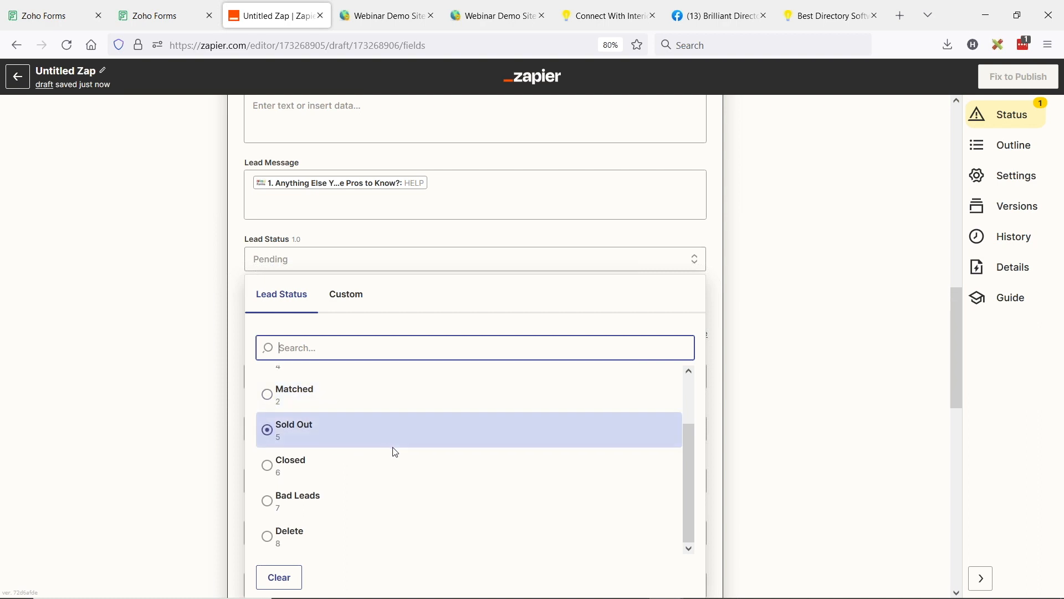
{"action": "scroll", "coordinate": [344, 427], "scroll_direction": "up", "scroll_amount": 5}
{"action": "left_click", "coordinate": [276, 377]}
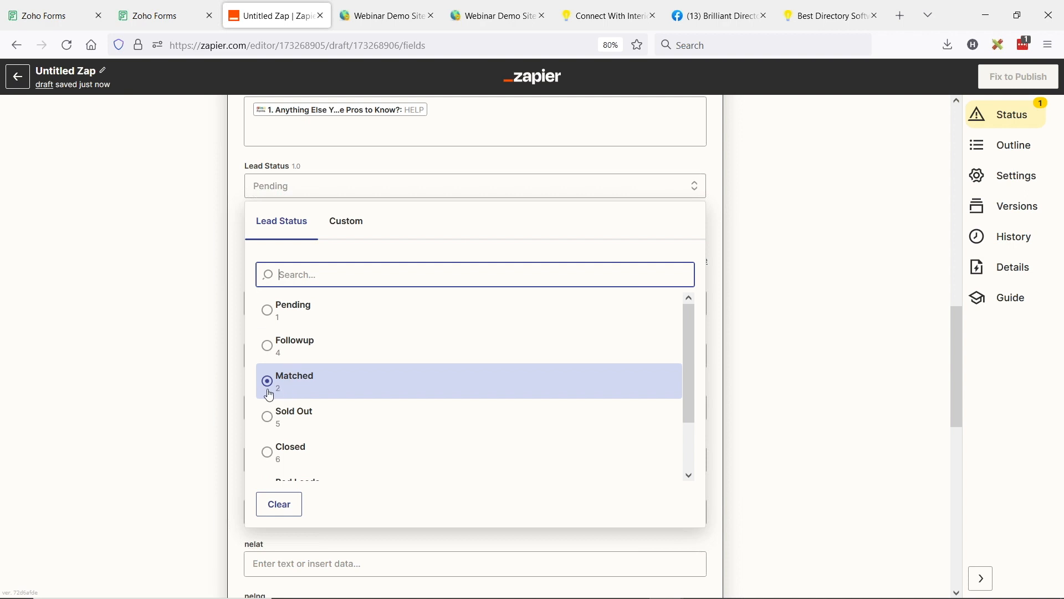
{"action": "left_click", "coordinate": [267, 310]}
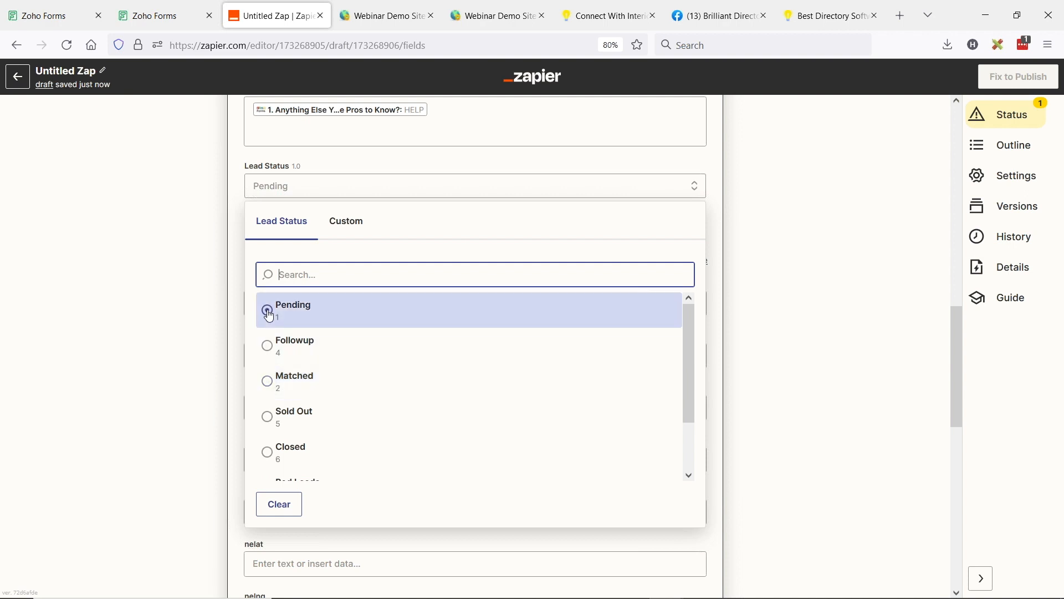
{"action": "left_click", "coordinate": [161, 315]}
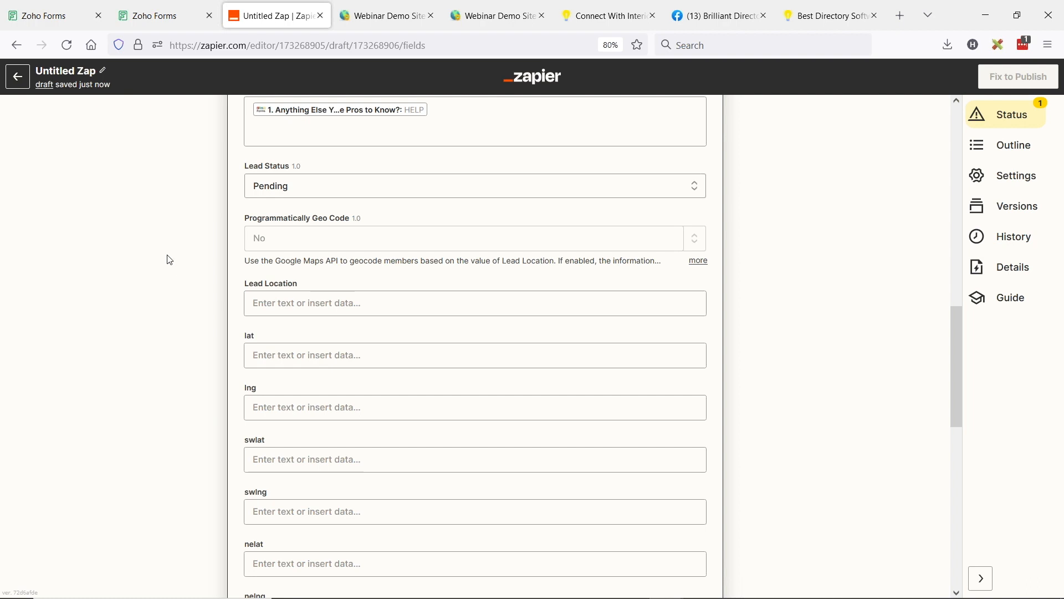
Step: Set Programmatically Geo Code to Yes for the lead
{"action": "scroll", "coordinate": [169, 259], "scroll_direction": "up", "scroll_amount": 2}
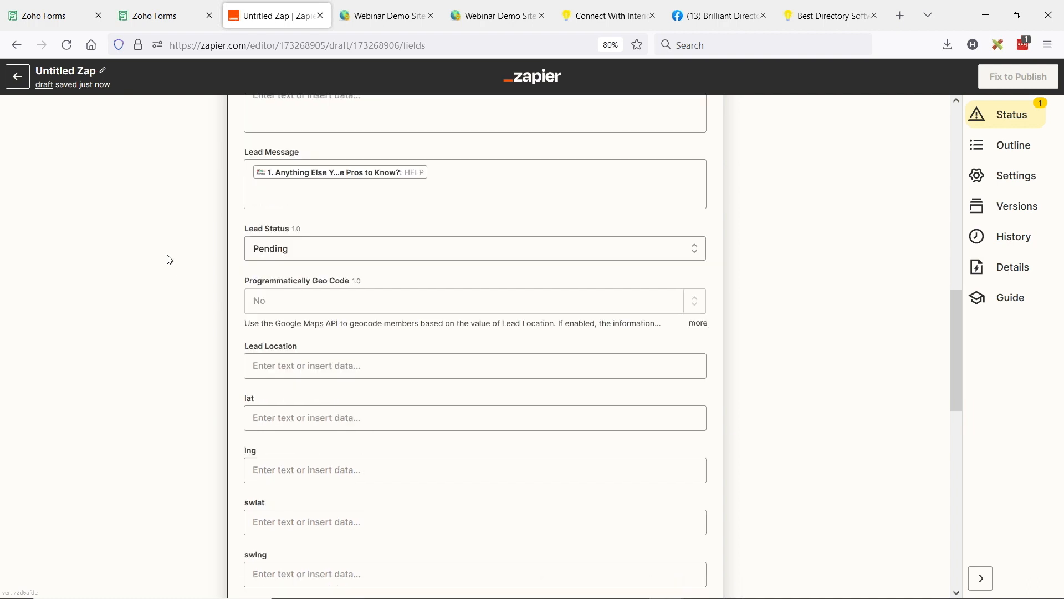
{"action": "left_click", "coordinate": [324, 318]}
{"action": "left_click", "coordinate": [300, 353]}
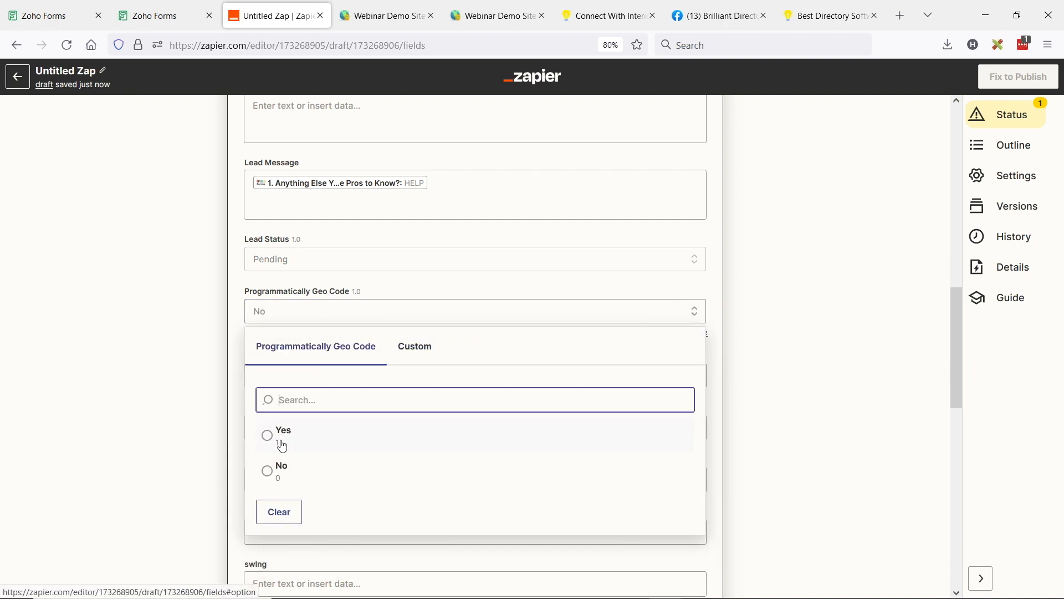
{"action": "left_click", "coordinate": [283, 440]}
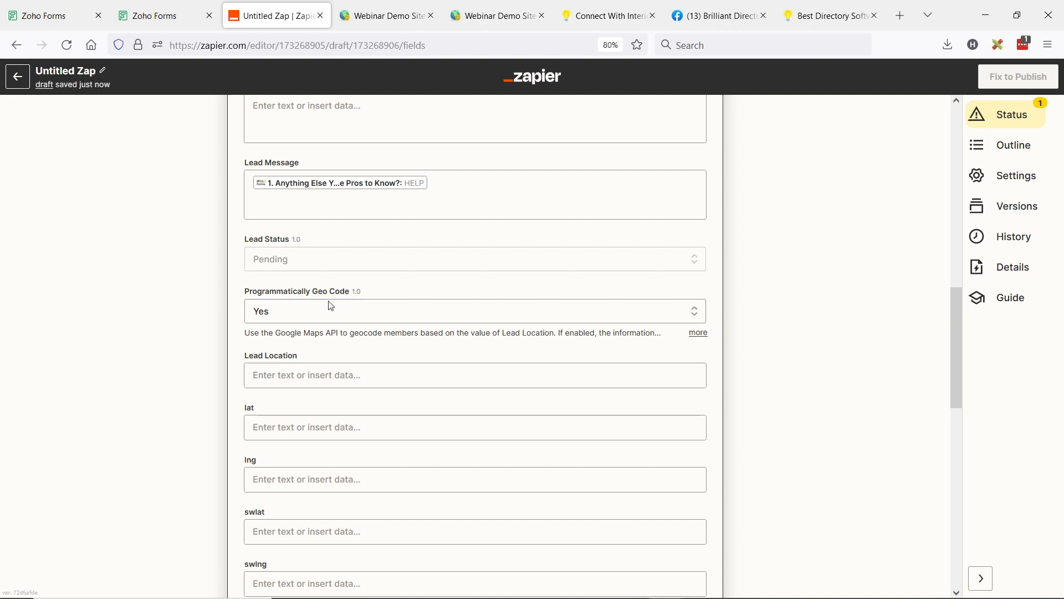
Step: Map the form answer "Where Is Your Project Located?" to Lead Location
{"action": "left_click", "coordinate": [278, 374]}
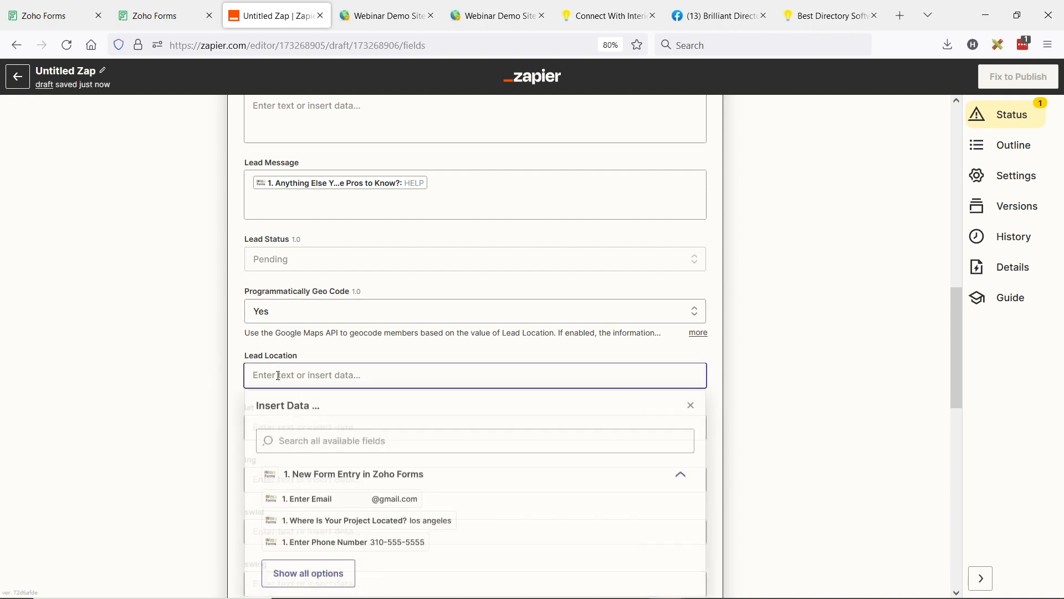
{"action": "left_click", "coordinate": [360, 522]}
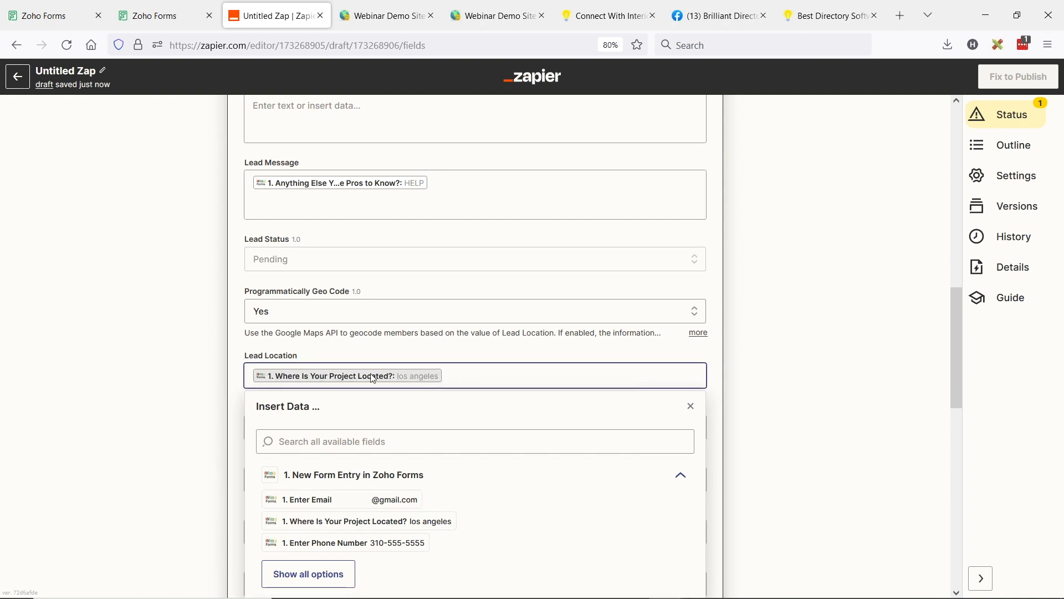
{"action": "left_click", "coordinate": [198, 342]}
Step: Leave the remaining optional lead fields empty, finish the action setup and run the test that sends the lead to Brilliant Directories
{"action": "scroll", "coordinate": [191, 278], "scroll_direction": "down", "scroll_amount": 4}
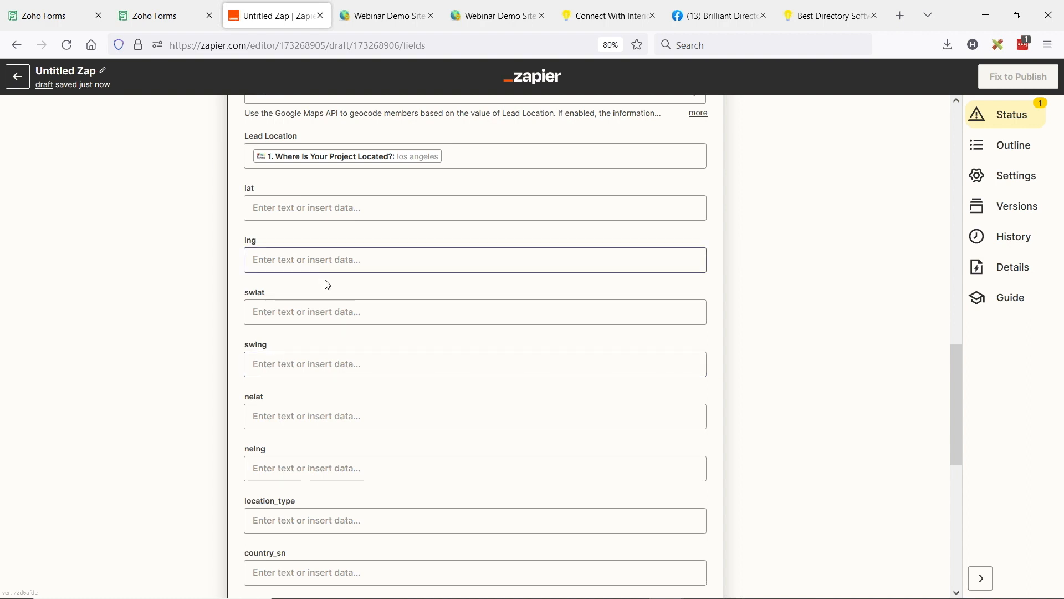
{"action": "scroll", "coordinate": [332, 284], "scroll_direction": "down", "scroll_amount": 3}
{"action": "scroll", "coordinate": [347, 276], "scroll_direction": "down", "scroll_amount": 2}
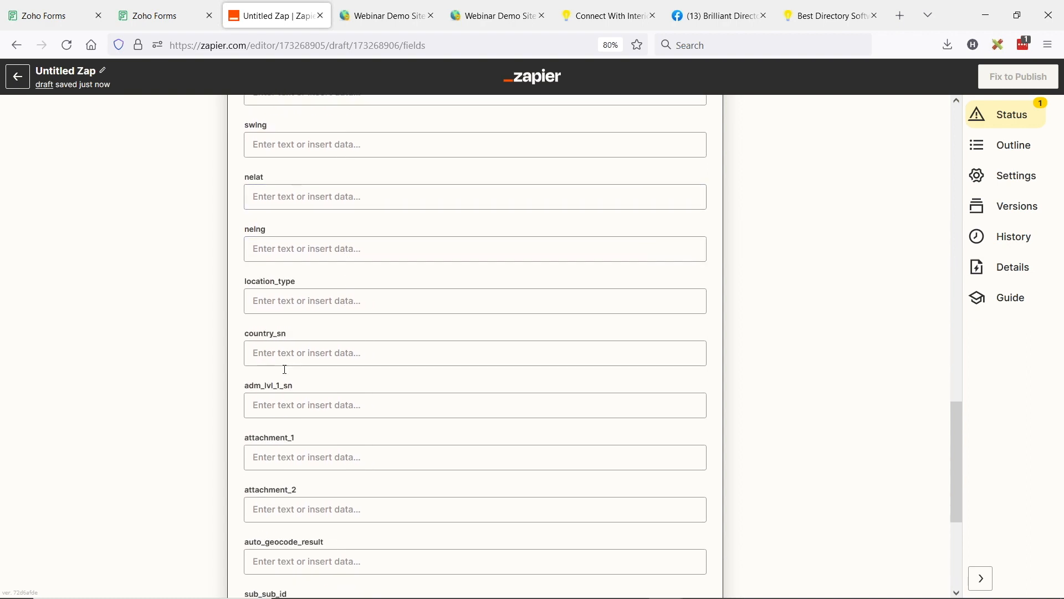
{"action": "scroll", "coordinate": [340, 211], "scroll_direction": "down", "scroll_amount": 3}
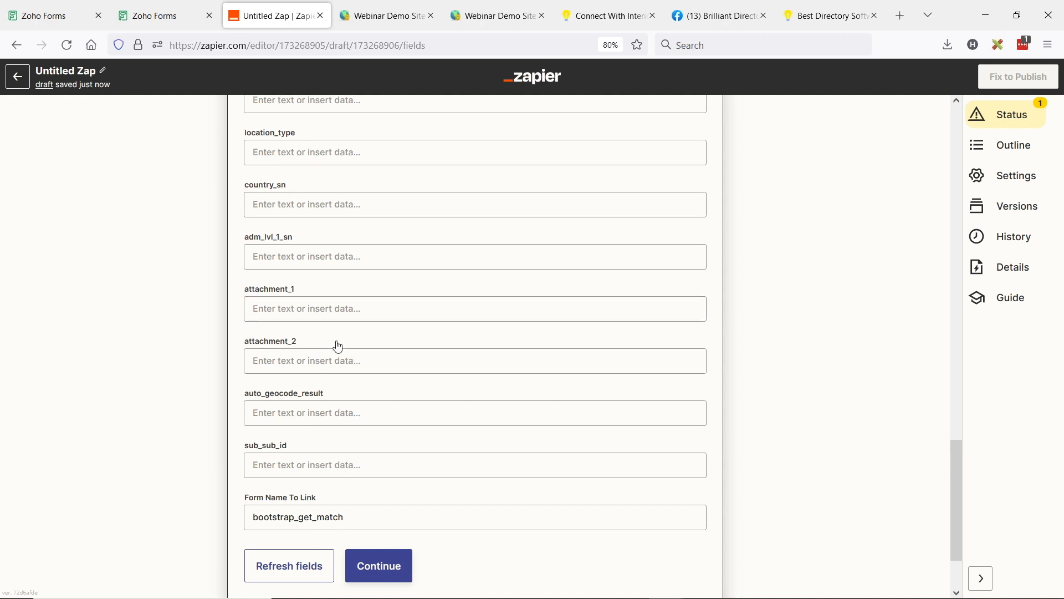
{"action": "scroll", "coordinate": [335, 347], "scroll_direction": "down", "scroll_amount": 2}
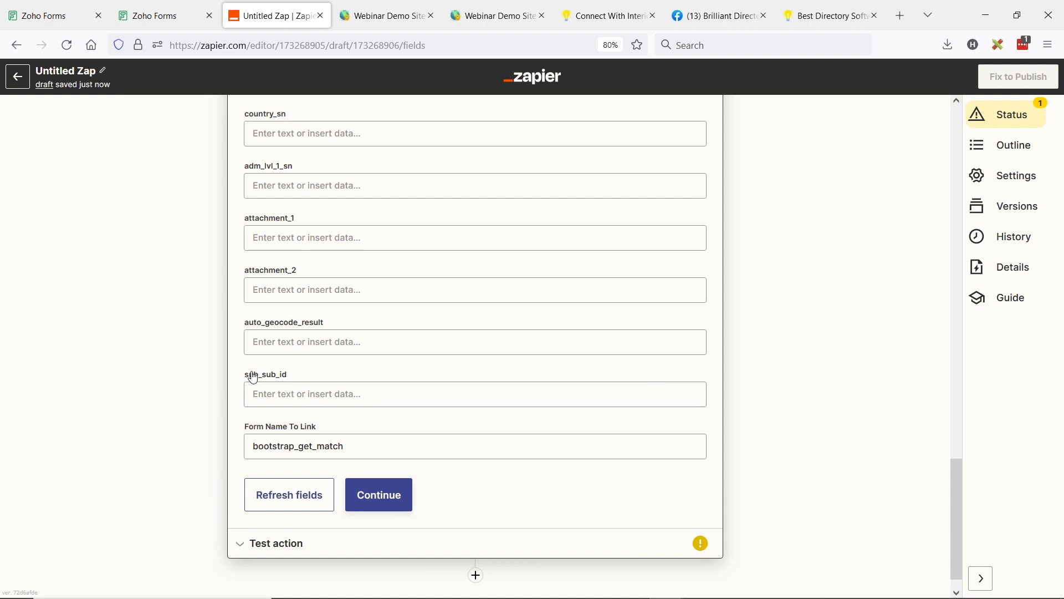
{"action": "left_click", "coordinate": [379, 495]}
{"action": "left_click", "coordinate": [355, 496]}
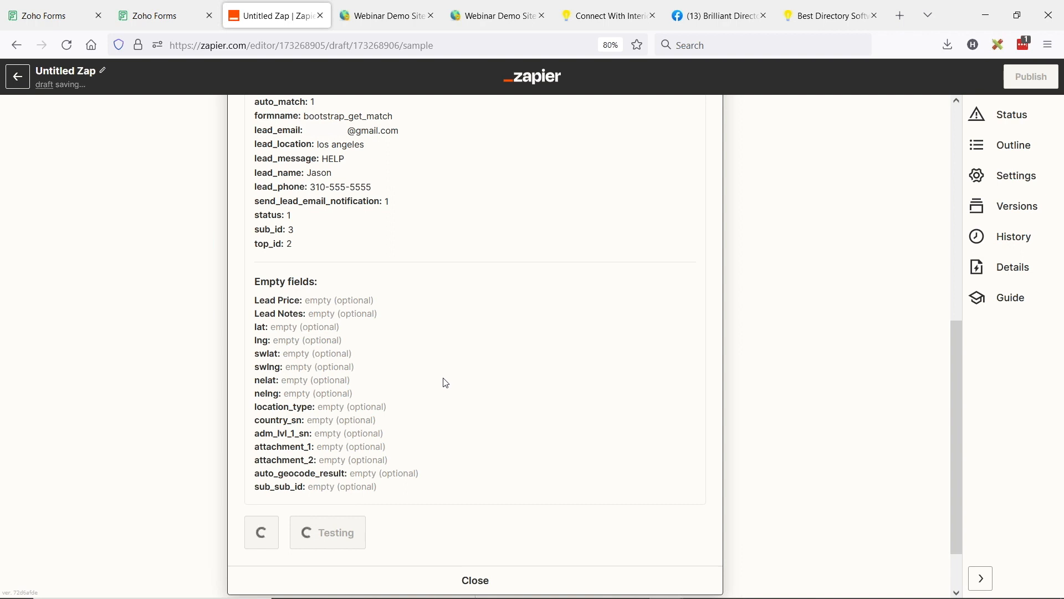
{"action": "scroll", "coordinate": [422, 417], "scroll_direction": "up", "scroll_amount": 3}
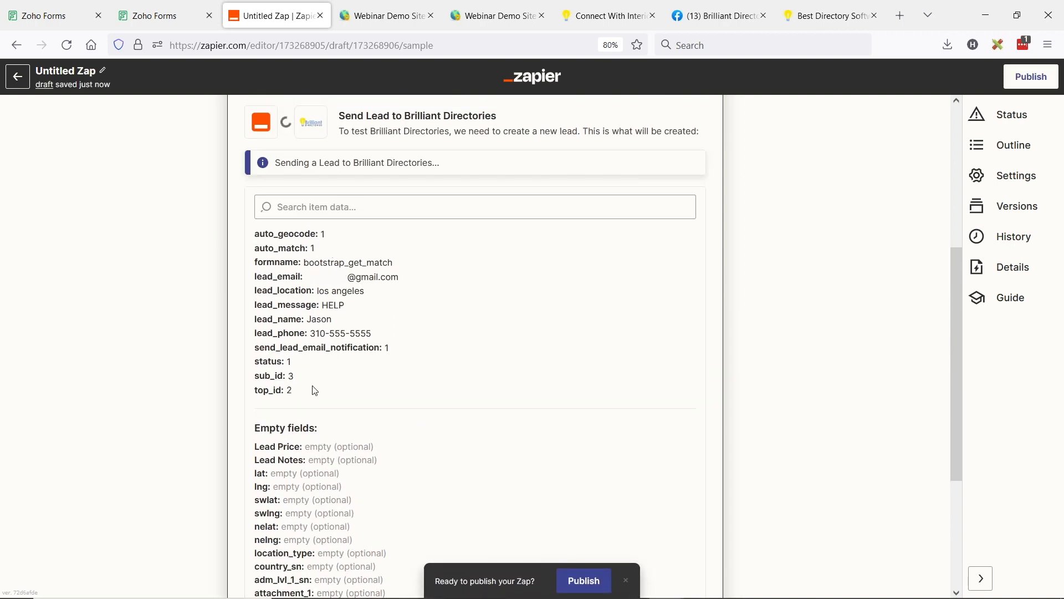
Step: Check the sending status of the lead test and open the Member Leads list in the Webinar Demo Site admin
{"action": "scroll", "coordinate": [408, 419], "scroll_direction": "up", "scroll_amount": 2}
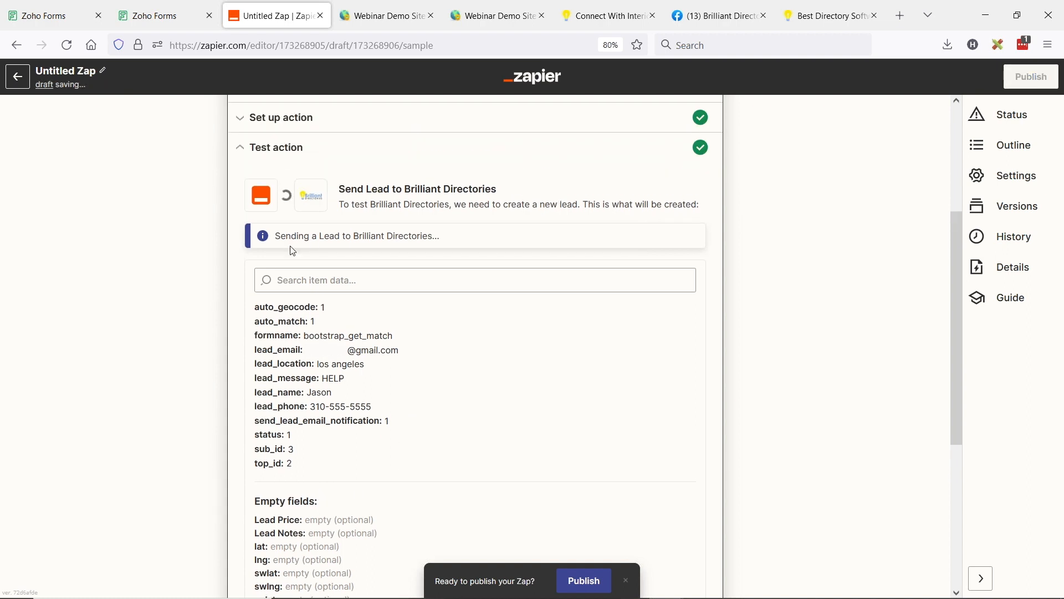
{"action": "left_click_drag", "start_coordinate": [284, 236], "coordinate": [495, 236]}
{"action": "left_click", "coordinate": [384, 5]}
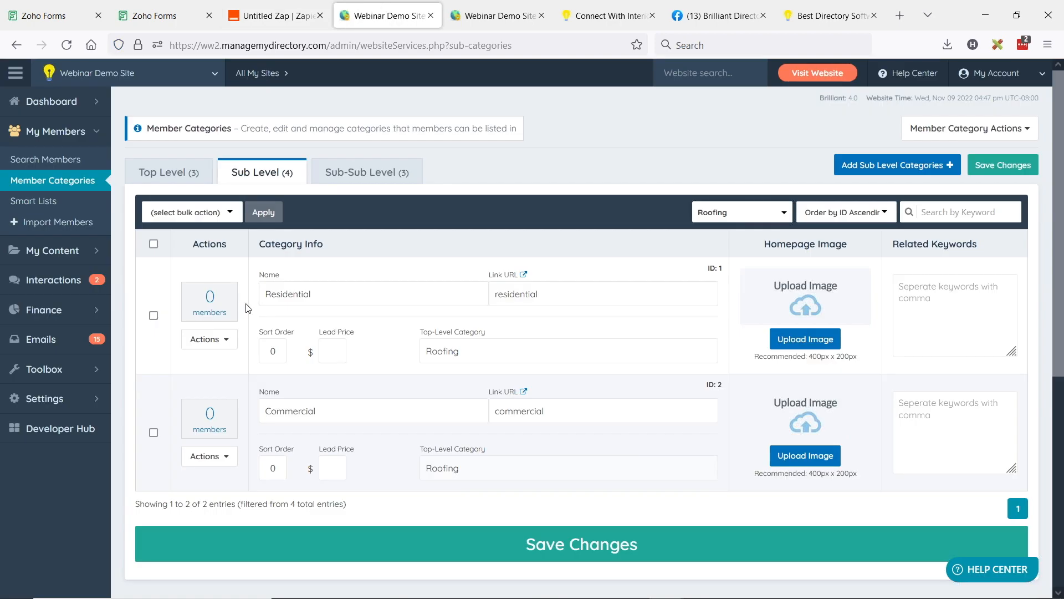
{"action": "mouse_move", "coordinate": [83, 280]}
{"action": "left_click", "coordinate": [166, 280]}
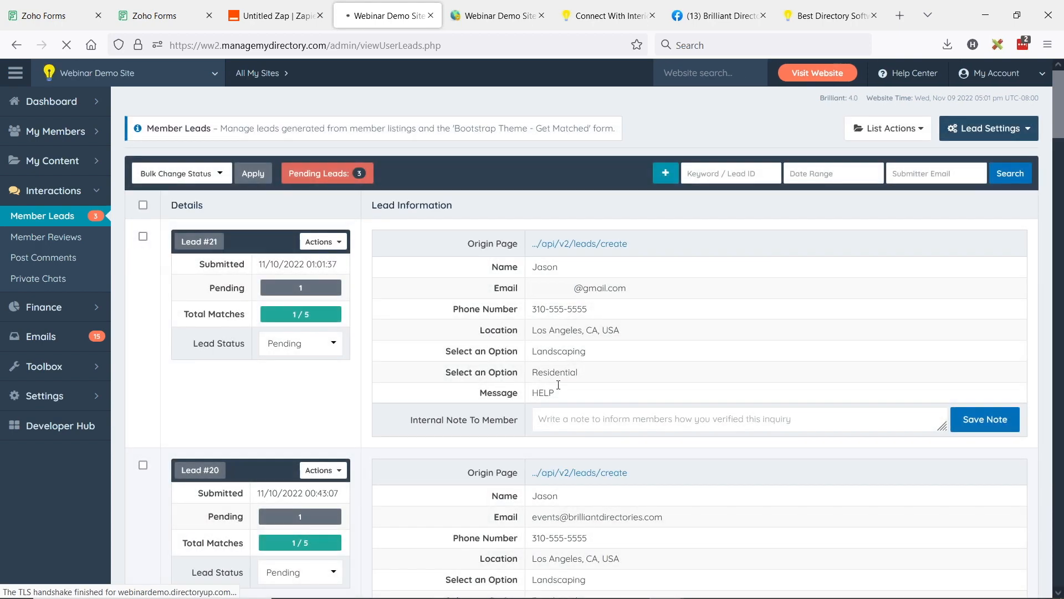
Step: Examine the newest lead's message, location and two category options against the submitted form answers
{"action": "double_click", "coordinate": [545, 393]}
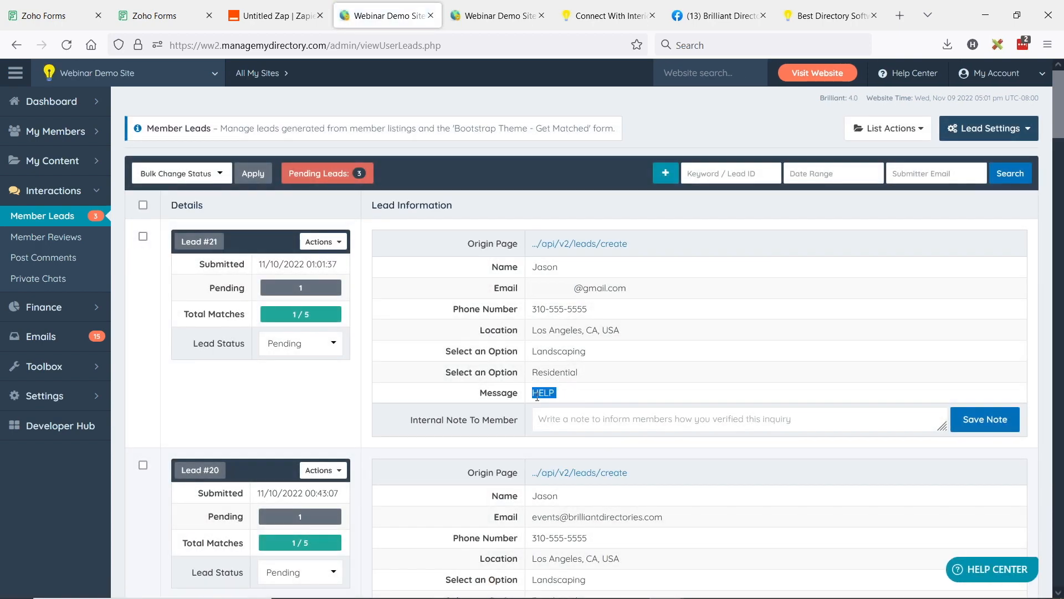
{"action": "triple_click", "coordinate": [554, 394]}
{"action": "left_click_drag", "start_coordinate": [534, 330], "coordinate": [622, 332]}
{"action": "left_click_drag", "start_coordinate": [533, 352], "coordinate": [626, 354]}
{"action": "left_click_drag", "start_coordinate": [536, 372], "coordinate": [623, 373]}
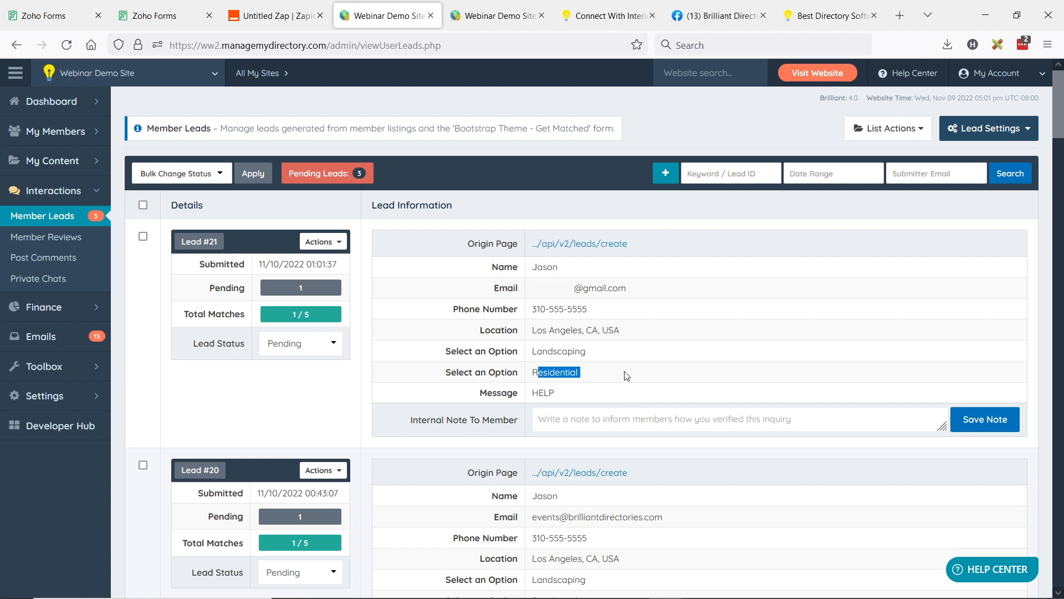
Step: Return to the Zap in Zapier, publish it and turn it on, and dismiss the offer to share a copy
{"action": "left_click", "coordinate": [264, 8]}
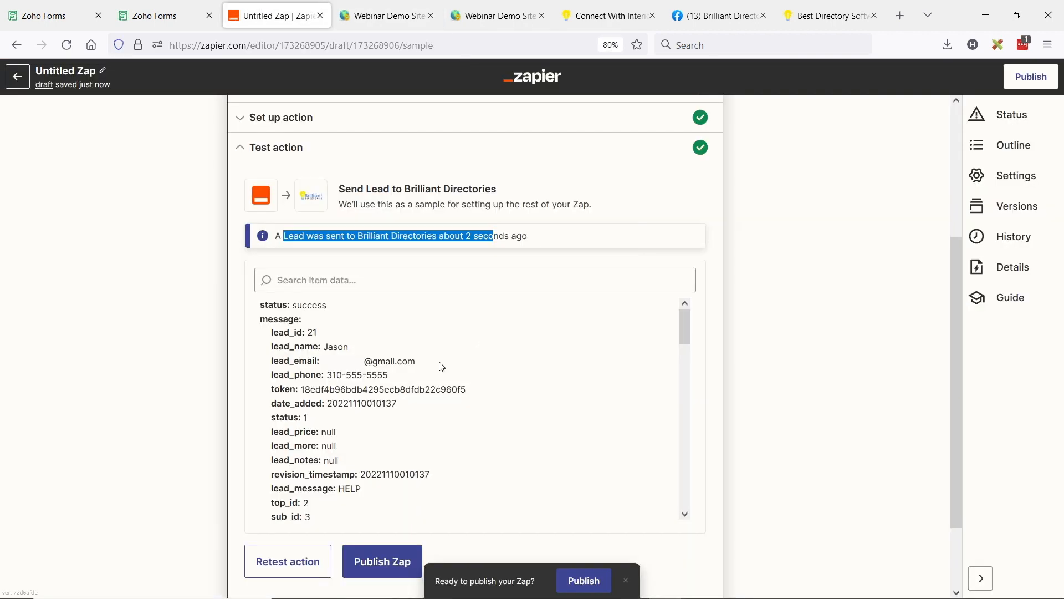
{"action": "scroll", "coordinate": [469, 327], "scroll_direction": "up", "scroll_amount": 4}
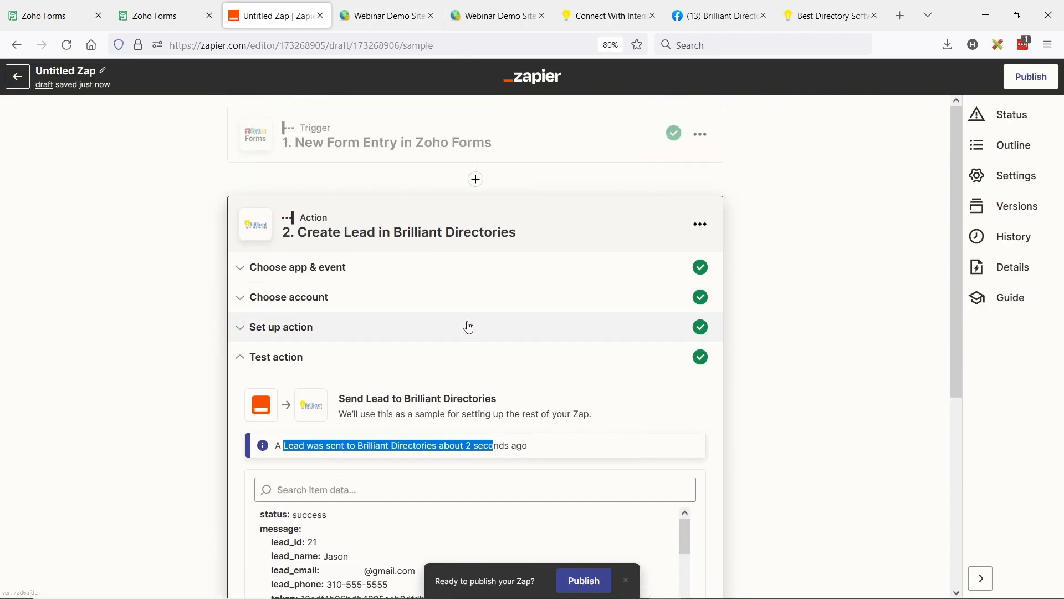
{"action": "scroll", "coordinate": [558, 334], "scroll_direction": "down", "scroll_amount": 2}
{"action": "left_click", "coordinate": [585, 580]}
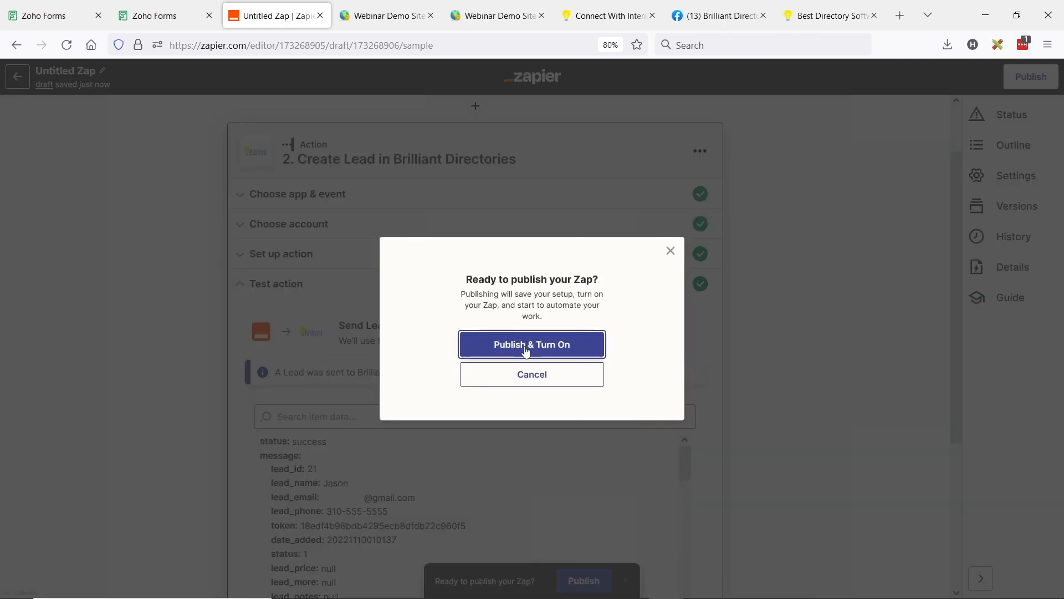
{"action": "left_click", "coordinate": [526, 351]}
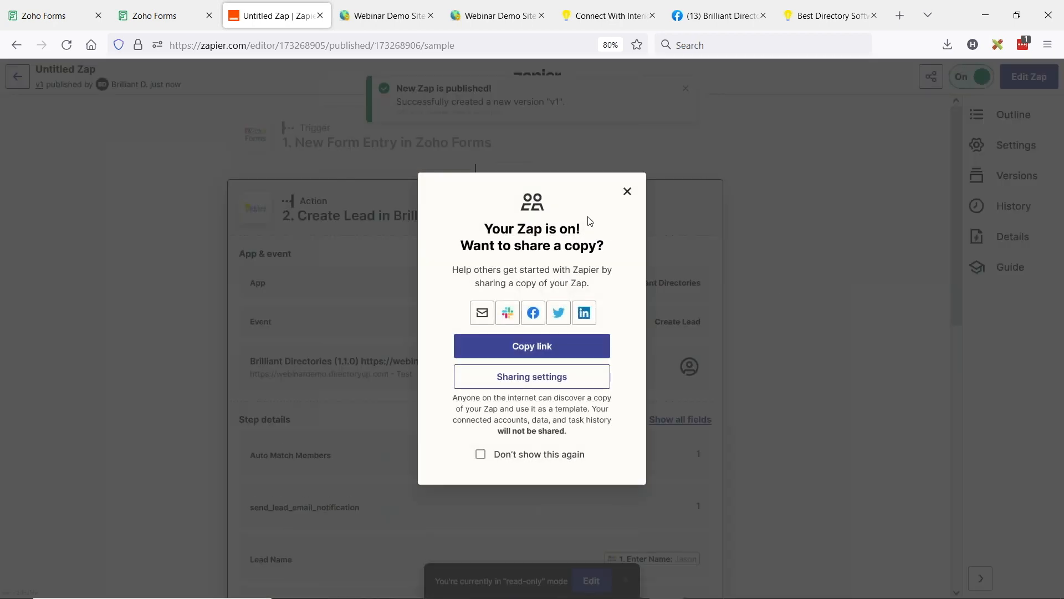
{"action": "left_click", "coordinate": [629, 196]}
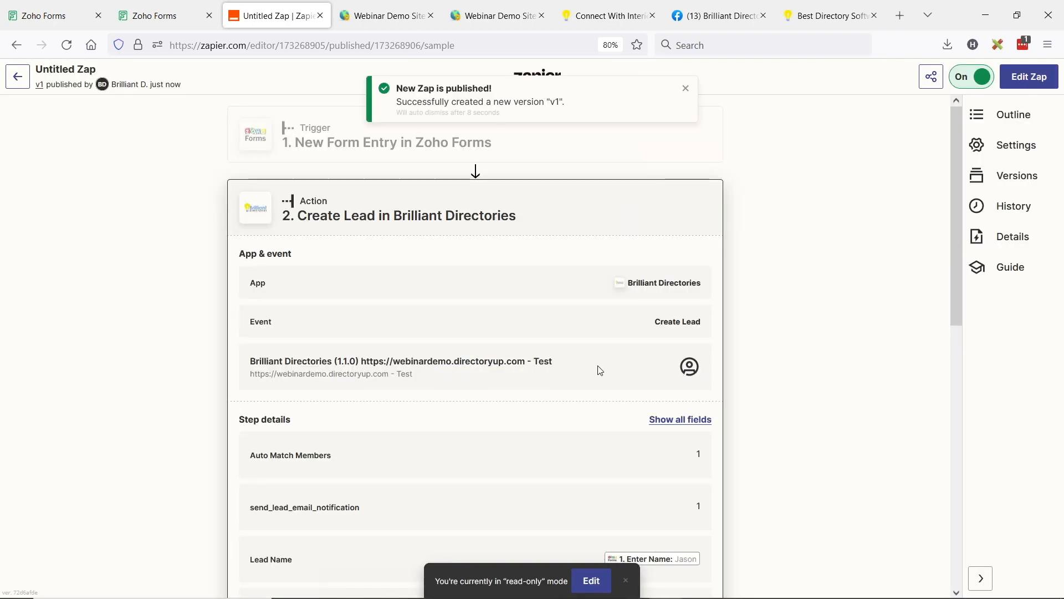
Step: Review the Lead Form's iframe embed code in Zoho Forms and the Get Matched page that embeds the form
{"action": "left_click", "coordinate": [53, 6]}
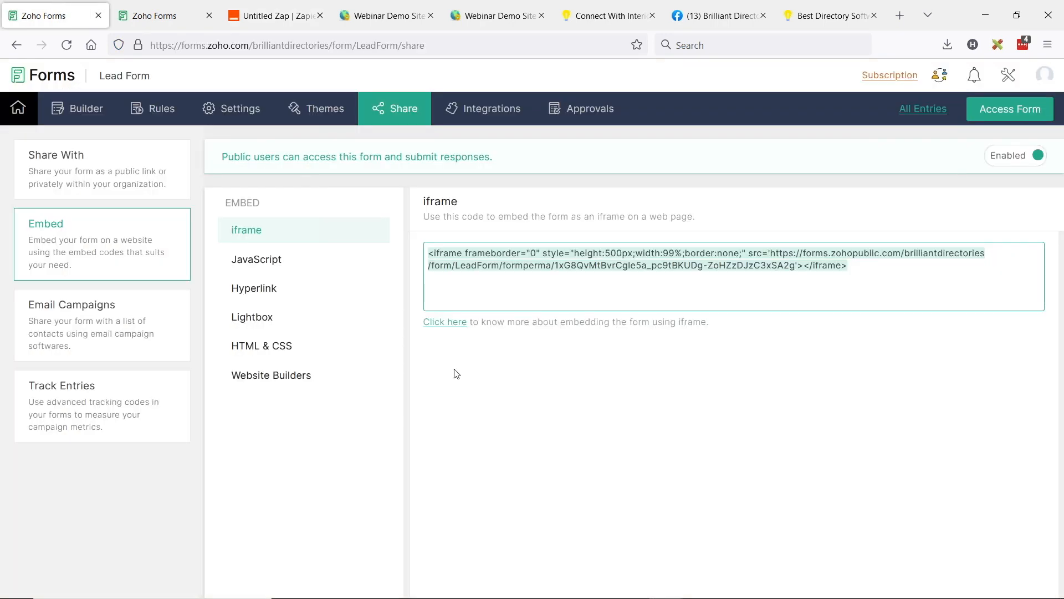
{"action": "left_click", "coordinate": [889, 273]}
{"action": "left_click_drag", "start_coordinate": [889, 273], "coordinate": [409, 249]}
{"action": "left_click", "coordinate": [613, 19]}
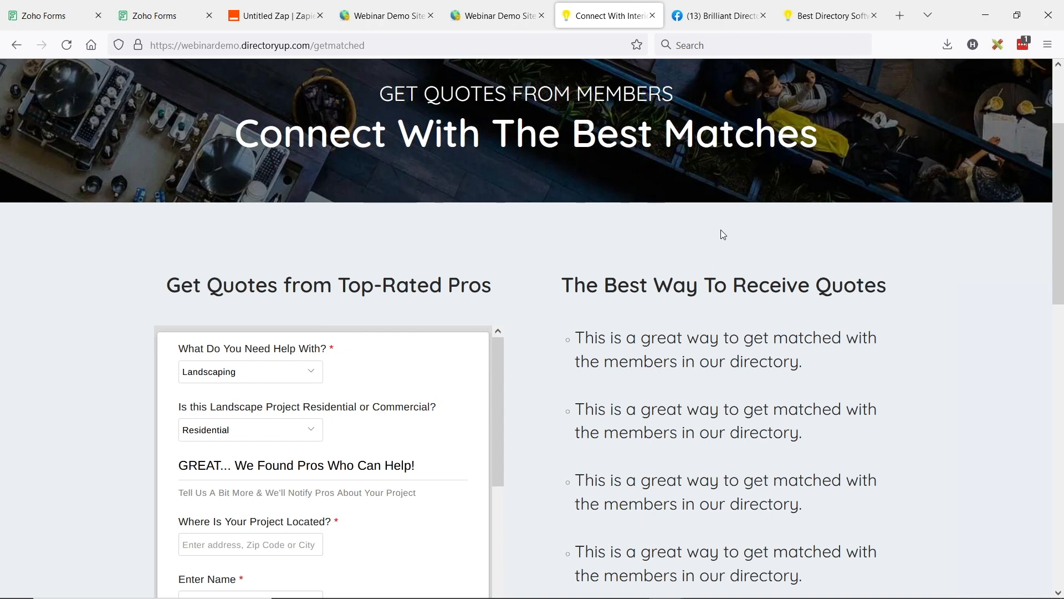
{"action": "scroll", "coordinate": [574, 344], "scroll_direction": "up", "scroll_amount": 3}
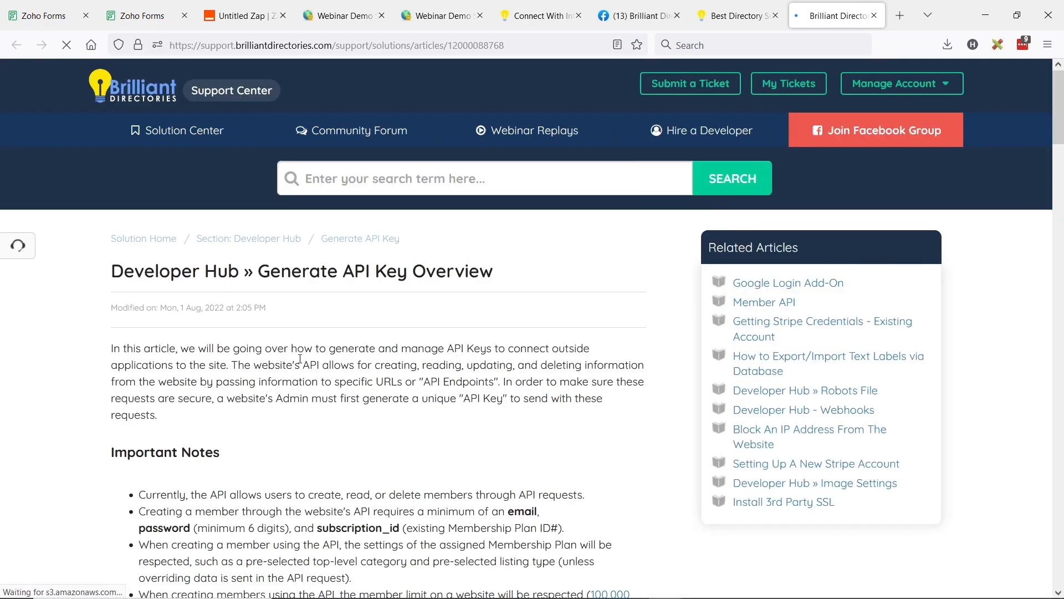
Step: Read the support article "Generate API Key Overview", covering where API keys are generated and how to save the token
{"action": "scroll", "coordinate": [293, 202], "scroll_direction": "down", "scroll_amount": 2}
{"action": "left_click_drag", "start_coordinate": [260, 199], "coordinate": [501, 201]}
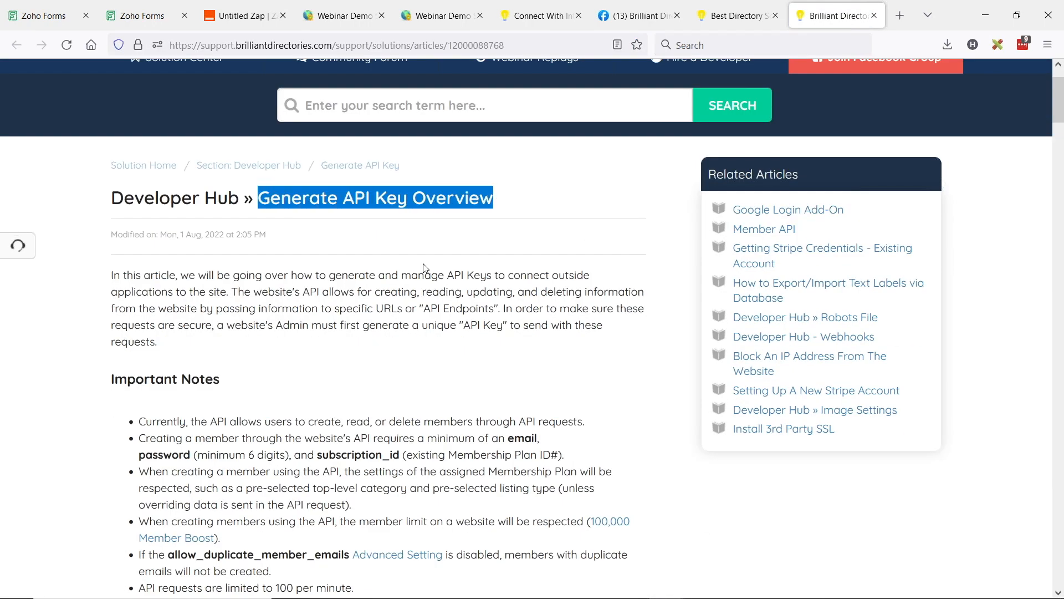
{"action": "scroll", "coordinate": [421, 274], "scroll_direction": "down", "scroll_amount": 4}
{"action": "scroll", "coordinate": [482, 266], "scroll_direction": "down", "scroll_amount": 15}
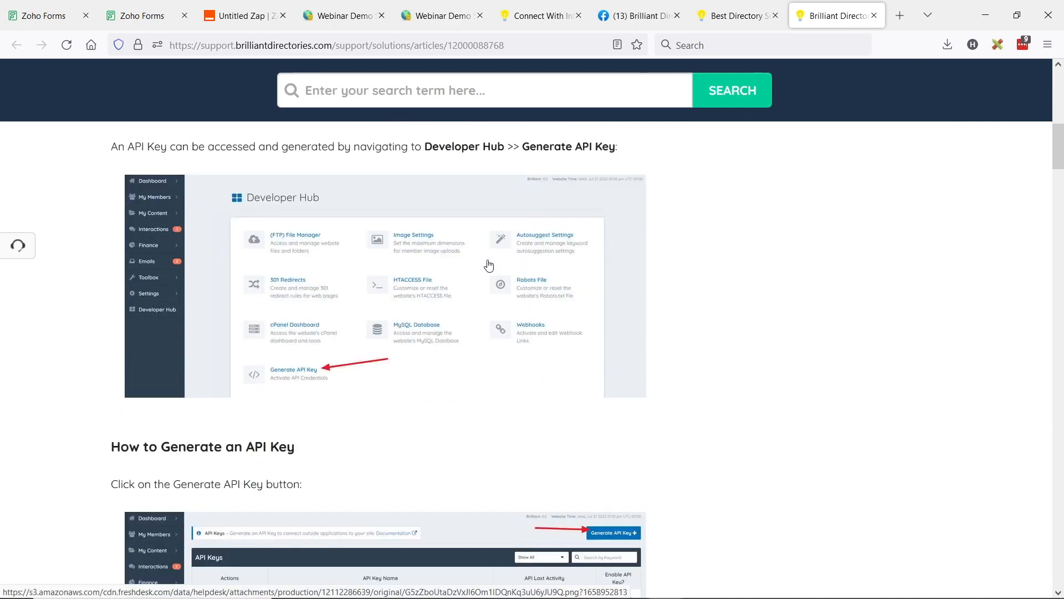
{"action": "scroll", "coordinate": [488, 266], "scroll_direction": "down", "scroll_amount": 8}
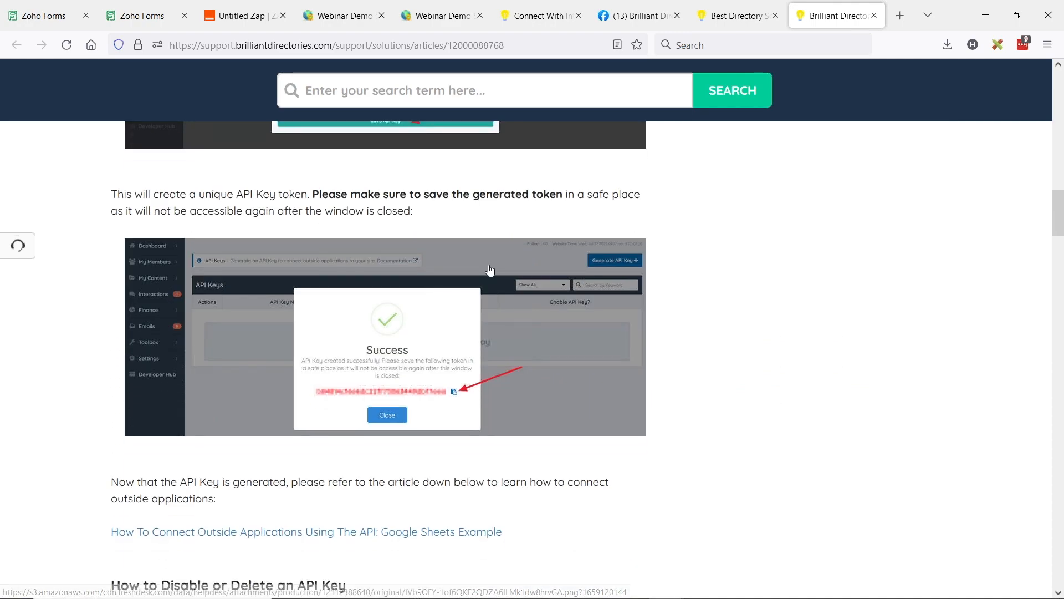
{"action": "scroll", "coordinate": [493, 273], "scroll_direction": "up", "scroll_amount": 9}
{"action": "scroll", "coordinate": [492, 273], "scroll_direction": "up", "scroll_amount": 7}
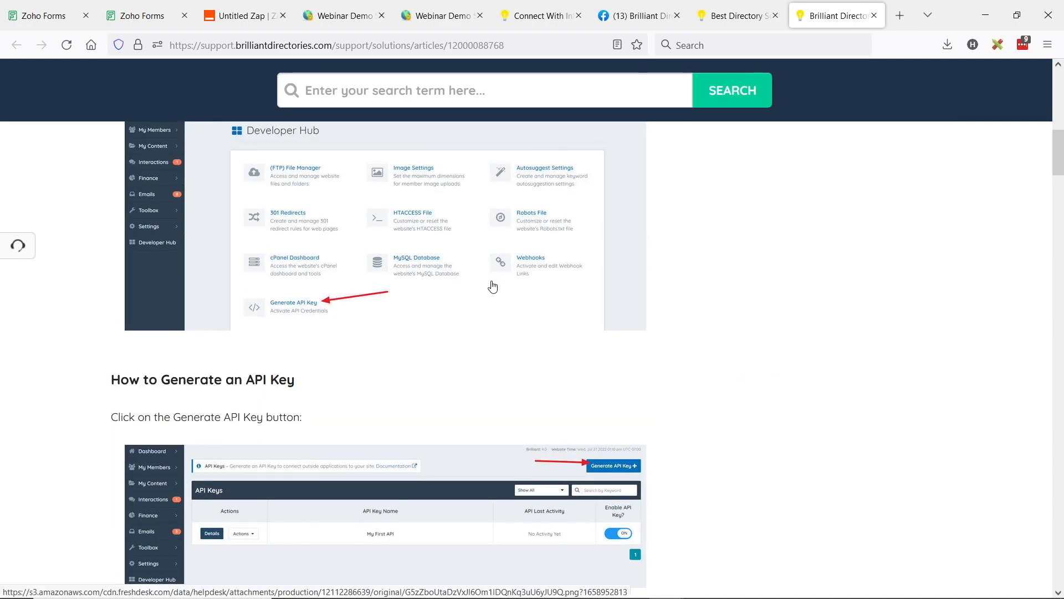
{"action": "scroll", "coordinate": [493, 277], "scroll_direction": "up", "scroll_amount": 12}
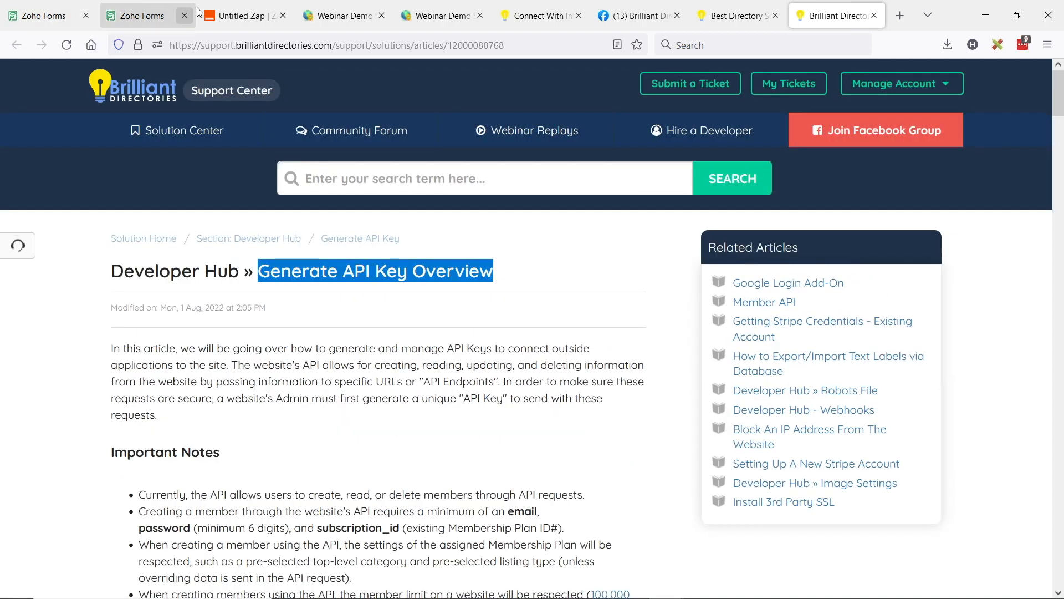
{"action": "left_click", "coordinate": [50, 16]}
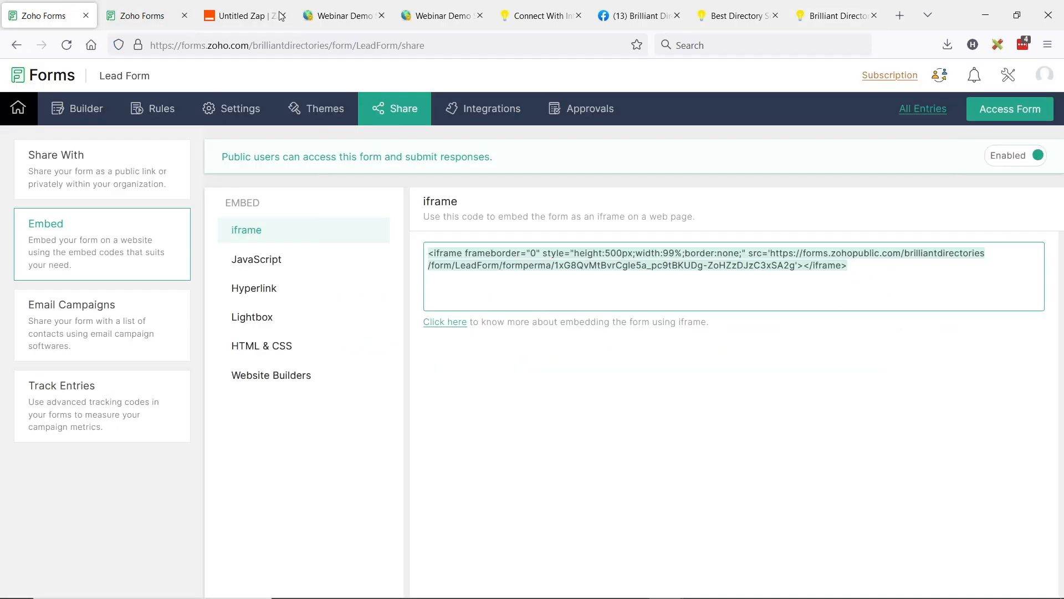
{"action": "left_click", "coordinate": [244, 16]}
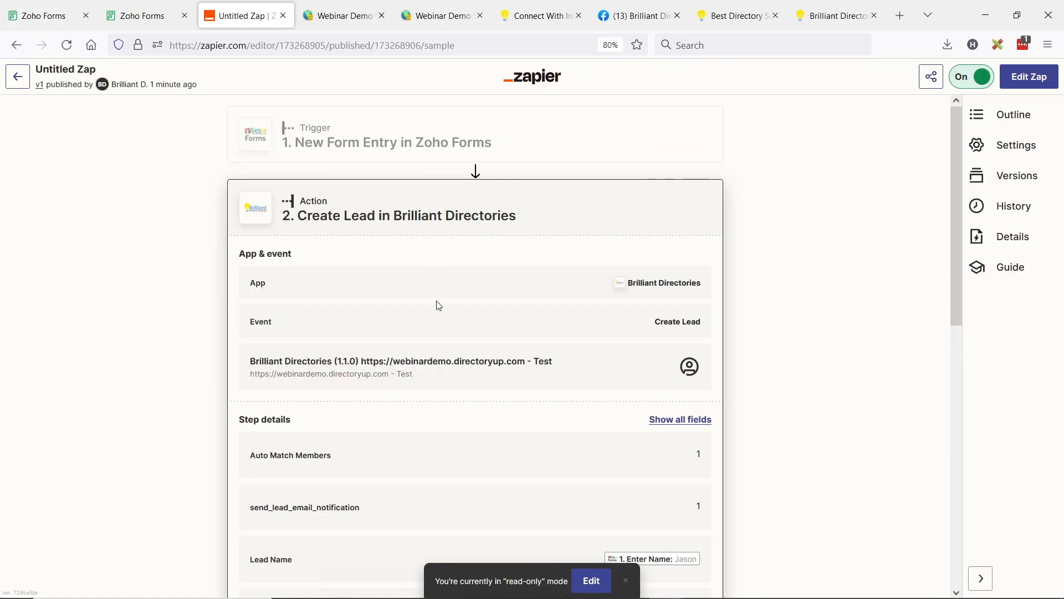
{"action": "scroll", "coordinate": [438, 304], "scroll_direction": "down", "scroll_amount": 1}
{"action": "key", "text": "alt+Tab"}
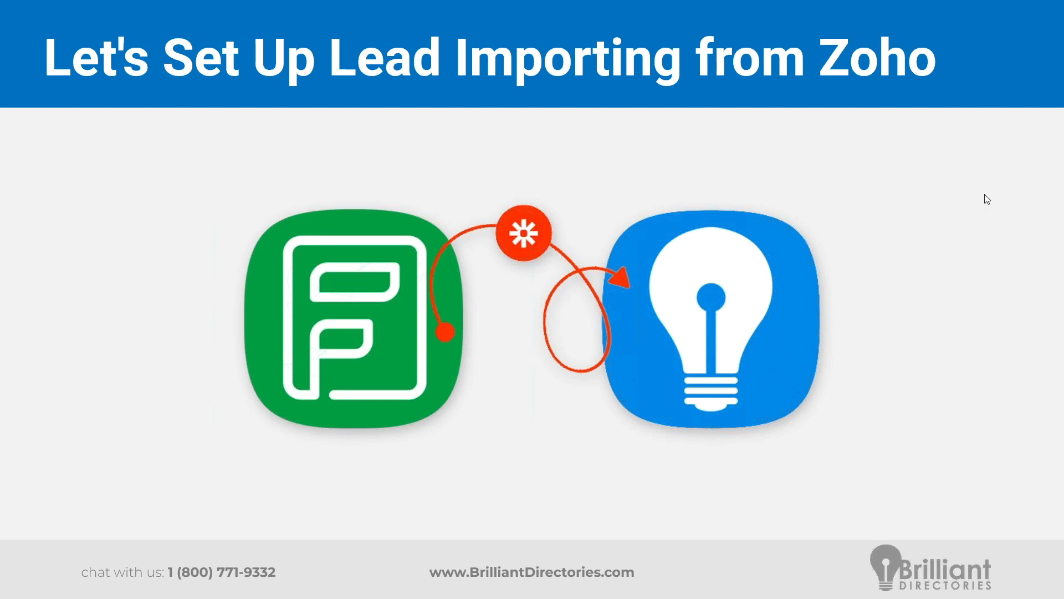
{"action": "left_click", "coordinate": [609, 216]}
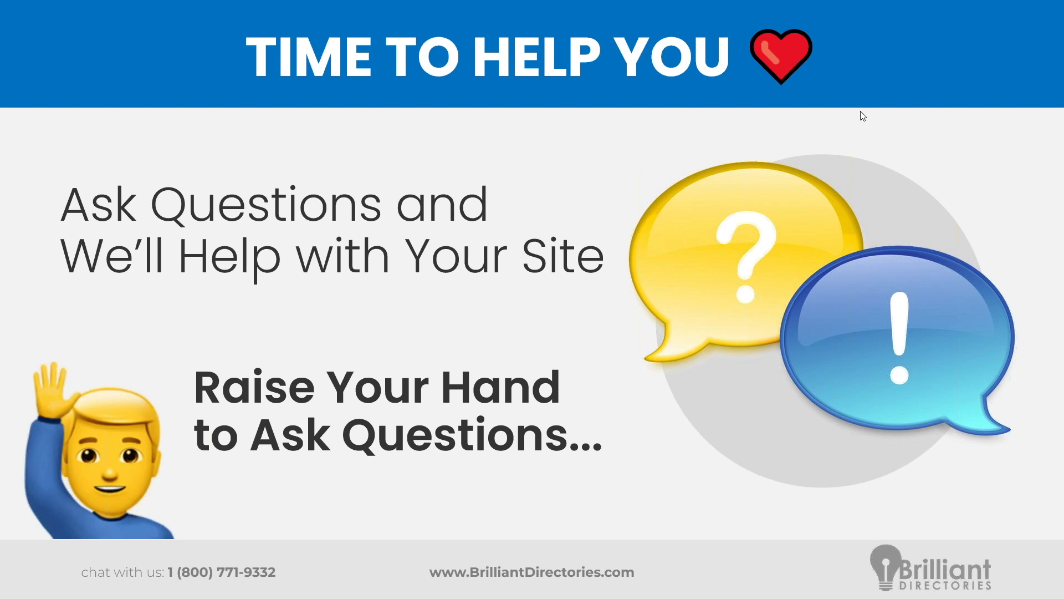
{"action": "key", "text": "alt+Tab"}
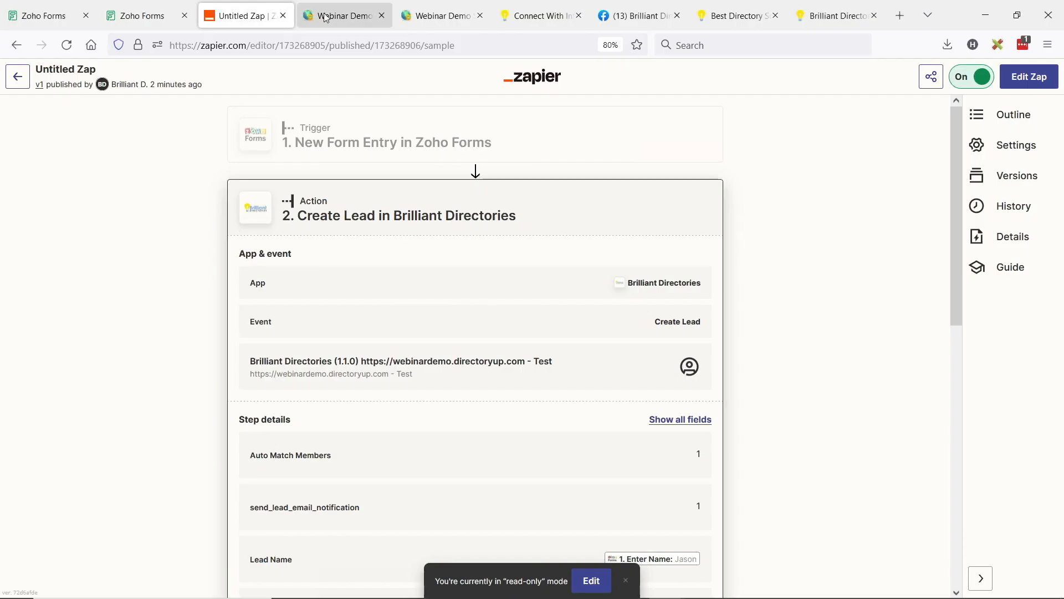
Step: Open the default Main Action from the Auto-Match Workflows of the Webinar Demo Site's Member Leads
{"action": "left_click", "coordinate": [324, 6]}
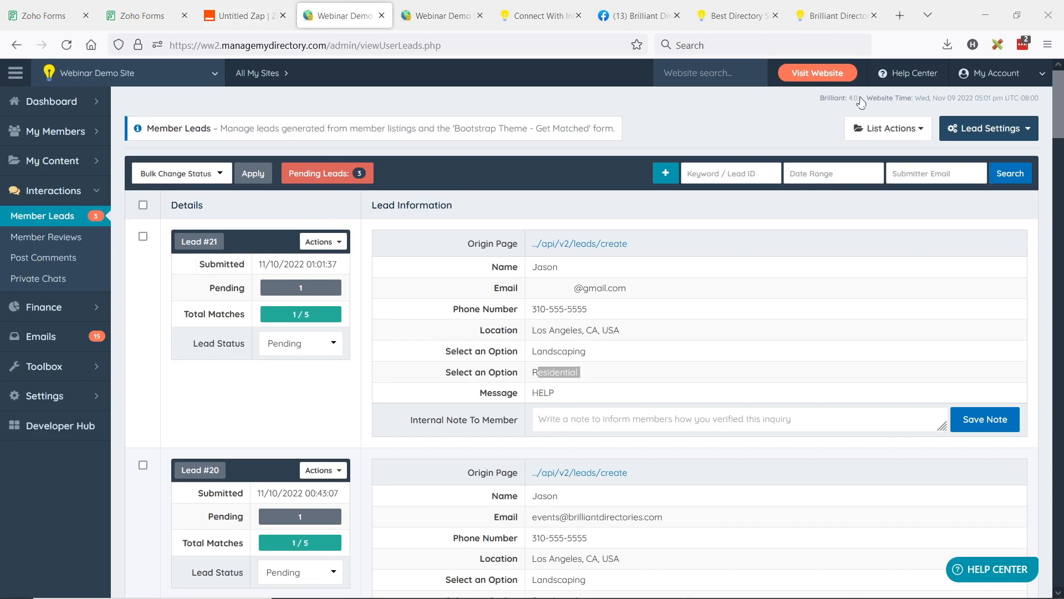
{"action": "left_click", "coordinate": [989, 128]}
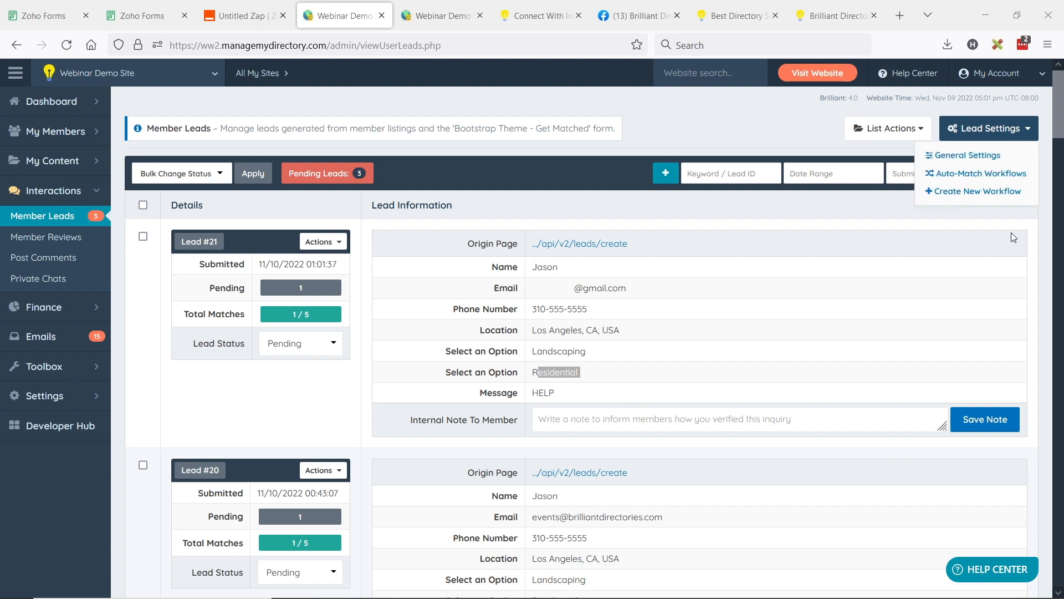
{"action": "left_click", "coordinate": [961, 177]}
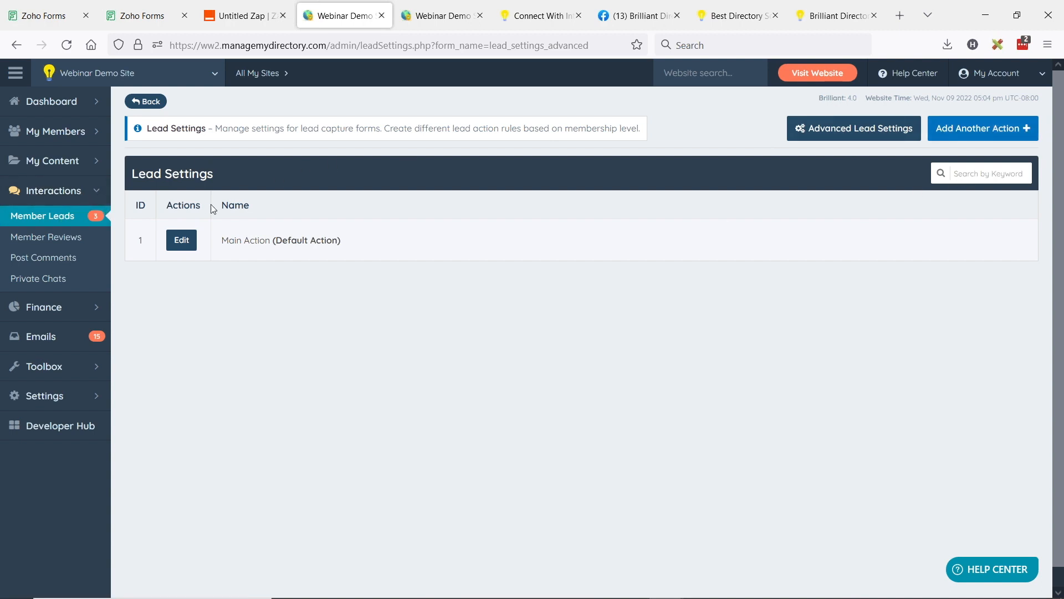
{"action": "left_click", "coordinate": [182, 244]}
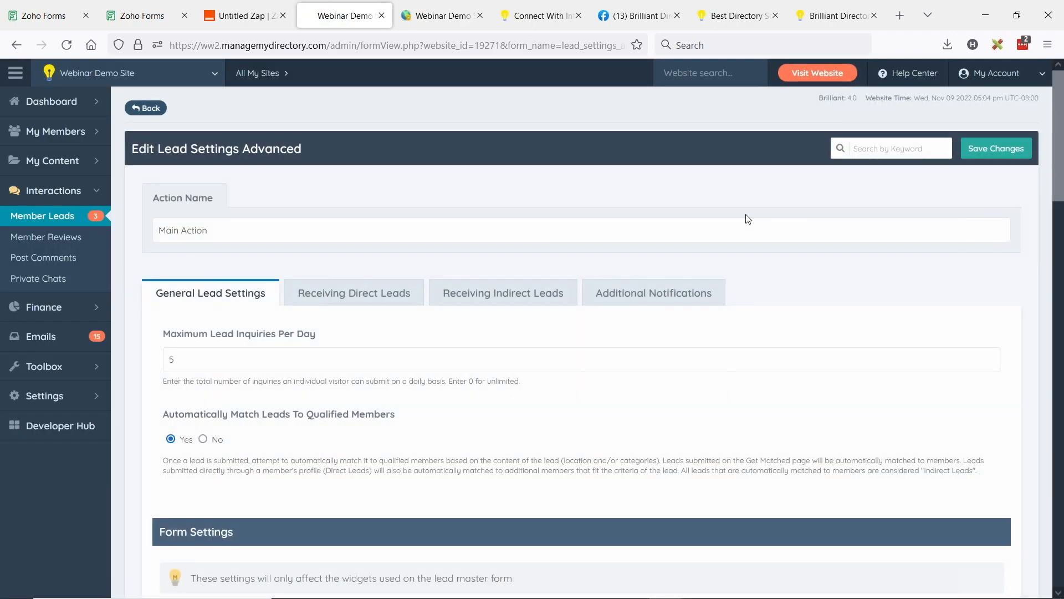
Step: Examine the Visitor email settings under Additional Notifications, including the email sent when a member accepts a lead
{"action": "left_click", "coordinate": [680, 304]}
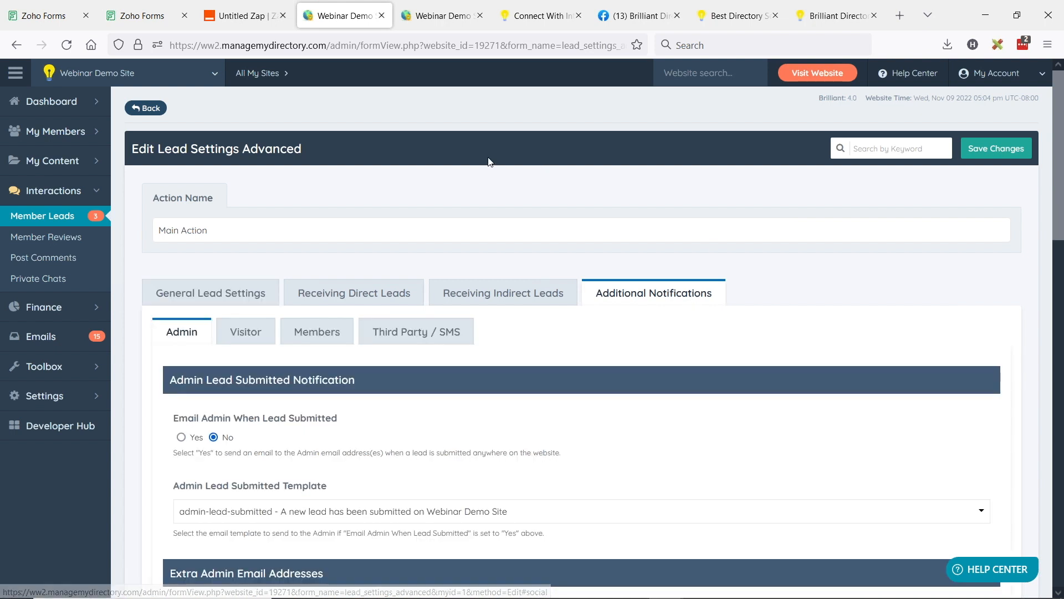
{"action": "left_click", "coordinate": [248, 340]}
{"action": "scroll", "coordinate": [354, 179], "scroll_direction": "down", "scroll_amount": 3}
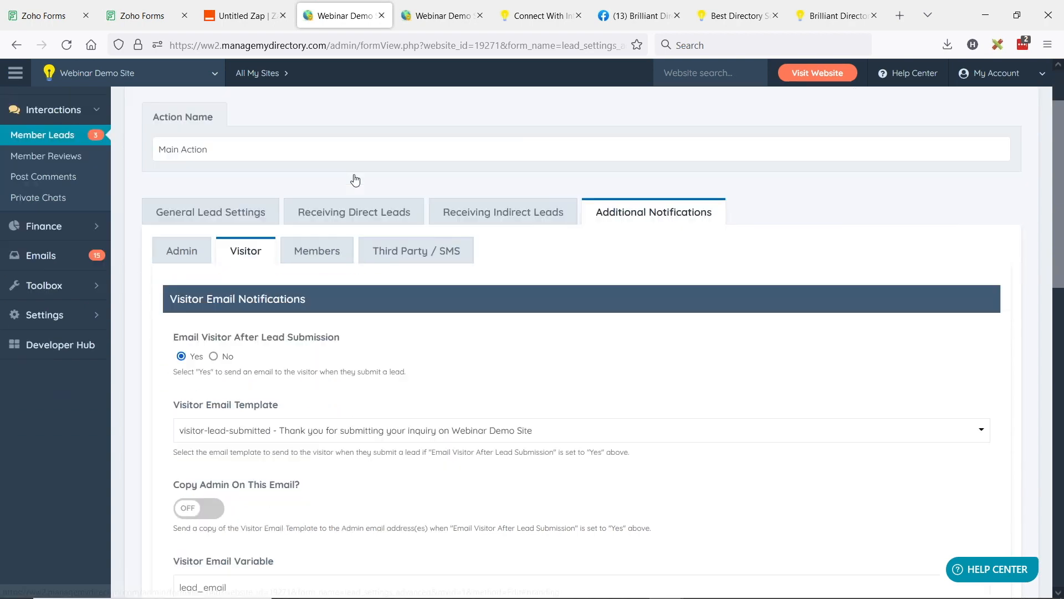
{"action": "scroll", "coordinate": [341, 181], "scroll_direction": "down", "scroll_amount": 5}
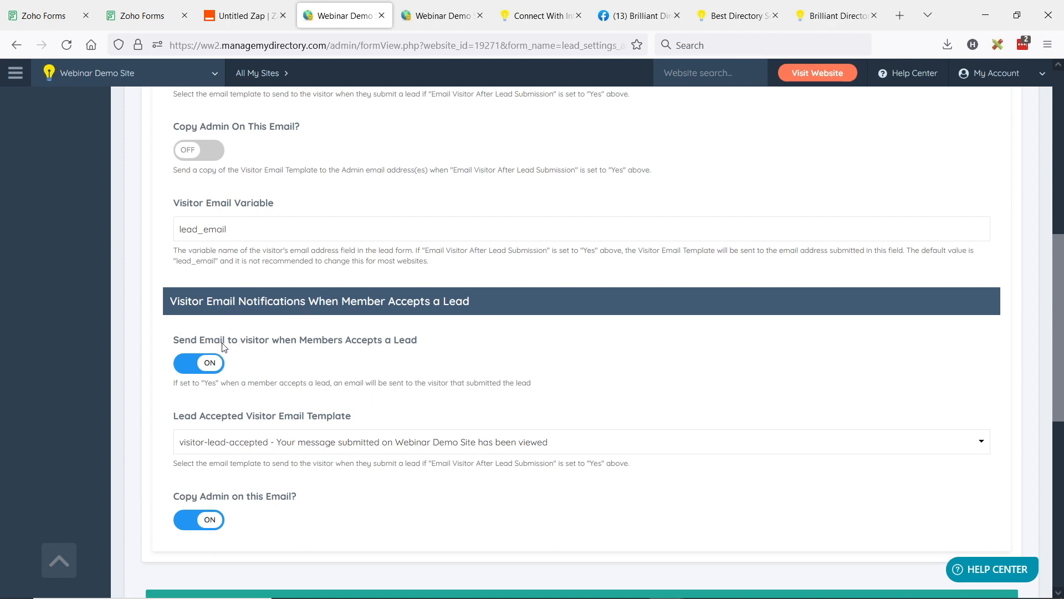
{"action": "scroll", "coordinate": [223, 346], "scroll_direction": "down", "scroll_amount": 2}
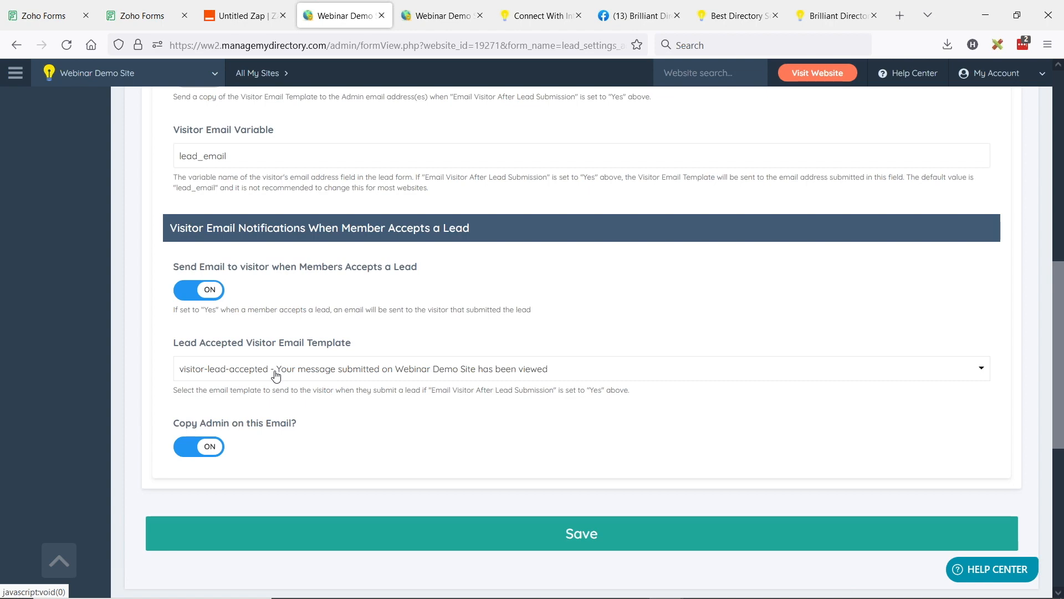
Step: Set the direct leads label to Accepted in the Main Action's Receiving Direct Leads settings
{"action": "scroll", "coordinate": [347, 340], "scroll_direction": "up", "scroll_amount": 8}
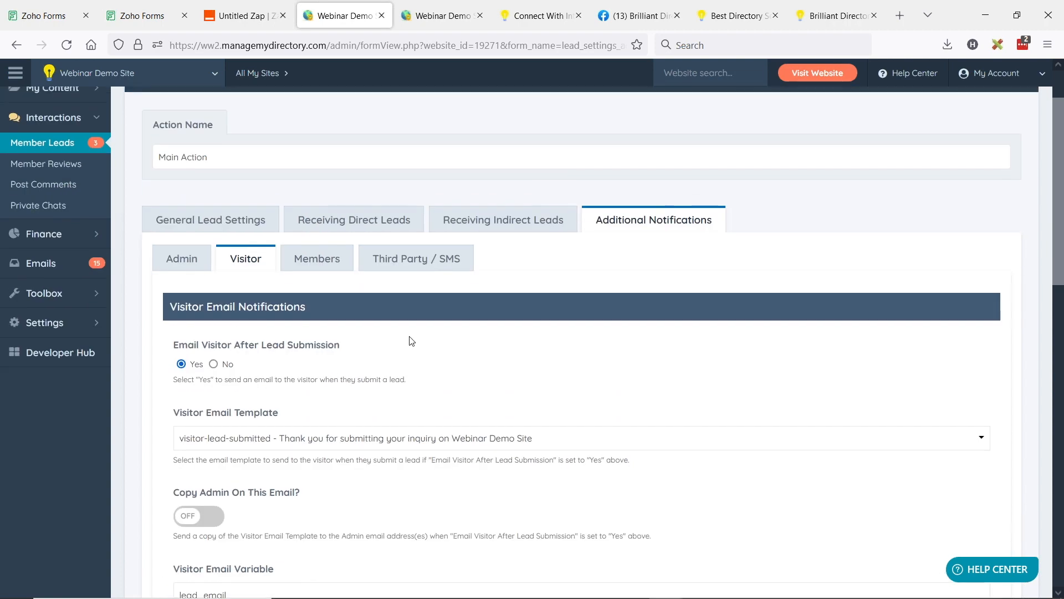
{"action": "left_click", "coordinate": [358, 223]}
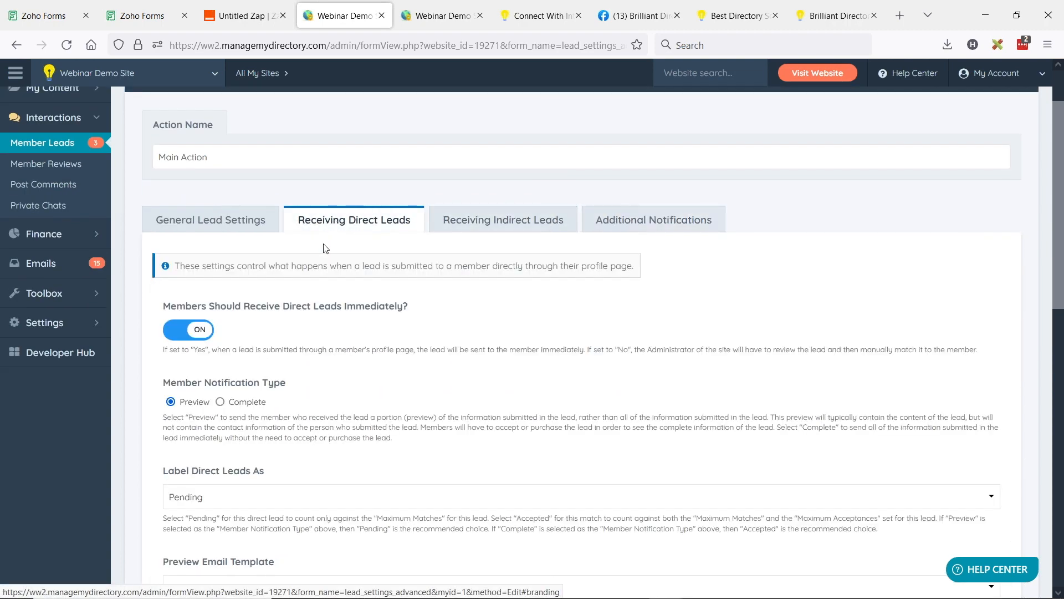
{"action": "scroll", "coordinate": [332, 277], "scroll_direction": "down", "scroll_amount": 2}
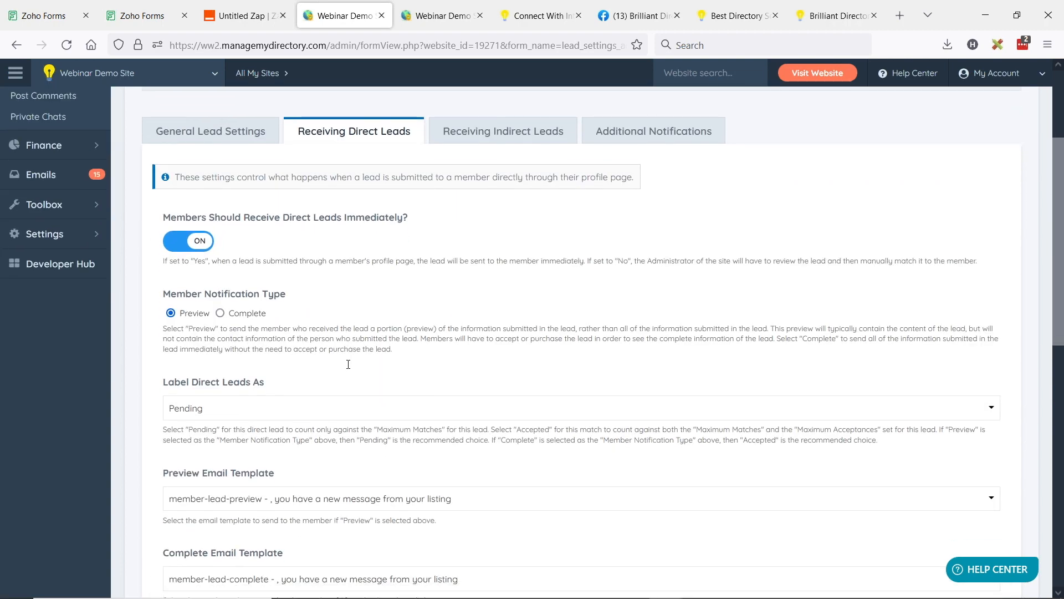
{"action": "scroll", "coordinate": [348, 364], "scroll_direction": "down", "scroll_amount": 1}
{"action": "left_click", "coordinate": [171, 349]}
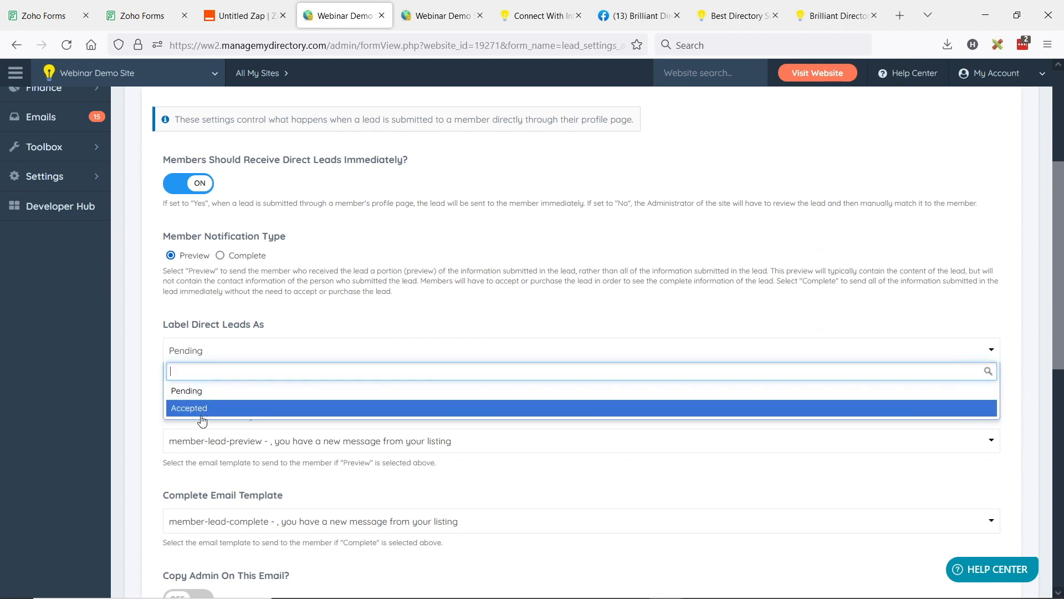
{"action": "left_click", "coordinate": [203, 413]}
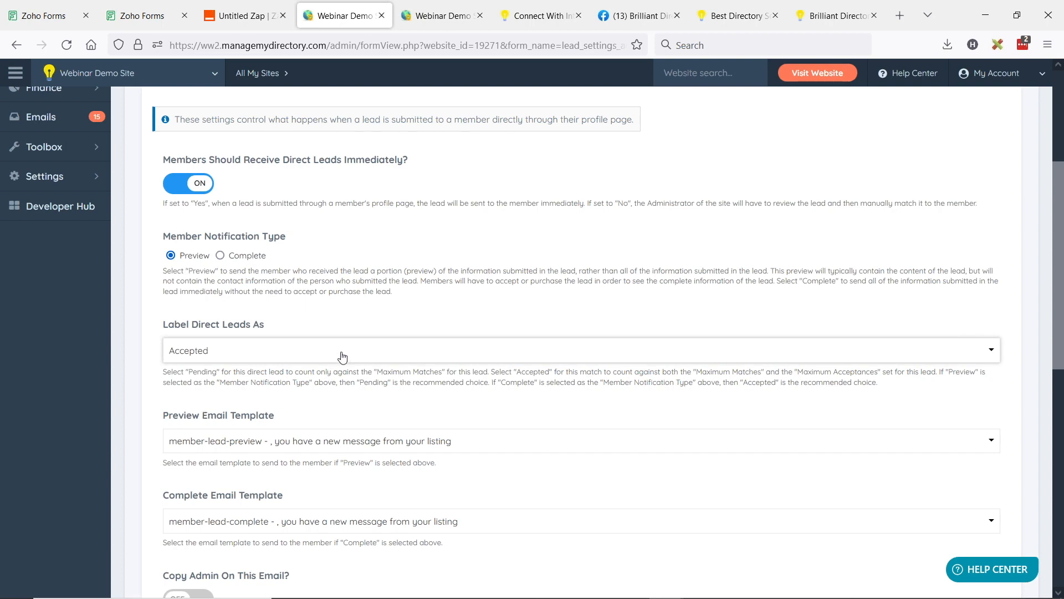
Step: Review the Visitor notification settings under Additional Notifications, focusing on the email sent to visitors when a member accepts a lead
{"action": "scroll", "coordinate": [343, 355], "scroll_direction": "up", "scroll_amount": 1}
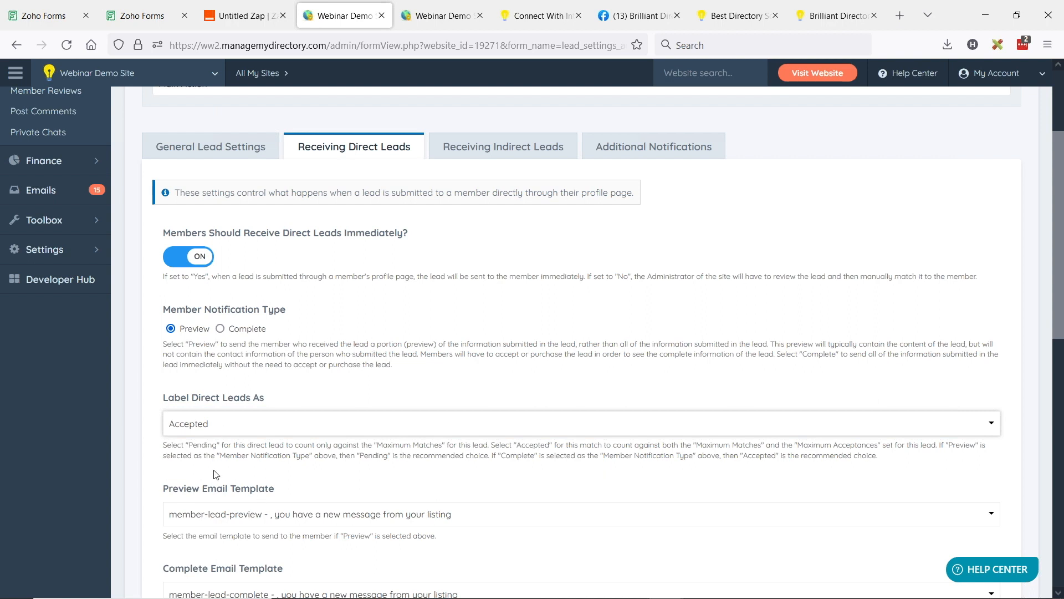
{"action": "left_click", "coordinate": [625, 158]}
{"action": "scroll", "coordinate": [221, 354], "scroll_direction": "down", "scroll_amount": 4}
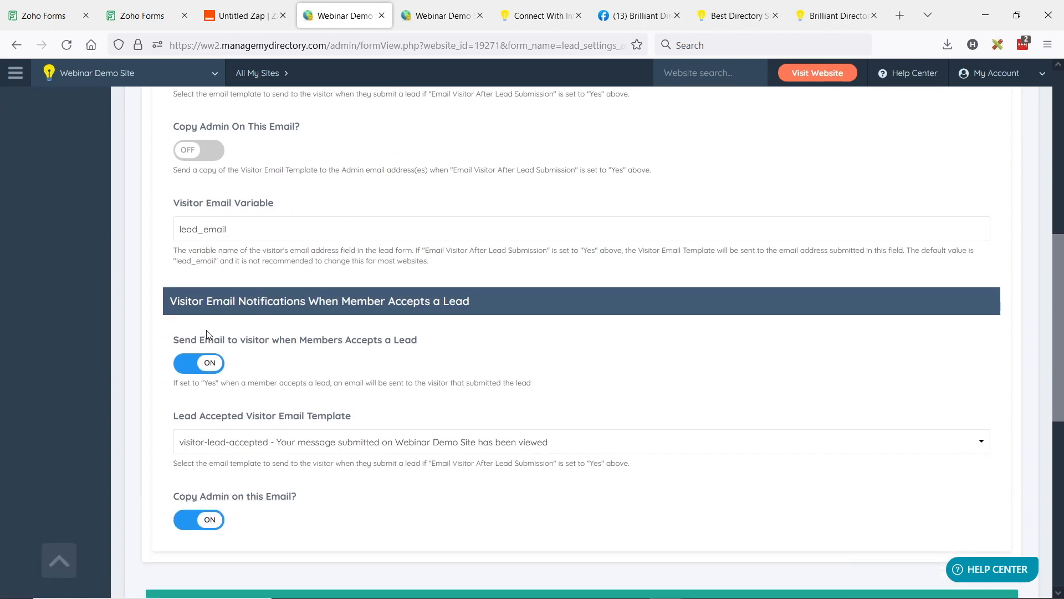
{"action": "left_click_drag", "start_coordinate": [179, 340], "coordinate": [433, 346]}
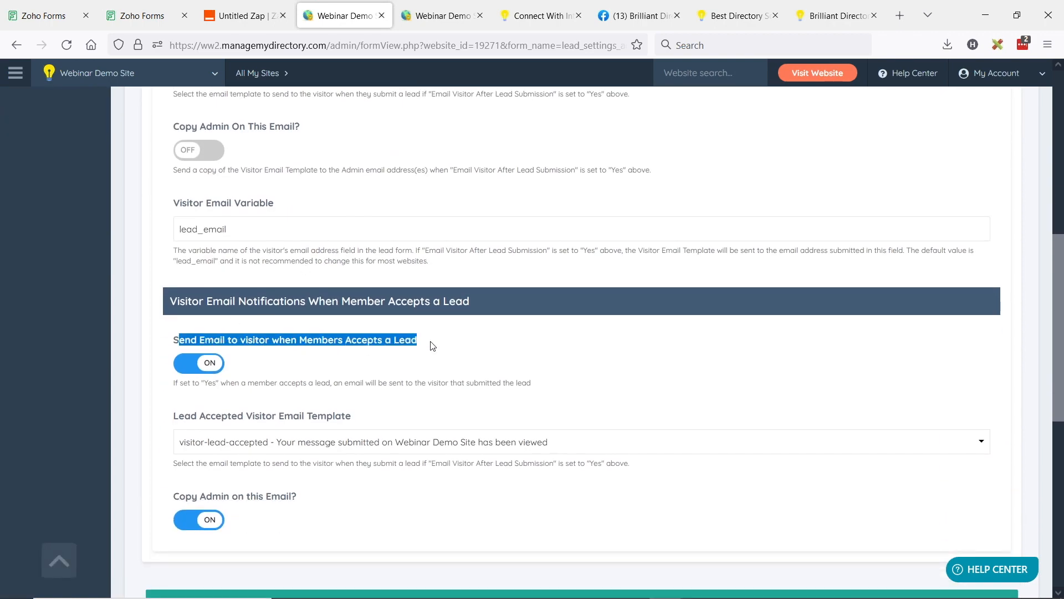
{"action": "left_click", "coordinate": [438, 343]}
{"action": "scroll", "coordinate": [443, 344], "scroll_direction": "up", "scroll_amount": 5}
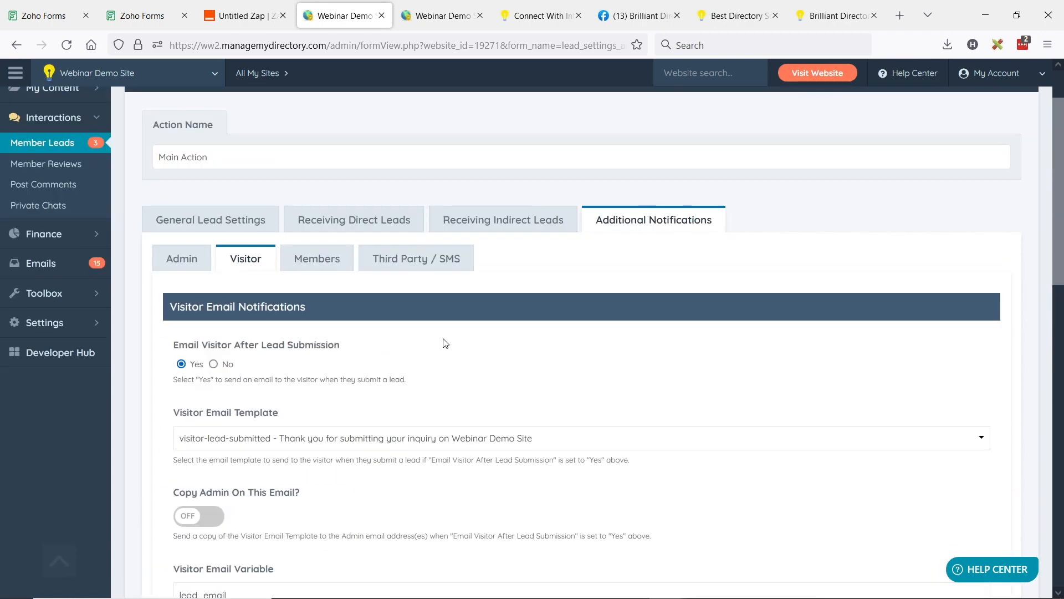
{"action": "scroll", "coordinate": [444, 341], "scroll_direction": "up", "scroll_amount": 2}
{"action": "scroll", "coordinate": [509, 326], "scroll_direction": "down", "scroll_amount": 3}
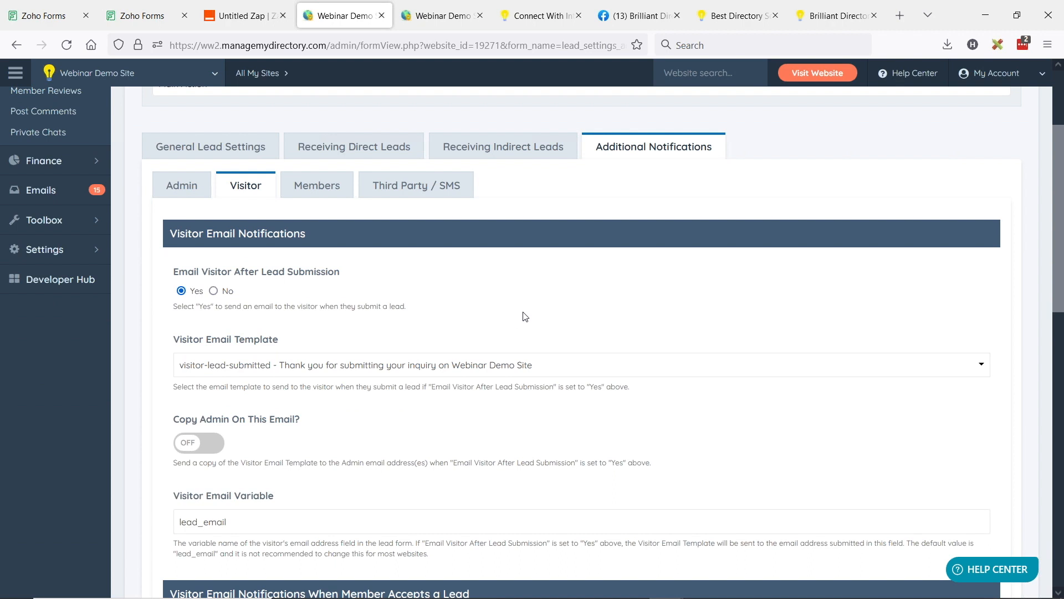
{"action": "scroll", "coordinate": [549, 334], "scroll_direction": "up", "scroll_amount": 3}
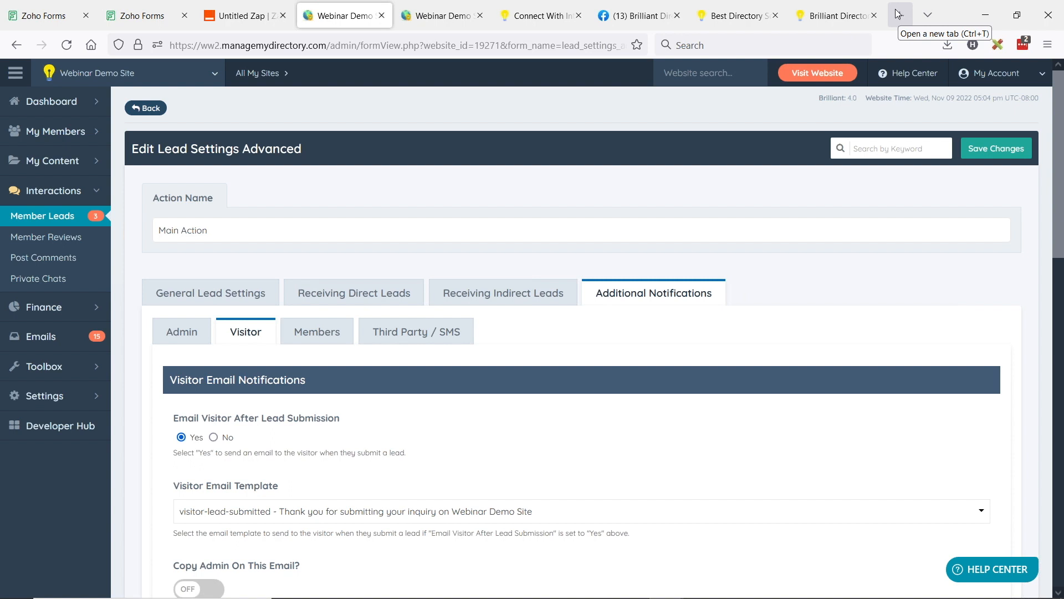
Step: Review the Receiving Direct Leads settings, toggling immediate delivery off and back on, and view the Receiving Indirect Leads settings
{"action": "left_click", "coordinate": [353, 292]}
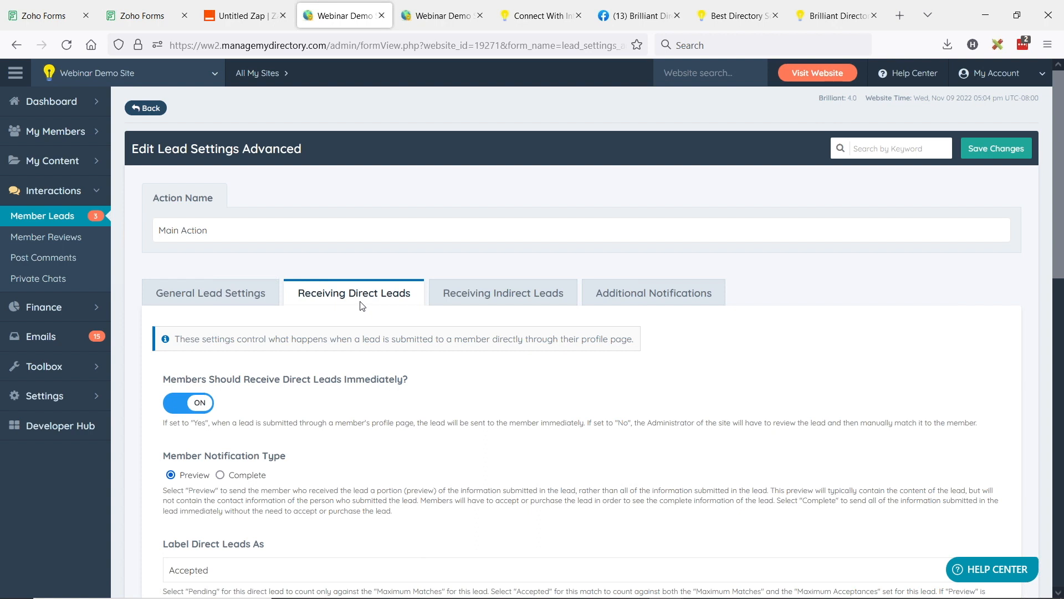
{"action": "scroll", "coordinate": [347, 392], "scroll_direction": "down", "scroll_amount": 2}
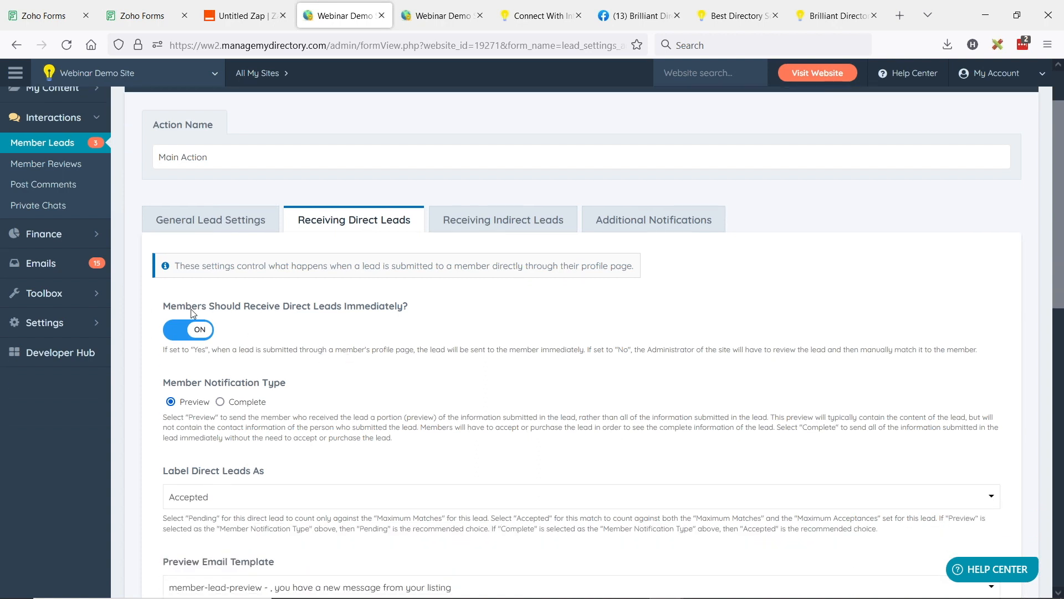
{"action": "left_click", "coordinate": [201, 331]}
{"action": "left_click", "coordinate": [181, 331]}
{"action": "left_click", "coordinate": [500, 218]}
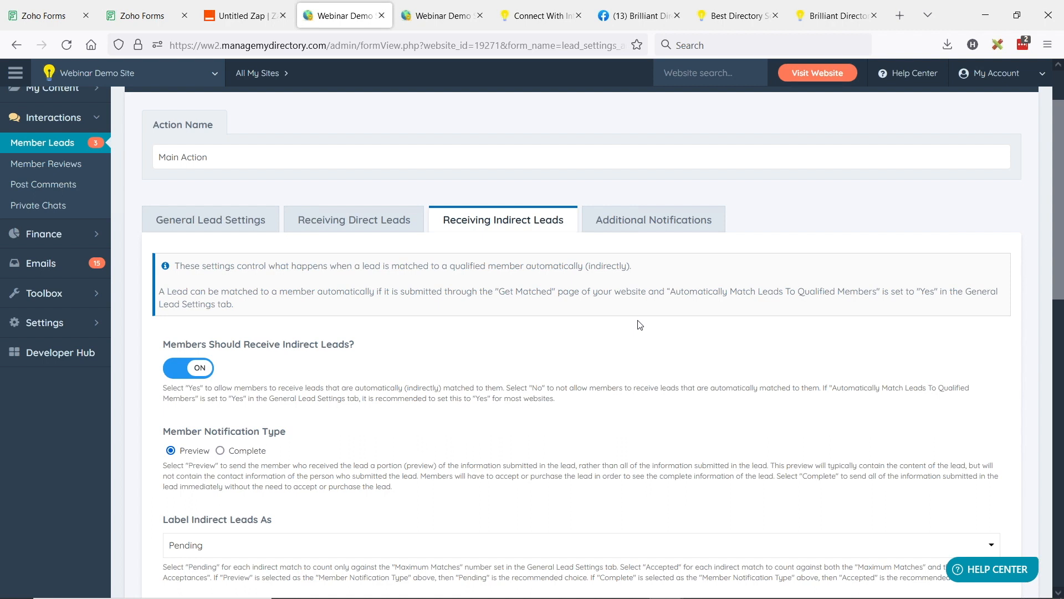
Step: Open the Brilliant Directories website in a new browser tab and go to its Add-Ons page
{"action": "left_click", "coordinate": [899, 15]}
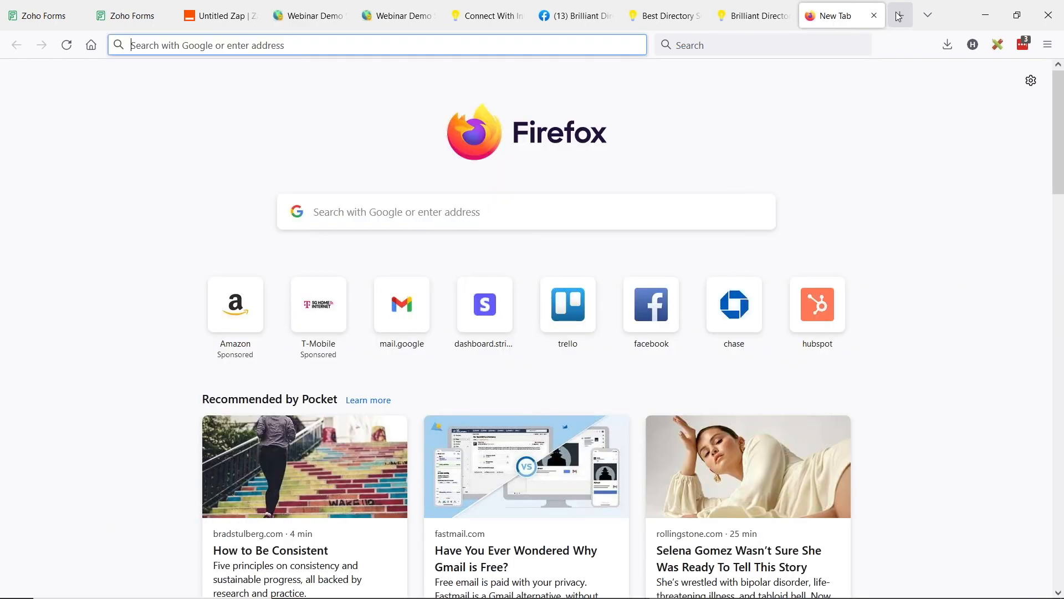
{"action": "type", "text": "a"}
{"action": "key", "text": "BackSpace"}
{"action": "key", "text": "BackSpace"}
{"action": "type", "text": "bril"}
{"action": "key", "text": "Return"}
{"action": "left_click", "coordinate": [640, 133]}
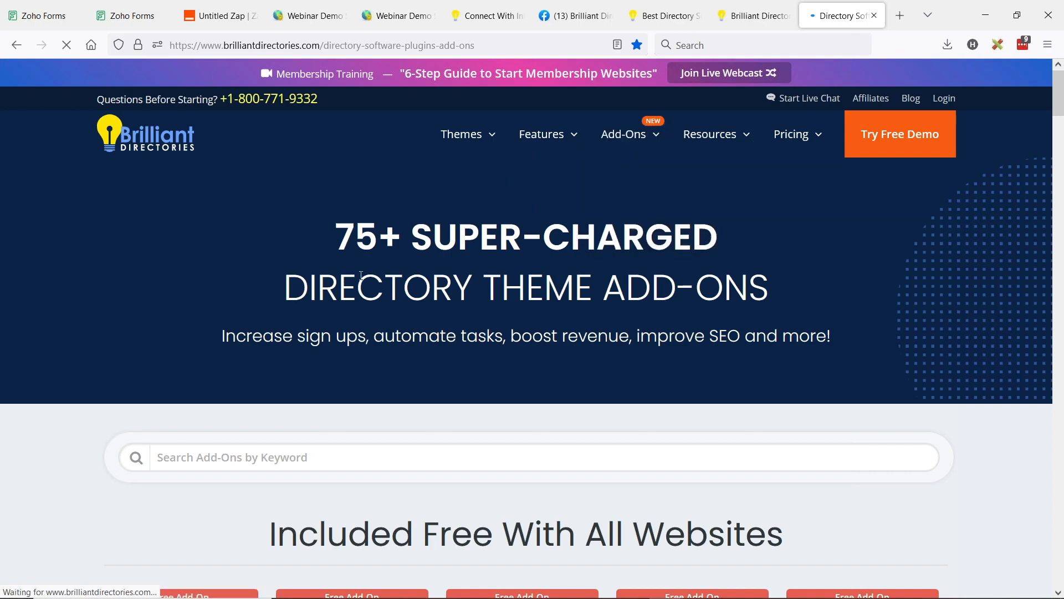
Step: Search the add-ons for "lead", open the Automatic Lead Matching add-on and select its page address
{"action": "scroll", "coordinate": [420, 224], "scroll_direction": "down", "scroll_amount": 15}
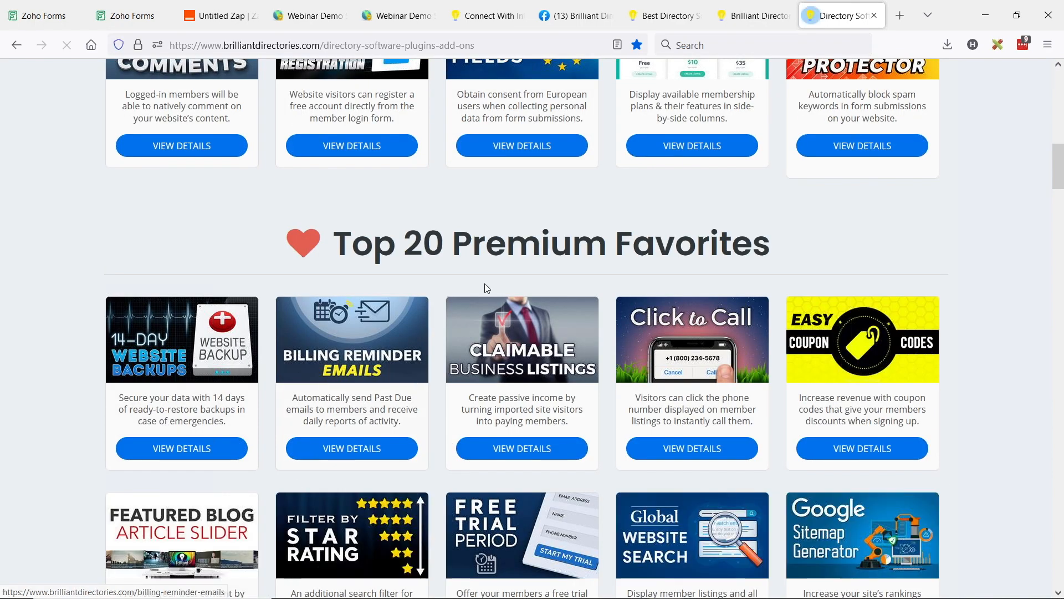
{"action": "scroll", "coordinate": [484, 287], "scroll_direction": "down", "scroll_amount": 10}
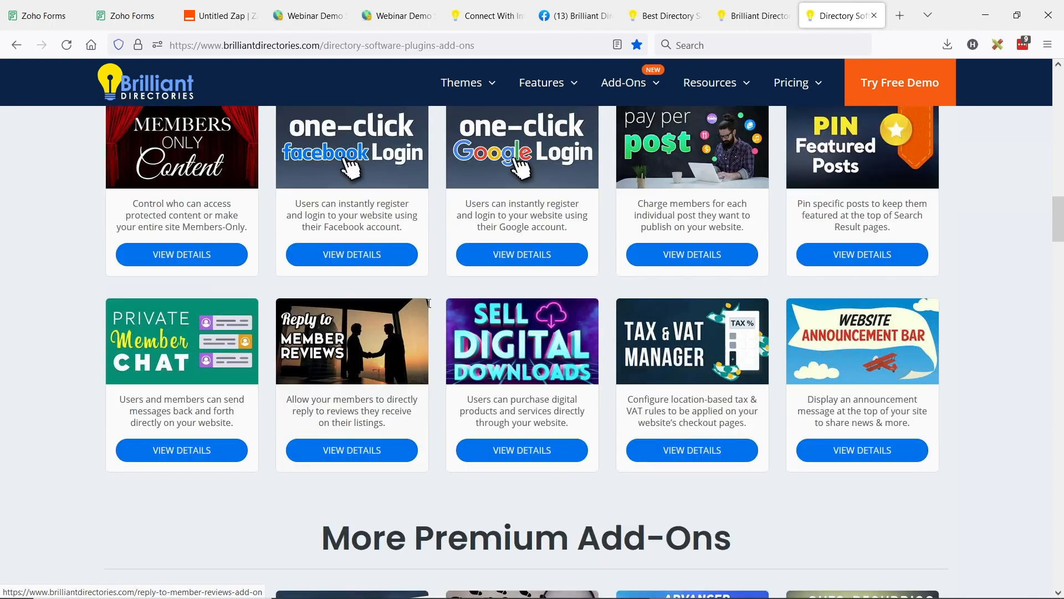
{"action": "scroll", "coordinate": [429, 303], "scroll_direction": "down", "scroll_amount": 5}
{"action": "type", "text": "lead"}
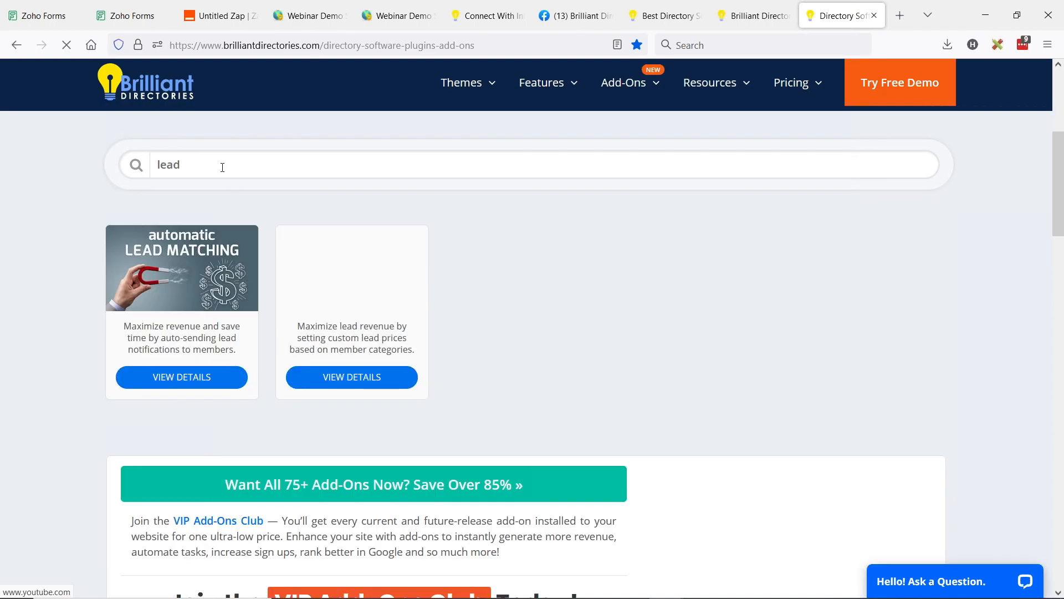
{"action": "left_click", "coordinate": [188, 275]}
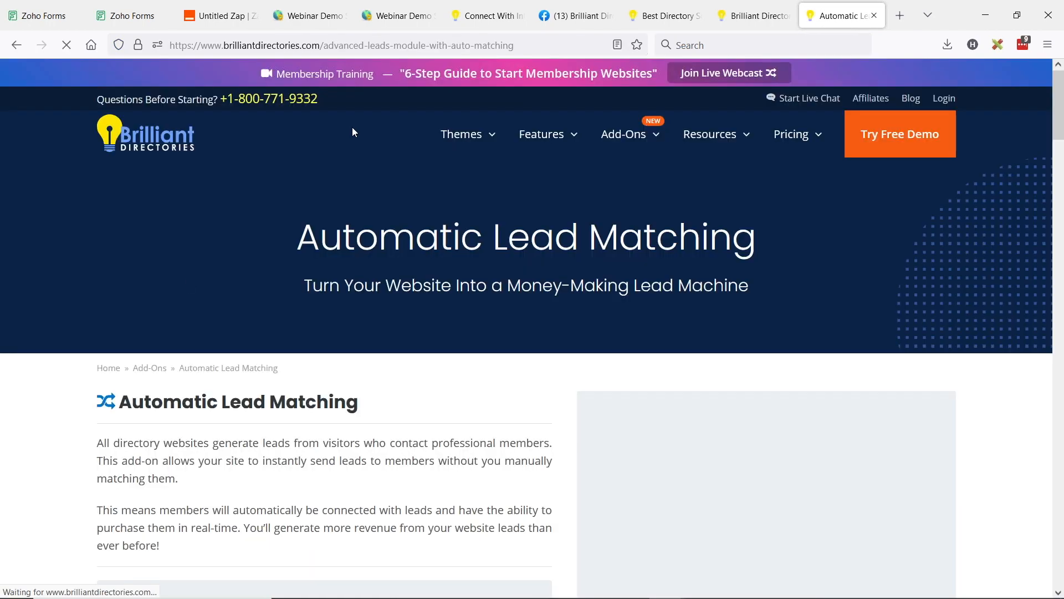
{"action": "left_click", "coordinate": [540, 46]}
{"action": "left_click", "coordinate": [962, 373]}
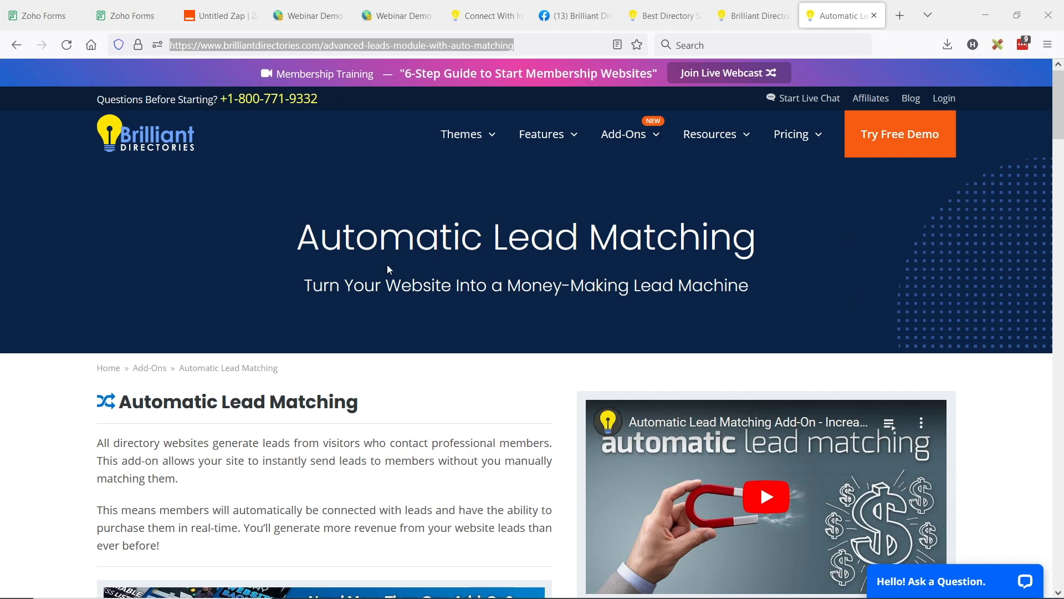
Step: Return to the Webinar Demo Site's Main Action and view its Receiving Direct Leads settings
{"action": "left_click", "coordinate": [308, 15]}
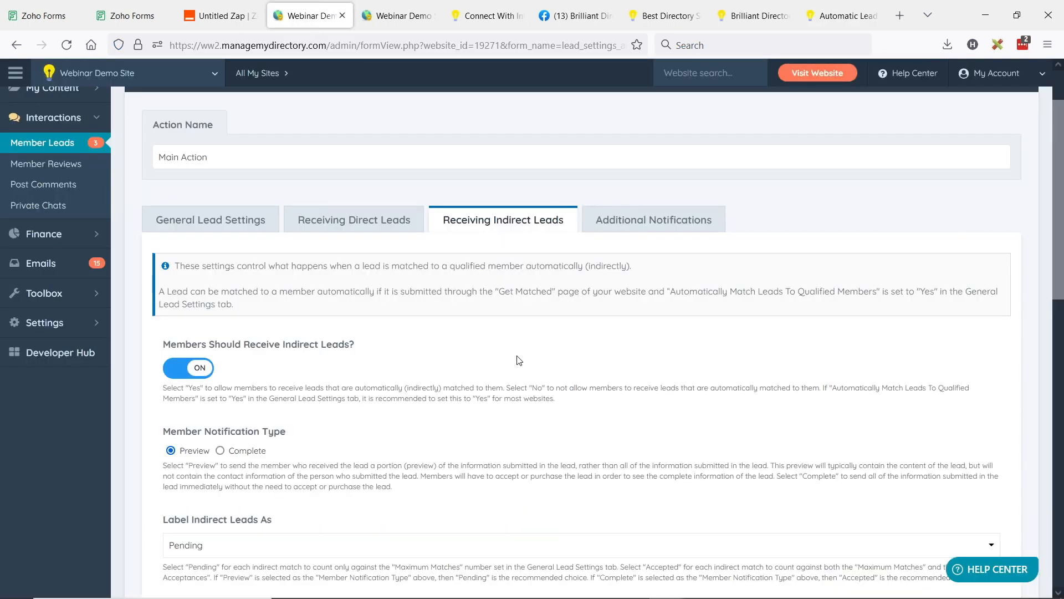
{"action": "left_click", "coordinate": [395, 221]}
{"action": "scroll", "coordinate": [562, 284], "scroll_direction": "up", "scroll_amount": 2}
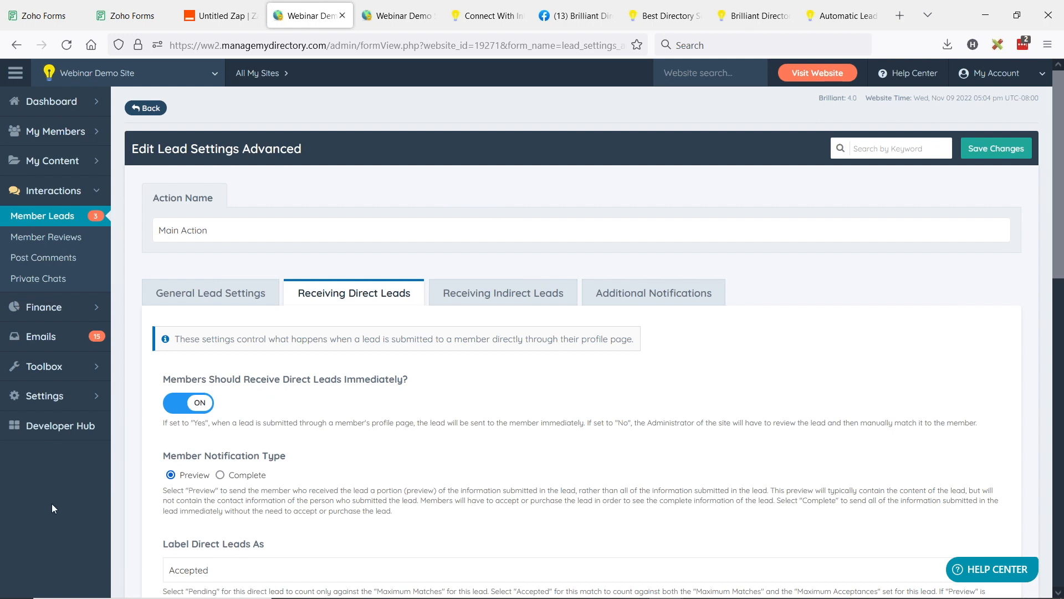
Step: Open the Webhooks settings from the Developer Hub and examine the Member Review Submitted event
{"action": "left_click", "coordinate": [62, 432]}
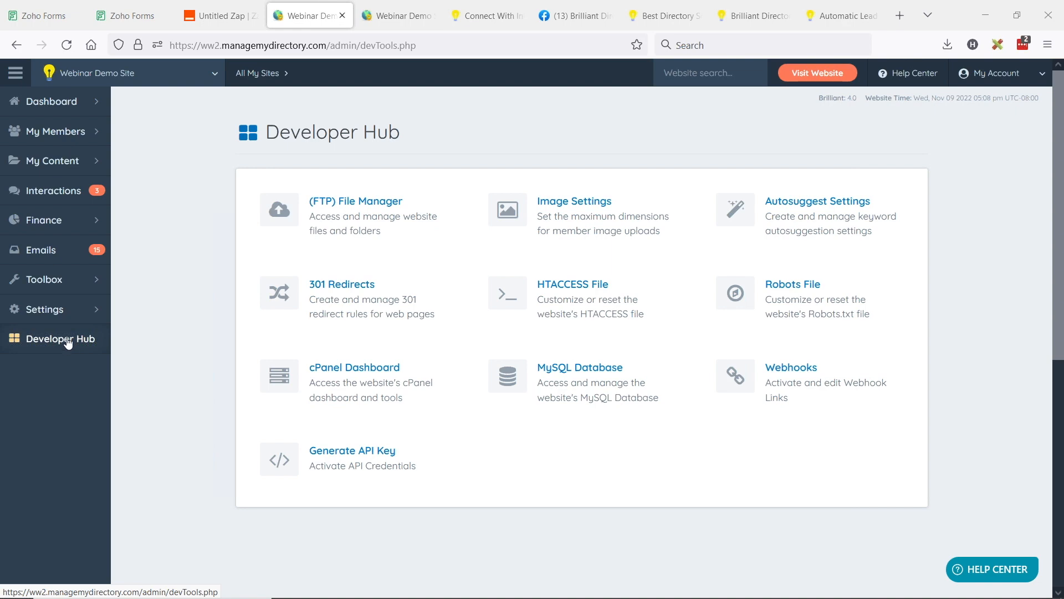
{"action": "left_click", "coordinate": [799, 385]}
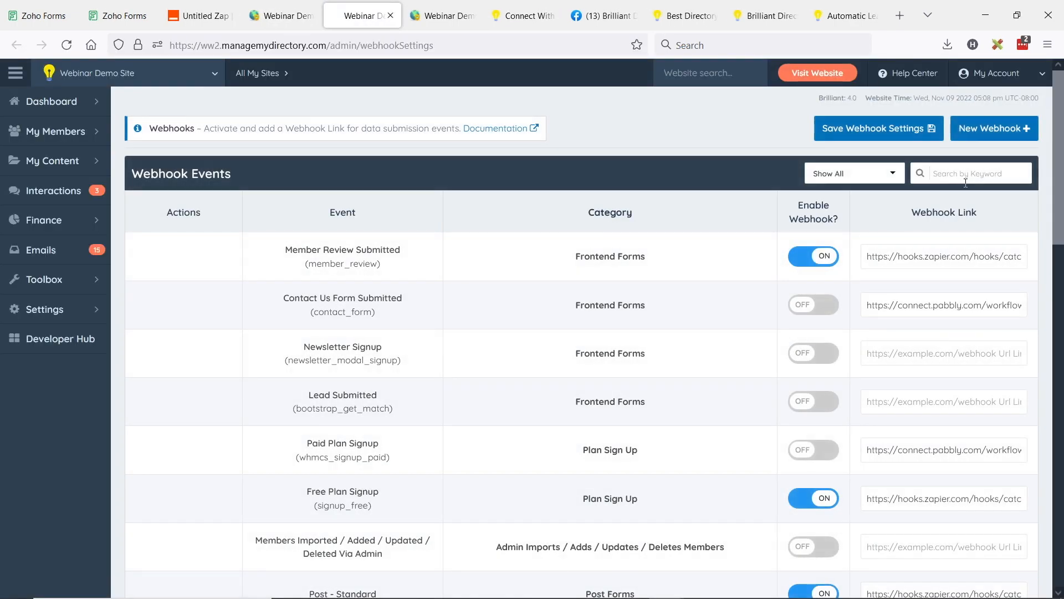
{"action": "mouse_move", "coordinate": [310, 261]}
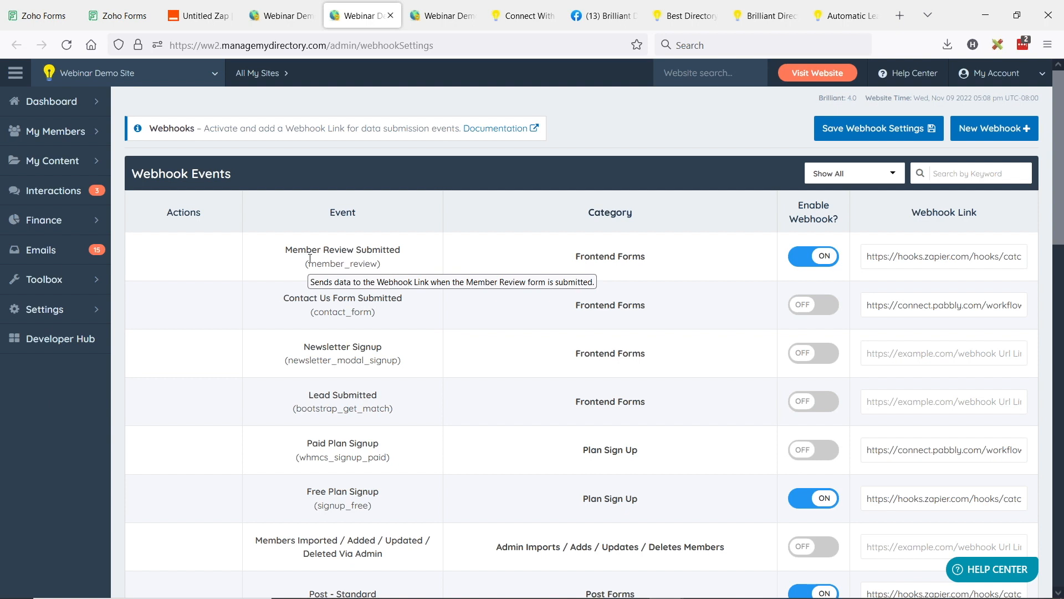
Step: Switch to the published Zap in Zapier and inspect its New Form Entry in Zoho Forms trigger details
{"action": "left_click", "coordinate": [197, 15]}
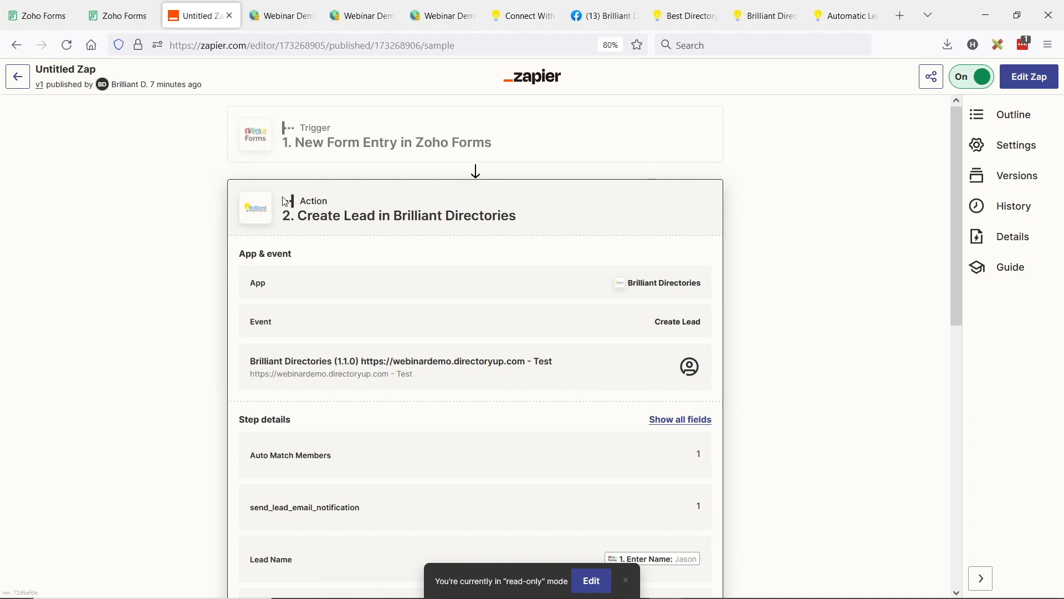
{"action": "left_click", "coordinate": [320, 140]}
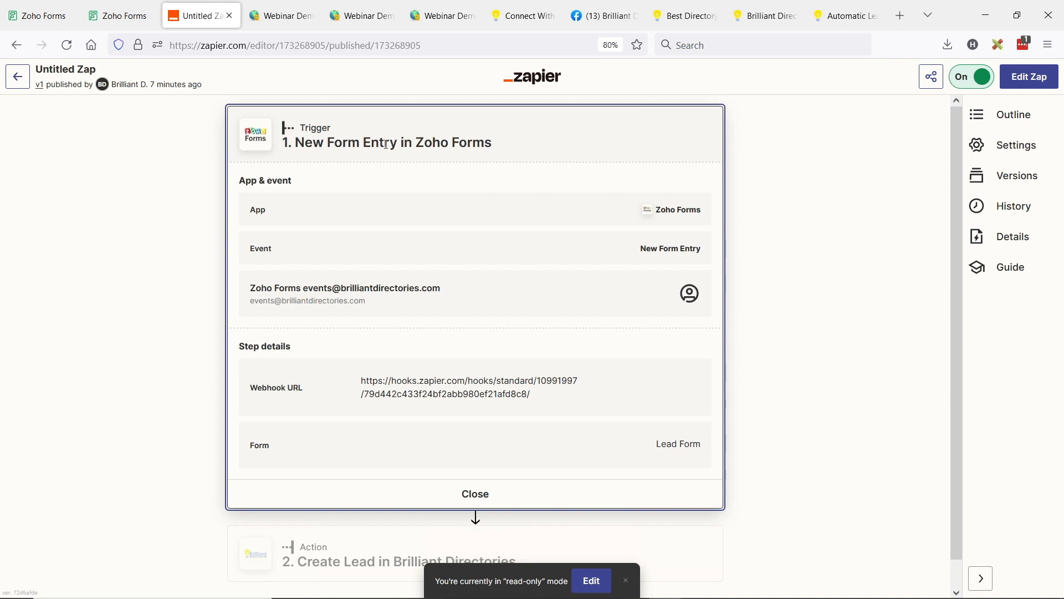
Step: Return to the Webhook Events list, filter it by "lead" and highlight the Lead Submitted event
{"action": "left_click", "coordinate": [280, 17]}
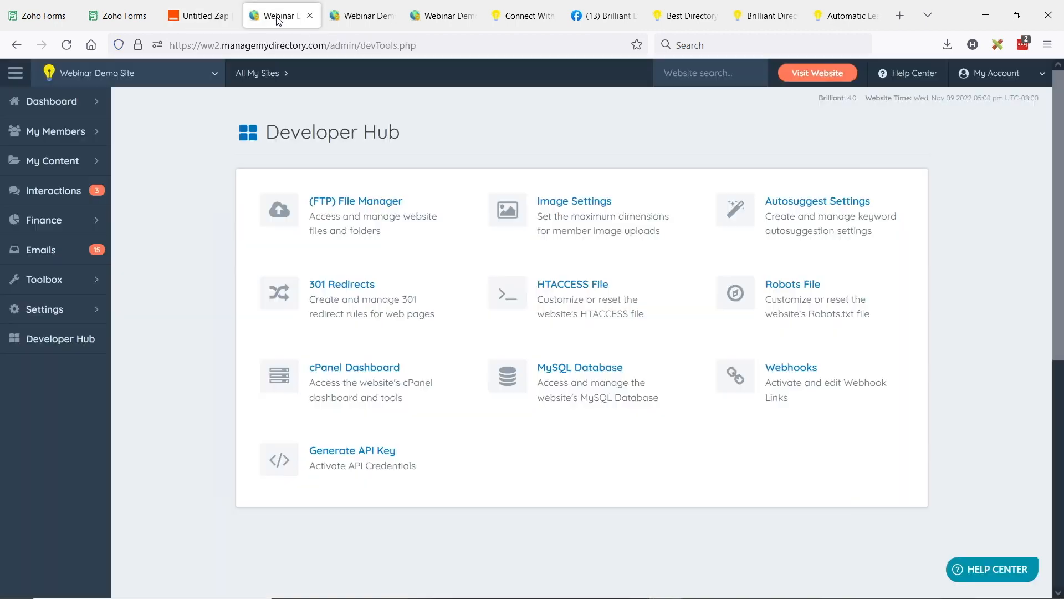
{"action": "left_click", "coordinate": [360, 16]}
{"action": "left_click", "coordinate": [962, 171]}
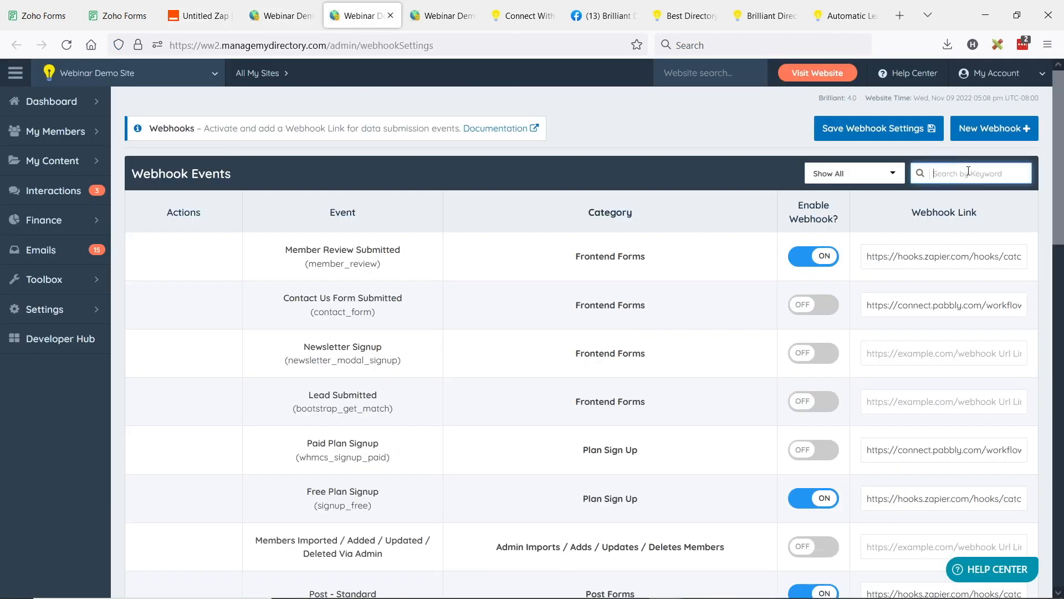
{"action": "type", "text": "lead"}
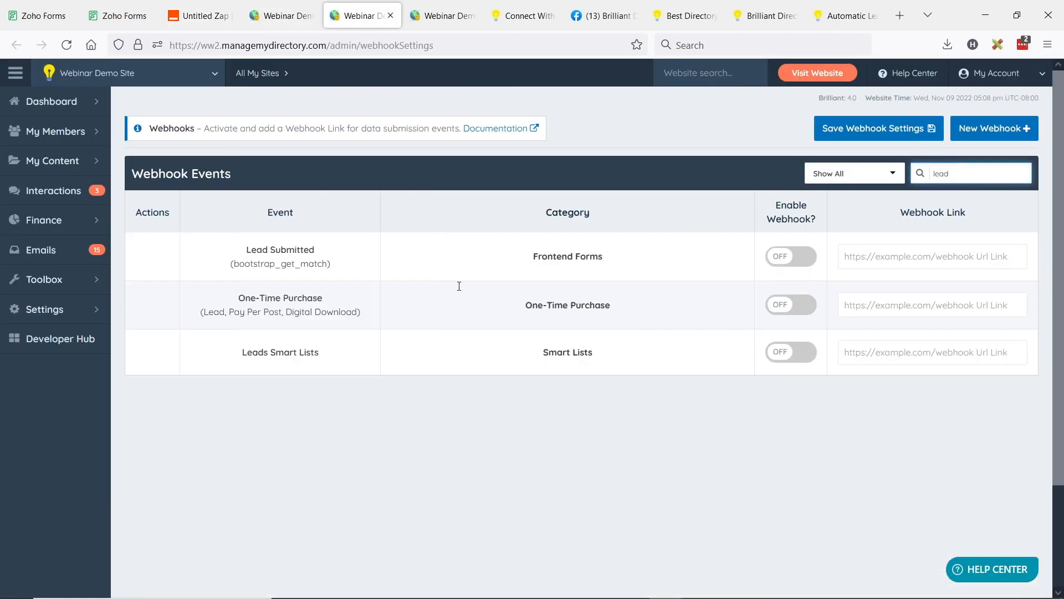
{"action": "left_click_drag", "start_coordinate": [243, 249], "coordinate": [339, 246]}
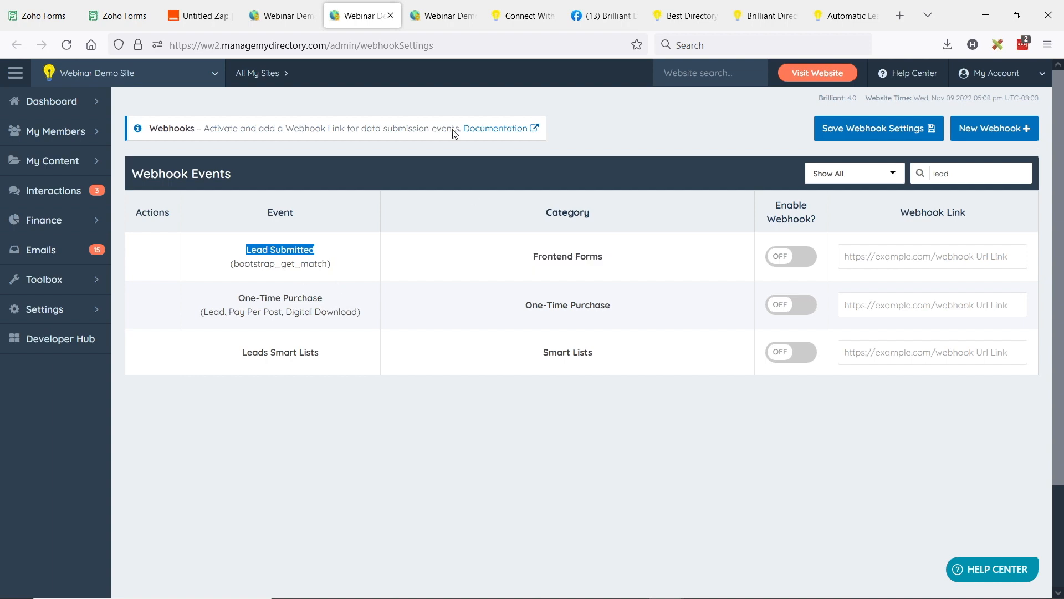
Step: Open the Brilliant Directories blog and search its articles for "zapier"
{"action": "left_click", "coordinate": [693, 16]}
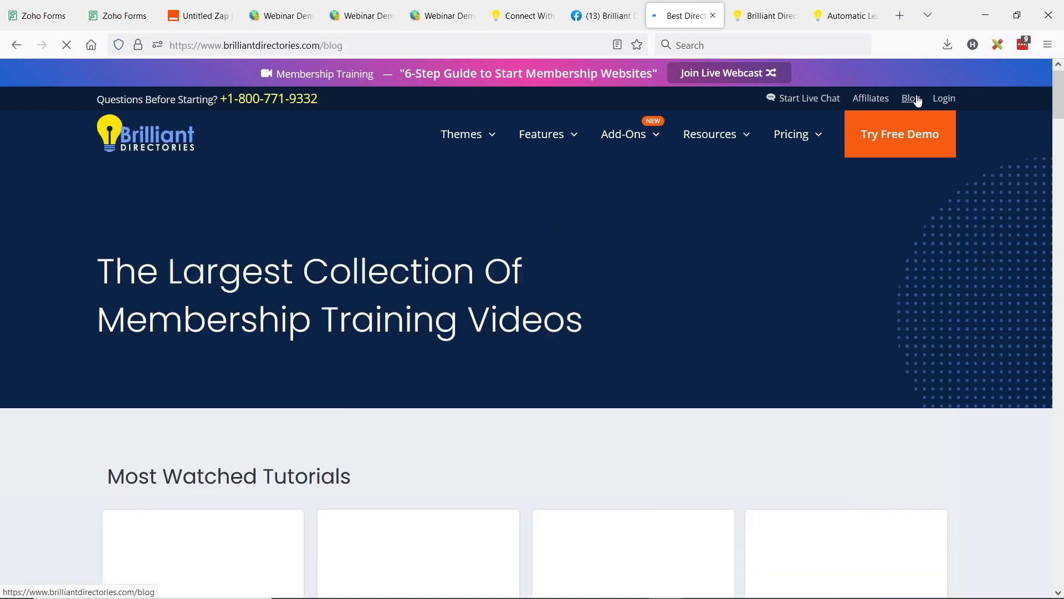
{"action": "scroll", "coordinate": [516, 217], "scroll_direction": "down", "scroll_amount": 5}
{"action": "left_click", "coordinate": [215, 349]}
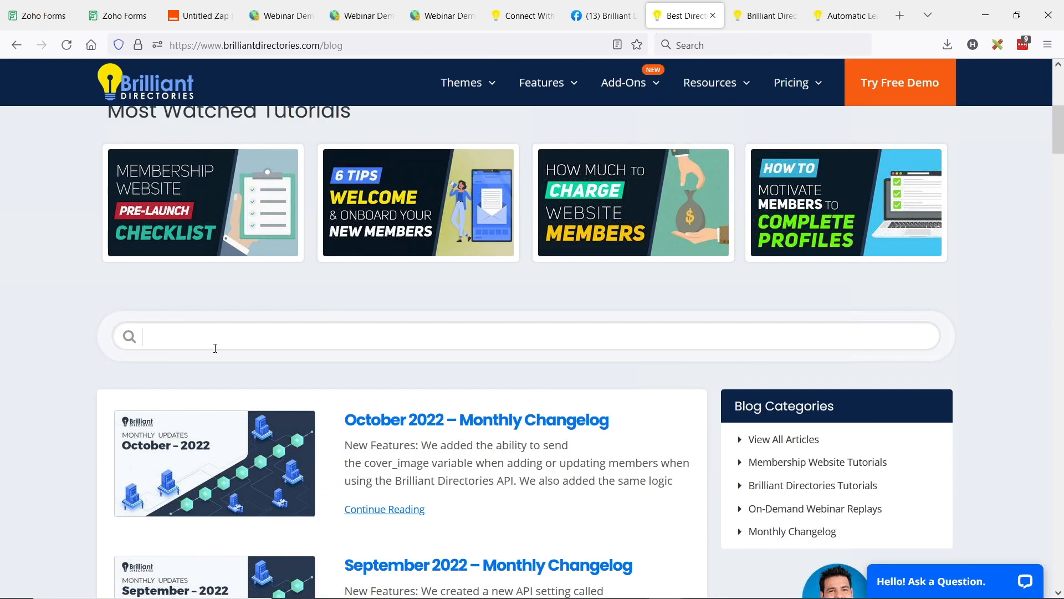
{"action": "type", "text": "zpaier"}
{"action": "key", "text": "BackSpace"}
{"action": "key", "text": "BackSpace"}
{"action": "key", "text": "BackSpace"}
{"action": "key", "text": "BackSpace"}
{"action": "key", "text": "BackSpace"}
{"action": "type", "text": "apier"}
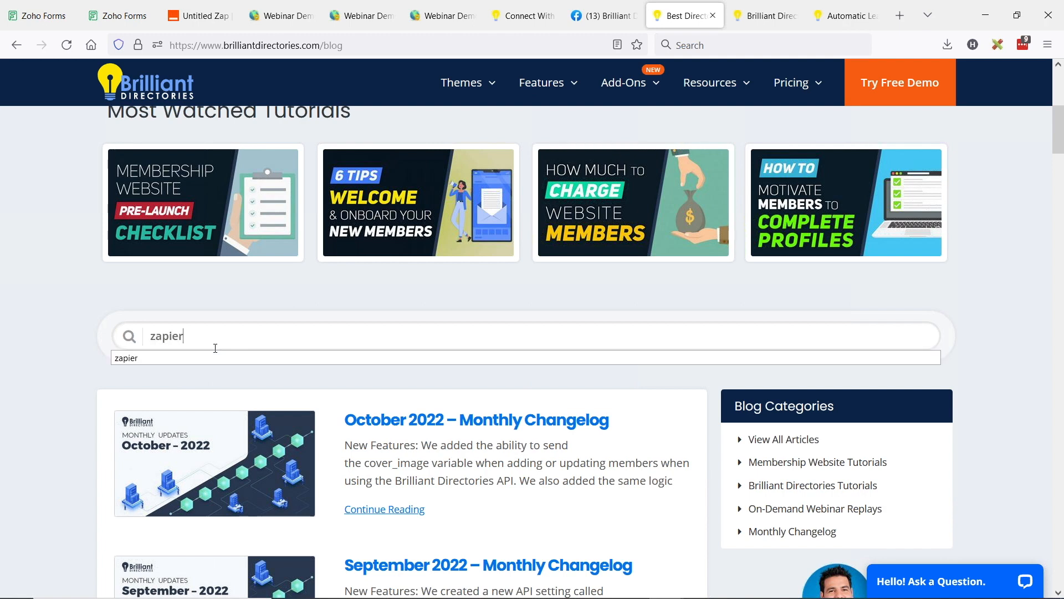
{"action": "key", "text": "Return"}
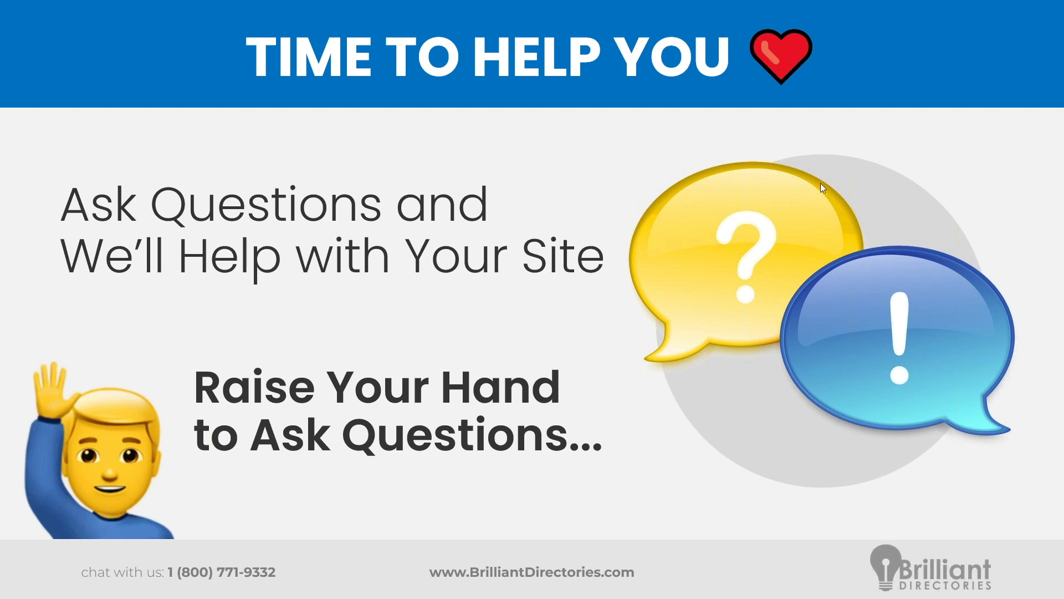
Step: Switch from the slides to Firefox and load gtranslate.io in place of the Generate API Key Overview article
{"action": "key", "text": "alt+Tab"}
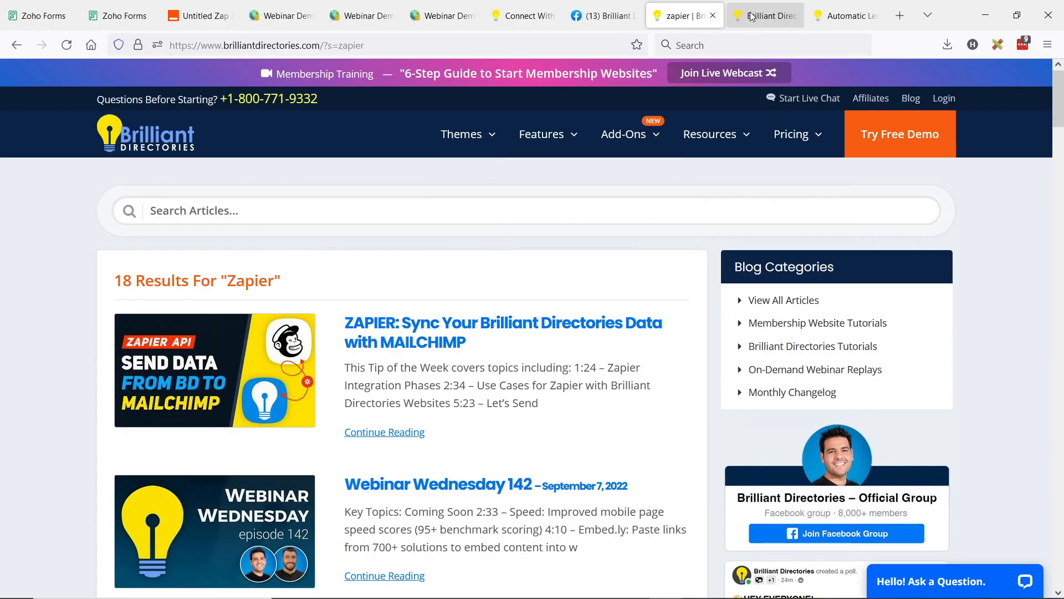
{"action": "left_click", "coordinate": [751, 15]}
{"action": "left_click", "coordinate": [537, 45]}
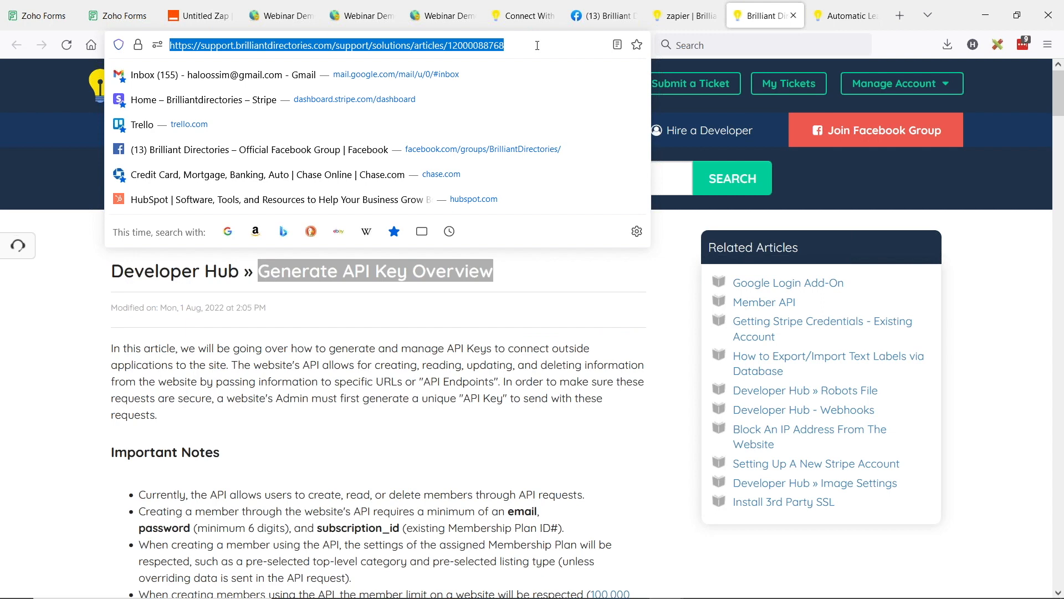
{"action": "type", "text": "gtra"}
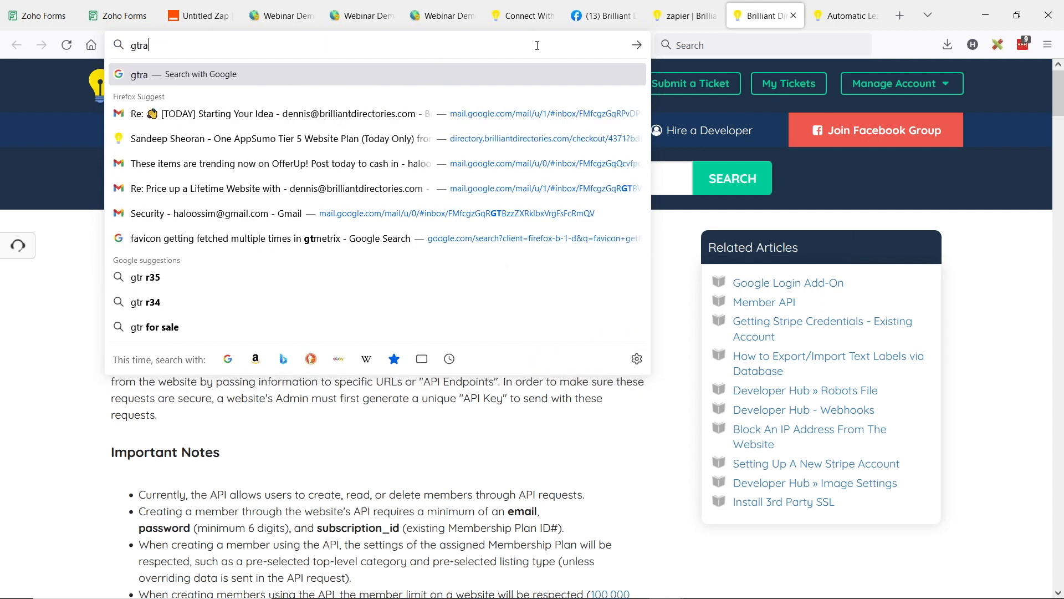
{"action": "type", "text": "nslate.io"}
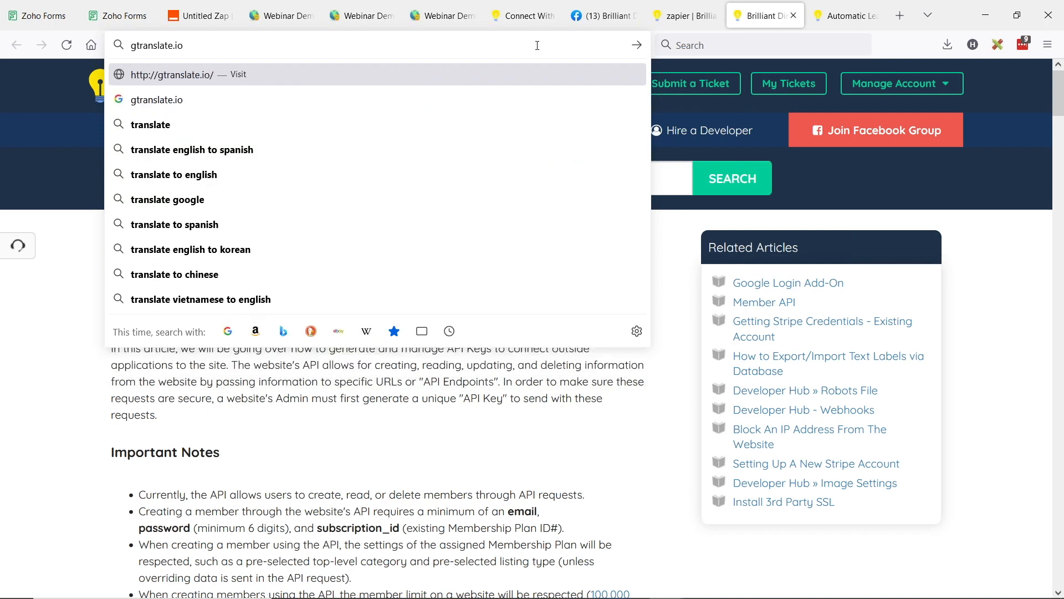
{"action": "key", "text": "Return"}
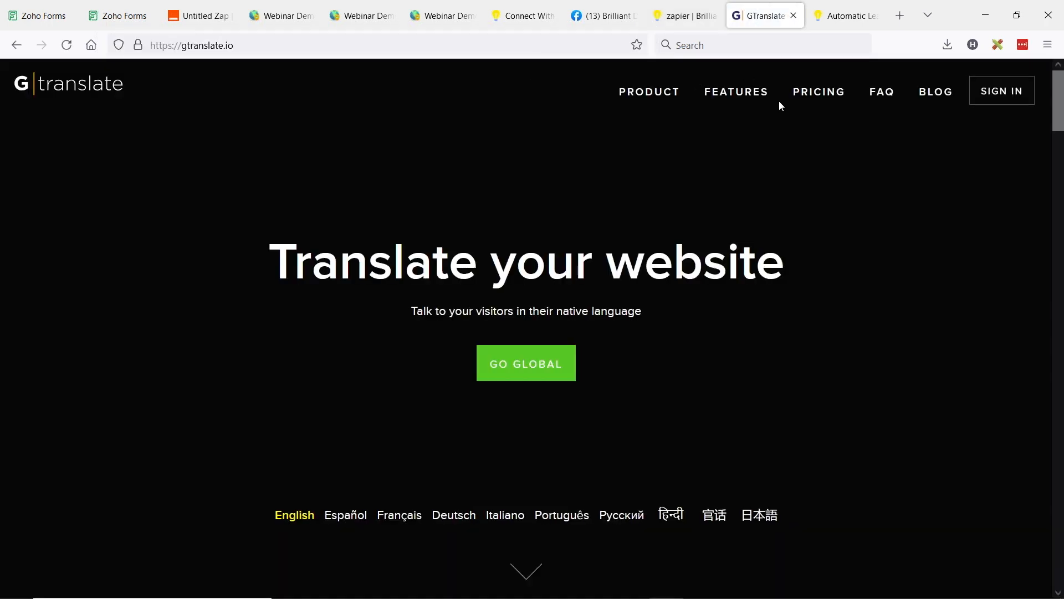
Step: Highlight the GTranslate site's web address and bring up the overview of open windows
{"action": "key", "text": "ctrl+l"}
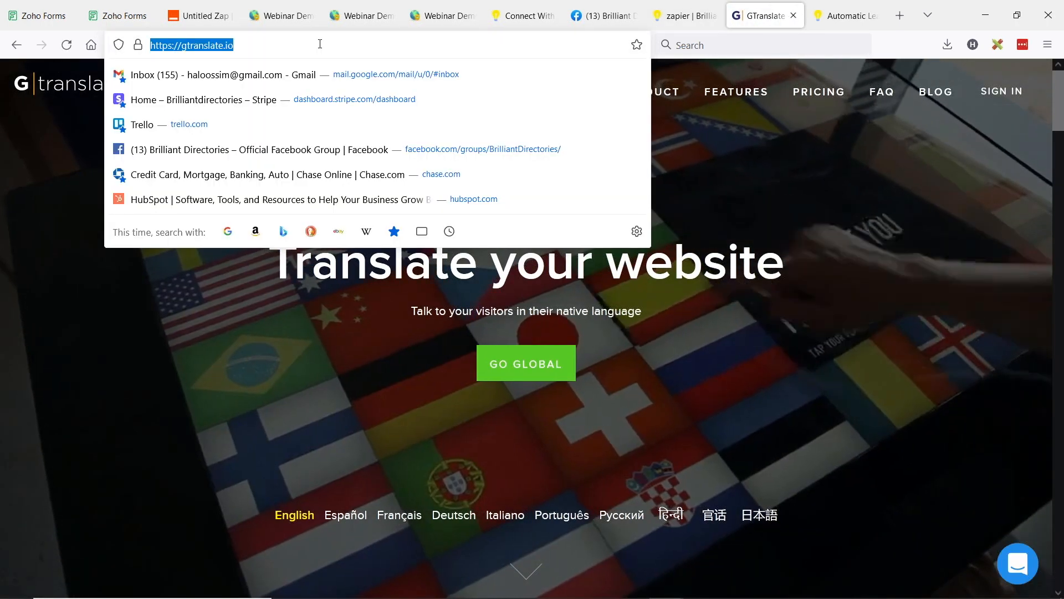
{"action": "left_click", "coordinate": [923, 482]}
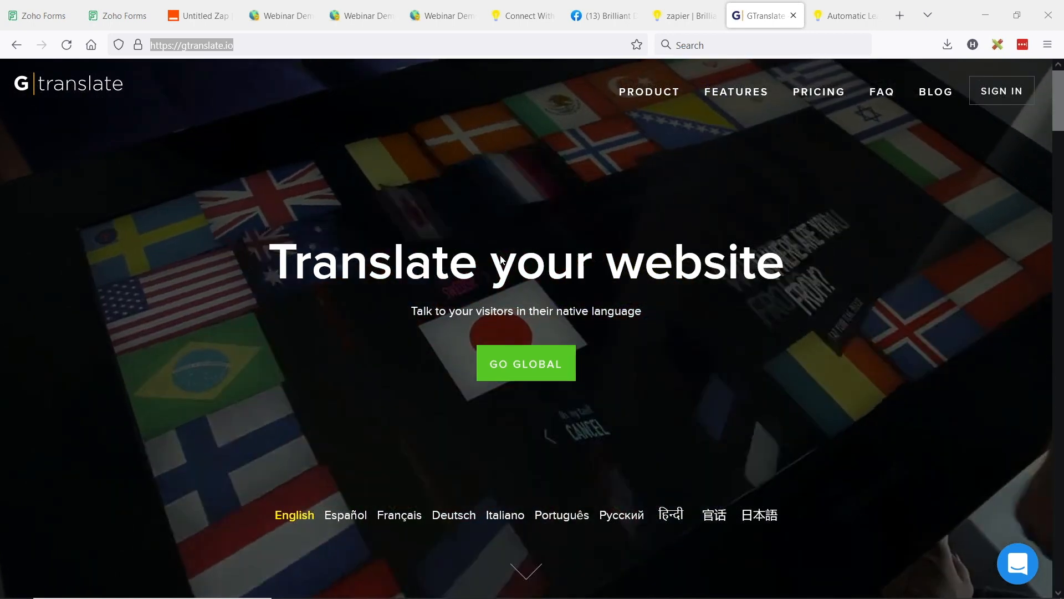
{"action": "key", "text": "alt+Tab"}
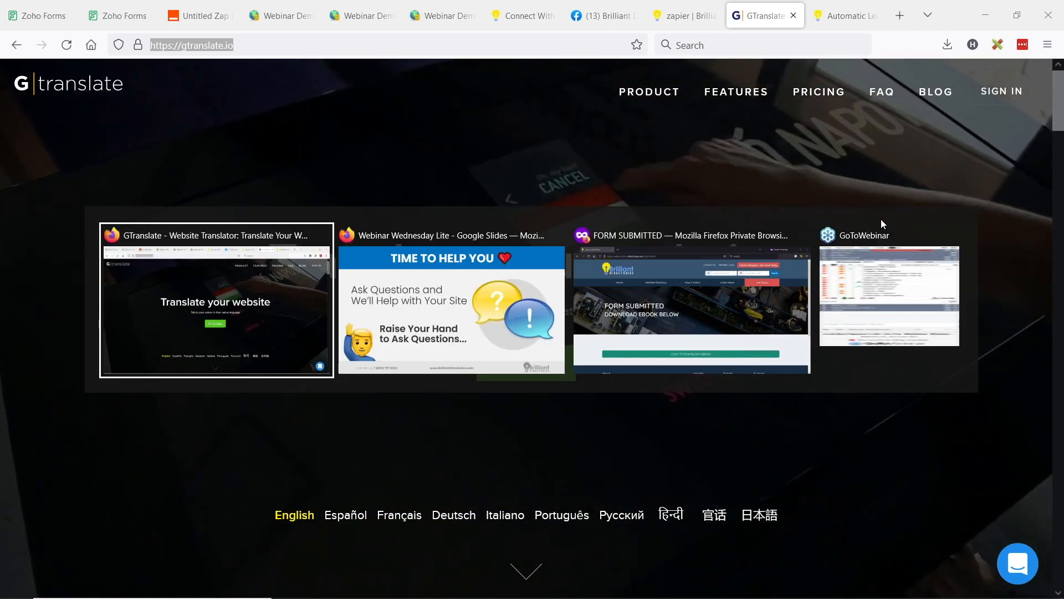